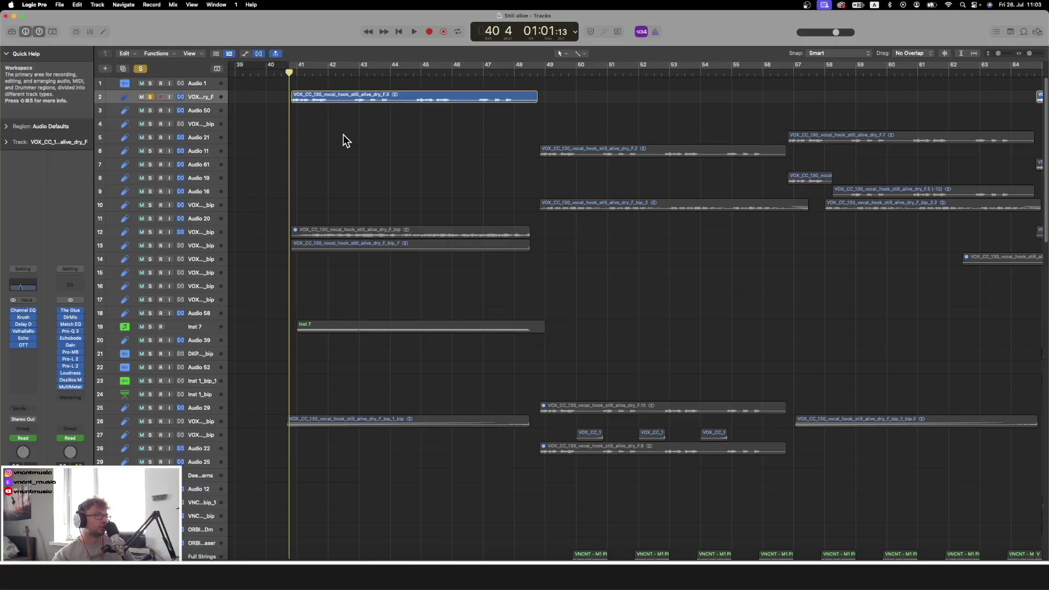
Audition the soloed vocal hook on track 2 with its Krush and Delay Designer effects open side by side
key(space)
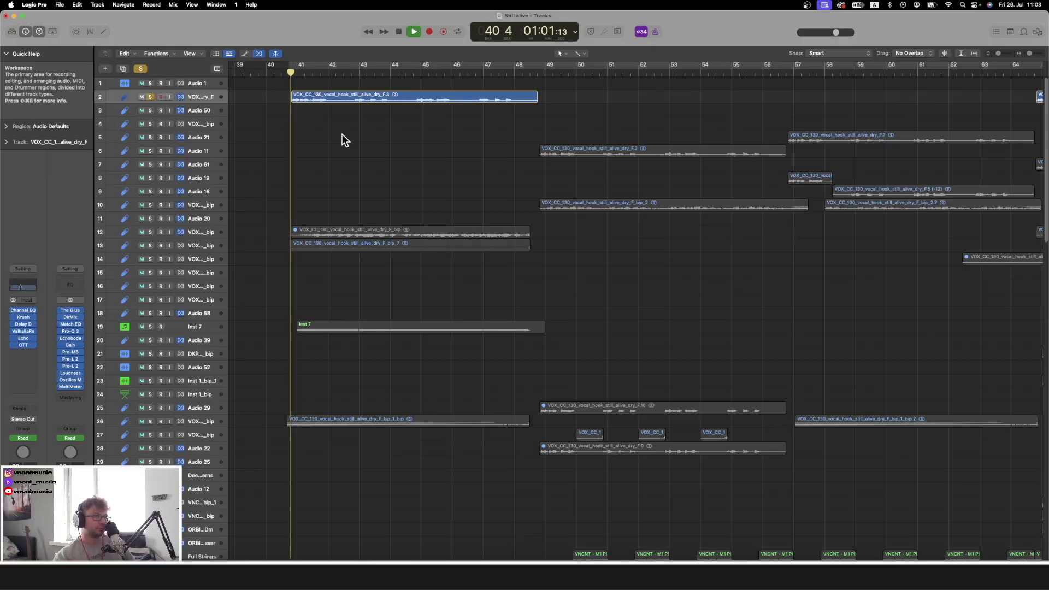
key(space)
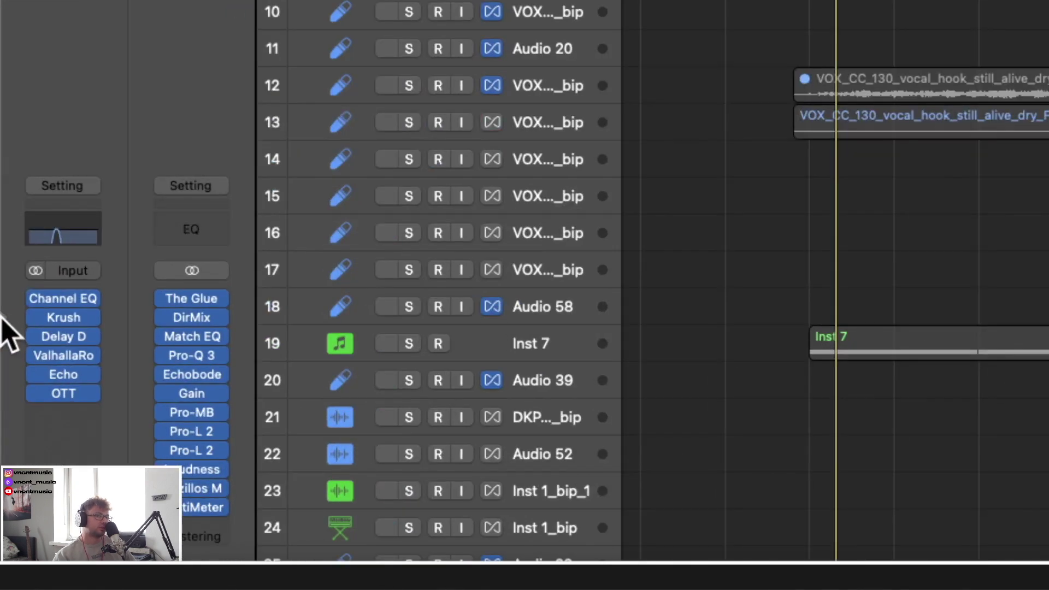
key(space)
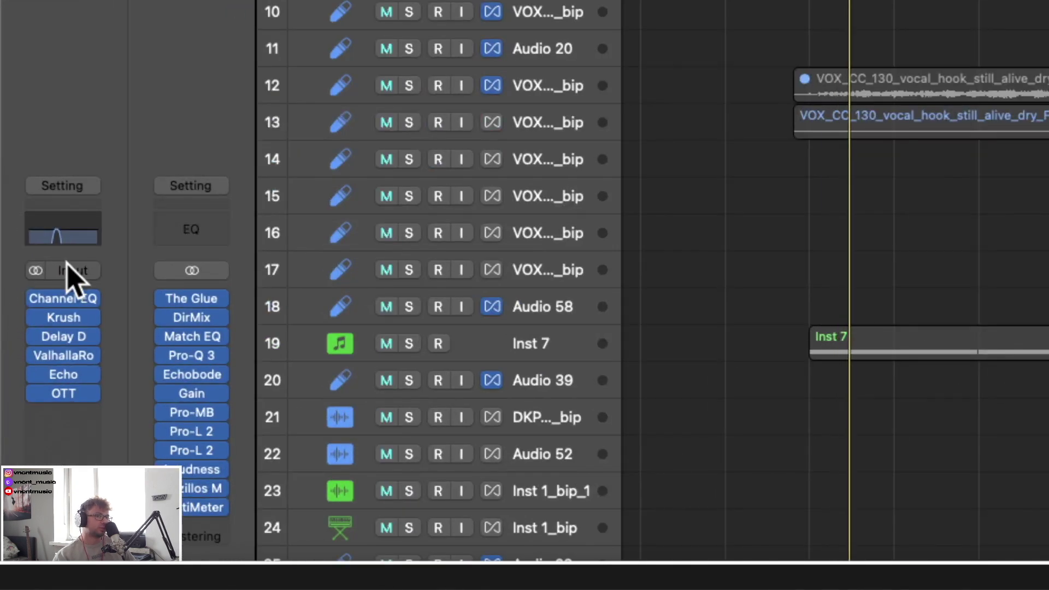
drag(43, 298, 43, 321)
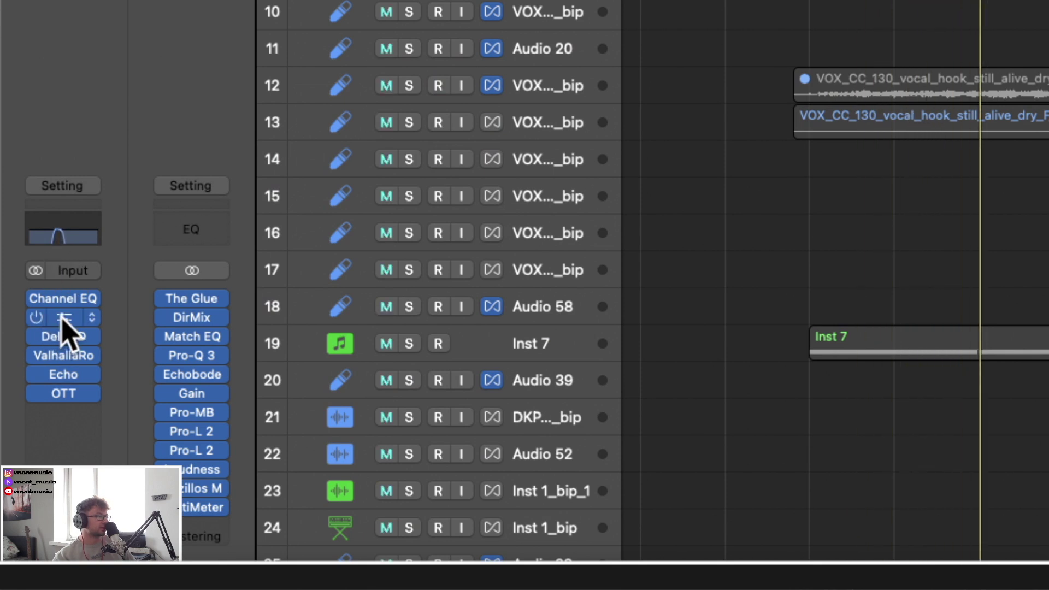
click(61, 322)
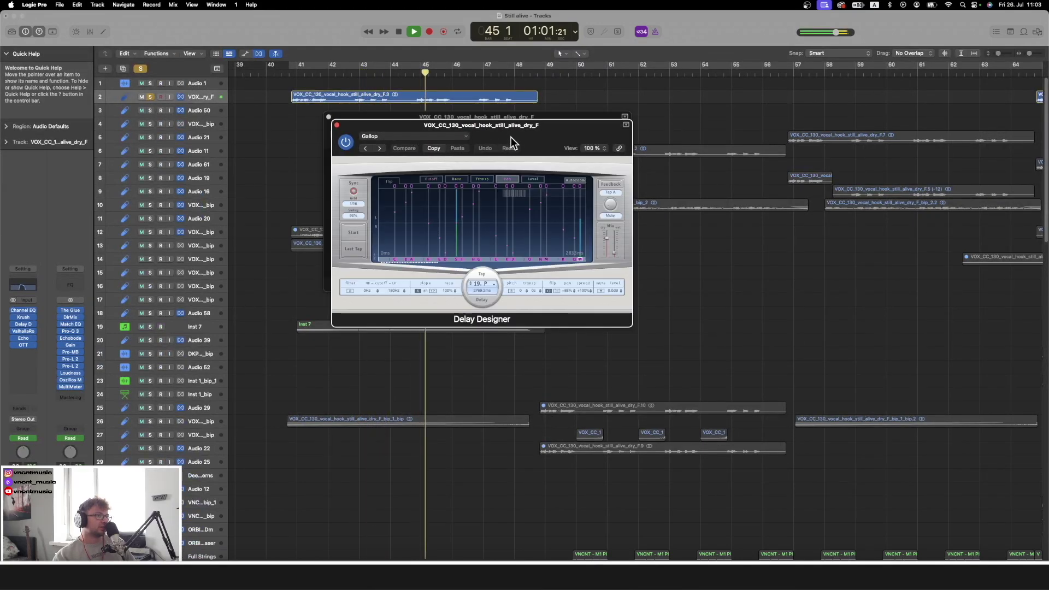
drag(511, 136, 624, 167)
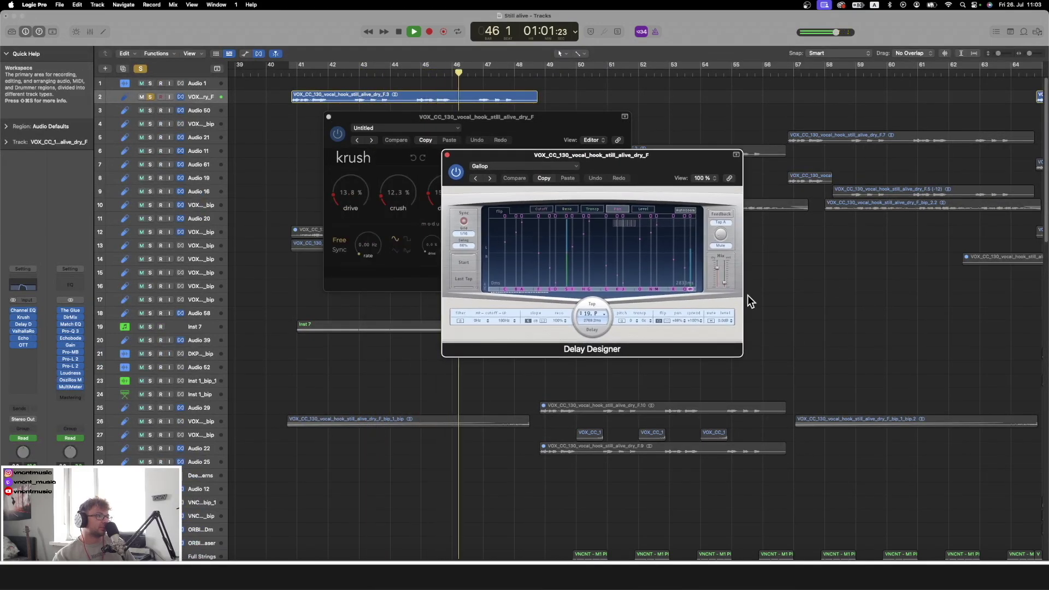
key(space)
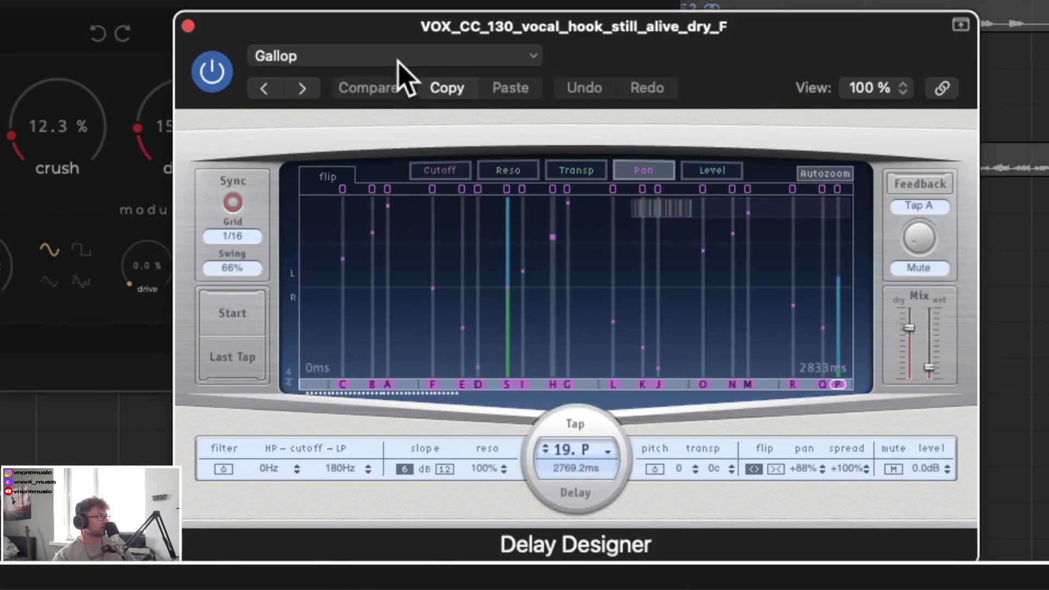
Look through the Delay Designer preset list on the vocal hook, replay the part, and close the plug-in
click(399, 56)
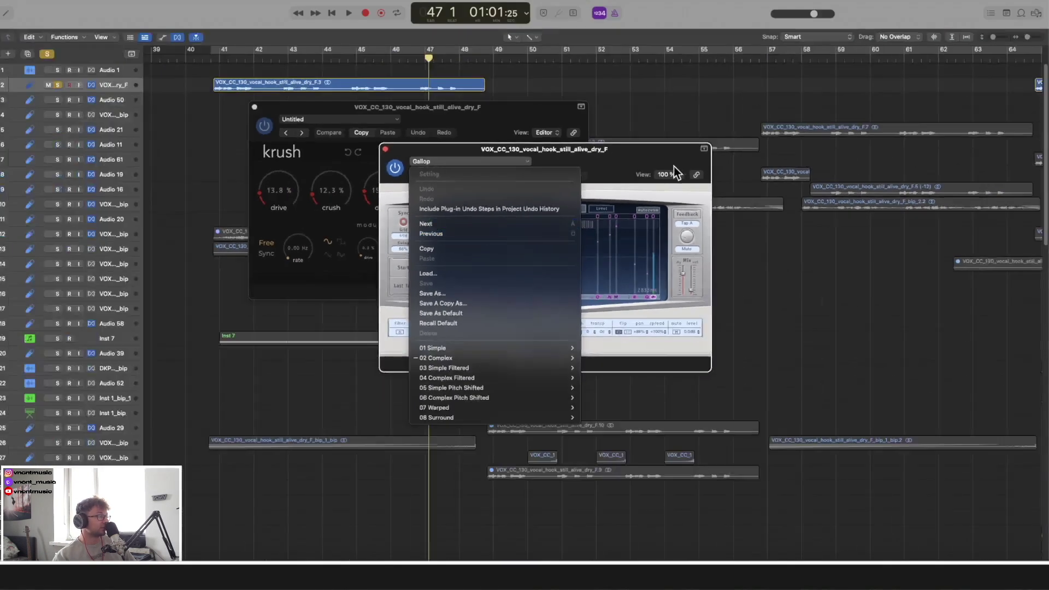
click(628, 154)
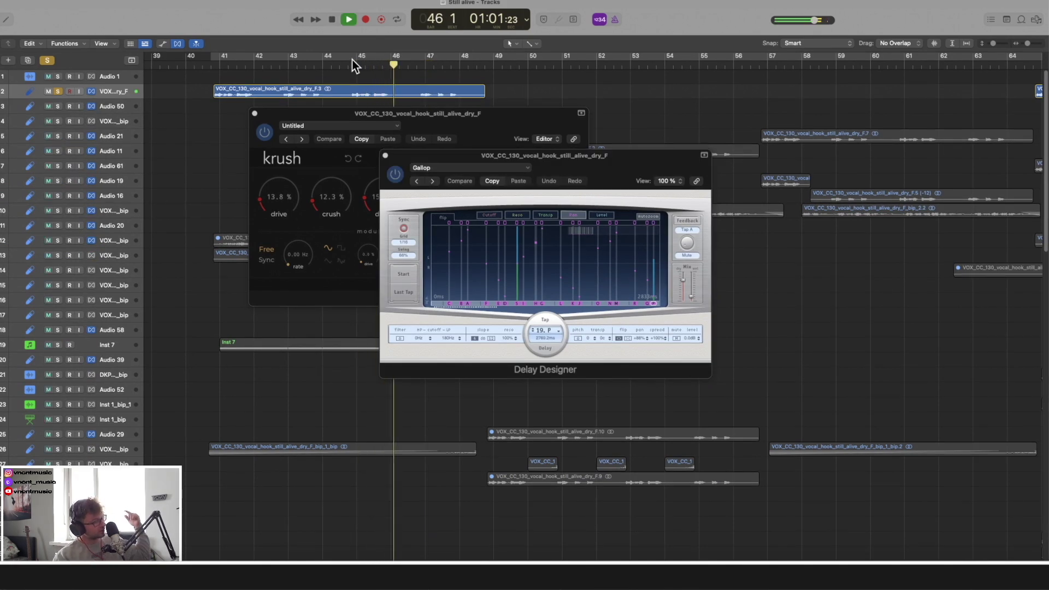
key(space)
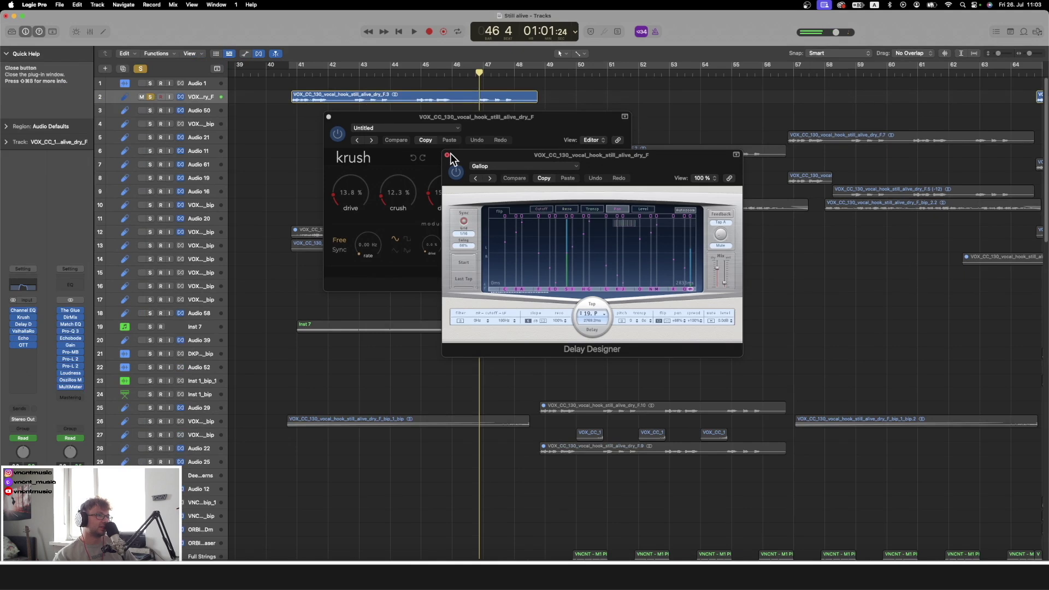
click(447, 155)
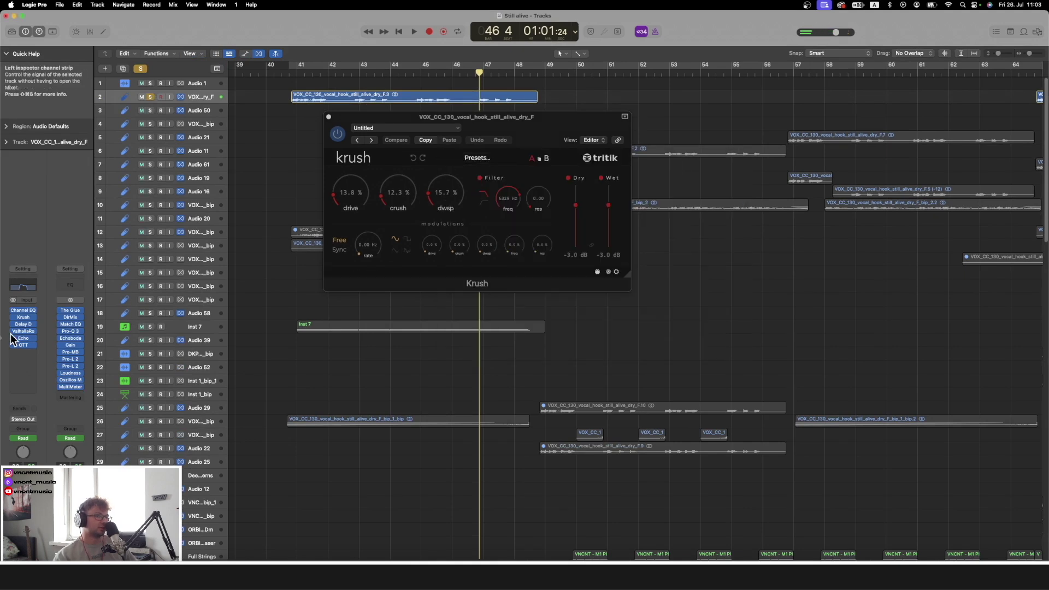
Inspect the vocal hook's ValhallaRoom and Echo settings, and close all its open plug-in windows
click(24, 331)
key(space)
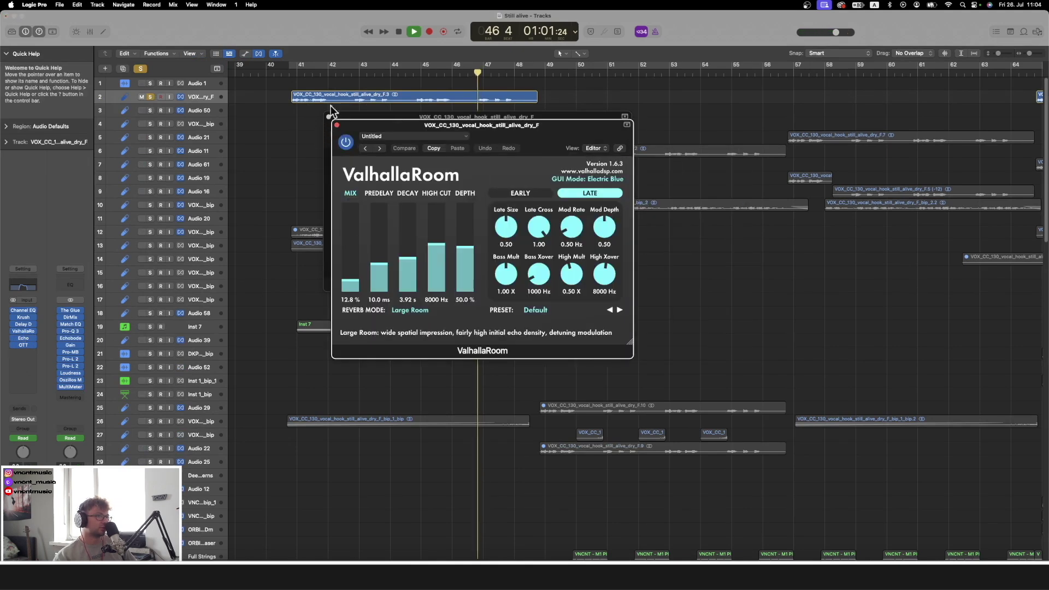
click(289, 72)
click(23, 338)
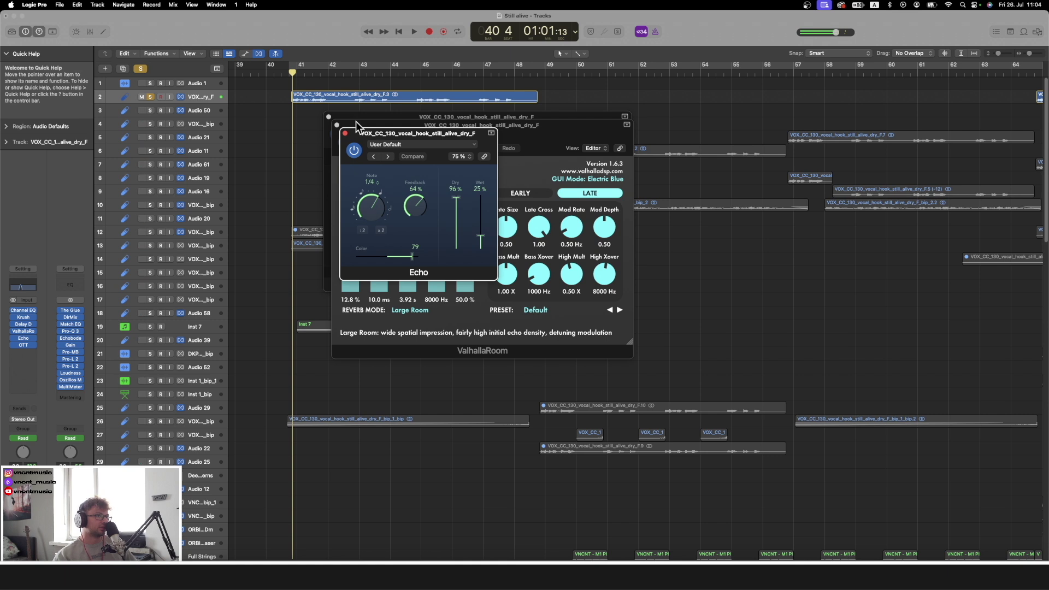
click(344, 133)
click(337, 124)
click(328, 116)
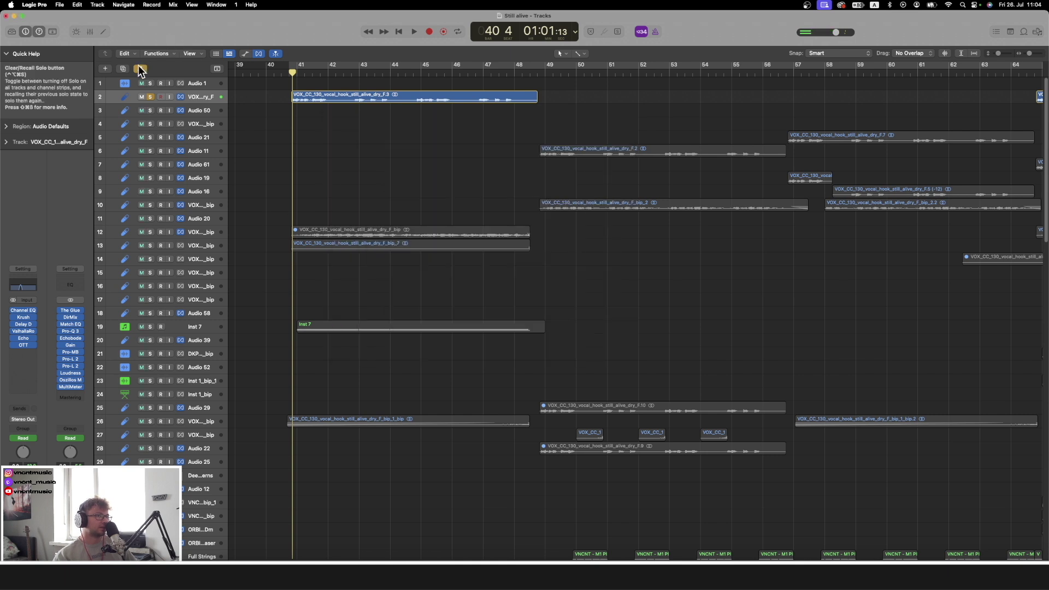
Replace the vocal's solo with the Inst 7 track during playback and inspect its LABS instrument
click(138, 64)
key(space)
scroll(404, 177, down, 5)
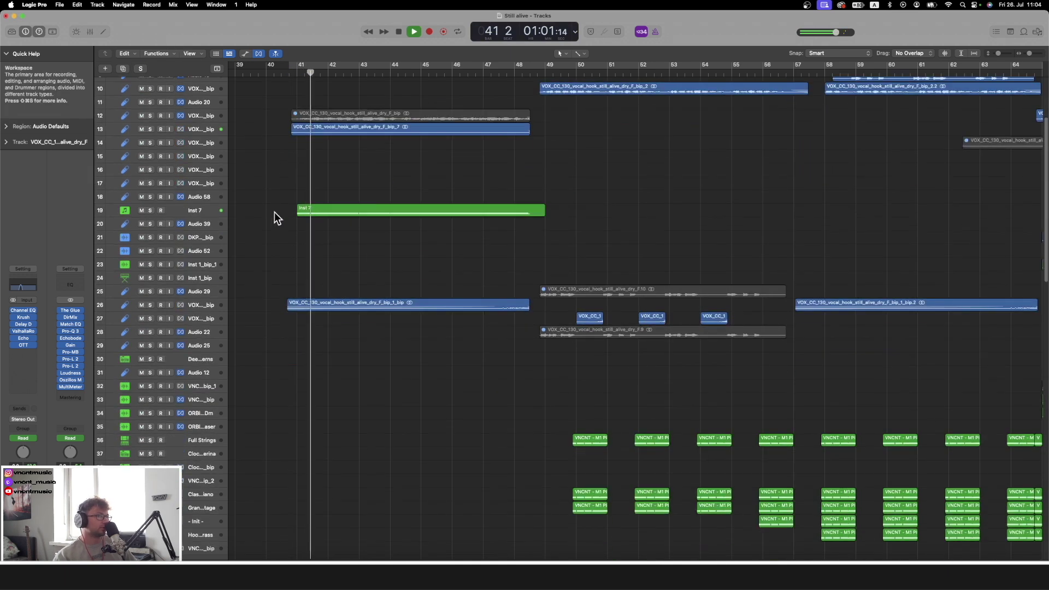
click(206, 209)
key(s)
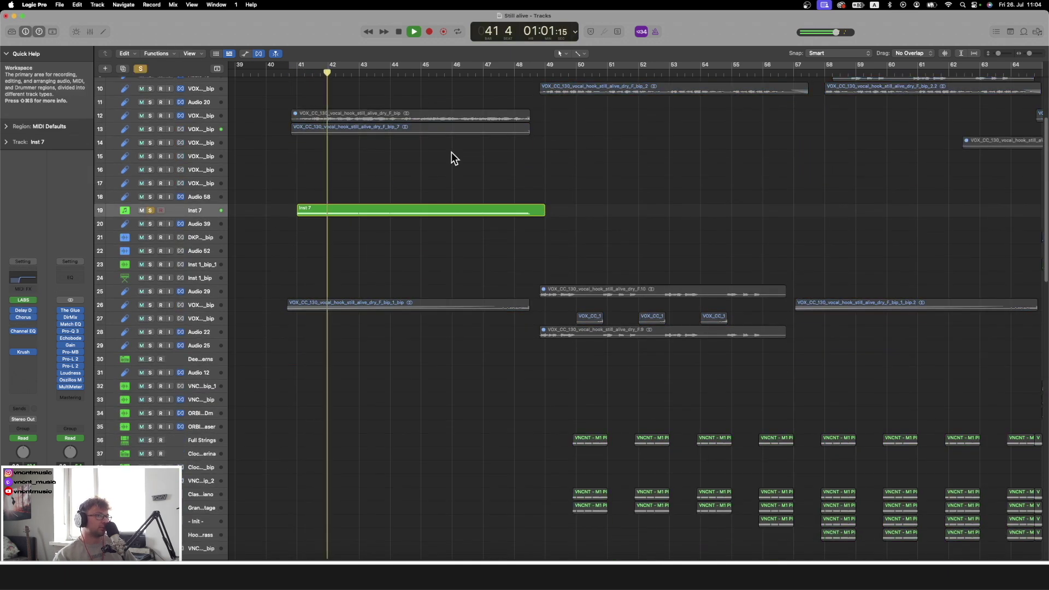
click(25, 301)
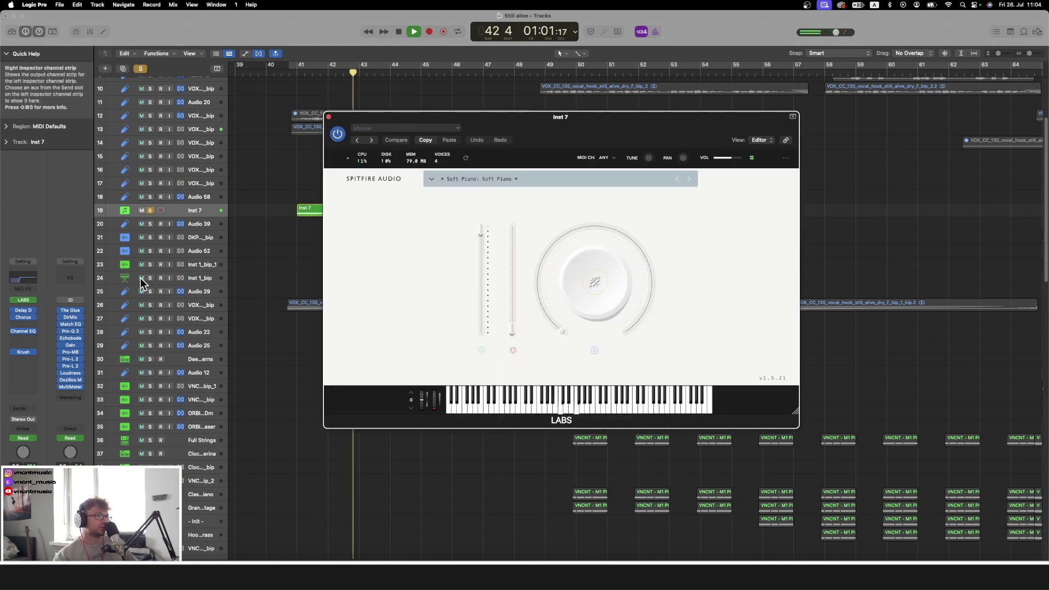
click(329, 117)
Replay soloed Inst 7 from just before bar 41 and inspect its Delay Designer, Channel EQ and Krush effects
key(space)
drag(312, 74, 299, 73)
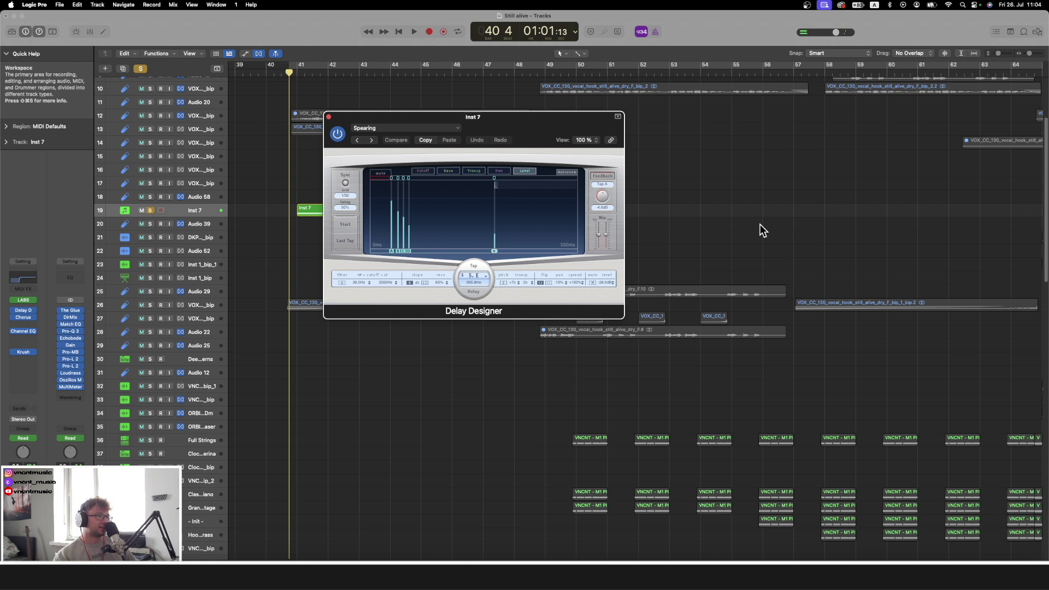
key(space)
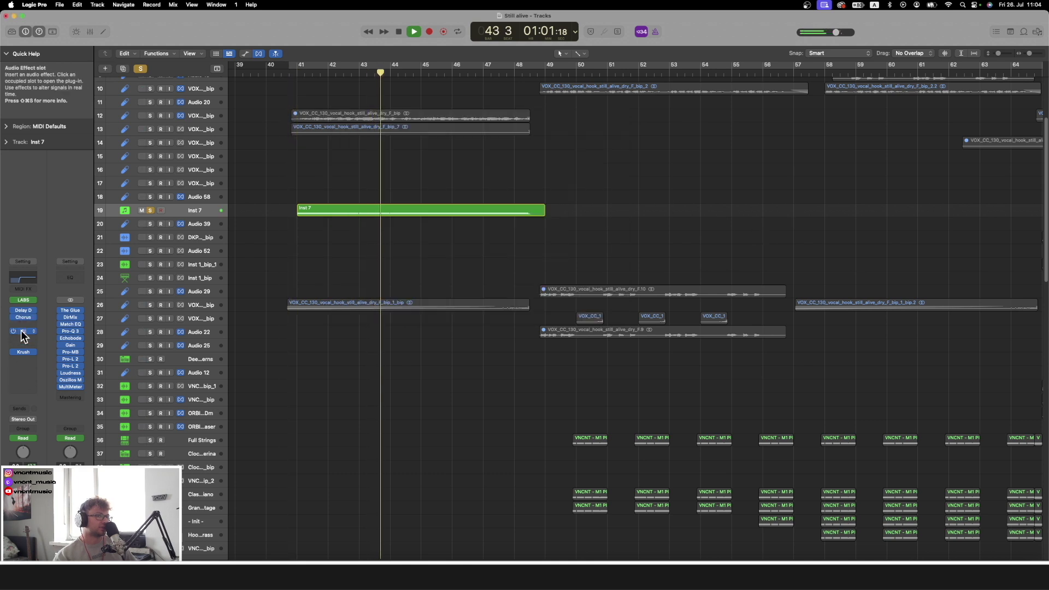
click(23, 279)
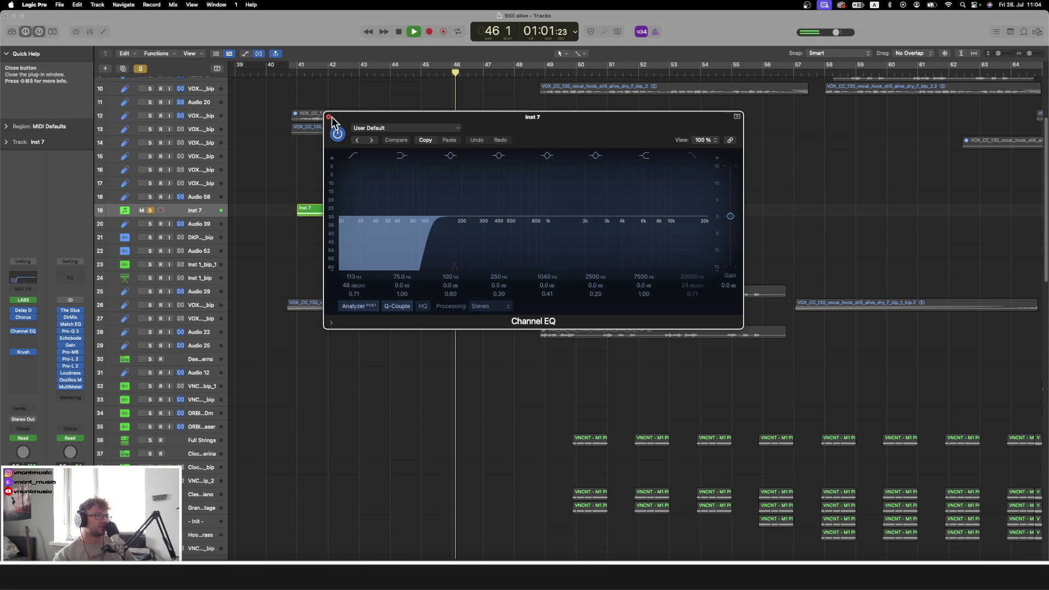
click(23, 351)
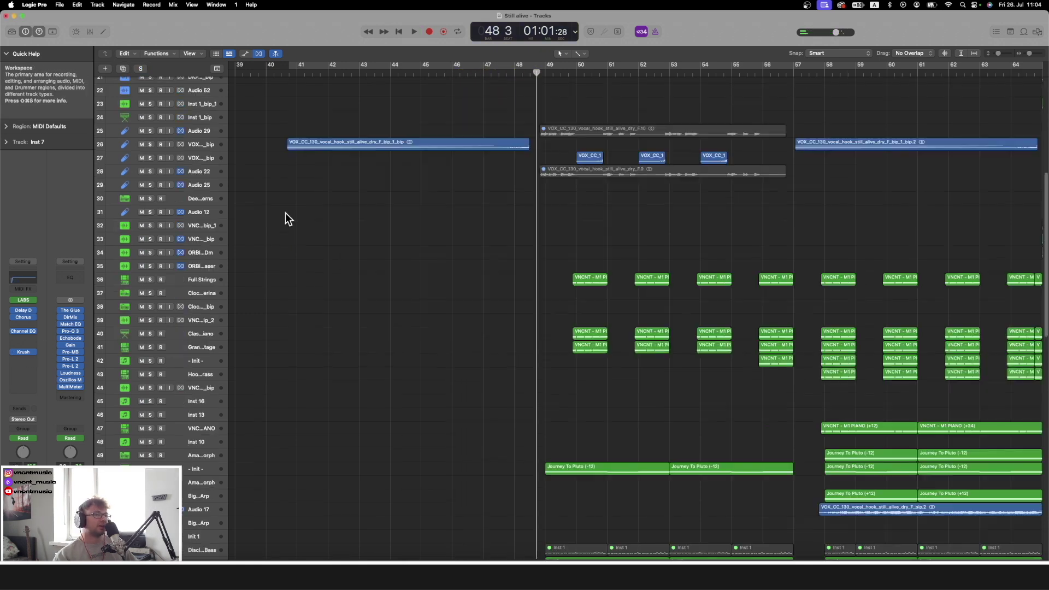
Solo the ForestAmbience region's Audio 28 track and audition it from bar 42
scroll(245, 188, up, 1)
scroll(196, 397, down, 10)
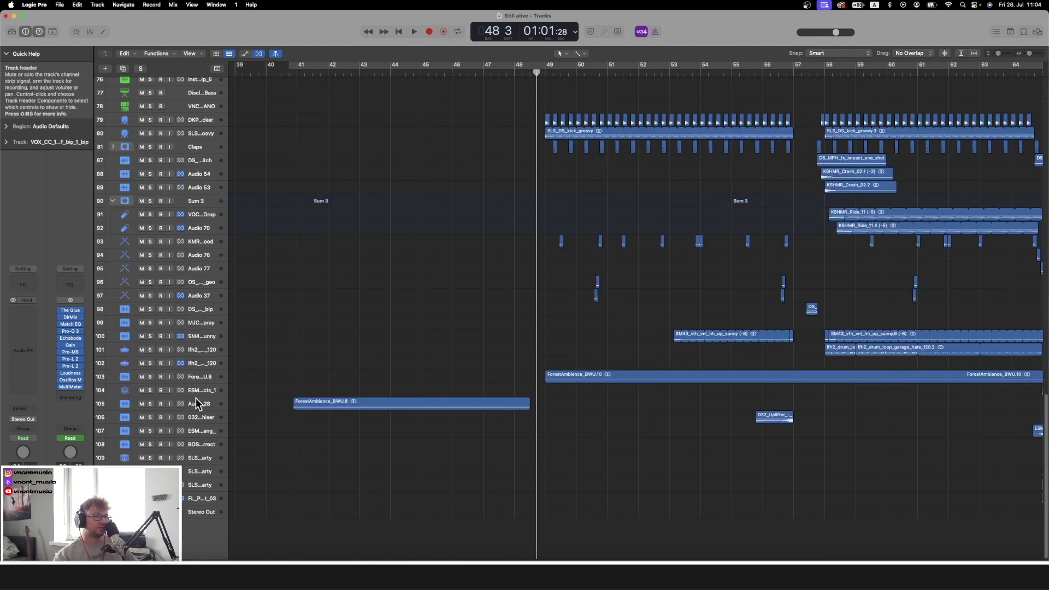
click(195, 403)
click(332, 70)
click(407, 117)
key(space)
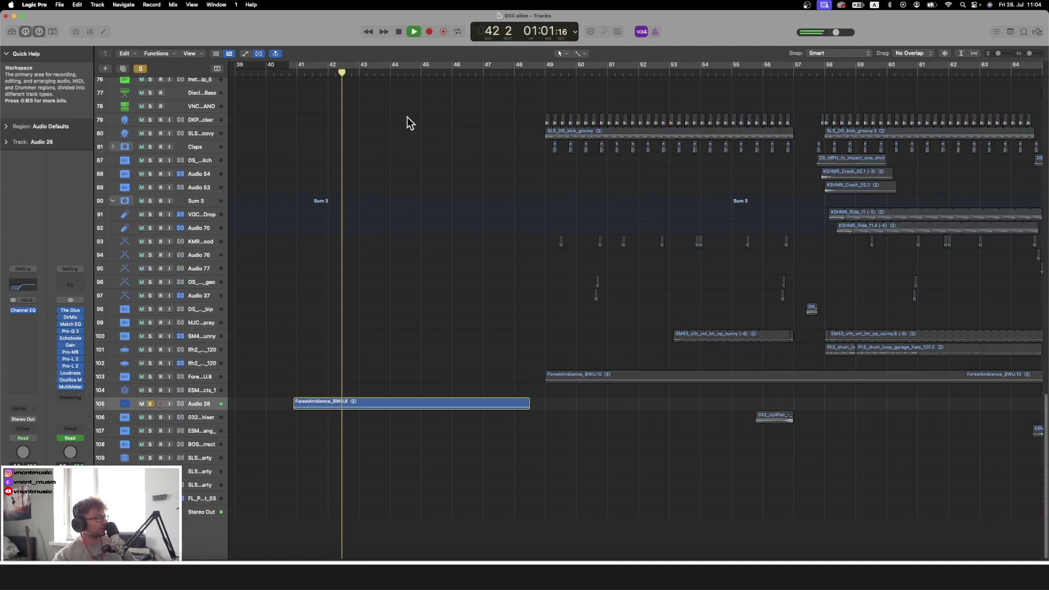
key(space)
Solo the bounced vocal on track 26, audition it from bar 45, and clear its solo
scroll(391, 194, up, 15)
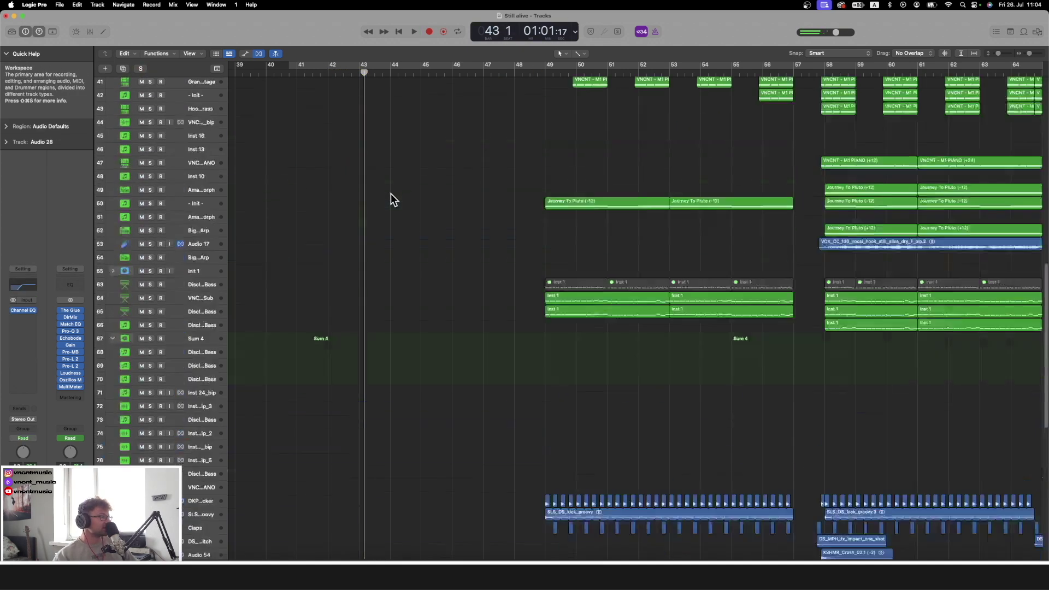
click(265, 417)
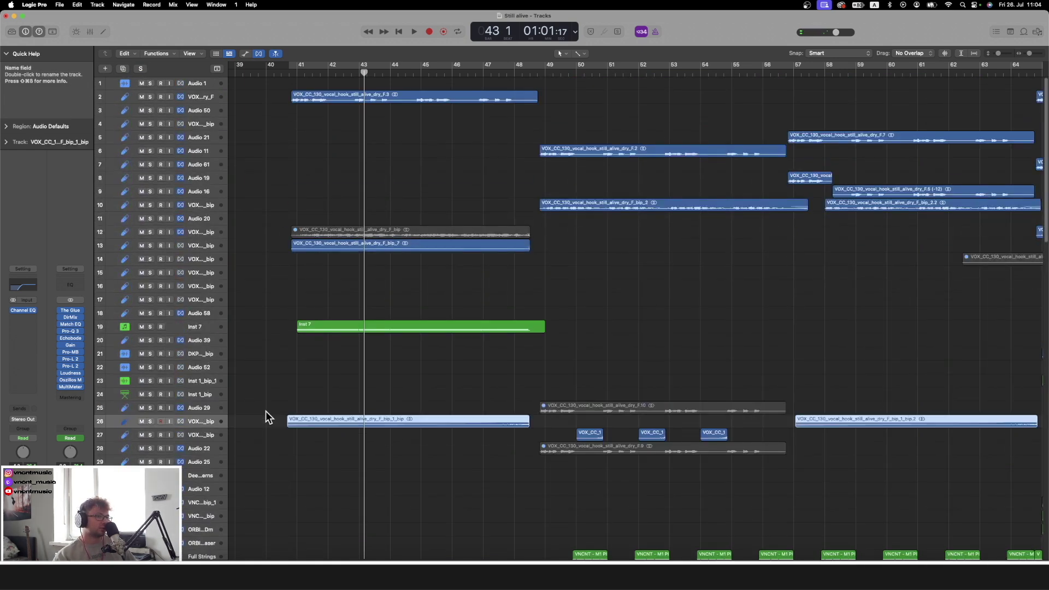
key(s)
click(437, 75)
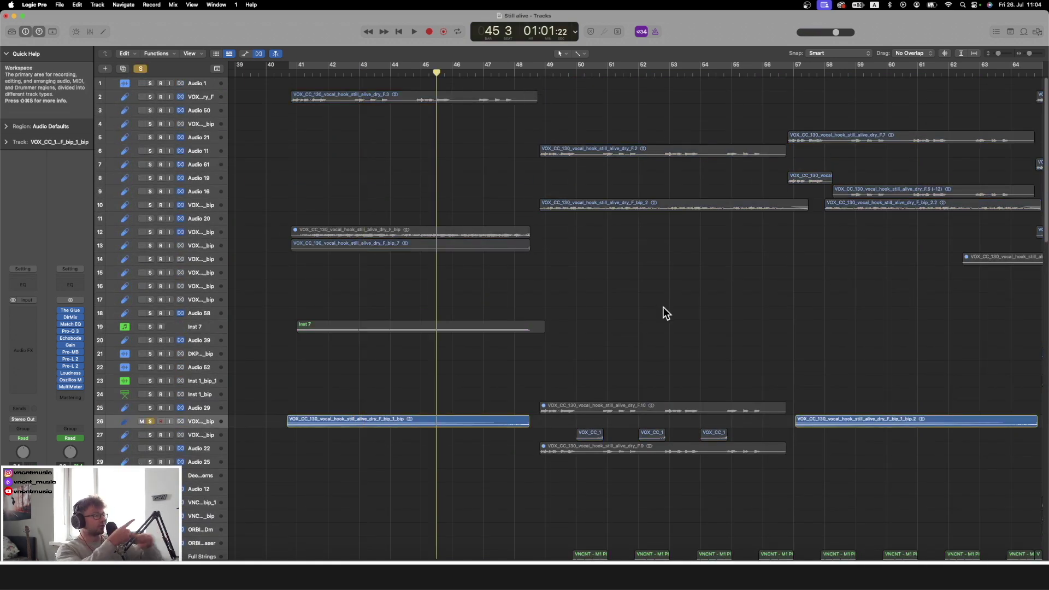
key(space)
key(s)
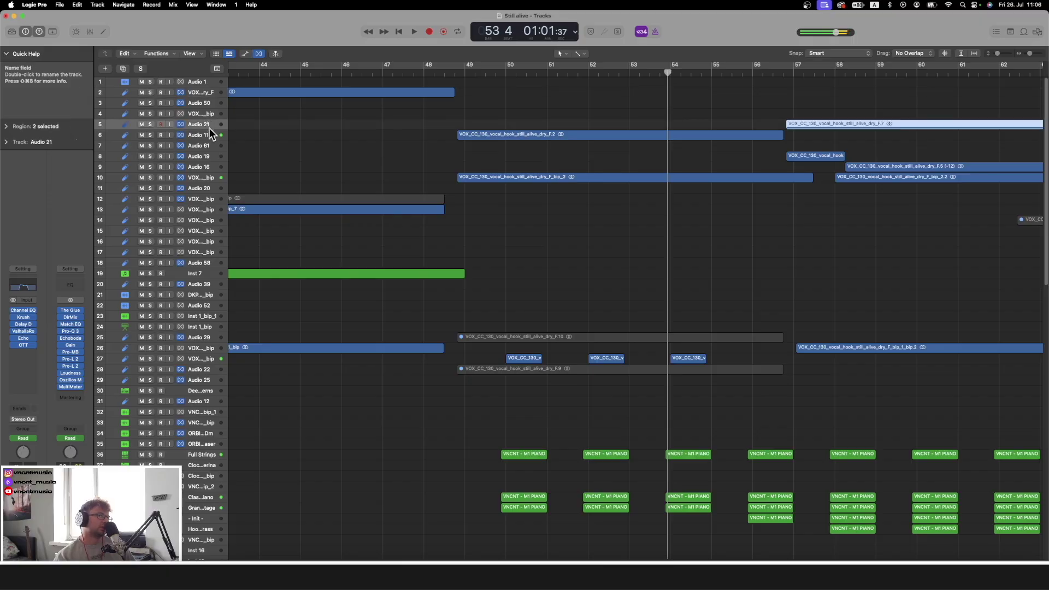
Solo the bounced vocal on track 10 together with Audio 11 and play both from the start of their regions
click(205, 175)
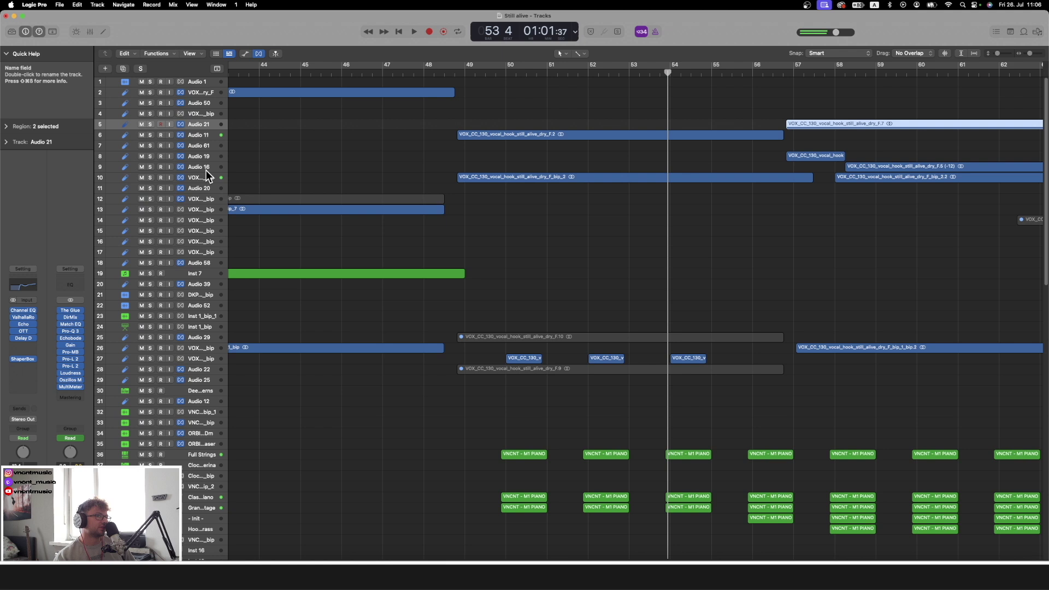
key(s)
click(210, 125)
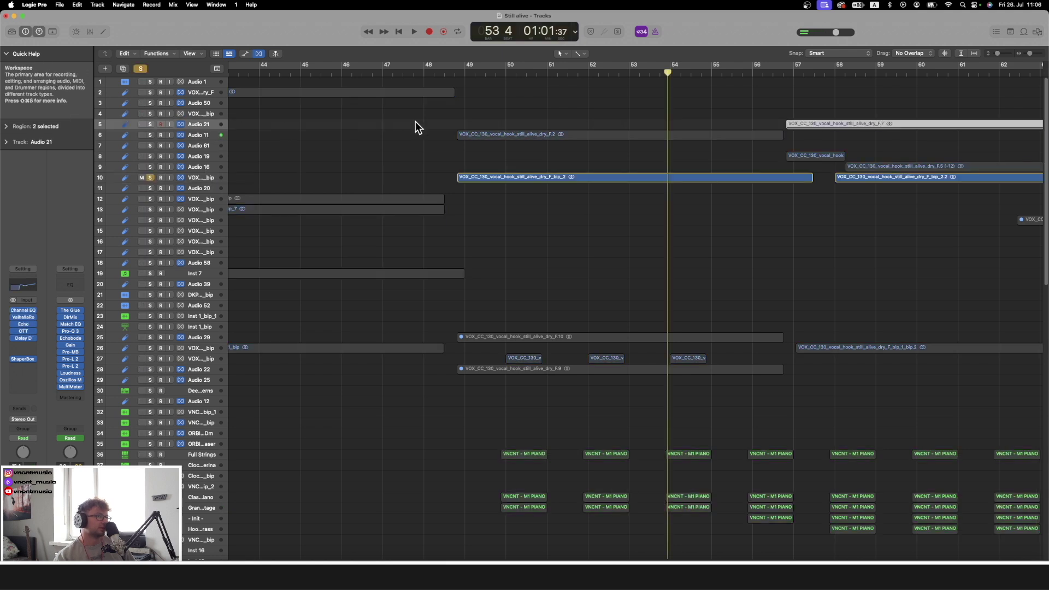
click(201, 139)
click(457, 66)
key(space)
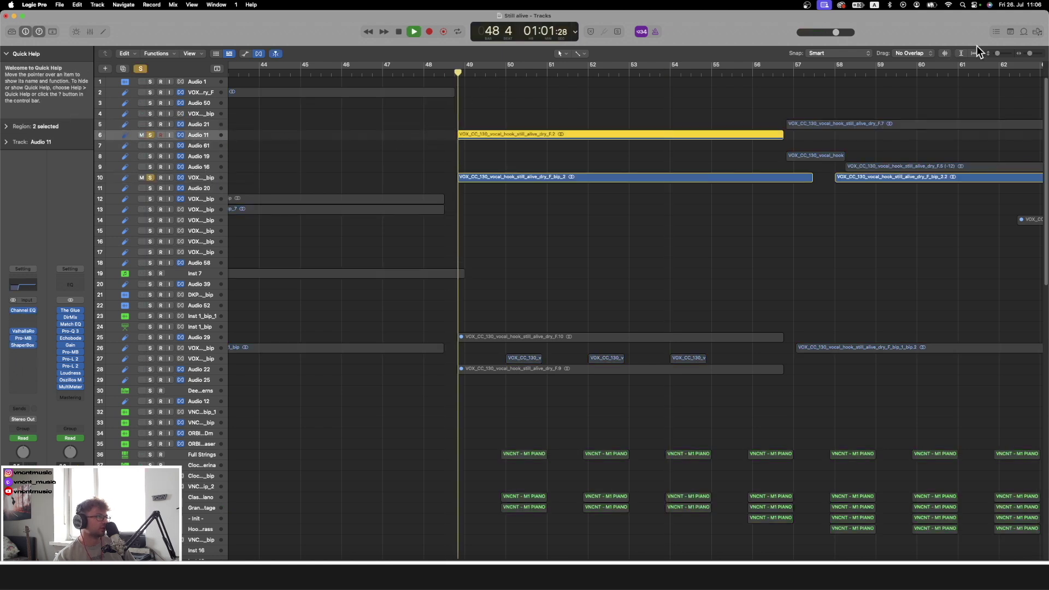
Audition the short vocal chops on track 27 from bar 50 together with the Audio 11 vocal
drag(996, 53, 1001, 54)
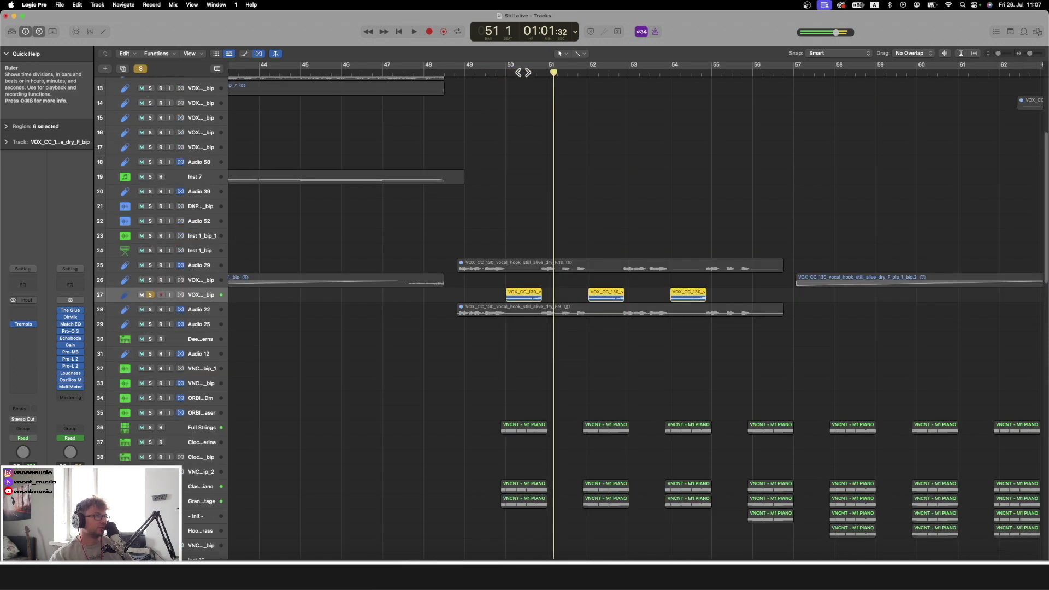
click(521, 73)
click(690, 157)
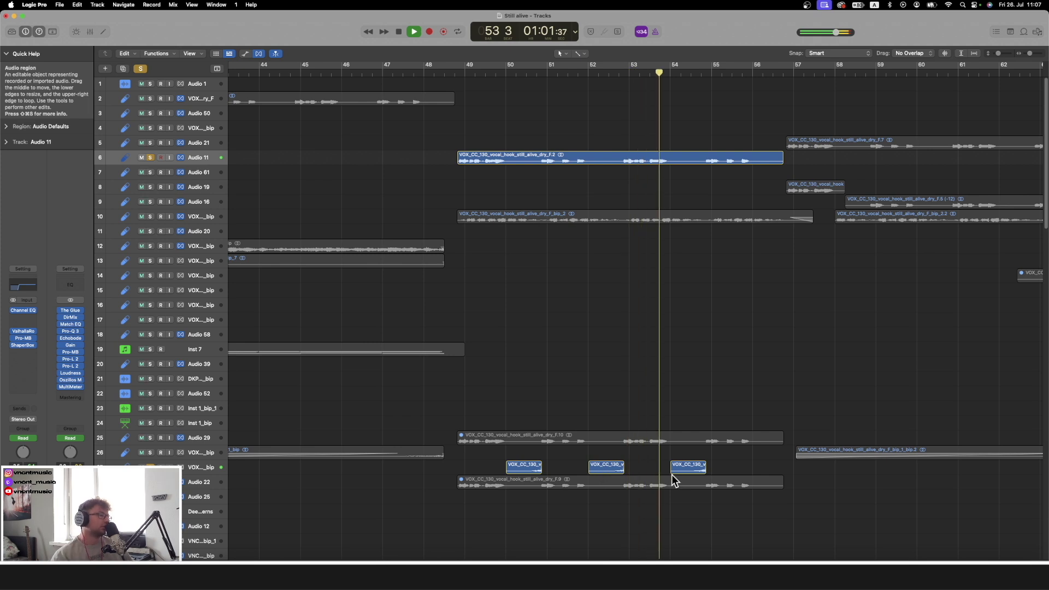
scroll(654, 428, right, 3)
scroll(654, 430, down, 5)
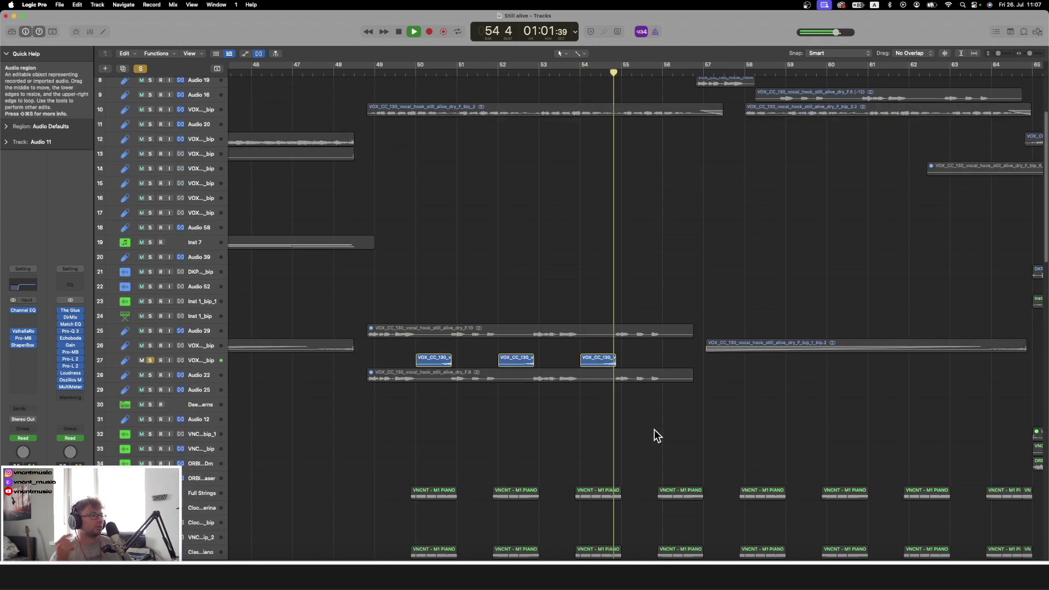
Select the vocal chops on track 27, stop playback, and clear all track solos
click(219, 361)
key(space)
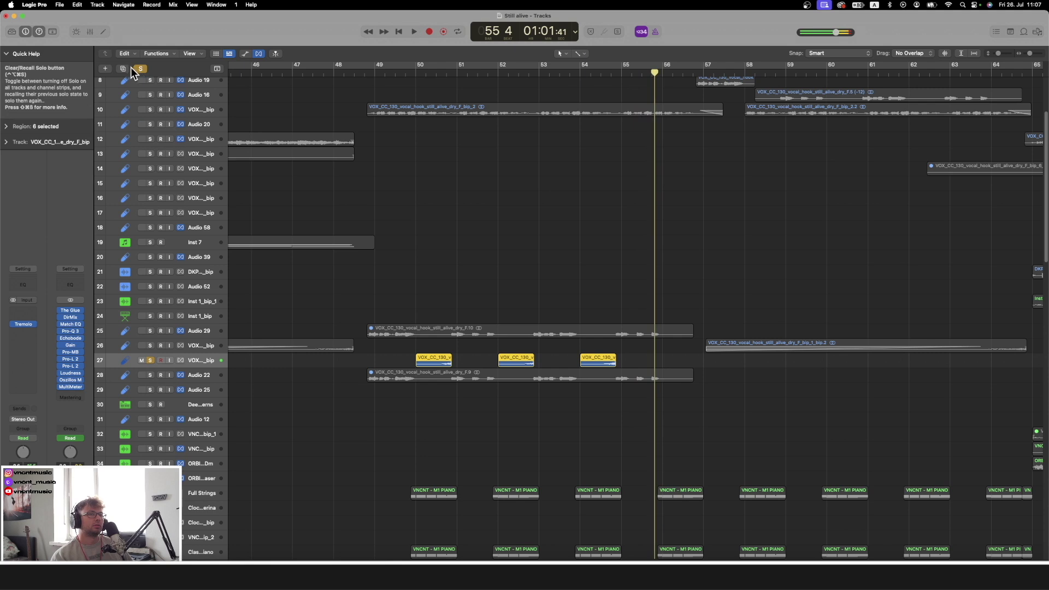
click(141, 69)
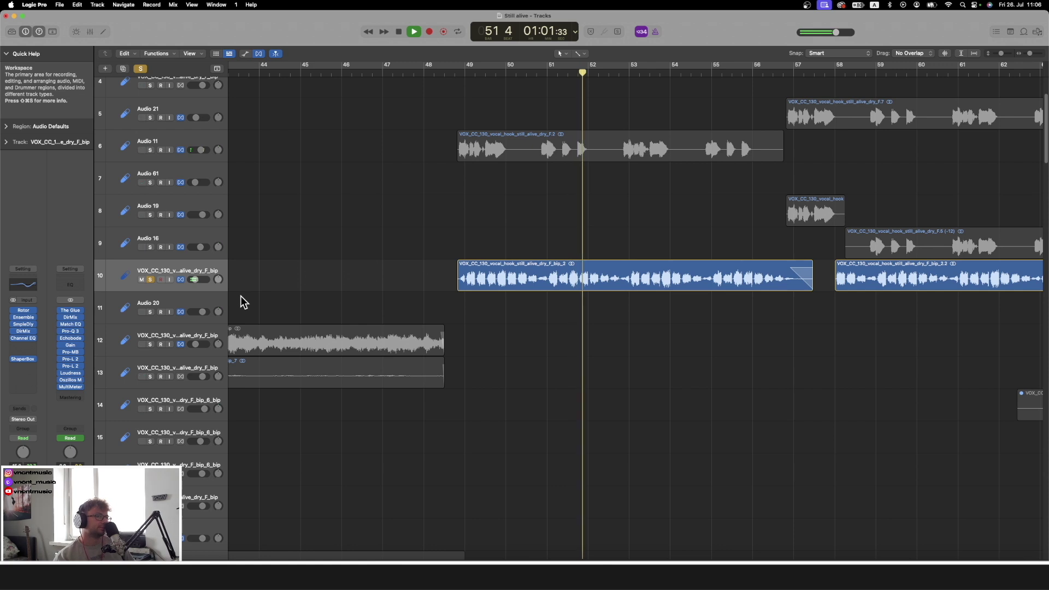
Open the Rotor Cabinet effect on track 10's bounced vocal during playback, close it, and stop playback
key(space)
click(23, 309)
drag(568, 133, 760, 202)
key(space)
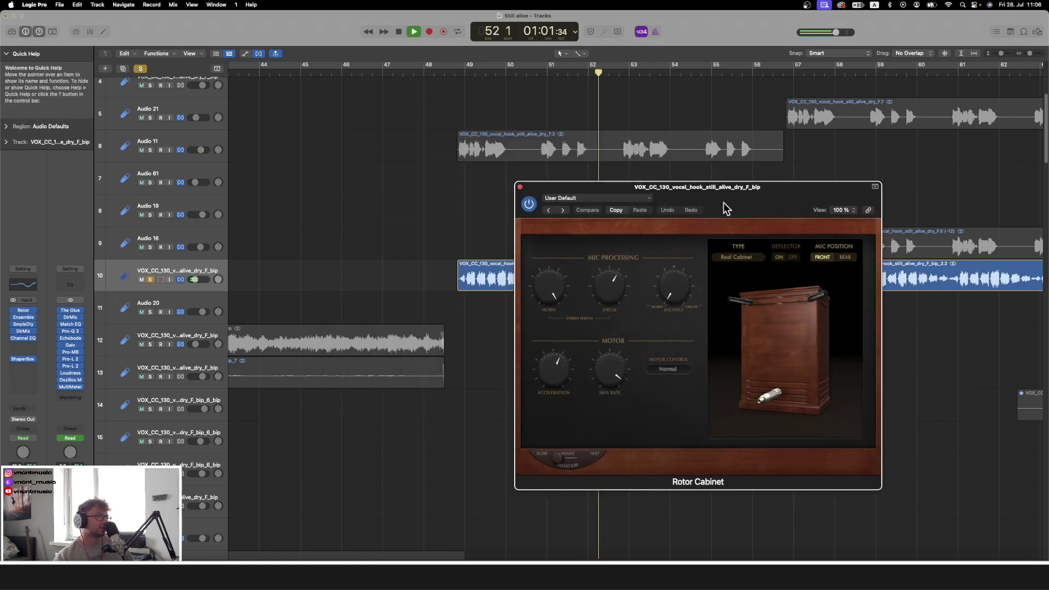
click(521, 186)
key(space)
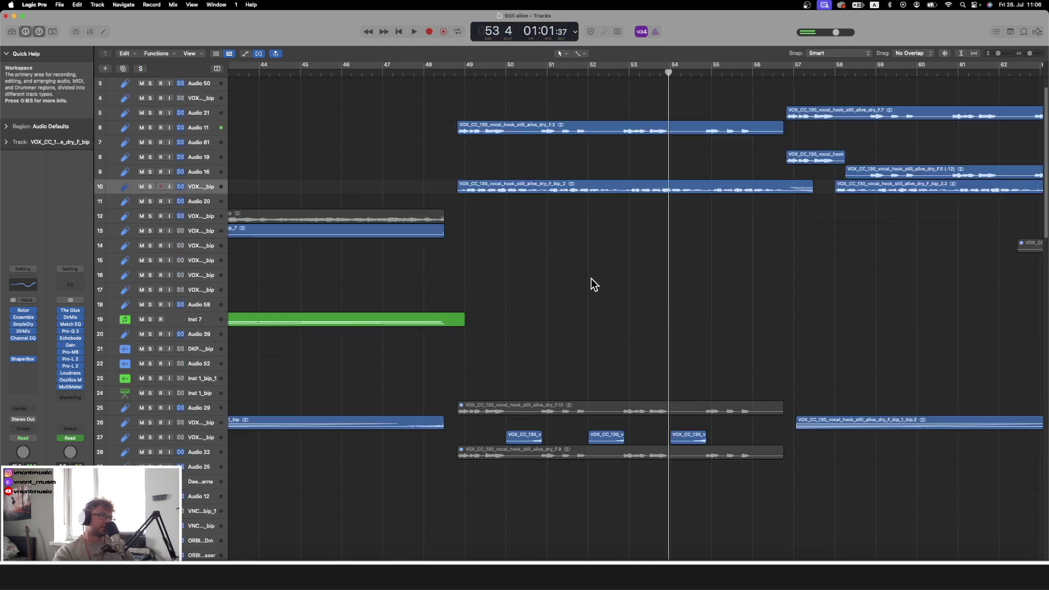
Solo the Audio 11 vocal, place the playhead just before bar 49 at its region's start, and clear its solo
scroll(407, 209, up, 2)
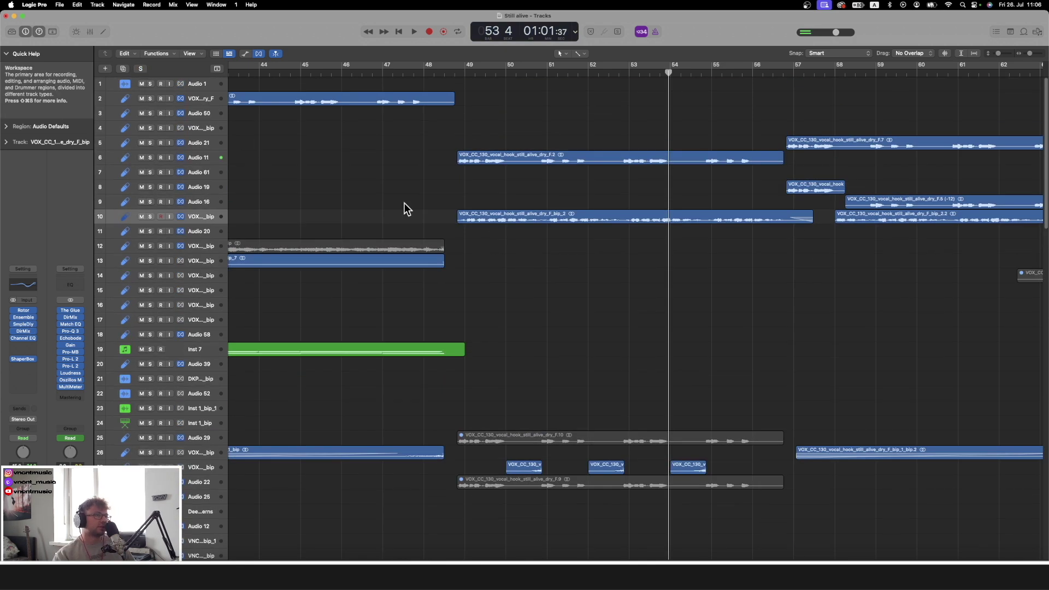
click(209, 156)
key(s)
click(454, 82)
key(s)
Recall the soloed Full Strings and piano tracks, audition them from just before bar 49, and clear all solos
scroll(500, 402, down, 15)
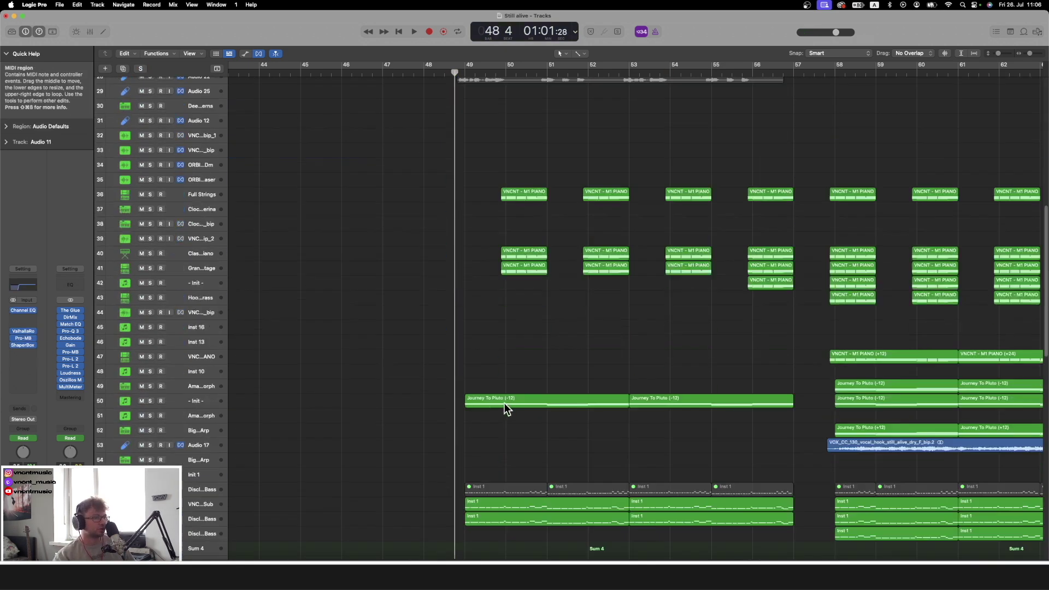
scroll(503, 402, up, 1)
click(140, 69)
key(space)
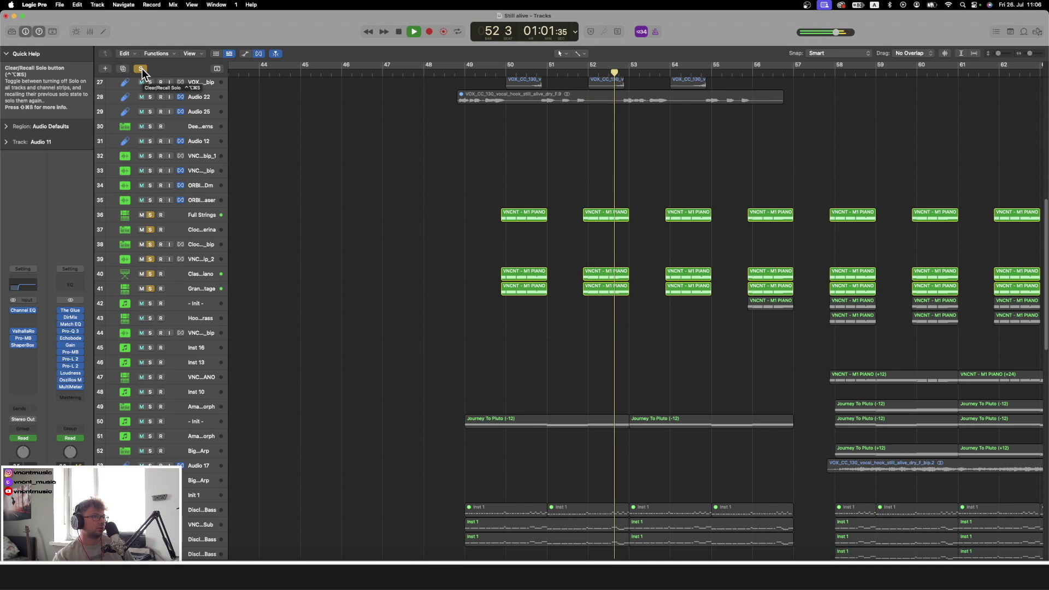
click(141, 69)
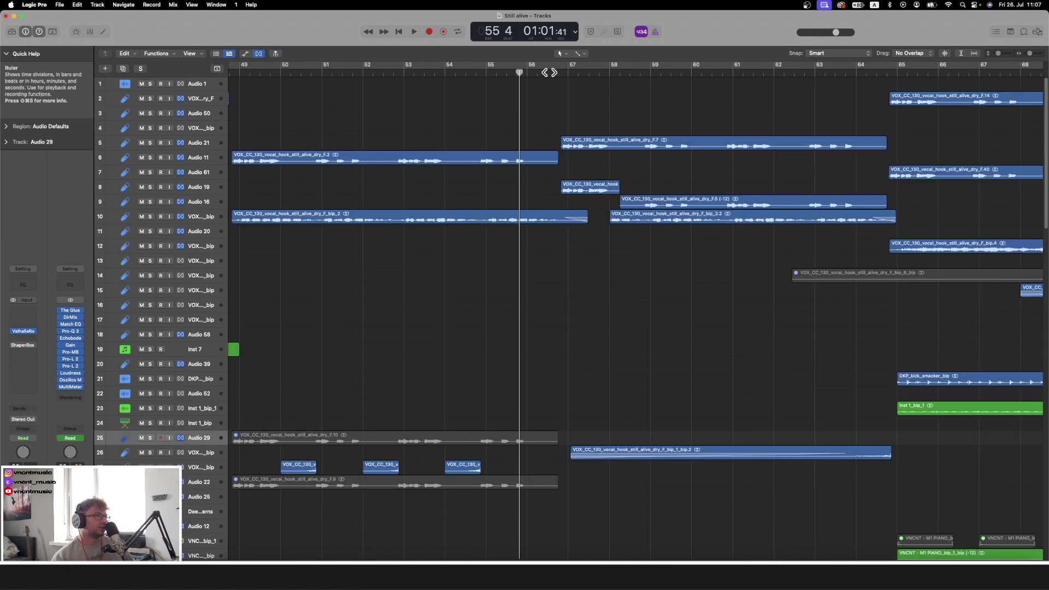
Place the playhead just before bar 57, solo the short vocal on Audio 19, audition it, and clear its solo
click(550, 73)
click(580, 146)
click(212, 188)
click(719, 172)
scroll(721, 172, right, 2)
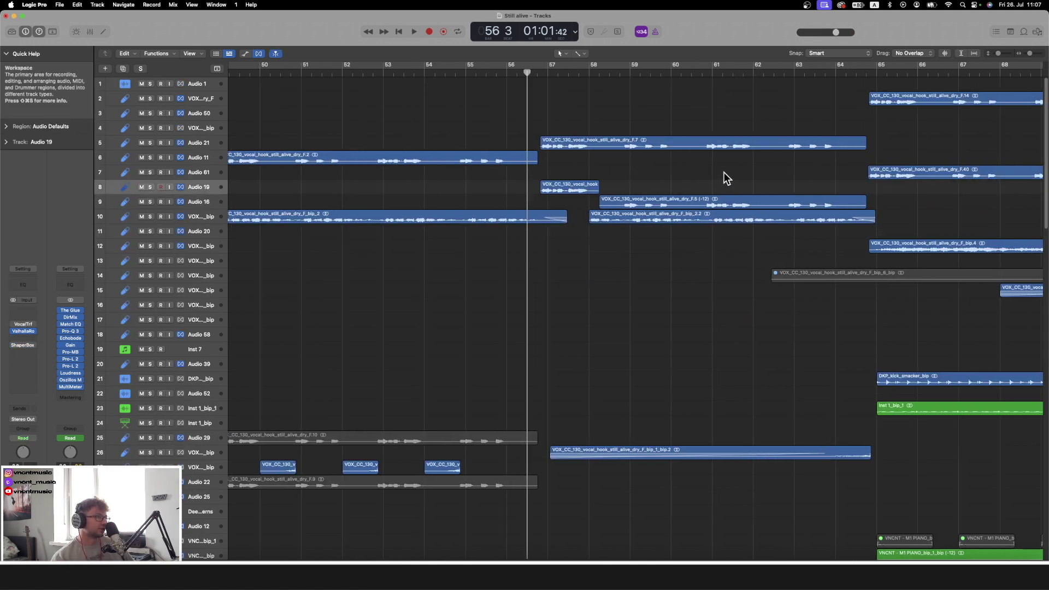
click(999, 53)
key(space)
key(ctrl+s)
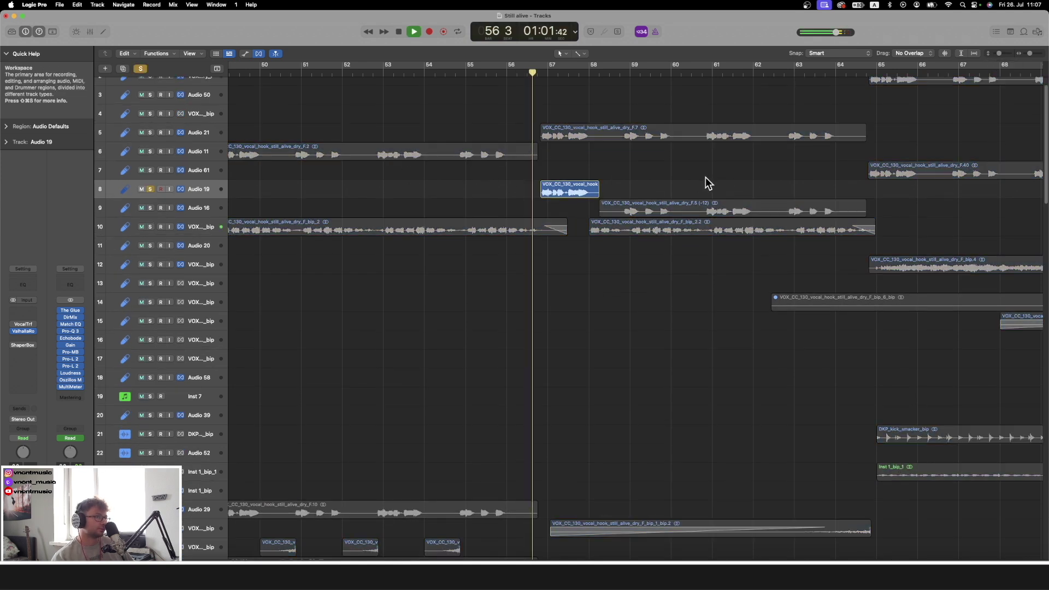
key(ctrl+s)
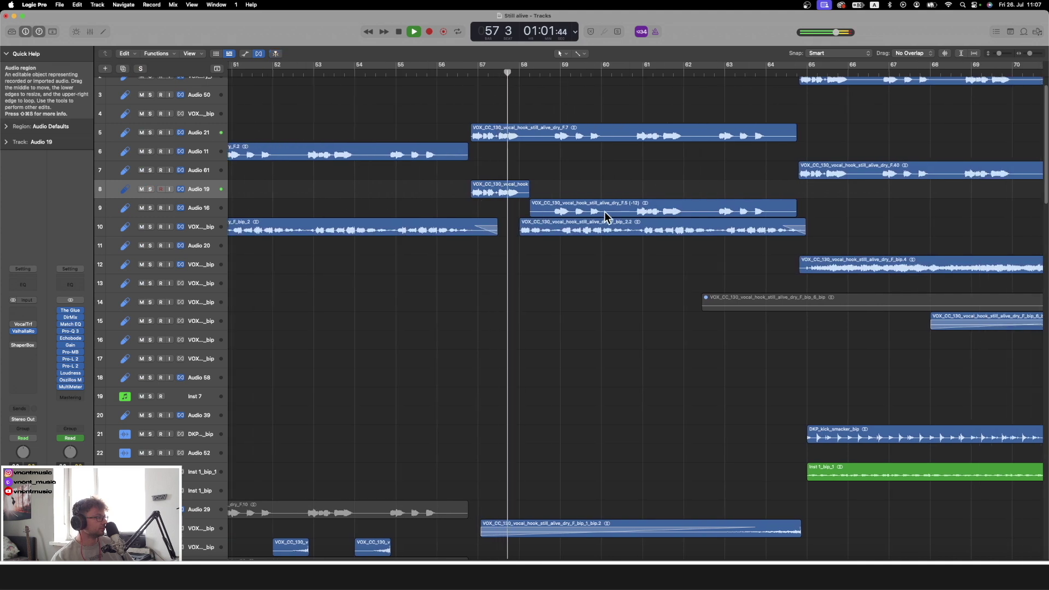
Solo Audio 16, the bounced vocal on track 10 and Audio 21 together during playback, and clear all solos
scroll(599, 215, right, 2)
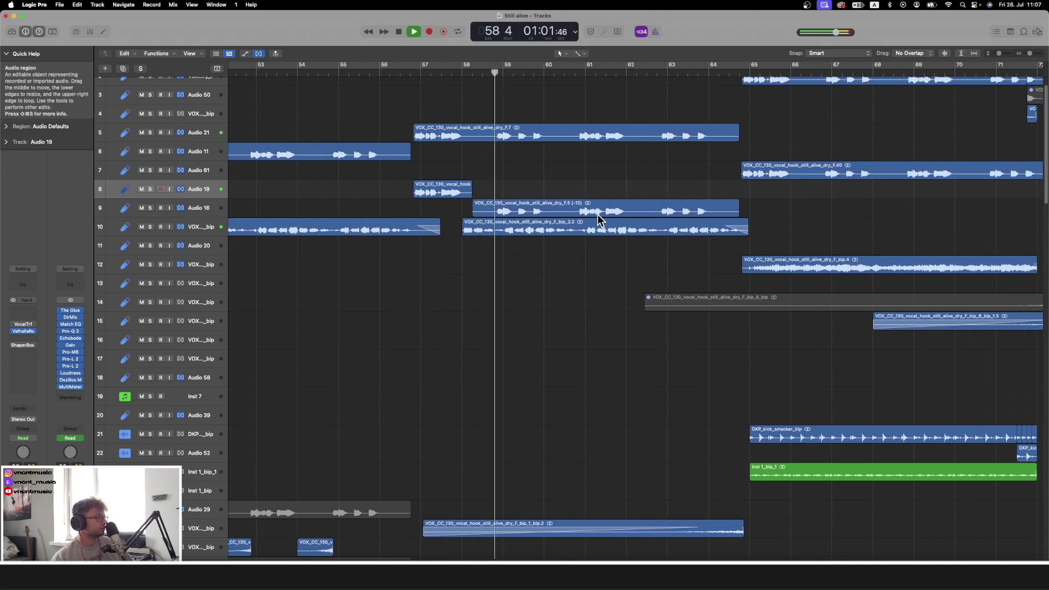
click(208, 208)
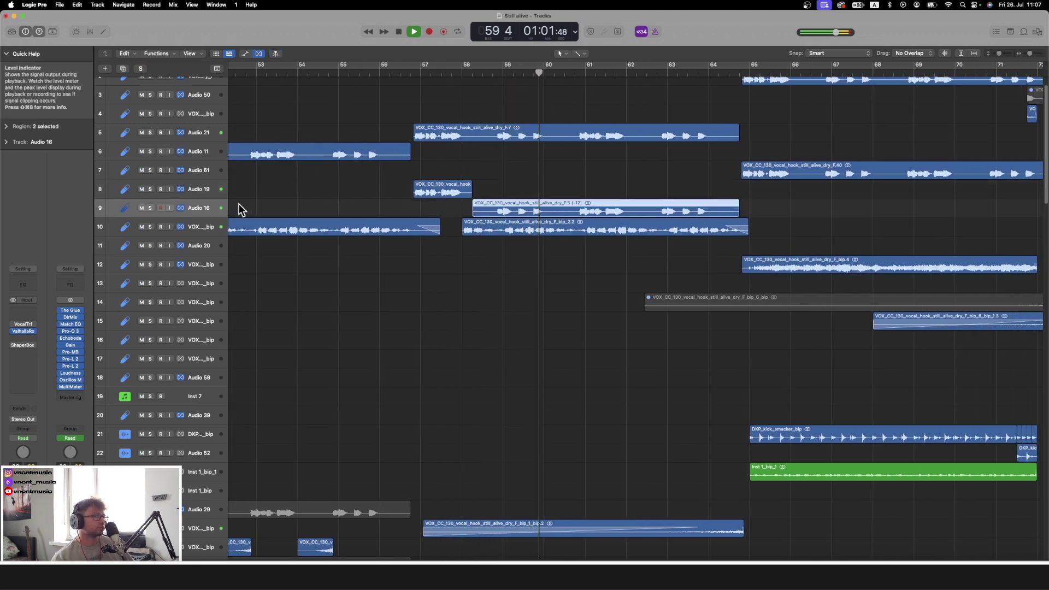
key(ctrl+s)
click(218, 223)
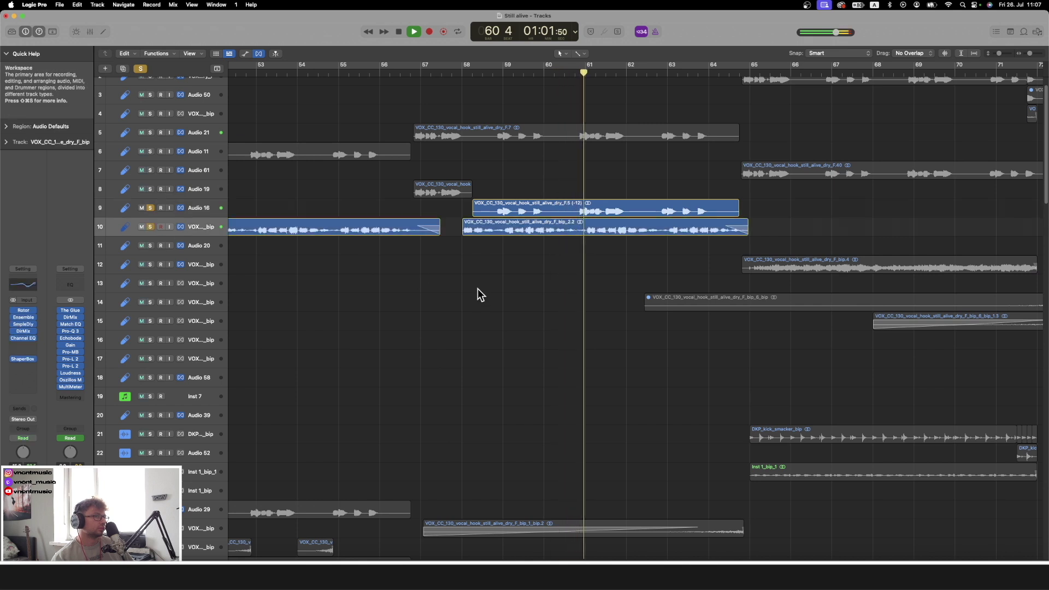
scroll(383, 229, up, 1)
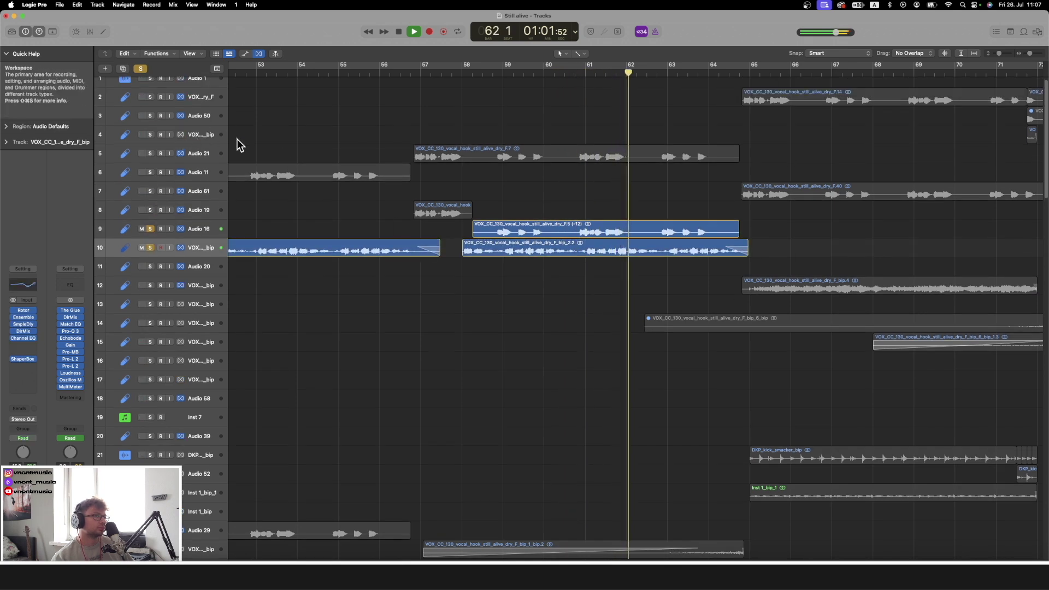
click(194, 156)
click(404, 140)
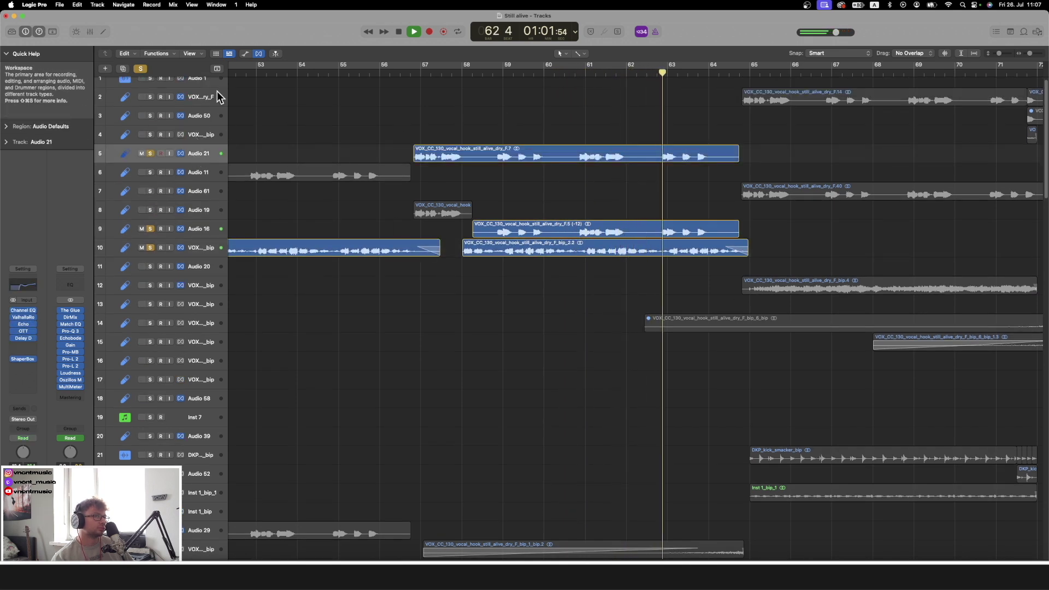
click(142, 69)
Stop playback, bring the section from bar 65 into view, resume playing, and solo the Audio 61 vocal
scroll(684, 236, right, 2)
scroll(685, 237, right, 1)
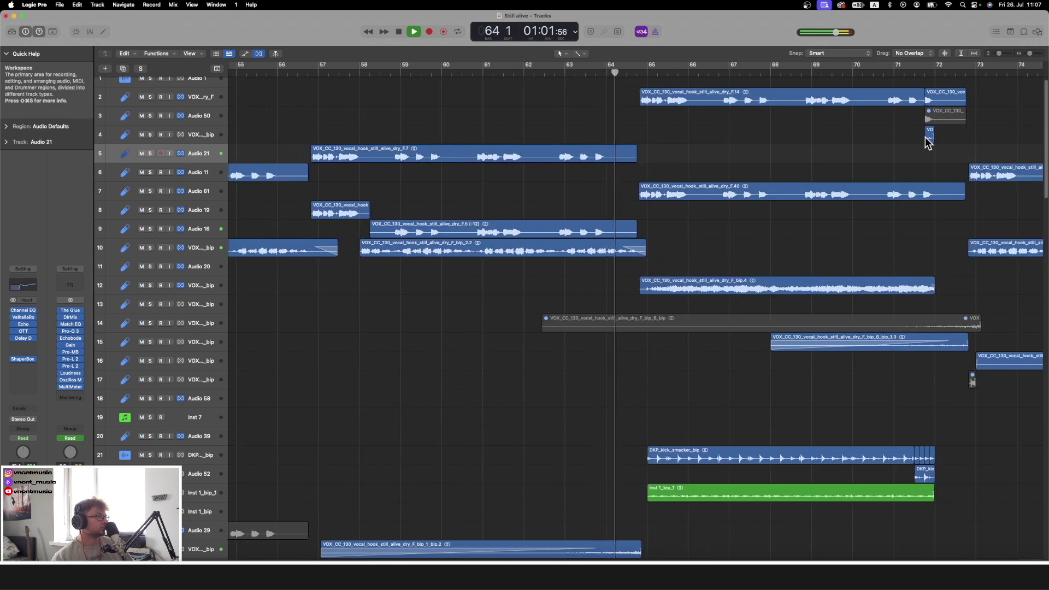
scroll(945, 151, up, 1)
key(space)
drag(999, 53, 996, 54)
scroll(422, 312, left, 3)
scroll(665, 321, right, 4)
scroll(666, 326, right, 1)
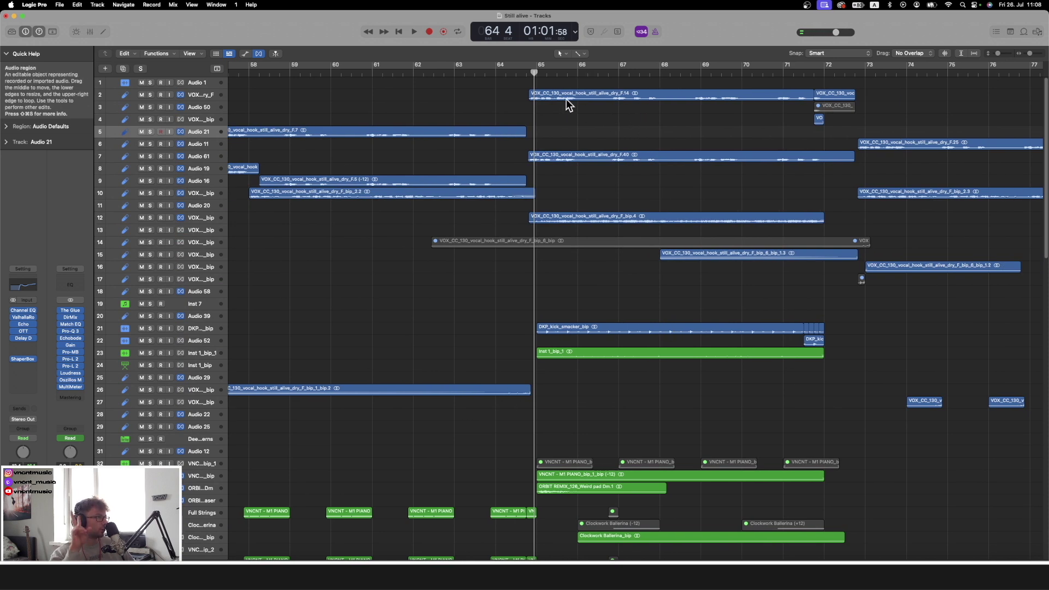
key(space)
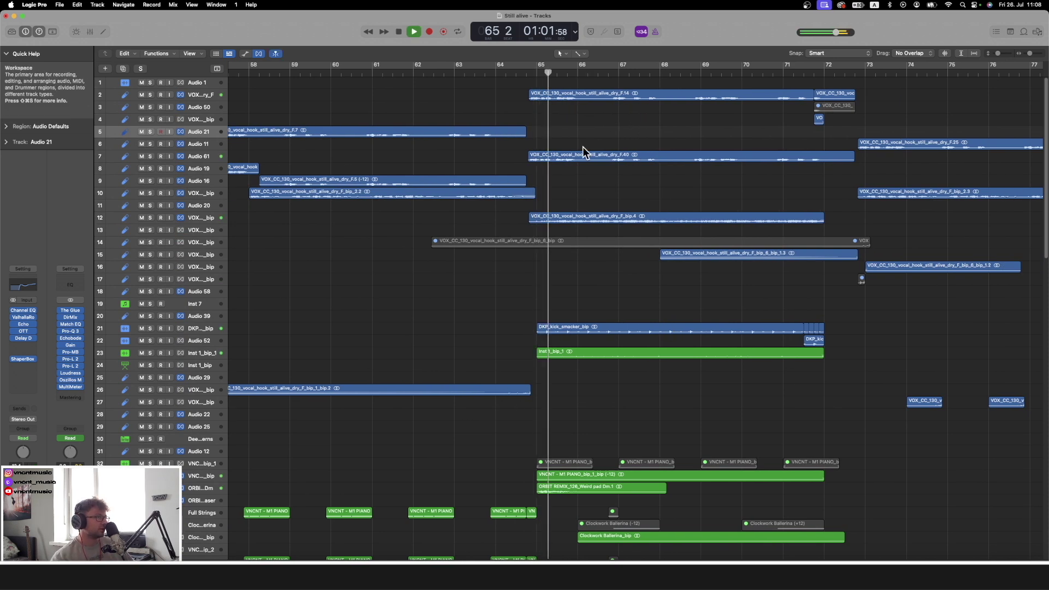
scroll(582, 146, right, 1)
click(645, 157)
key(s)
click(514, 232)
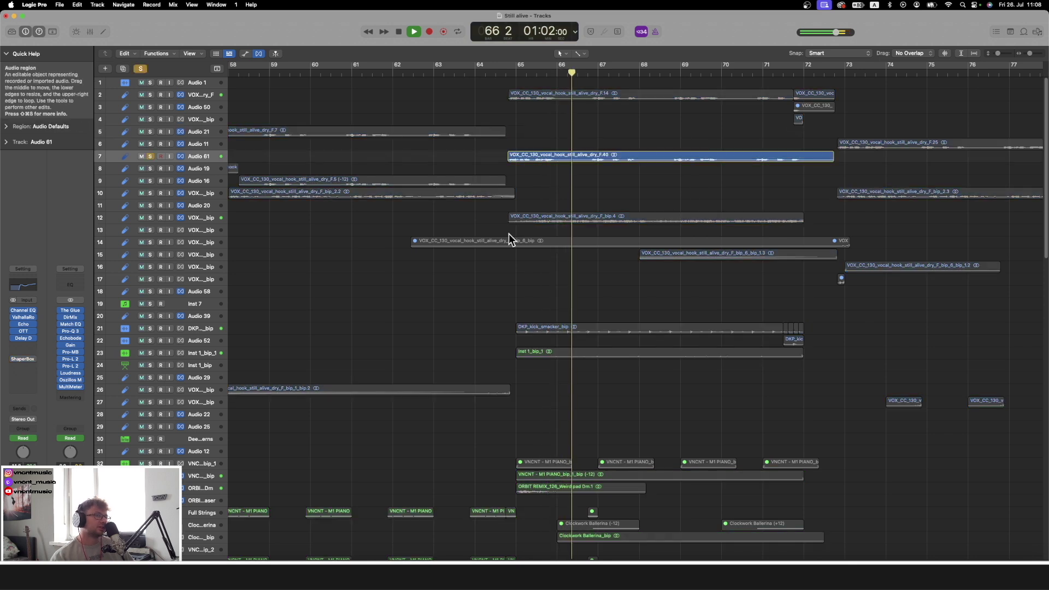
Examine the Delay Designer effect and its Spearing preset on Audio 61 while the track plays, and close its window
click(25, 337)
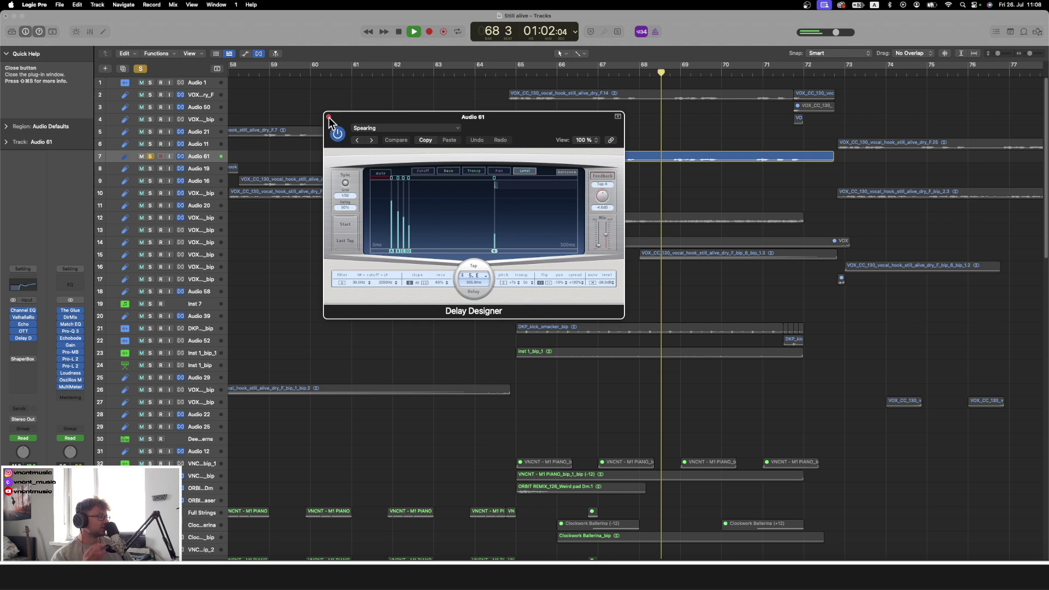
click(329, 117)
key(space)
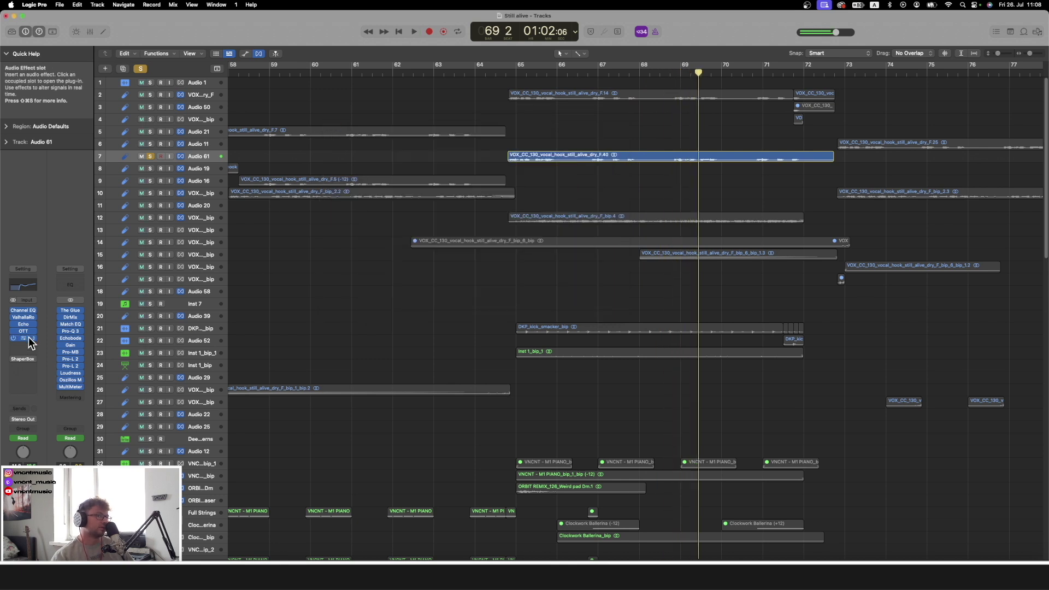
click(24, 339)
key(space)
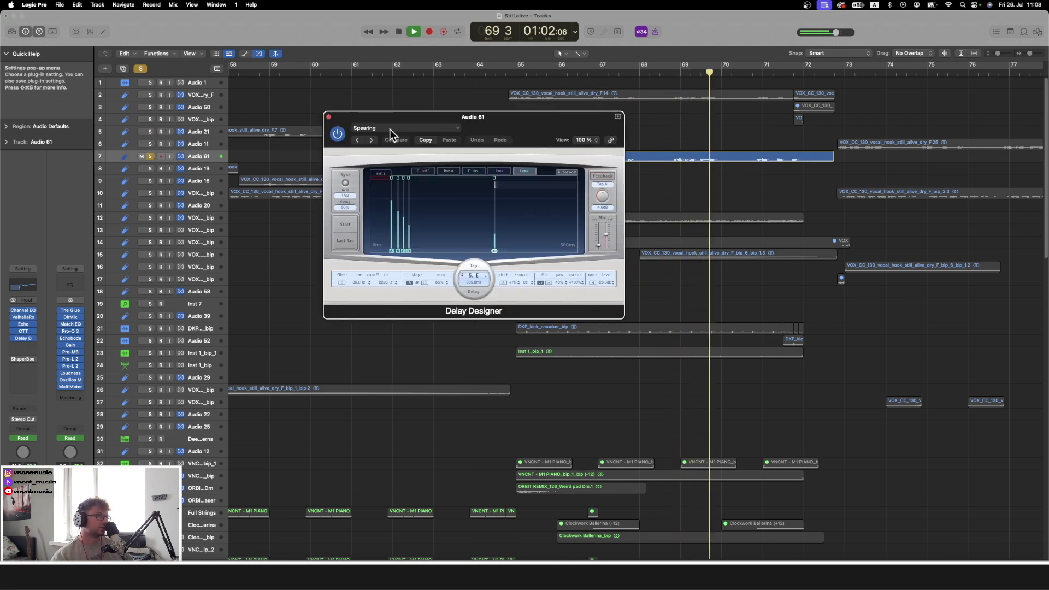
click(329, 116)
Add the dry vocal on track 2 to the soloed Audio 61, audition both, and clear all solos
click(214, 97)
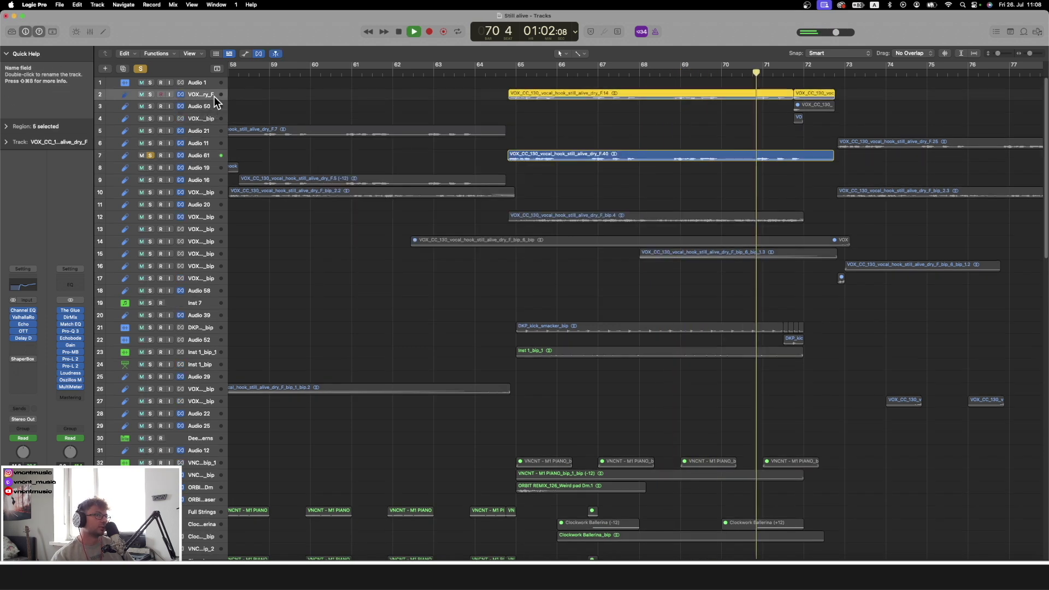
key(s)
click(431, 132)
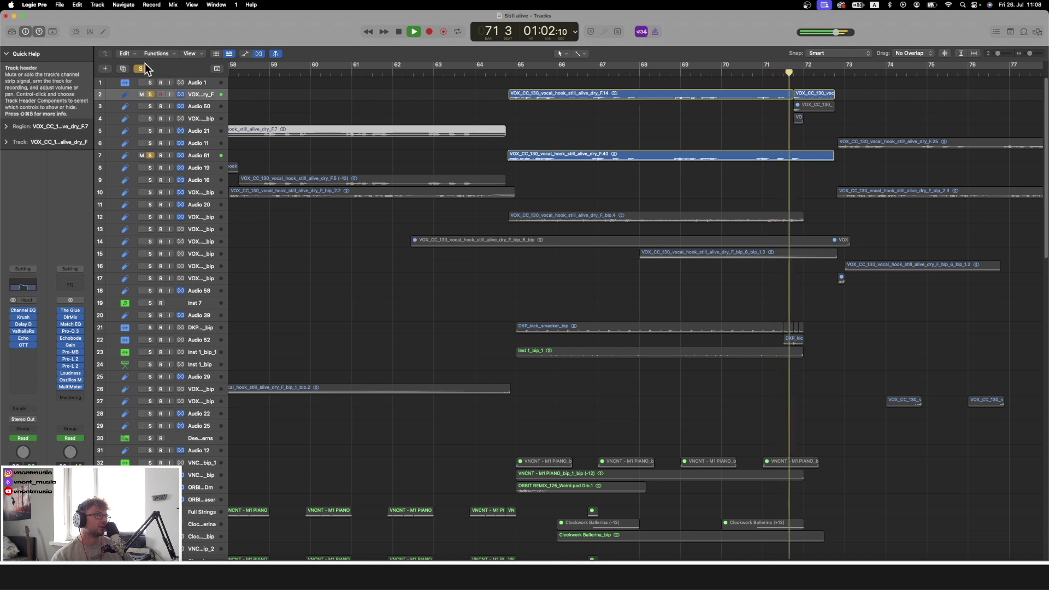
click(140, 69)
Stop playback, solo the bounced vocal on track 15, audition it around bar 72, clear its solo, and stop again
scroll(811, 168, right, 10)
click(734, 106)
scroll(702, 193, down, 4)
scroll(703, 193, up, 5)
key(space)
drag(995, 53, 1001, 54)
scroll(639, 302, down, 3)
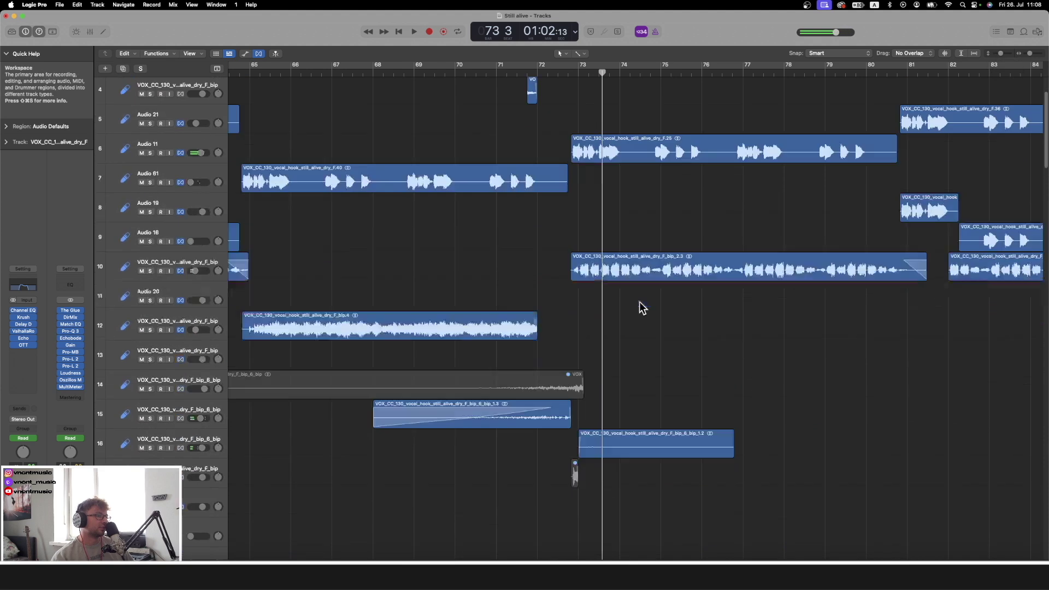
click(200, 411)
key(s)
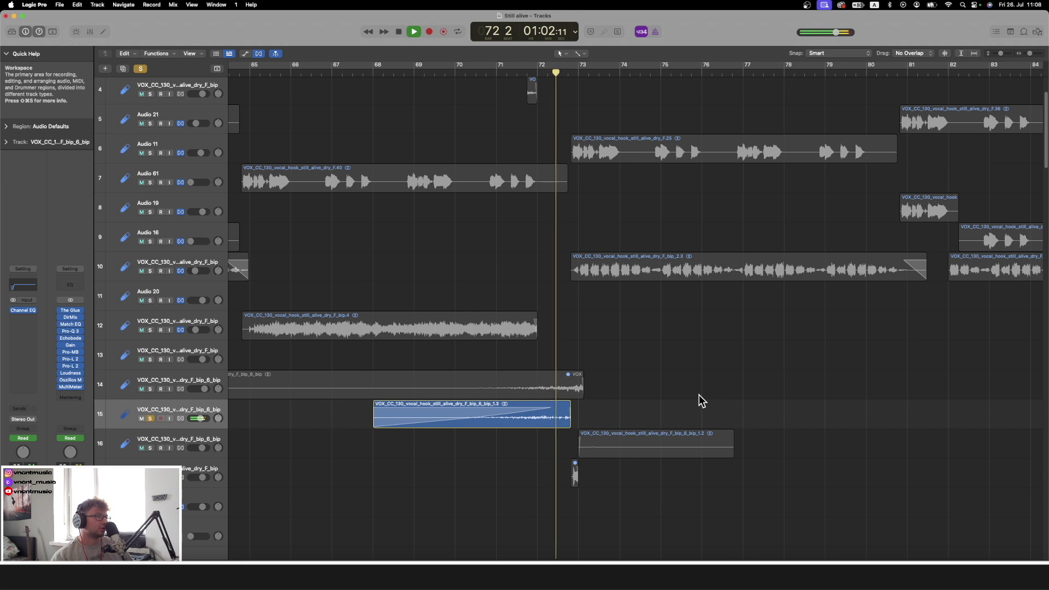
key(s)
scroll(697, 396, down, 3)
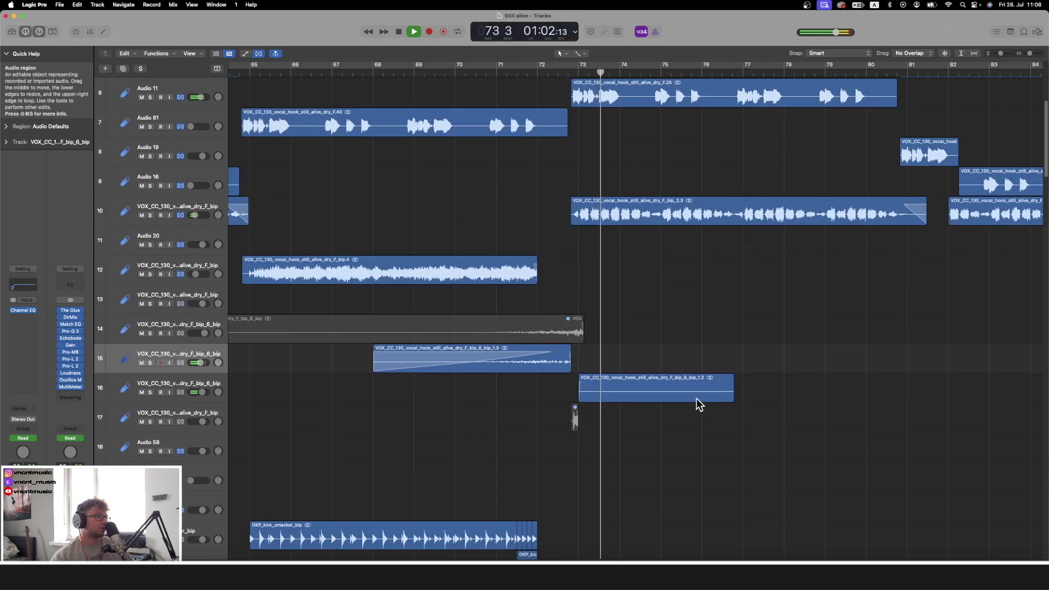
key(space)
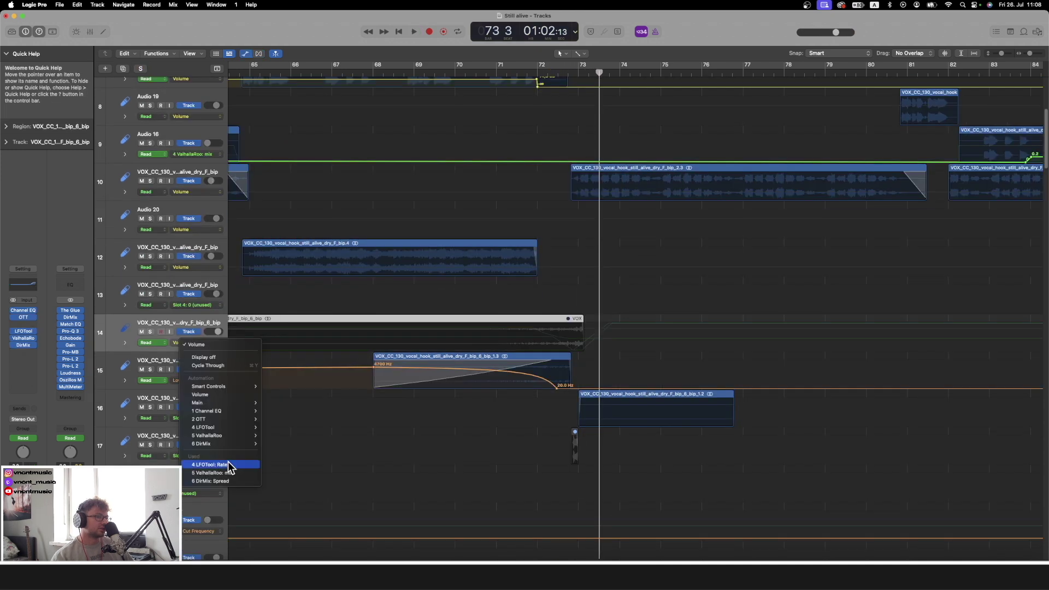
Display the LFOTool Rate and ValhallaRoom mix automation curves on track 14, and hide the automation
click(227, 464)
click(229, 465)
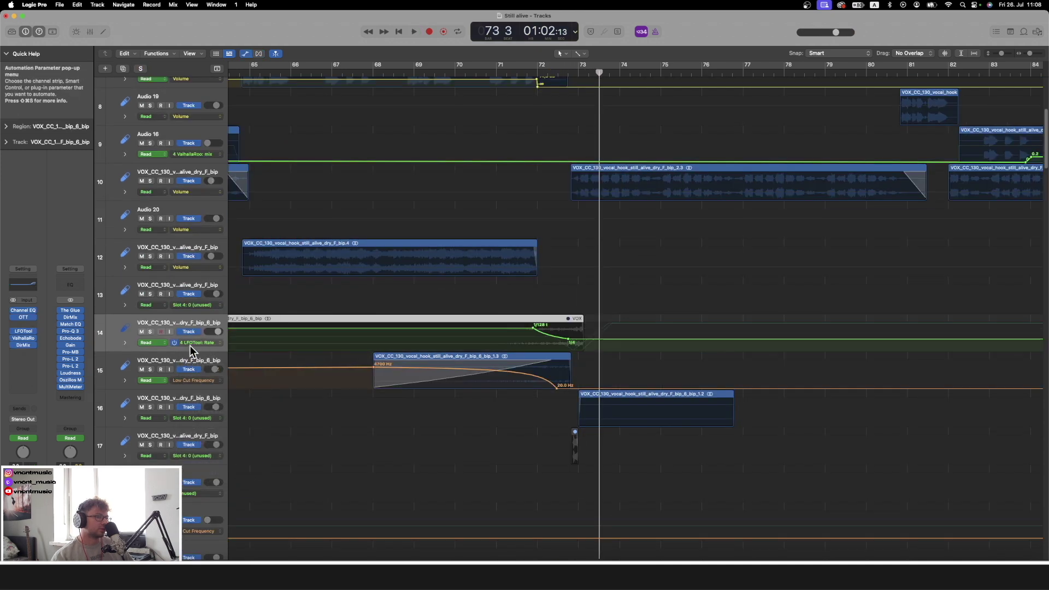
click(194, 343)
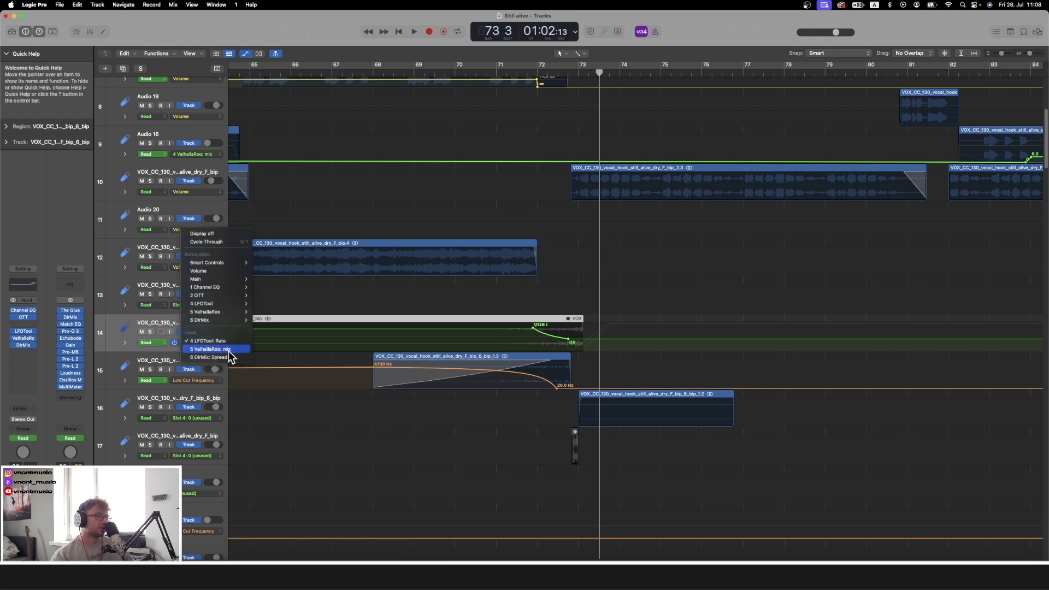
click(232, 349)
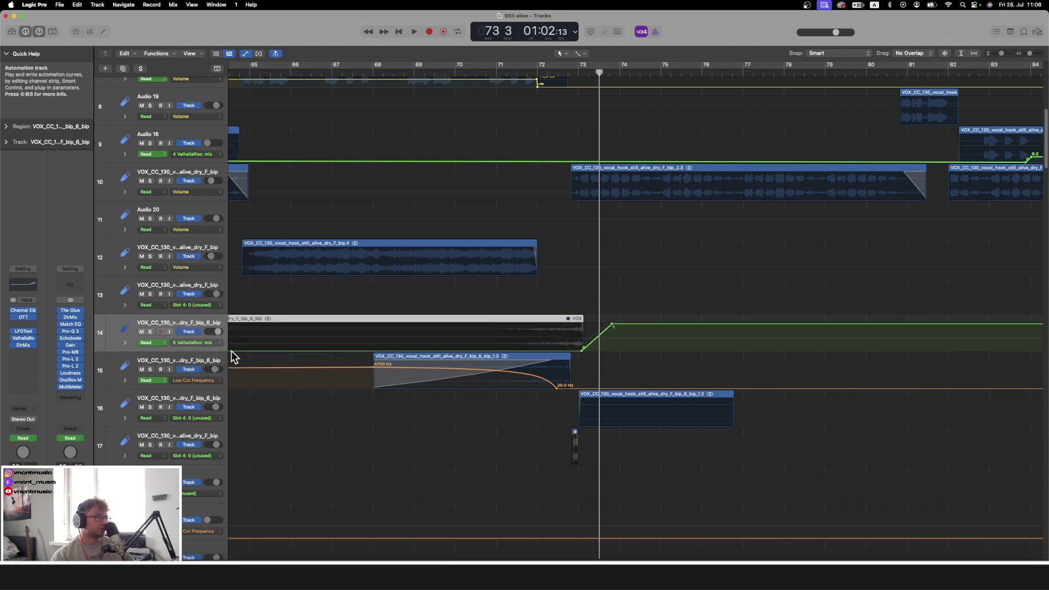
key(a)
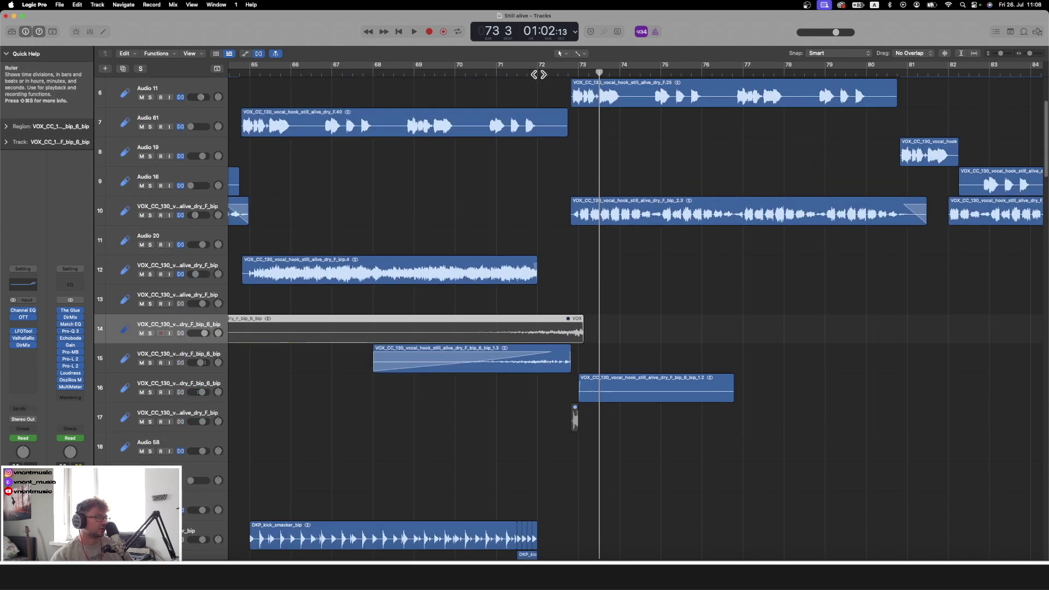
Place the playhead at bar 72, check the automation on track 15's bounced vocal, and play from there
click(538, 74)
click(687, 334)
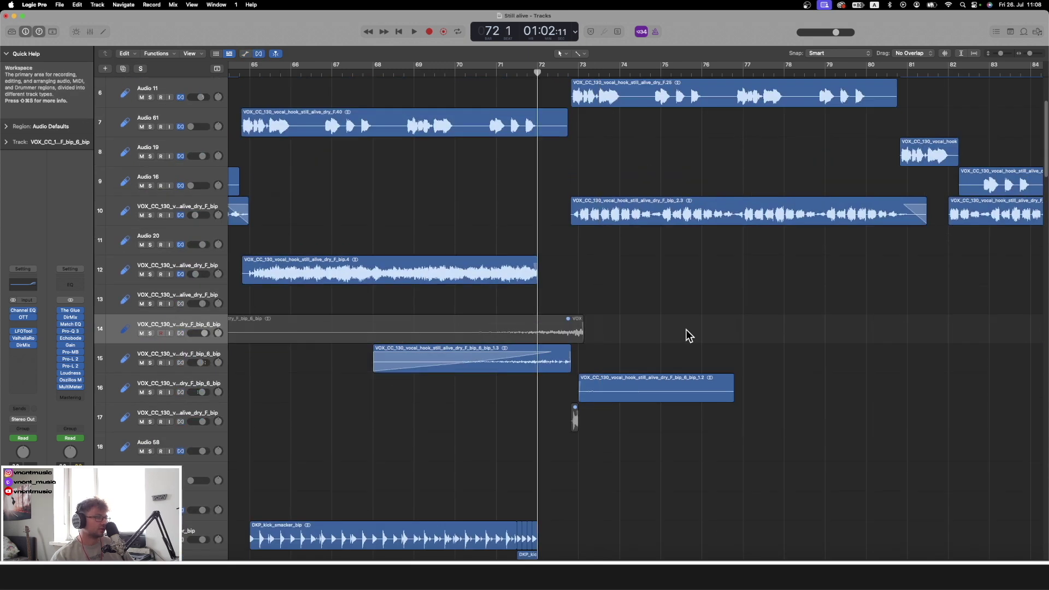
click(191, 356)
click(781, 314)
key(a)
key(a)
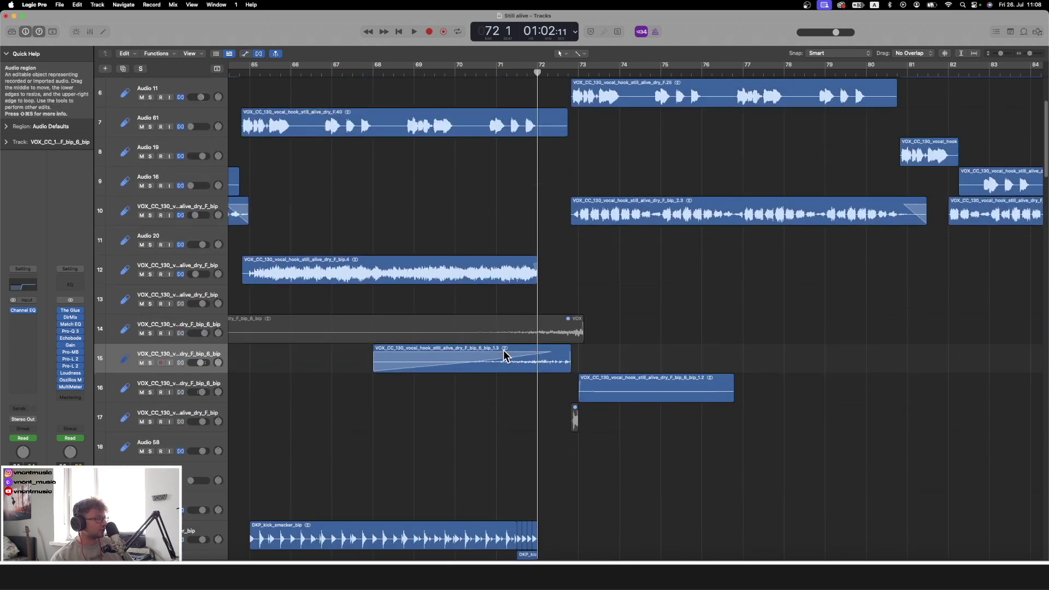
key(space)
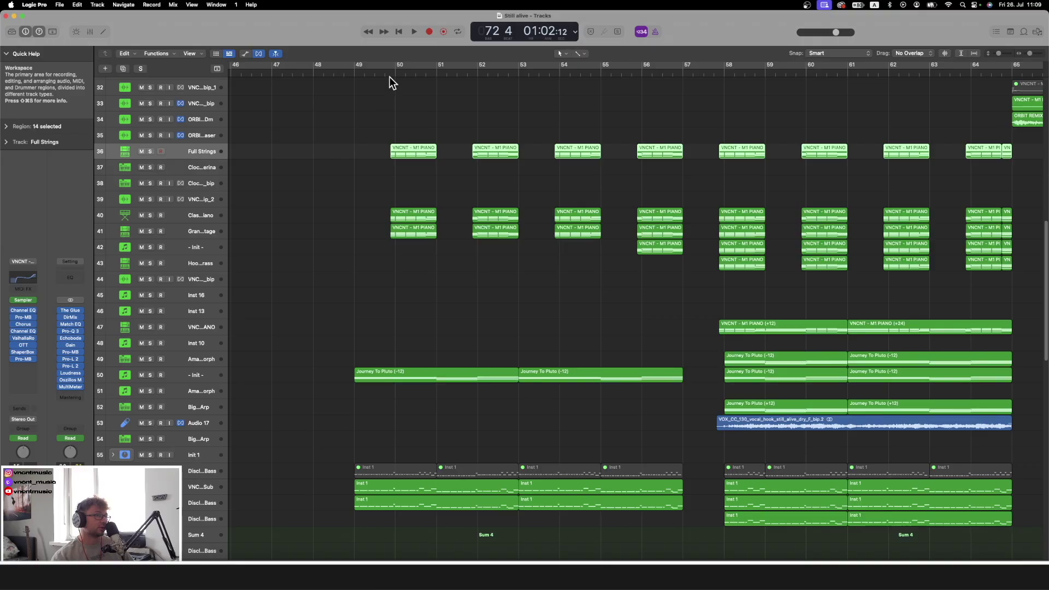
Solo Full Strings on track 36 and audition it from just before bar 50
click(388, 76)
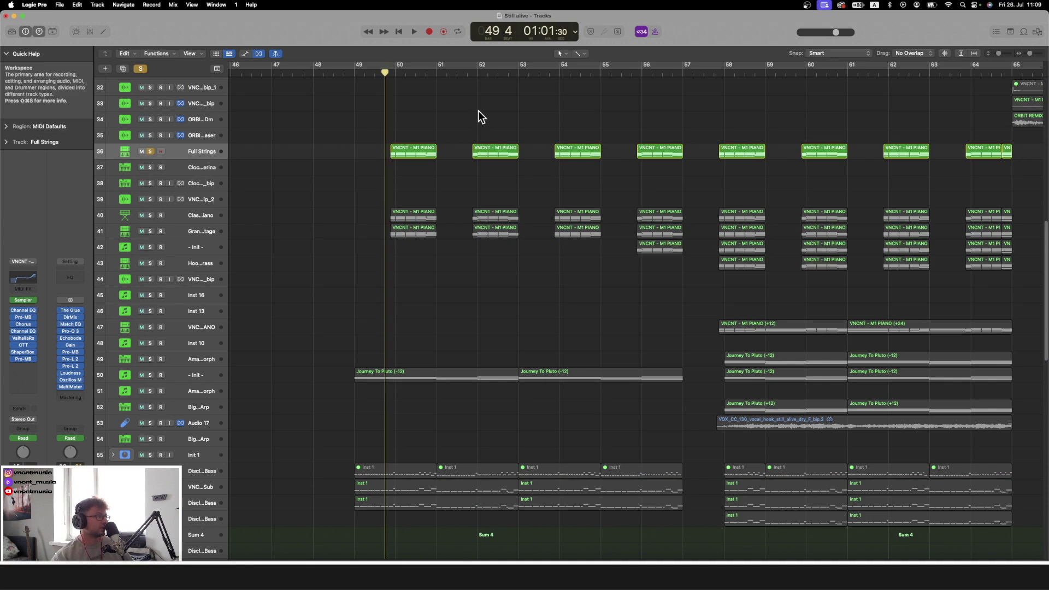
key(space)
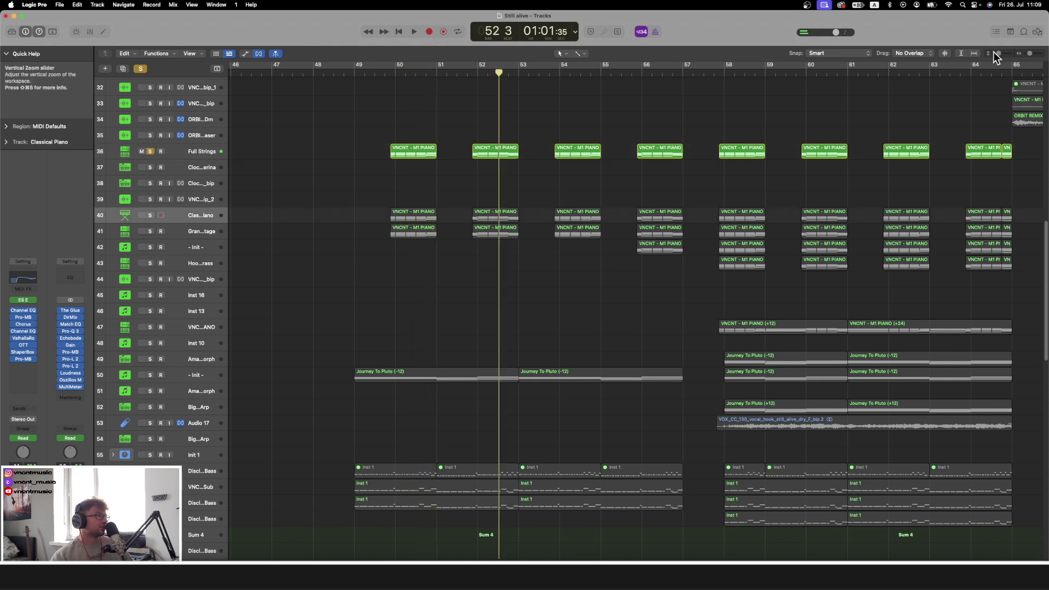
drag(998, 53, 1000, 55)
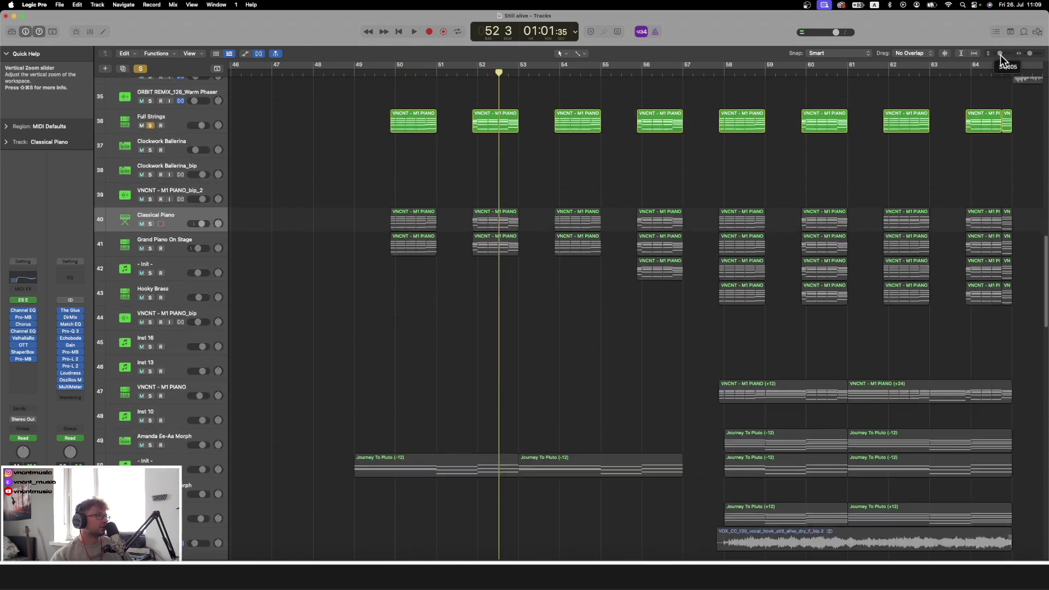
Show track automation, inspect the Sampler instrument on Full Strings and its GarageBand preset list, and close the plug-in without changing the preset
click(179, 212)
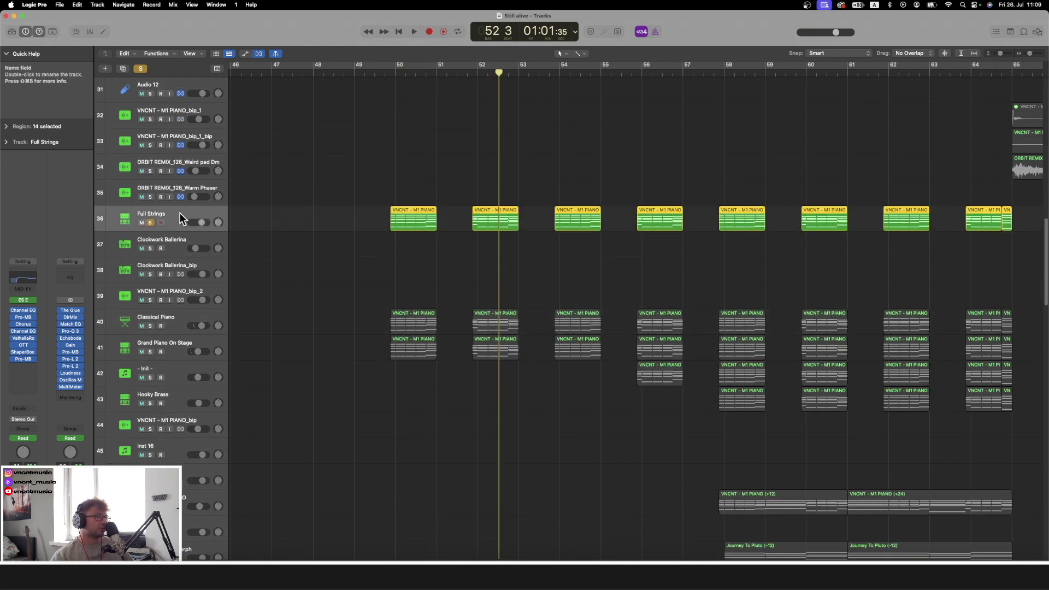
key(a)
click(188, 233)
click(22, 300)
click(24, 300)
click(402, 128)
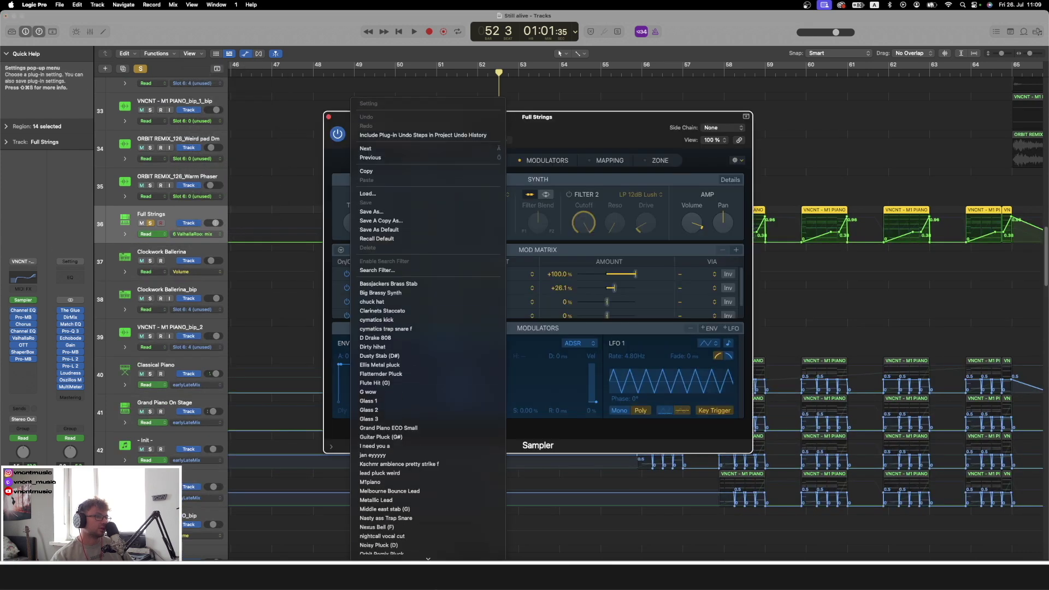
mouse_move(422, 557)
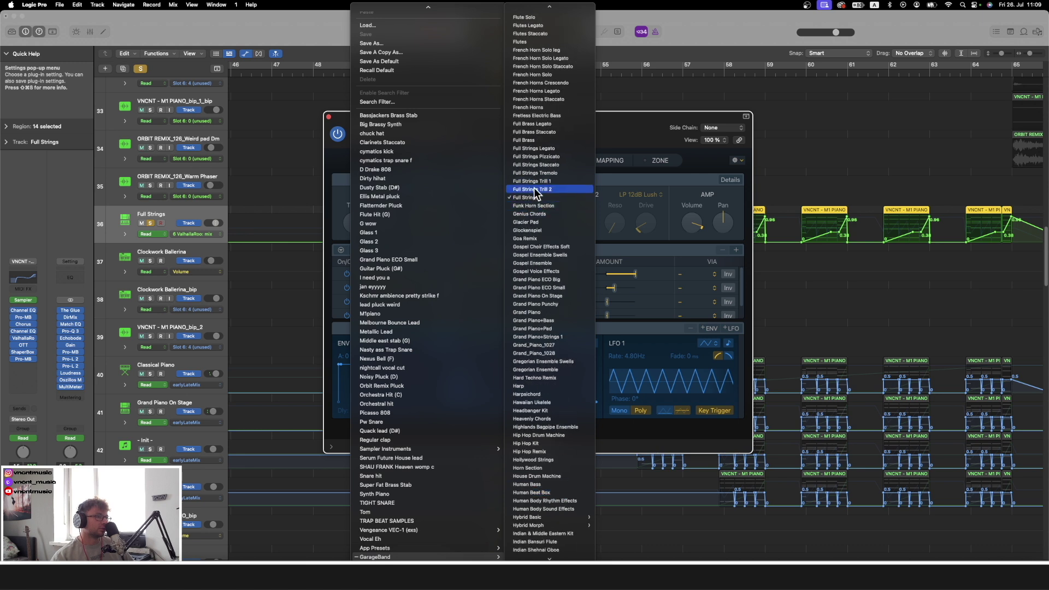
click(677, 132)
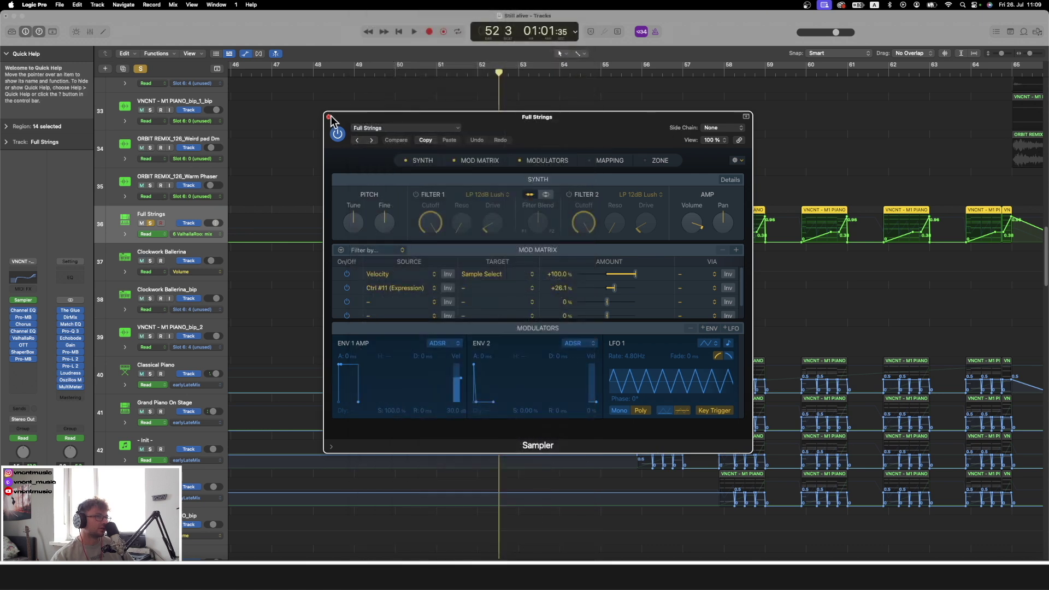
click(328, 116)
Play the soloed Full Strings from just before bar 50 with its ValhallaRoom mix automation displayed, and stop playback
click(390, 77)
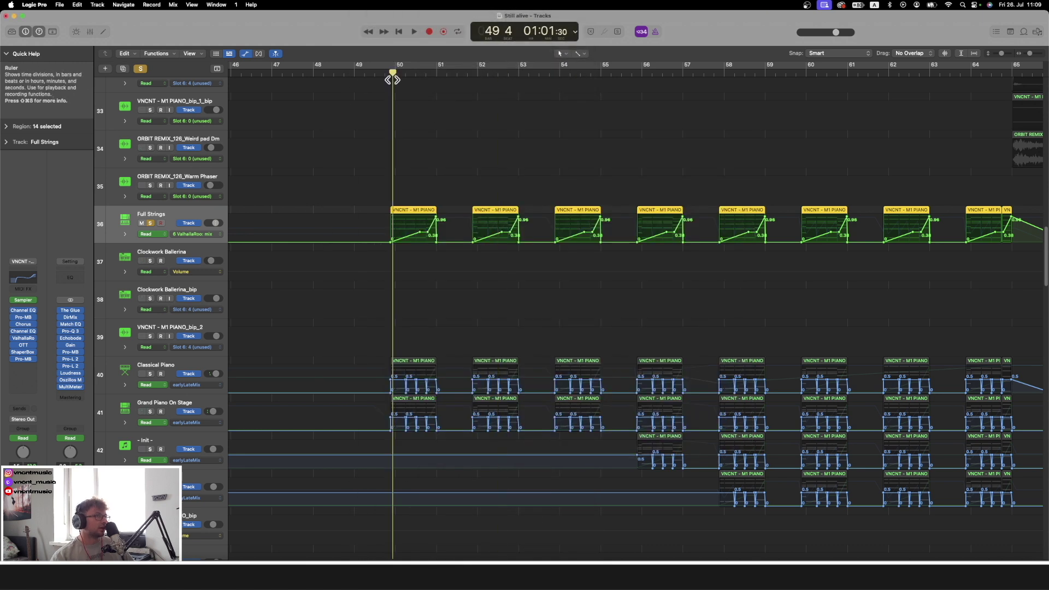
click(1003, 53)
click(1029, 53)
key(space)
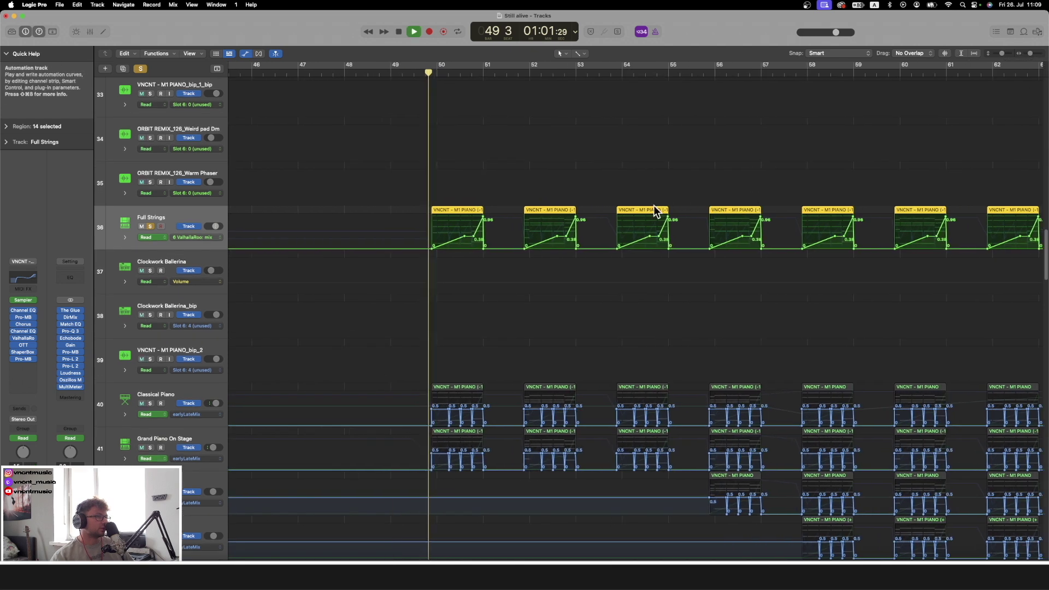
key(space)
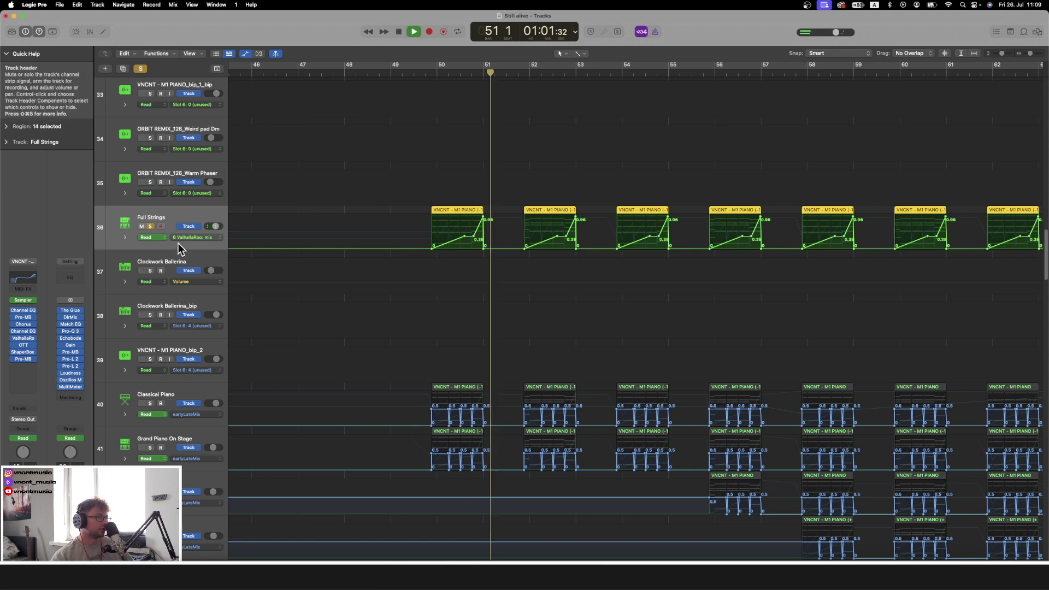
Display the ValhallaRoom mix, ValhallaRoom earlyLateMix and Channel EQ High Cut Frequency automation curves on Full Strings
super+click(177, 239)
drag(459, 75, 431, 77)
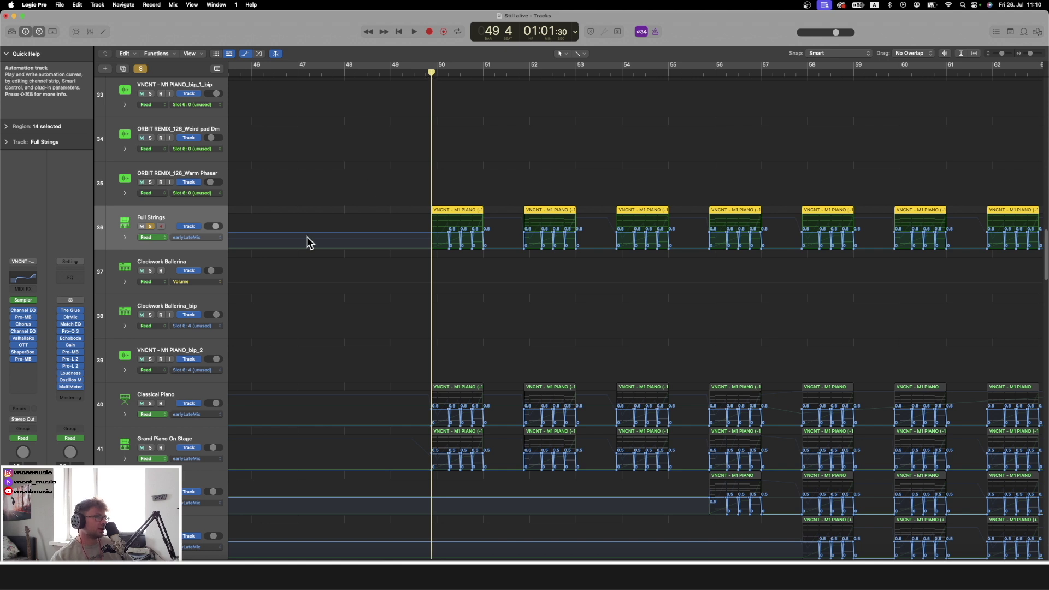
click(184, 237)
click(199, 228)
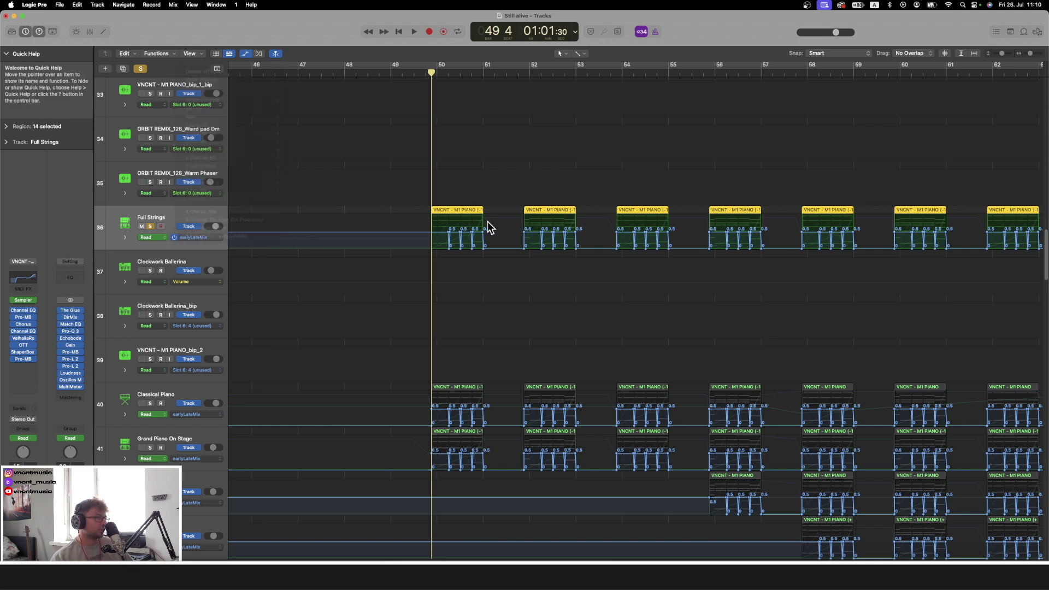
click(195, 237)
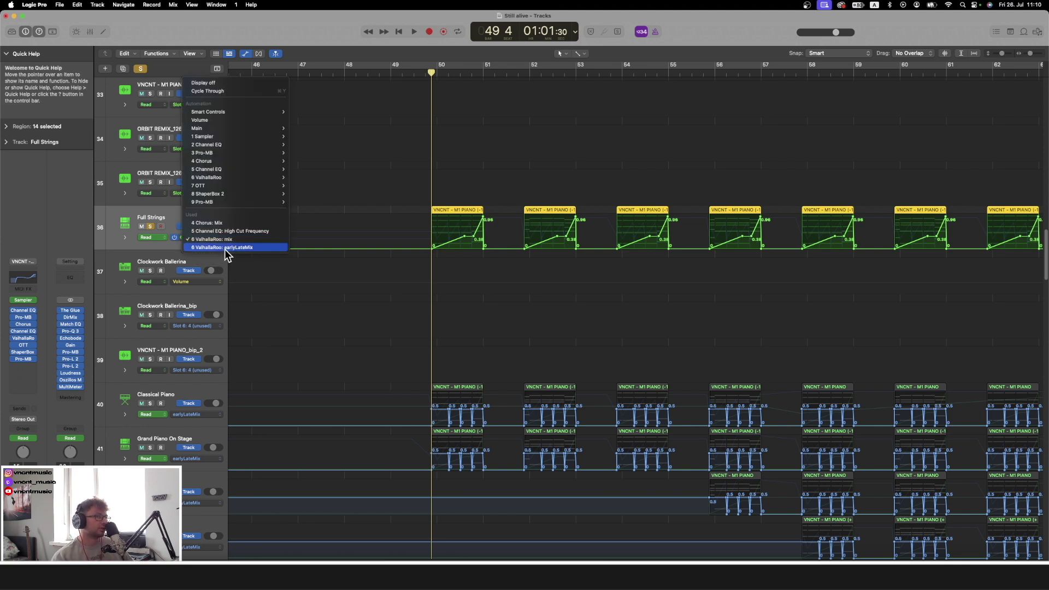
click(225, 248)
click(203, 238)
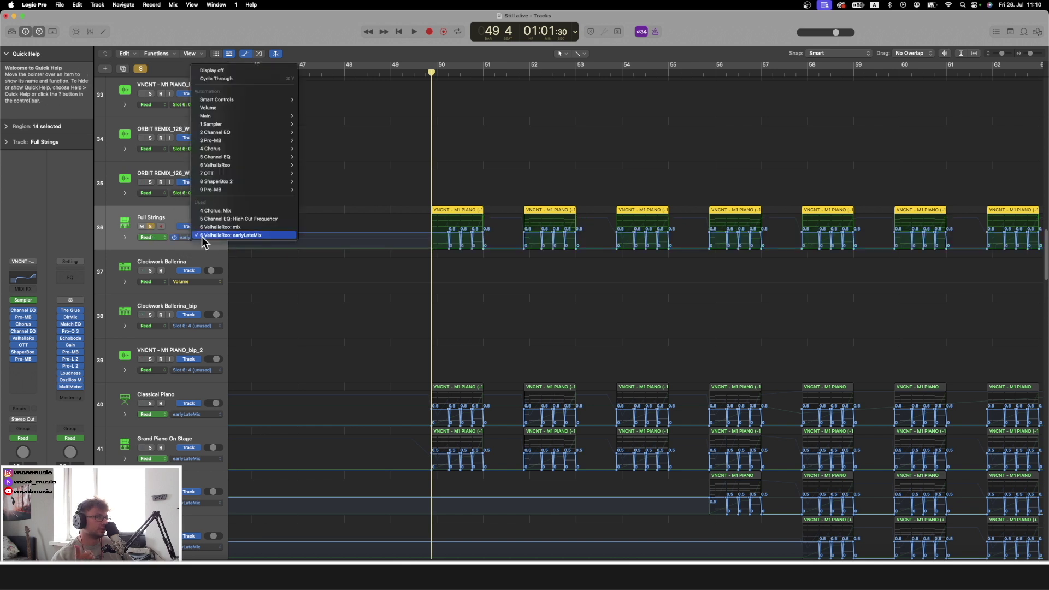
click(229, 218)
Examine the High Cut Frequency automation on Full Strings while auditioning the soloed part through bar 52
key(super+Right)
key(super+Right)
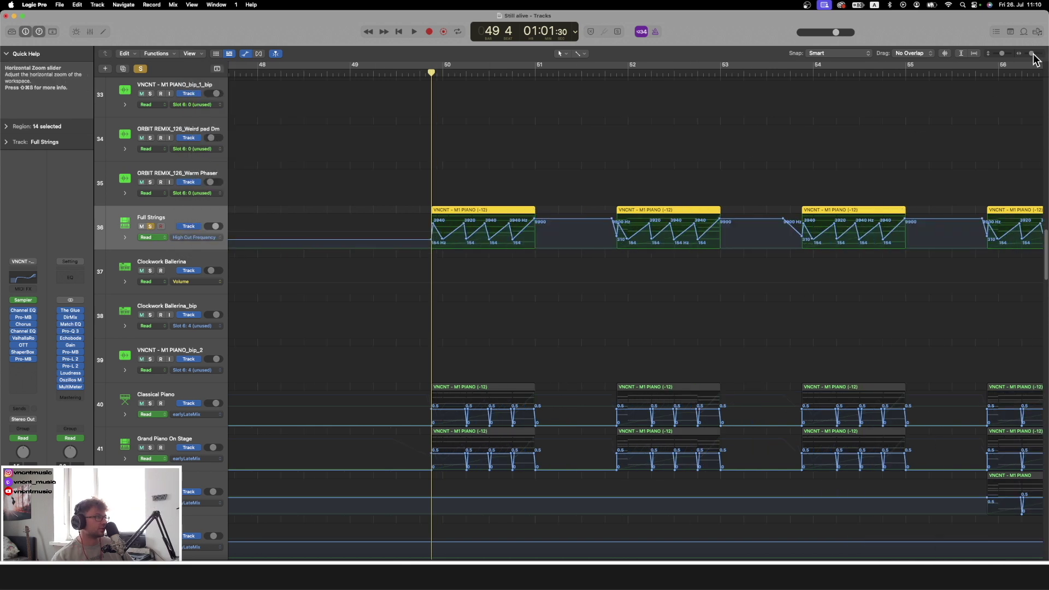
key(super+Left)
key(space)
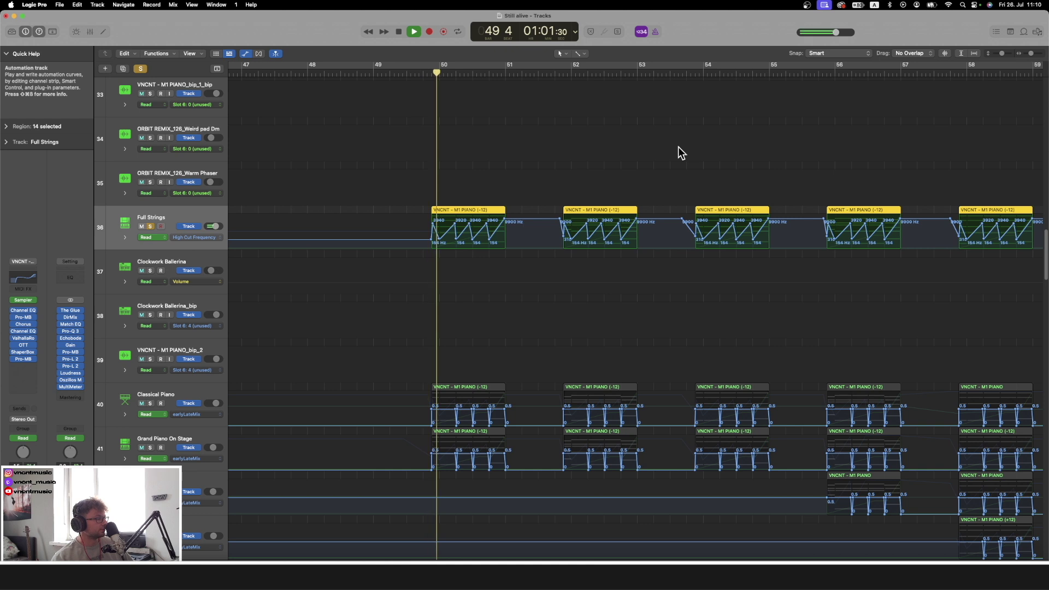
key(space)
key(comma)
key(space)
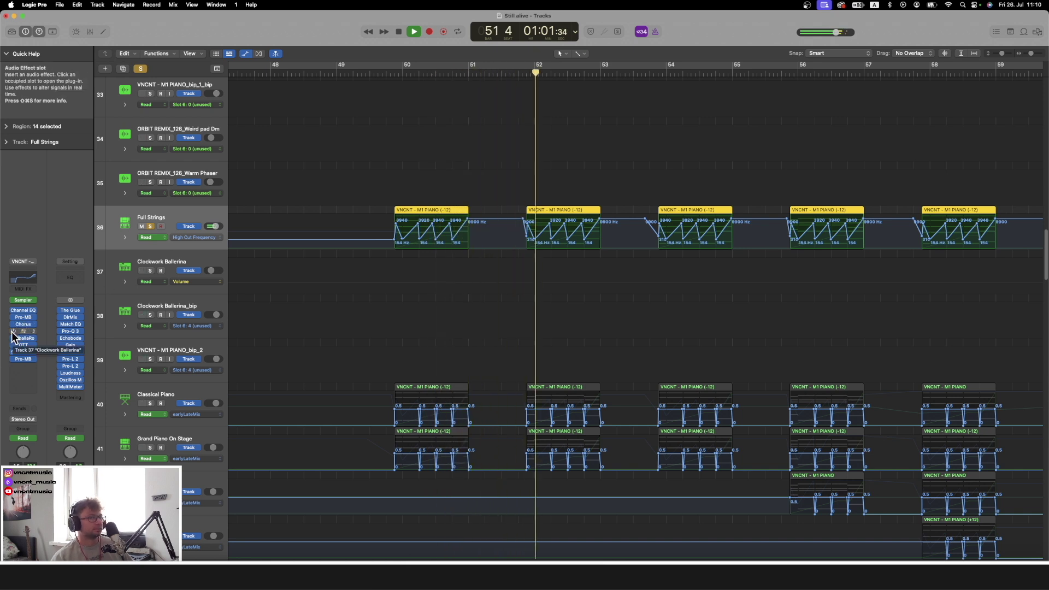
key(space)
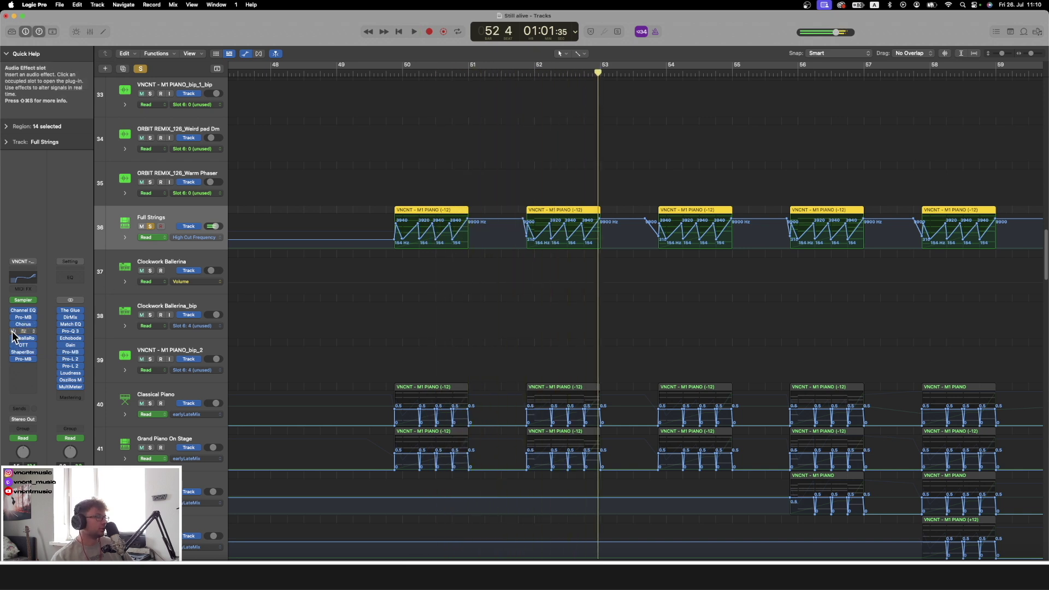
Return the playhead to just before bar 50 and replay the soloed Full Strings to hear the filter movement
click(390, 71)
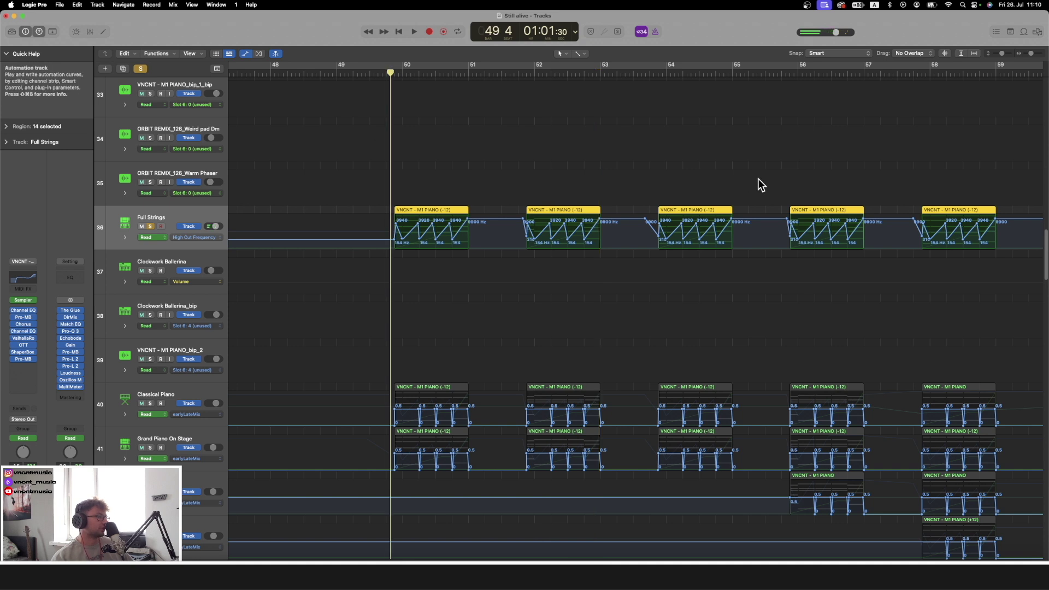
key(space)
drag(1031, 53, 1030, 55)
key(space)
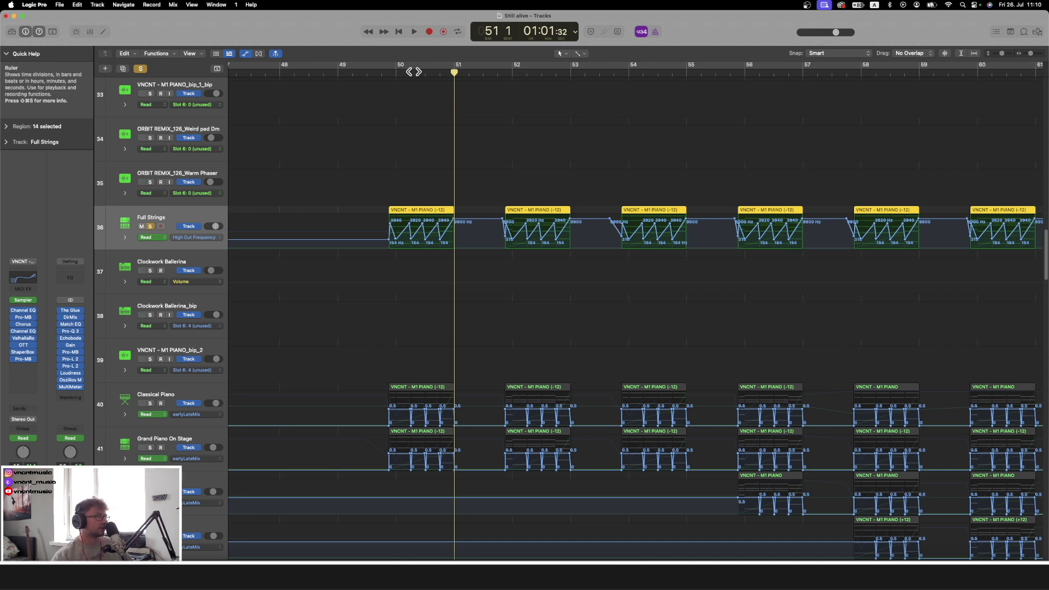
click(389, 74)
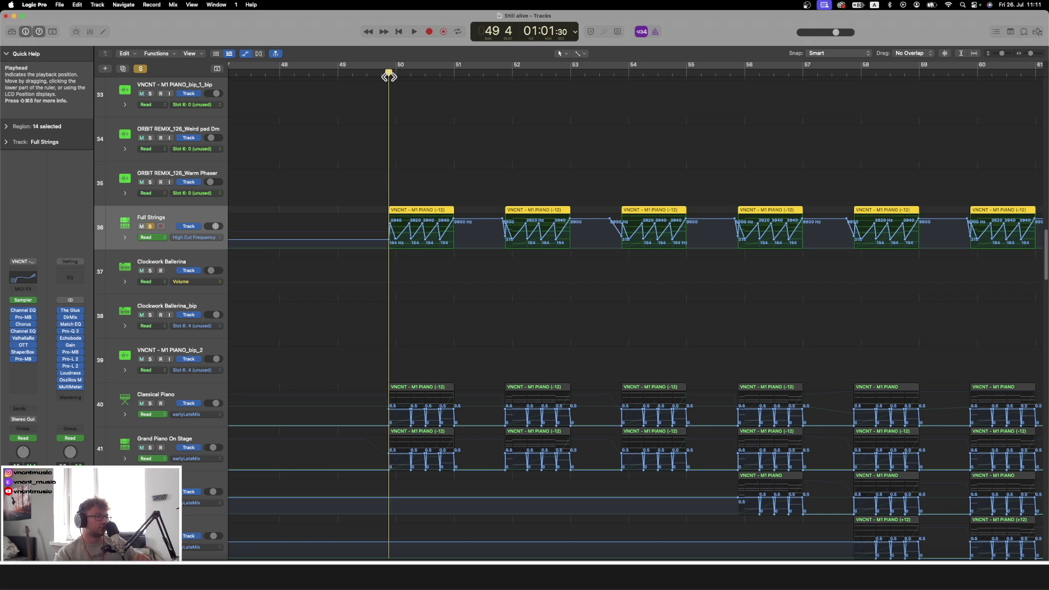
key(space)
key(space)
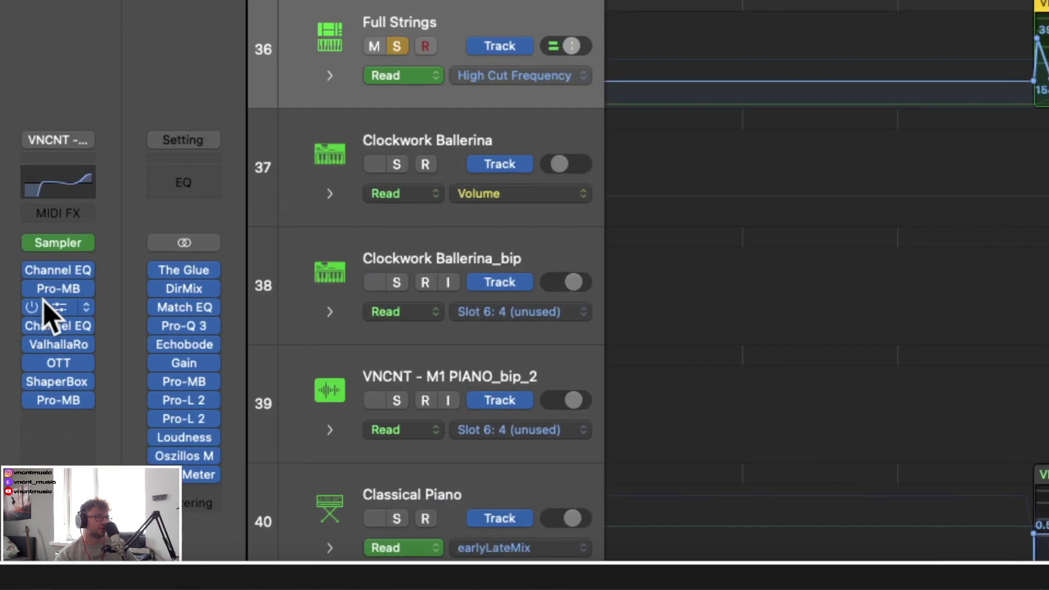
Inspect the effects chain and the ShaperBox 2 volume curve on Full Strings, and close the plug-in
mouse_move(65, 437)
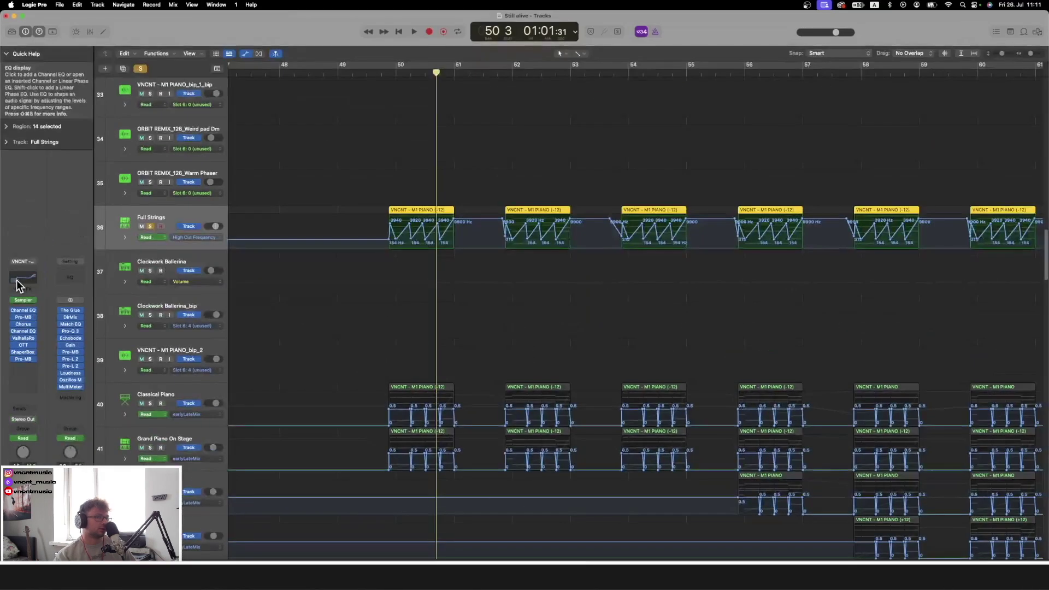
click(27, 312)
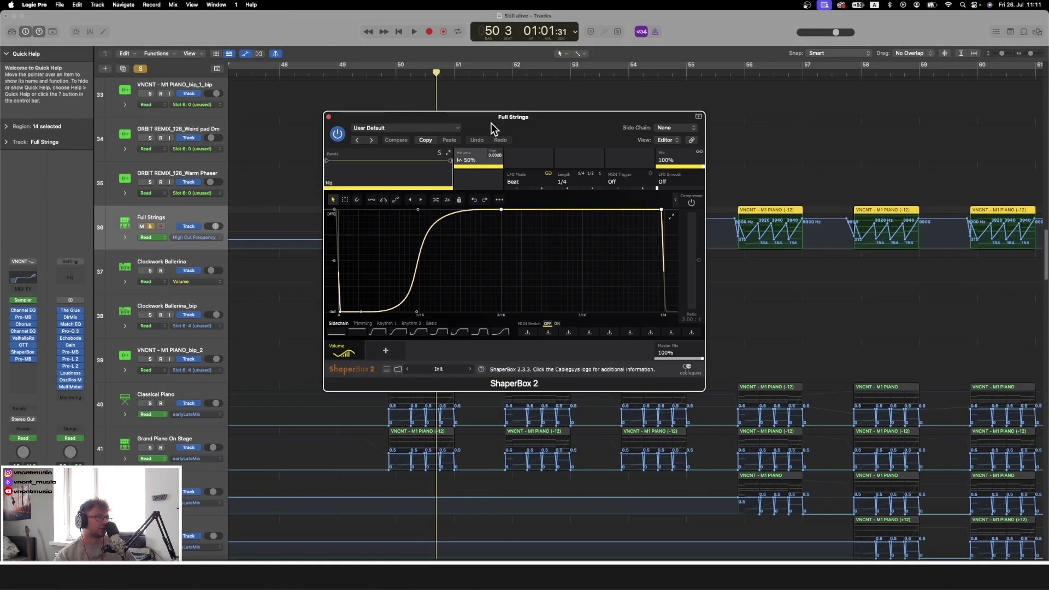
click(328, 116)
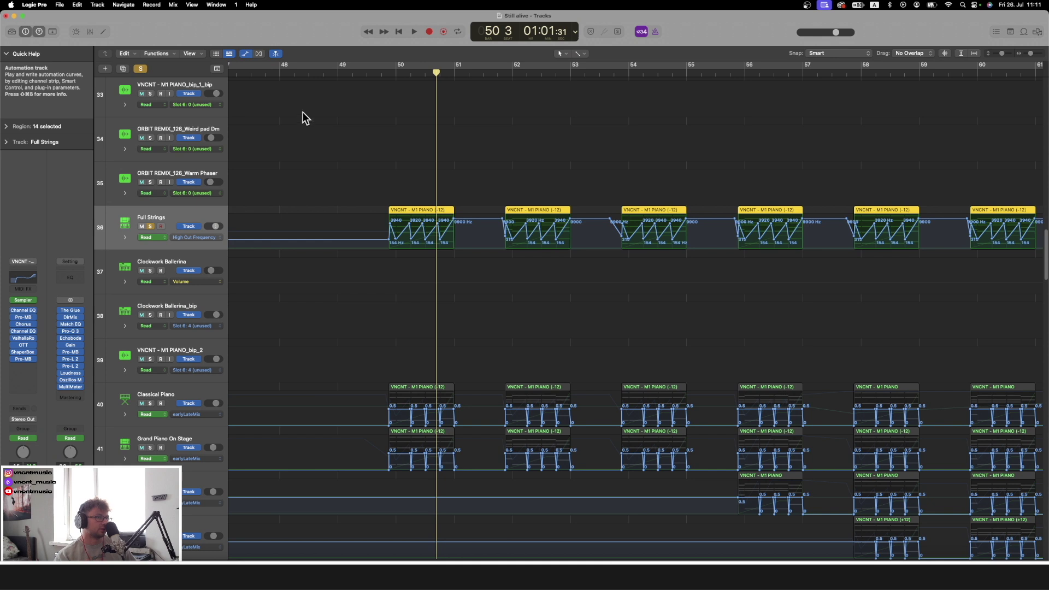
Solo Classical Piano on track 40, audition it from just before bar 50, and enlarge its ES E instrument window for viewing
click(444, 377)
scroll(416, 230, down, 3)
click(389, 73)
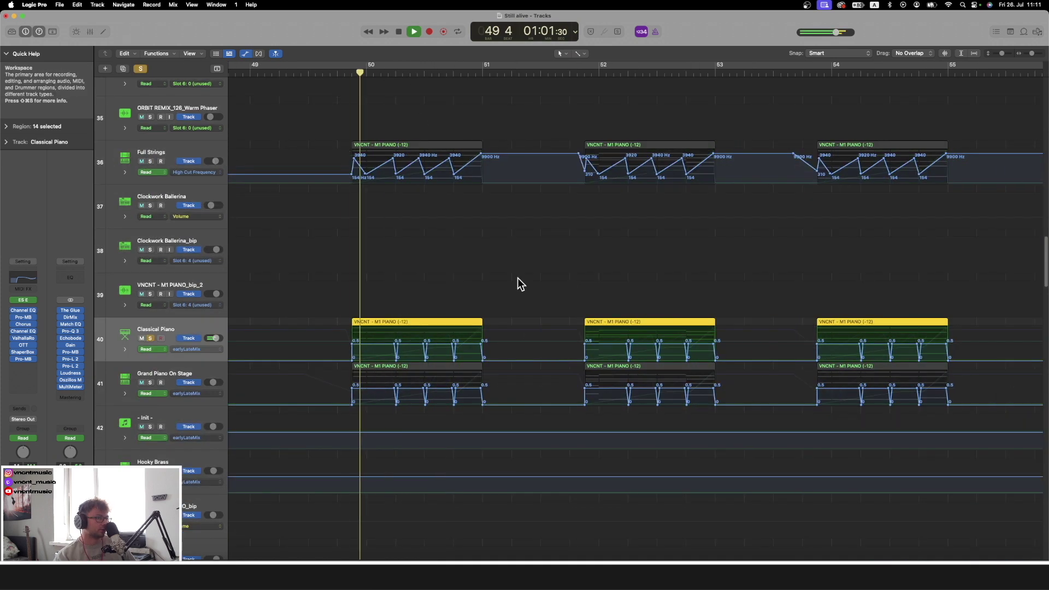
drag(1033, 53, 1031, 54)
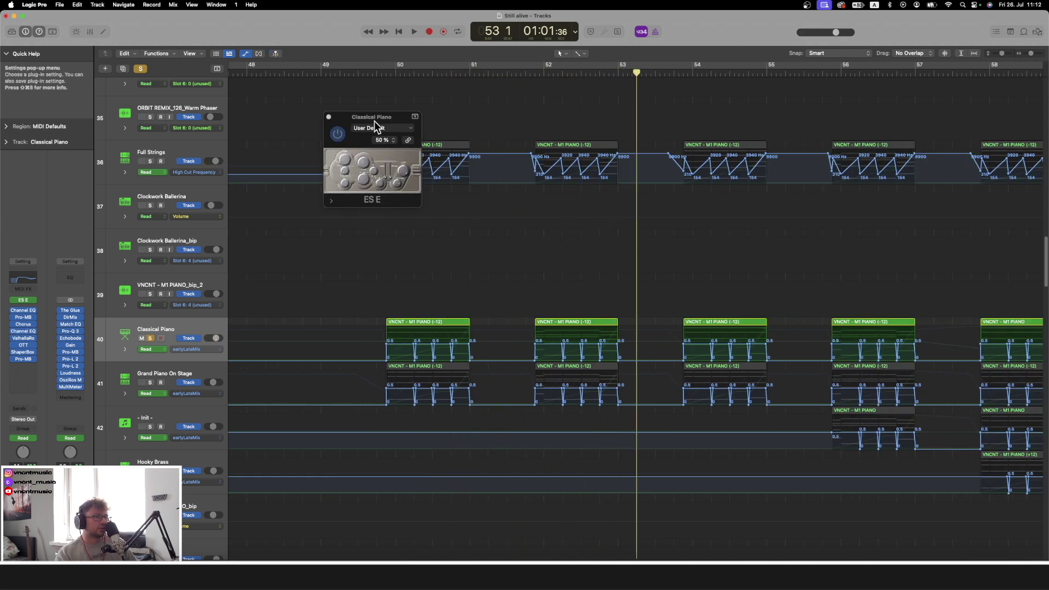
drag(372, 118, 516, 204)
drag(564, 295, 845, 534)
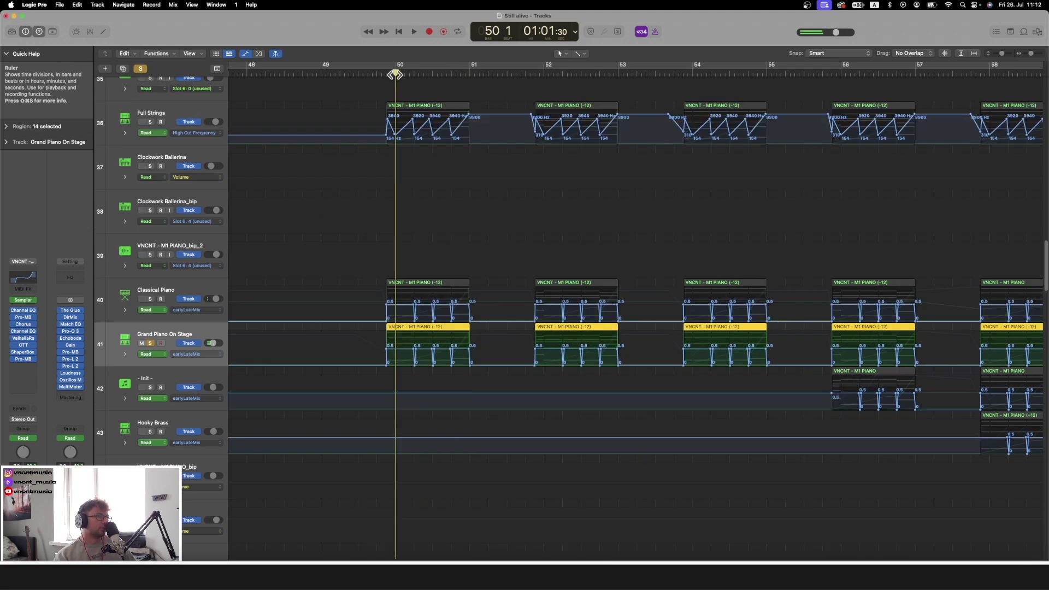
Audition Grand Piano On Stage on track 41 from just before bar 50, switching its solo off and on to compare it with the full mix
drag(396, 75, 379, 74)
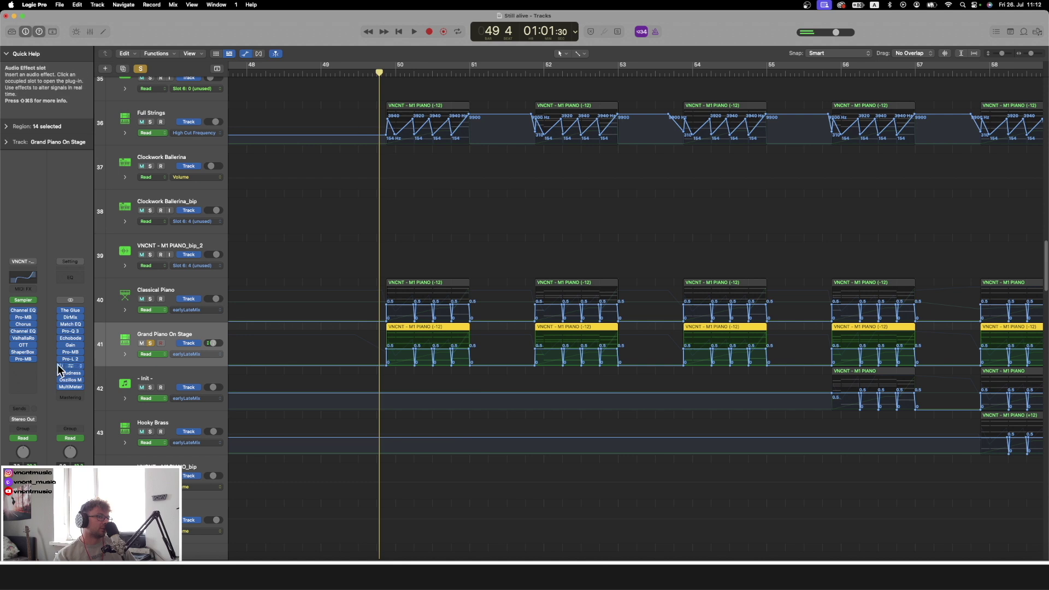
key(space)
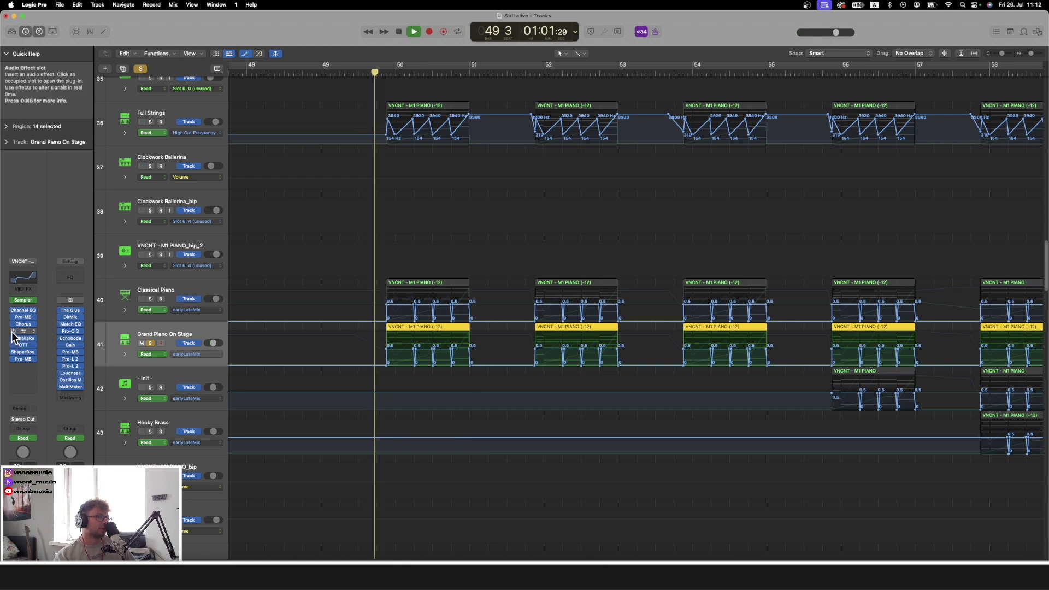
key(s)
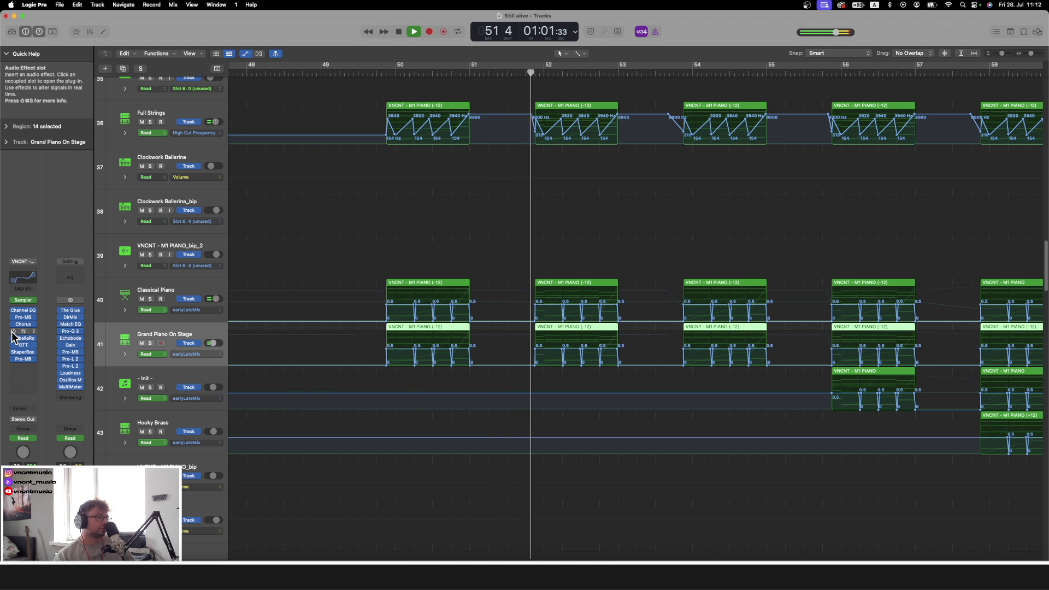
key(s)
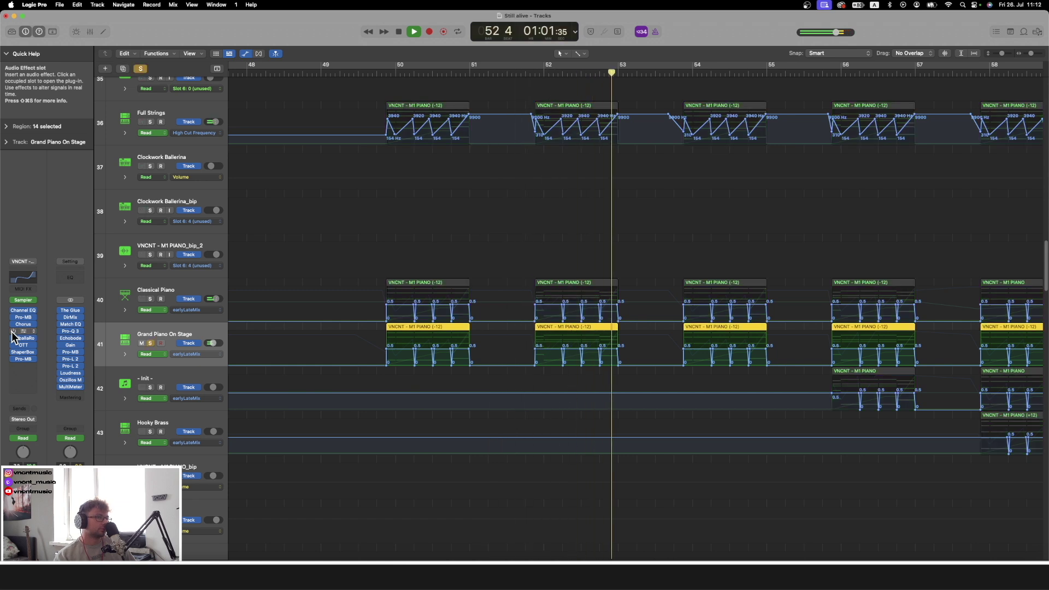
Solo Hooky Brass on track 43 and play it from just before bar 58
scroll(738, 355, right, 5)
scroll(737, 355, right, 5)
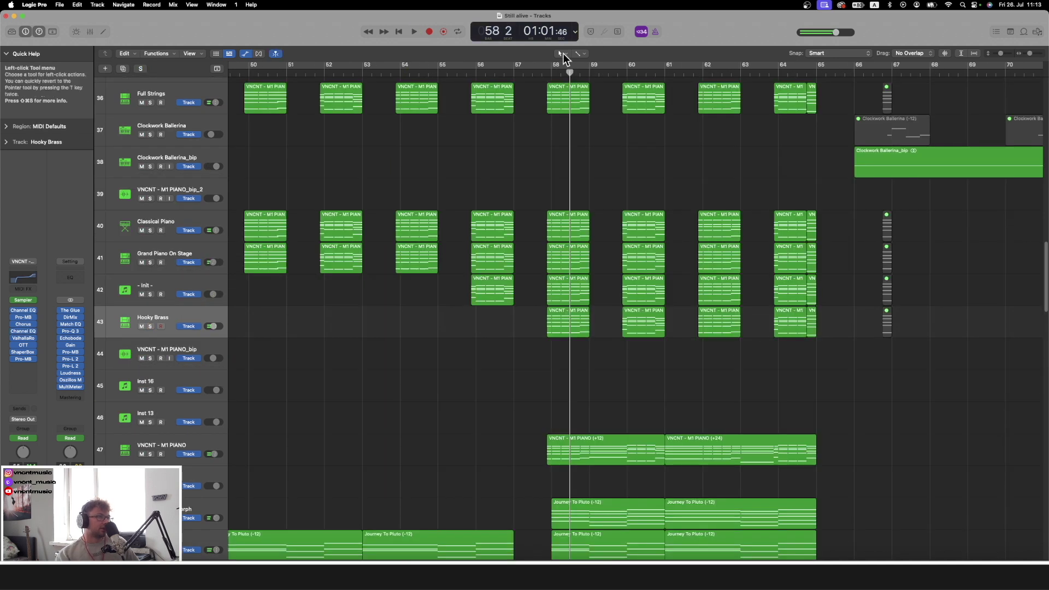
key(space)
click(544, 70)
key(s)
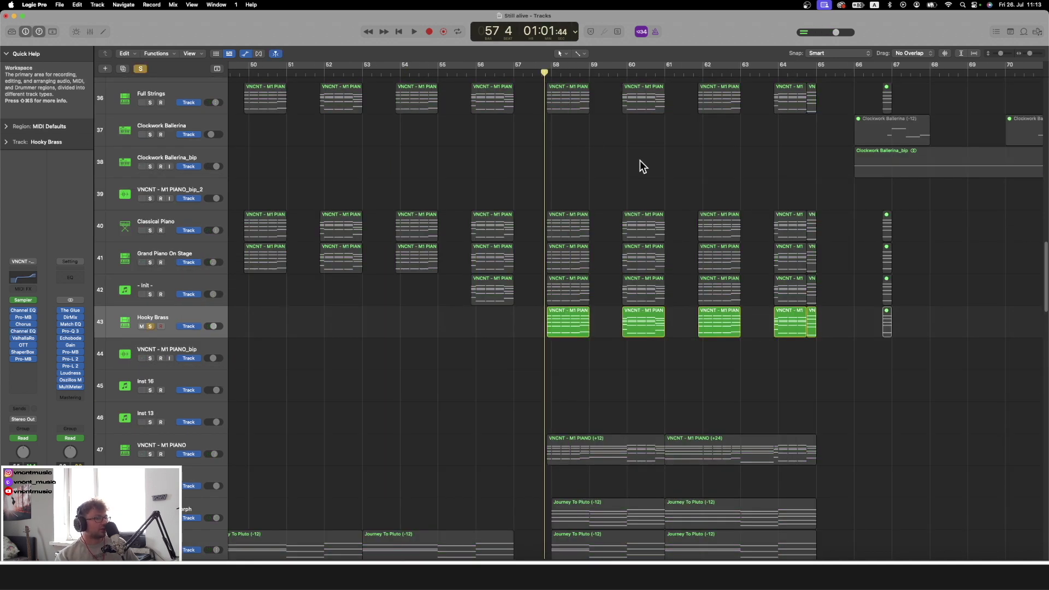
scroll(657, 178, right, 2)
scroll(656, 181, down, 3)
key(space)
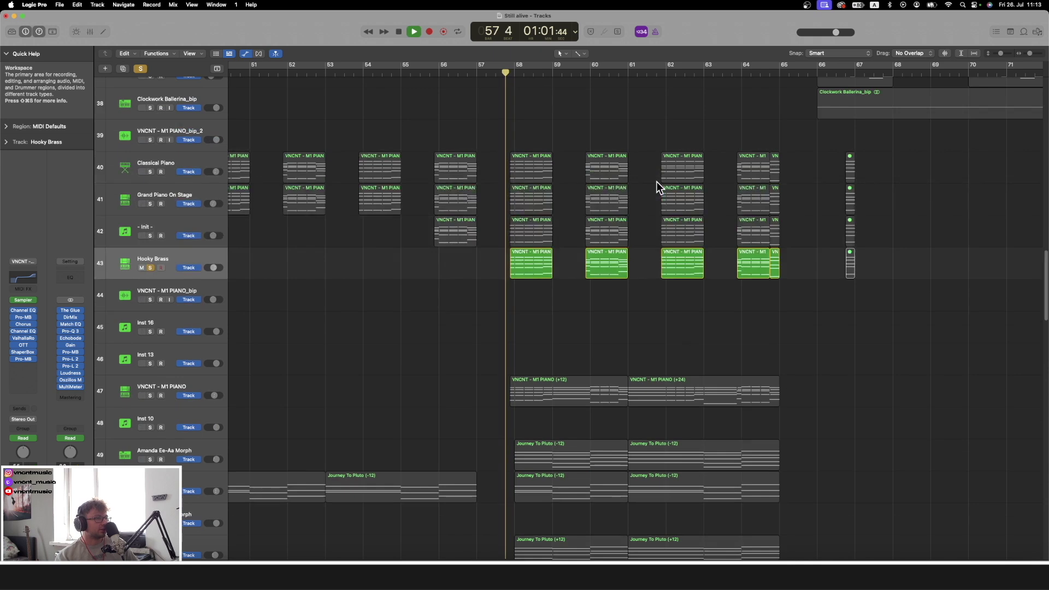
Show the automation lanes and audition the High Cut Frequency automation on Hooky Brass from just before bar 58
key(a)
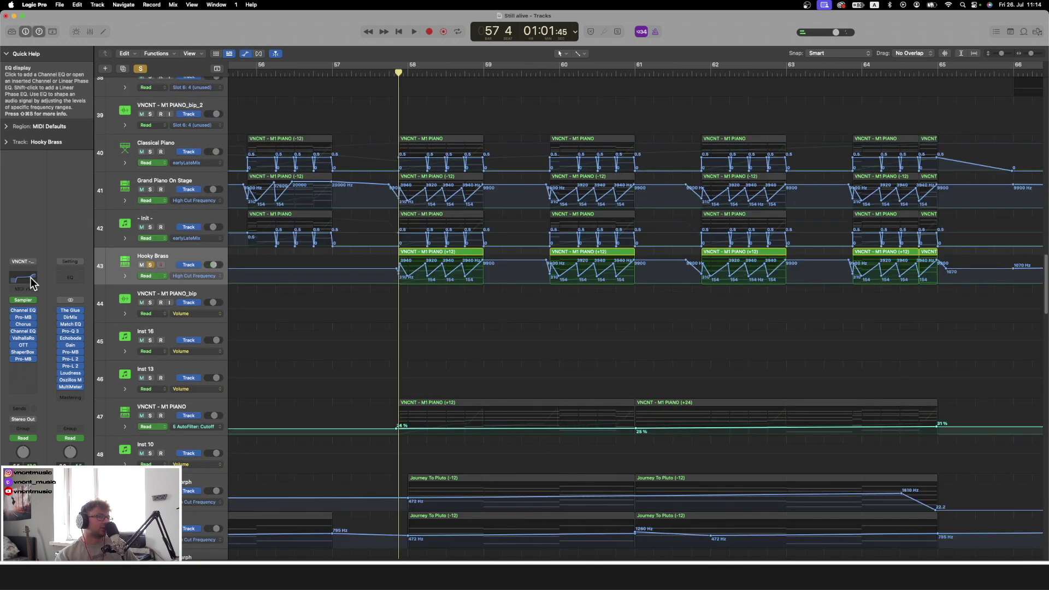
key(space)
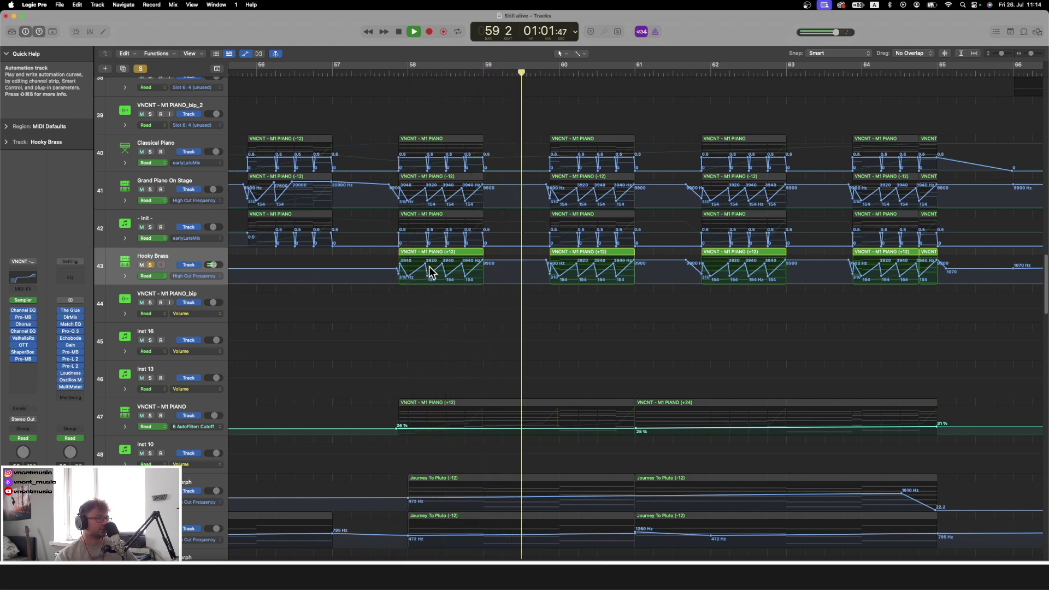
key(space)
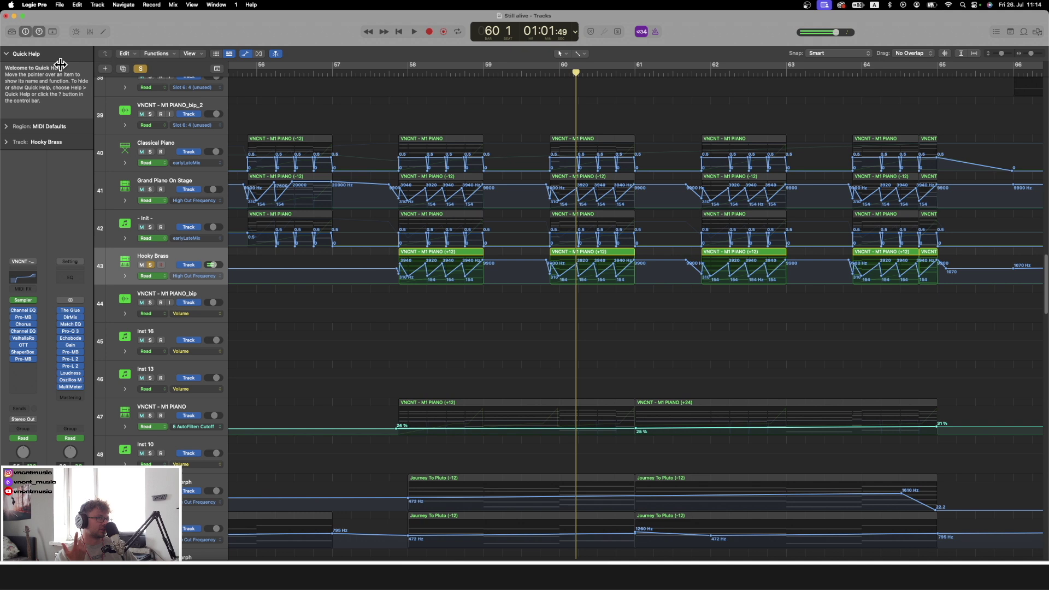
Turn off all solos, hide the automation lanes, and play the full mix from bar 60
click(151, 70)
key(space)
key(a)
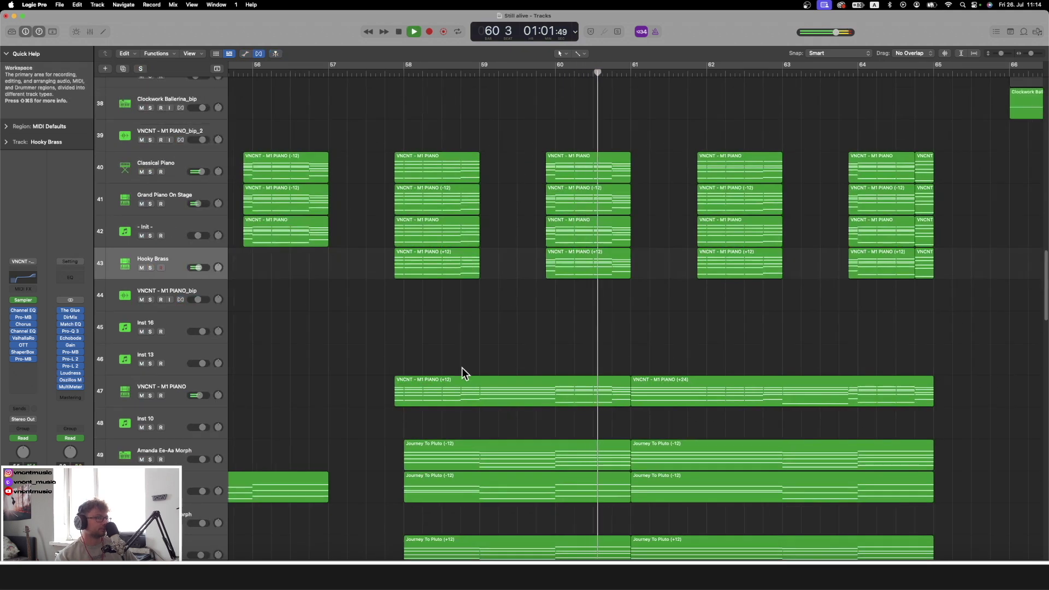
scroll(475, 322, down, 2)
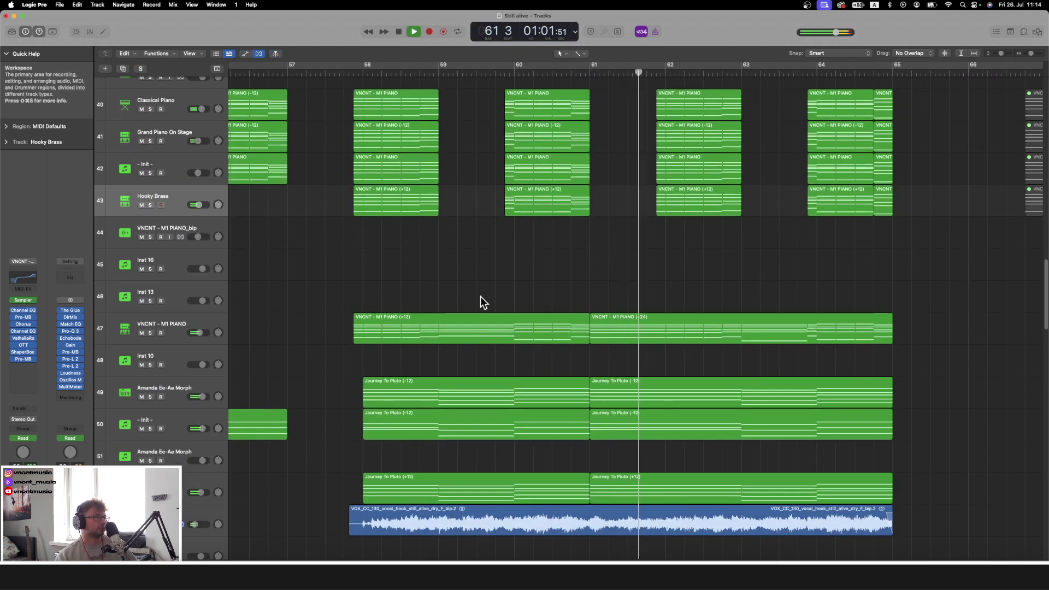
key(space)
Solo the - Init - synth on track 50 and audition its Journey To Pluto regions from just before bar 49
scroll(841, 155, left, 3)
drag(1032, 54, 999, 53)
scroll(796, 149, up, 3)
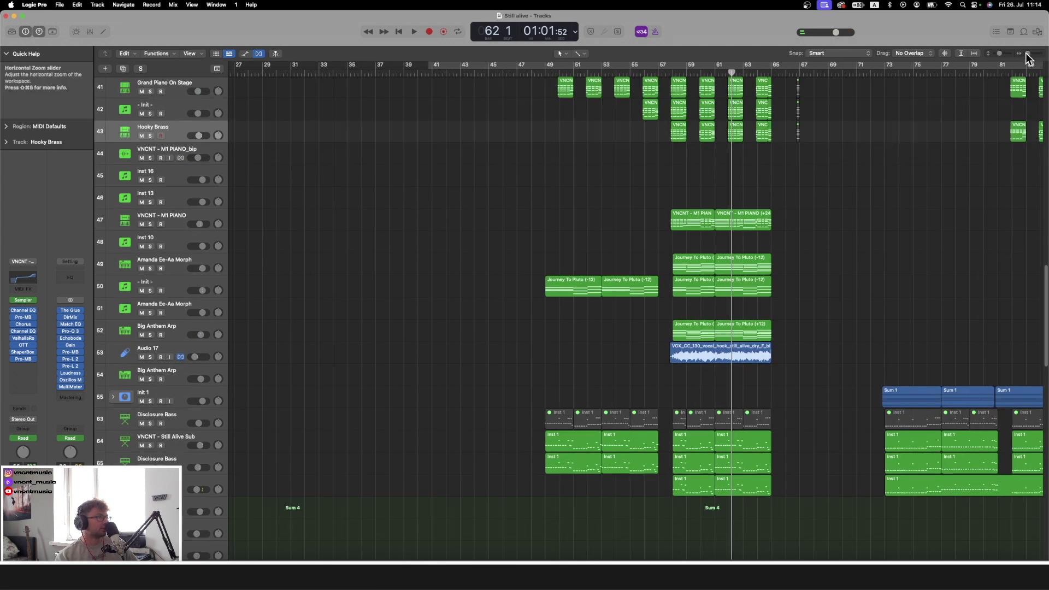
click(183, 284)
key(s)
click(388, 73)
click(468, 167)
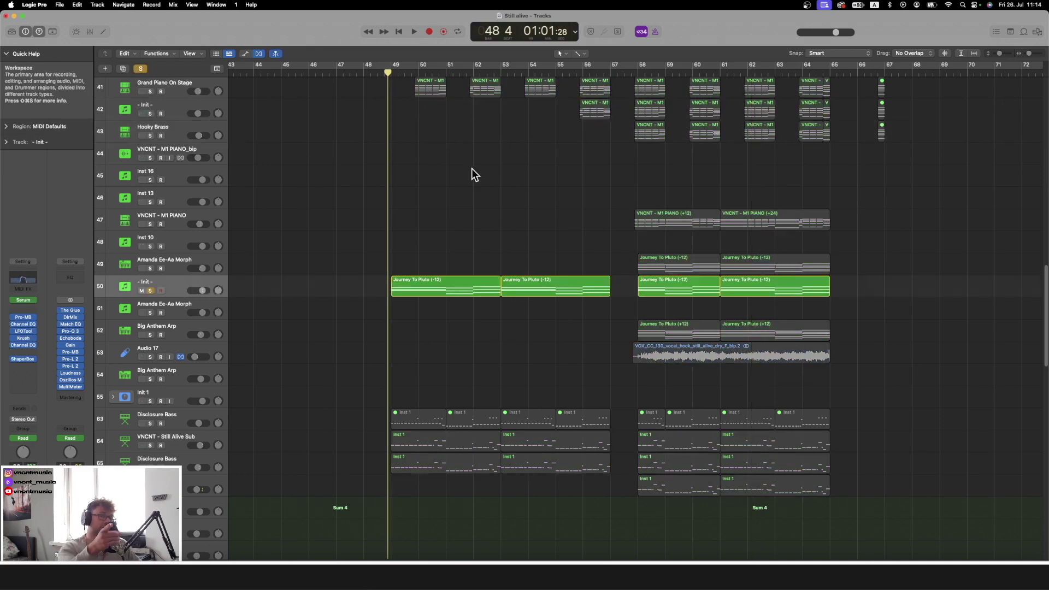
key(space)
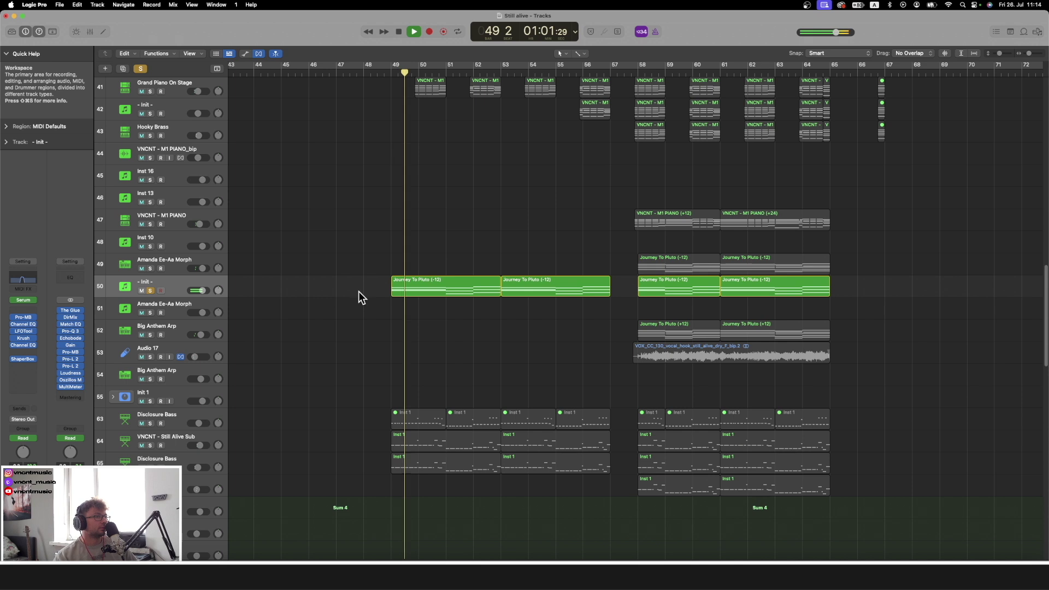
key(space)
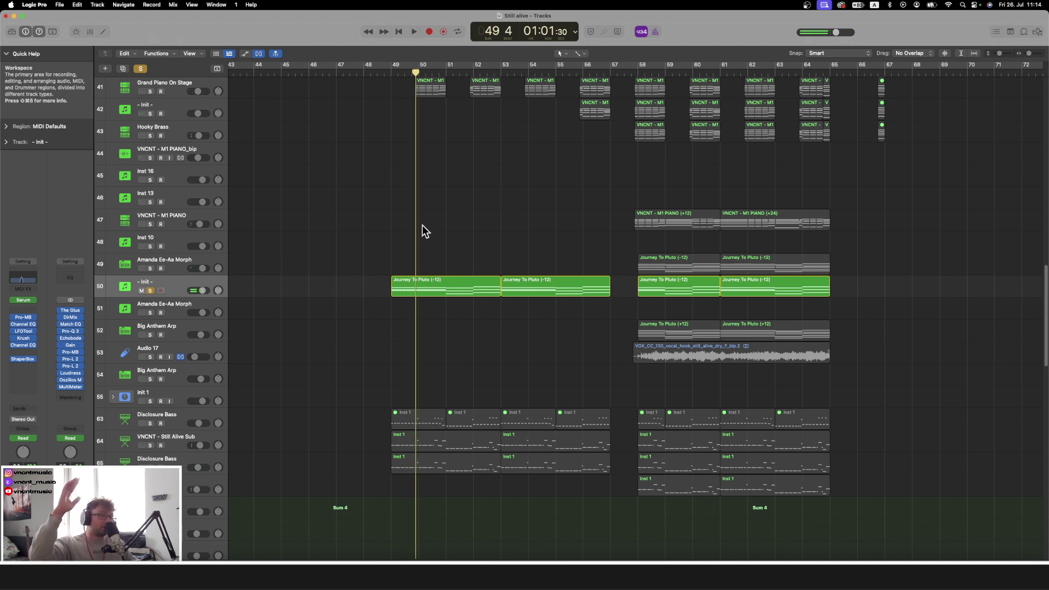
key(space)
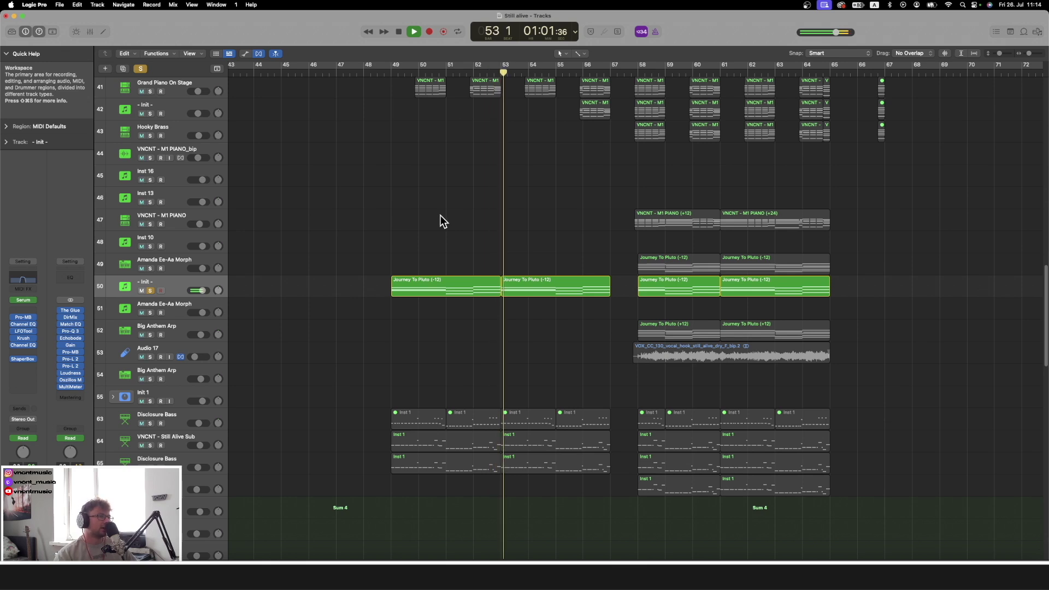
key(space)
Inspect Serum, LFOTool and Krush on track 50, playing from the start of the regions near bar 49 with LFOTool's curve in view
click(23, 300)
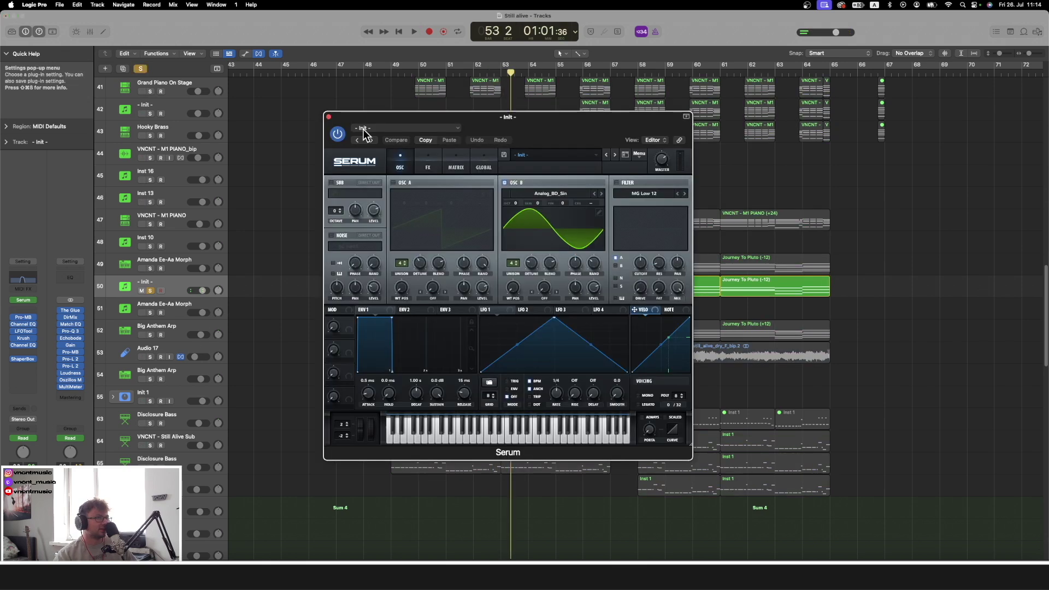
click(327, 117)
click(23, 331)
drag(544, 120, 743, 106)
click(390, 73)
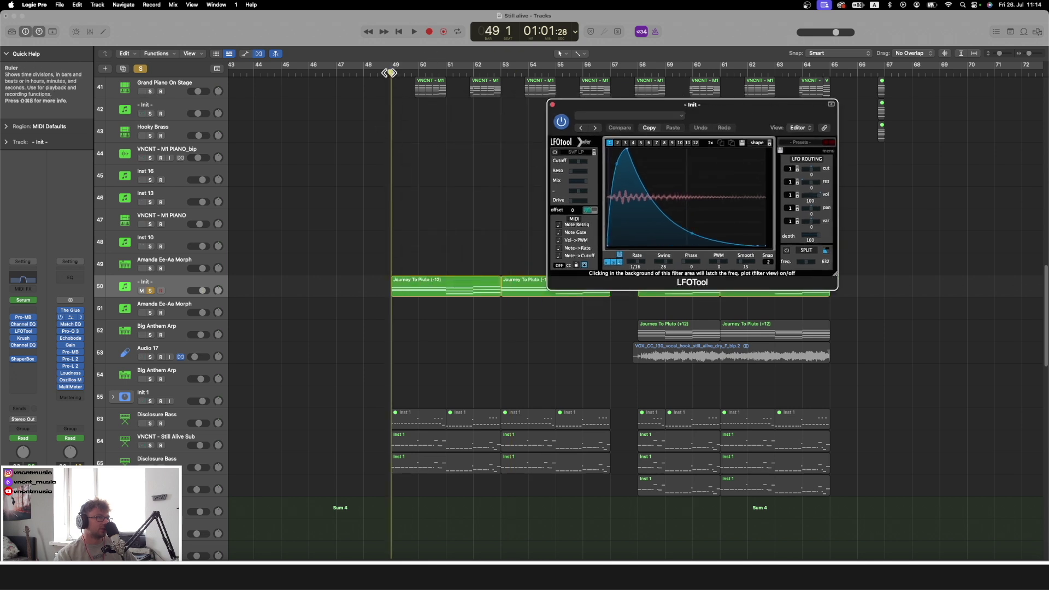
key(space)
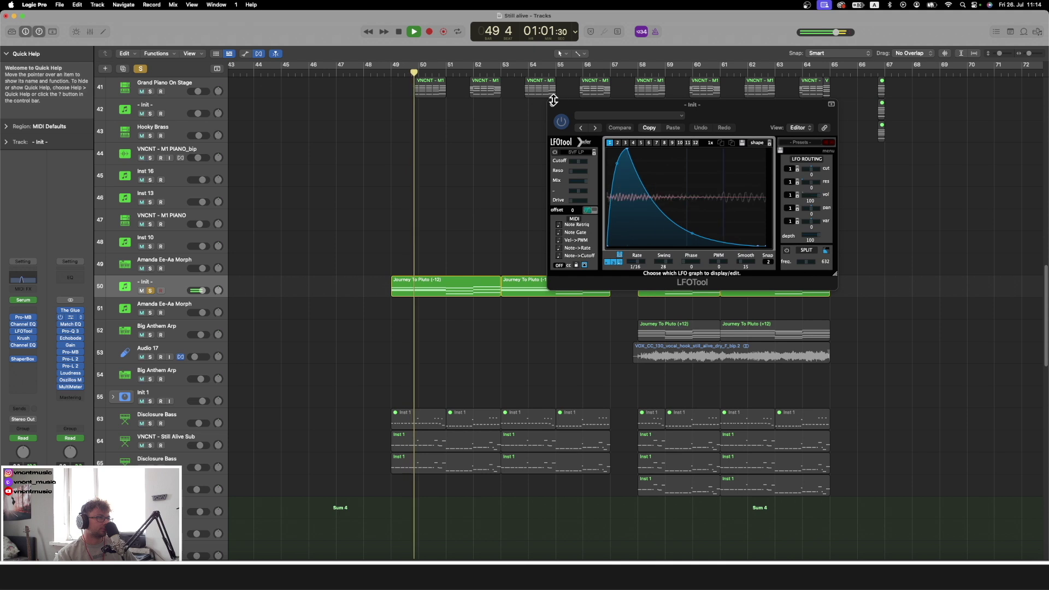
click(552, 104)
key(space)
click(22, 339)
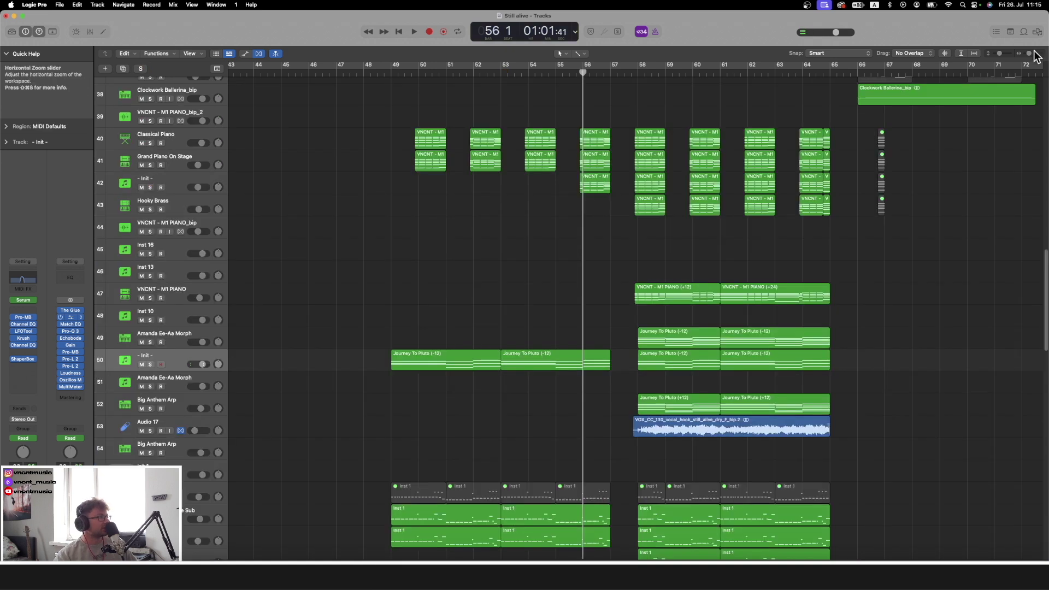
Solo VNCNT - M1 PIANO on track 47 and play it briefly from just before bar 58
drag(1028, 54, 1030, 54)
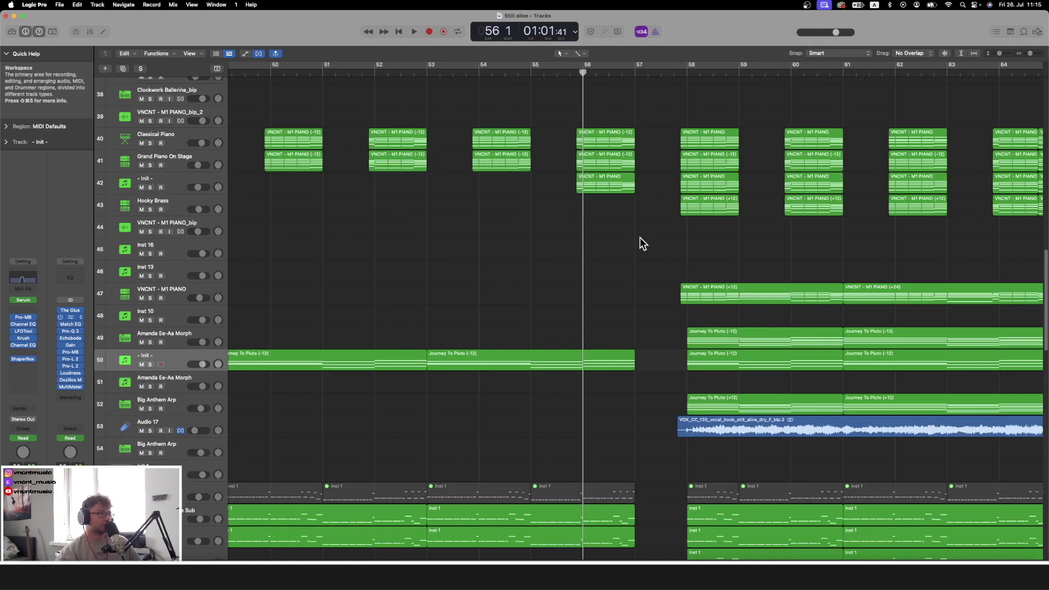
scroll(640, 238, right, 5)
click(180, 297)
key(s)
click(556, 74)
key(space)
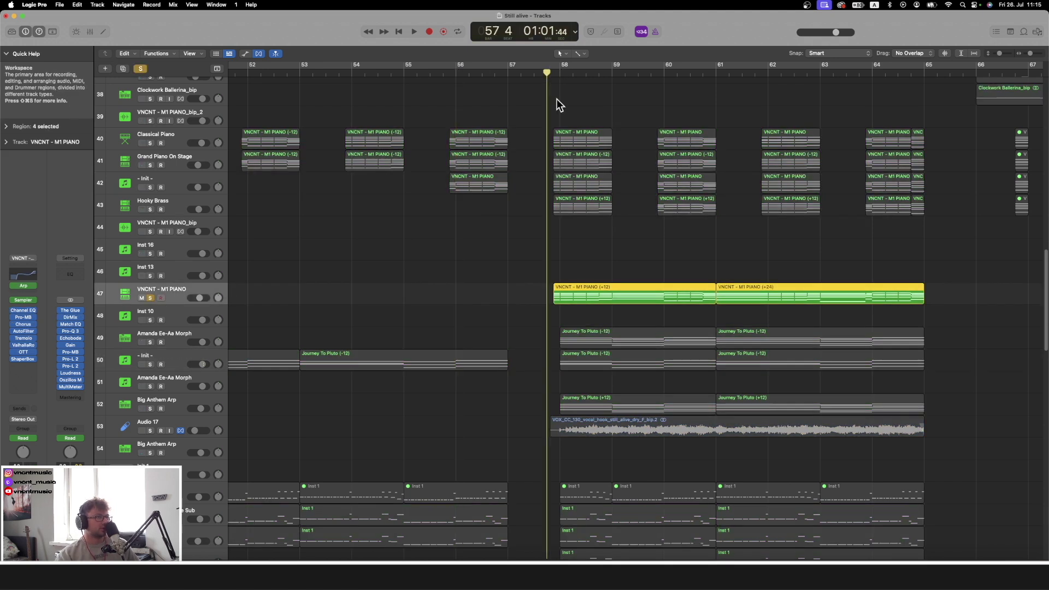
click(557, 102)
key(space)
Enlarge the view of the VNCNT - M1 PIANO regions and play them through from just before bar 58 to about bar 64
click(1005, 53)
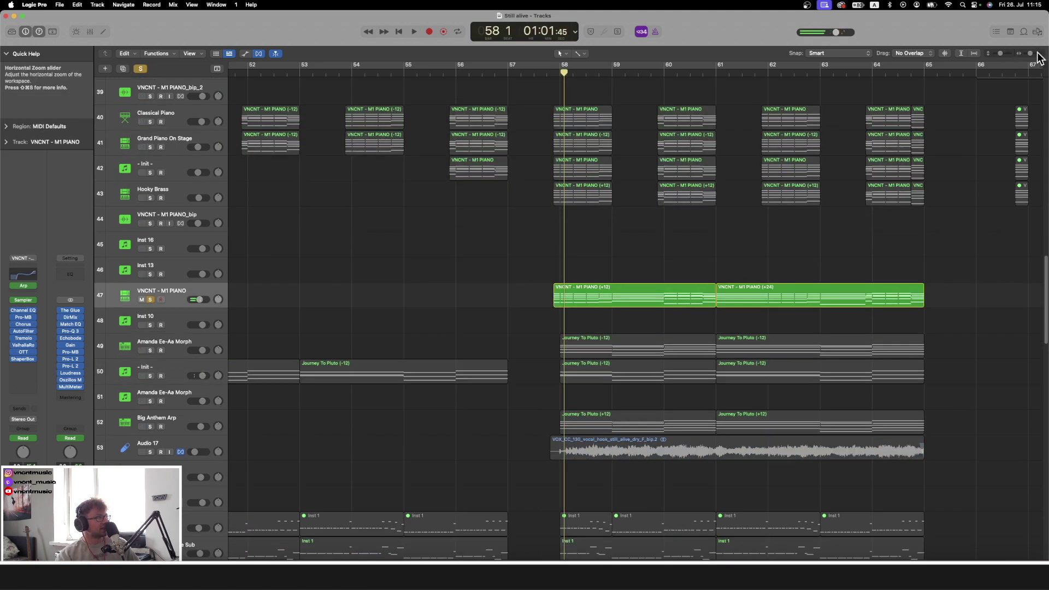
click(1036, 54)
click(1002, 56)
click(1028, 55)
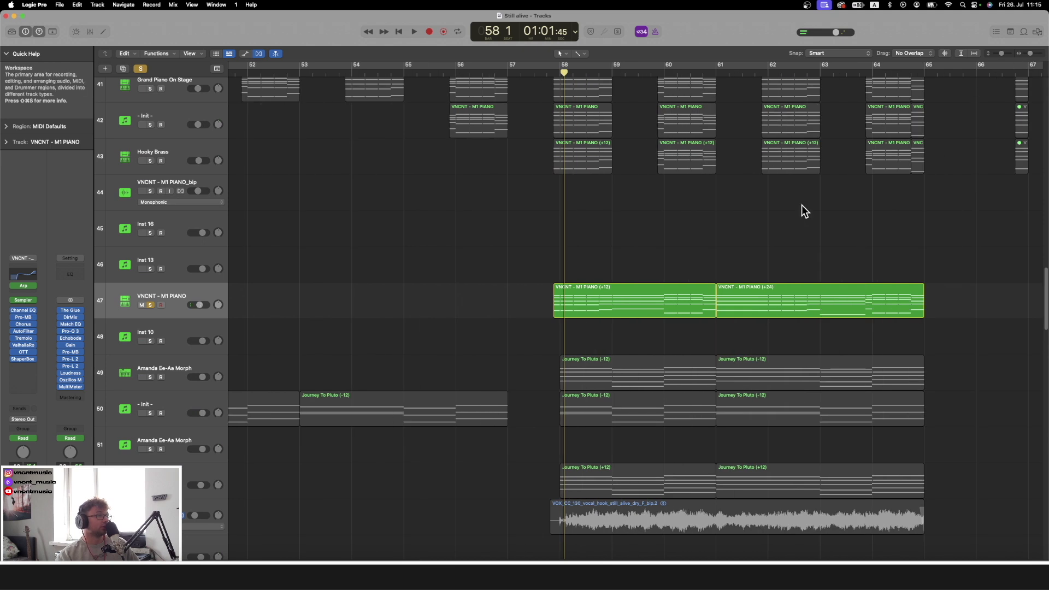
drag(557, 73, 545, 73)
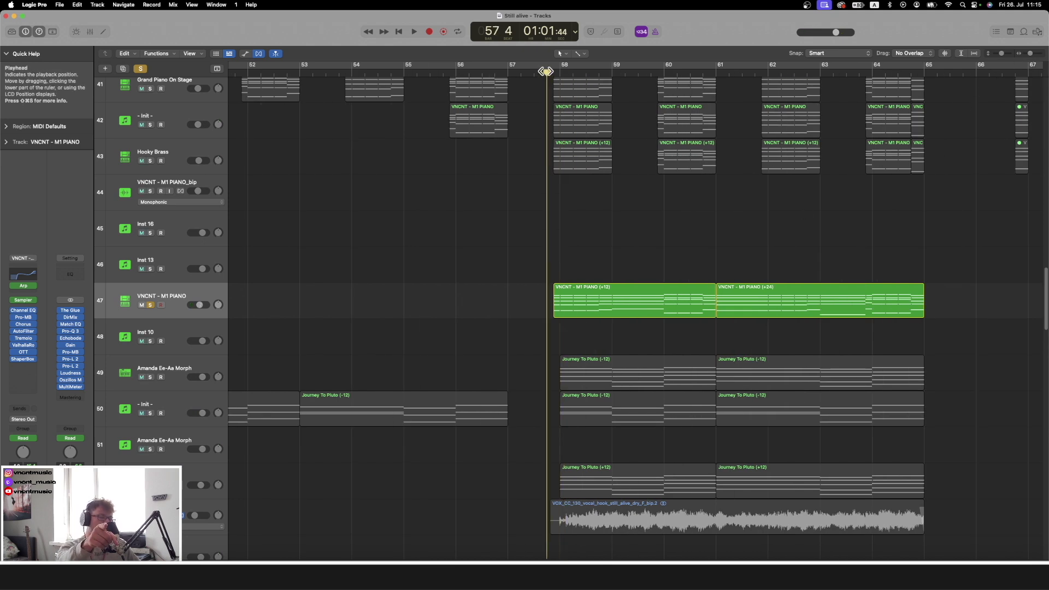
click(1036, 55)
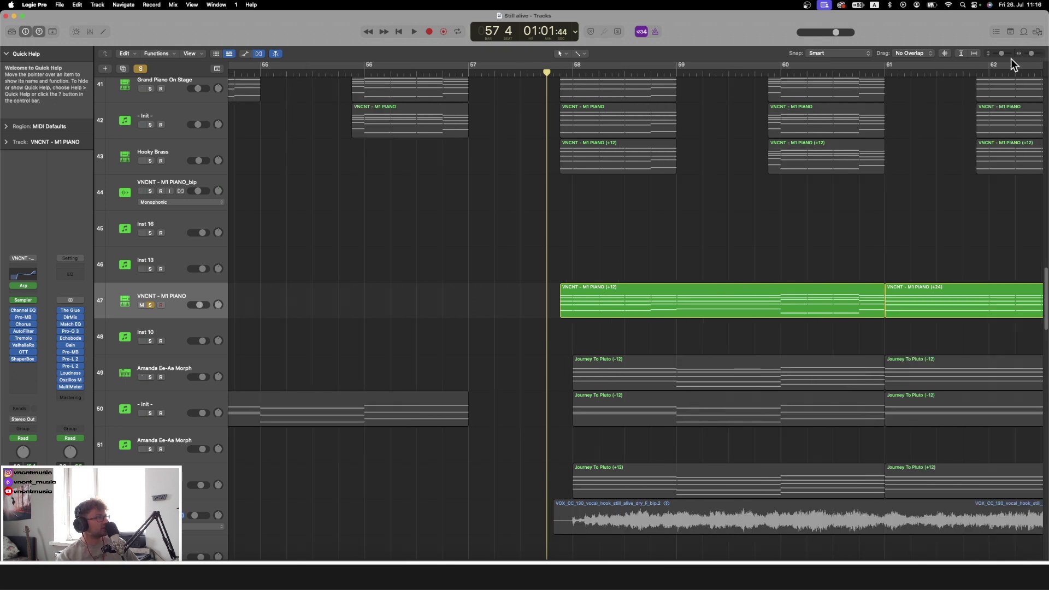
click(1004, 54)
click(1031, 54)
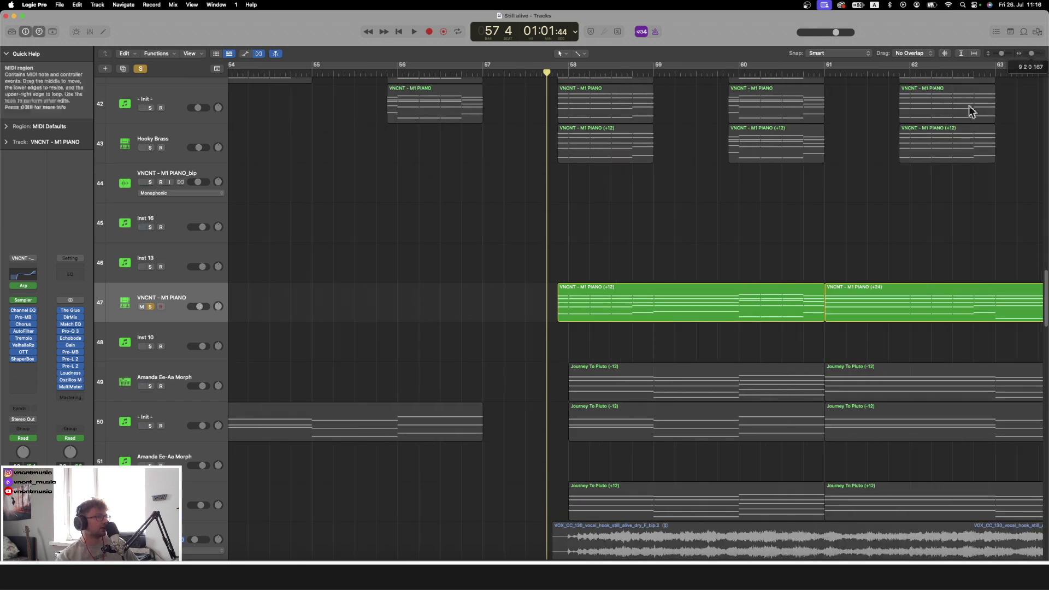
scroll(446, 294, right, 2)
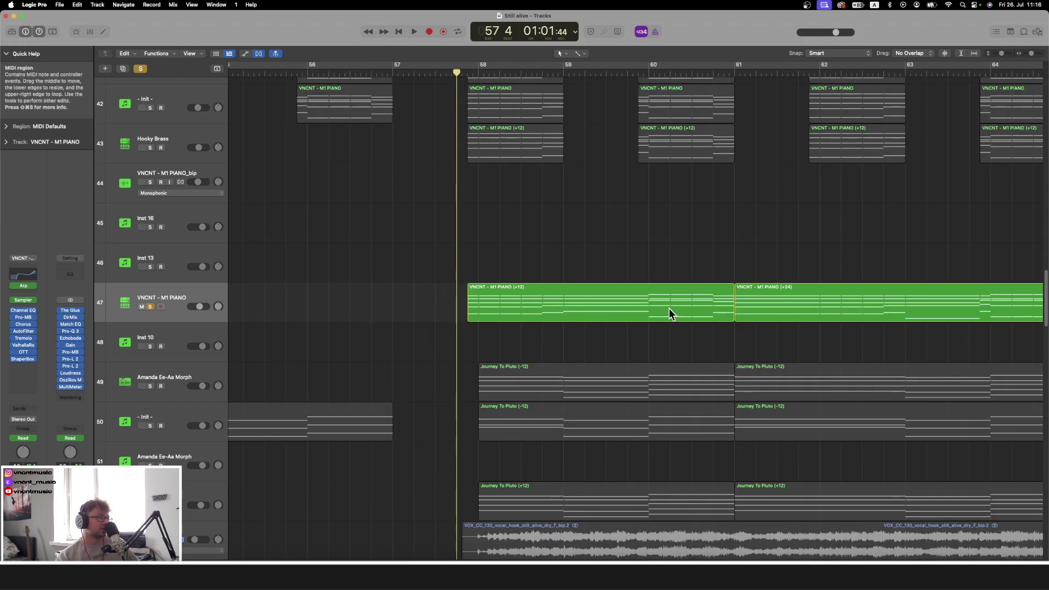
key(space)
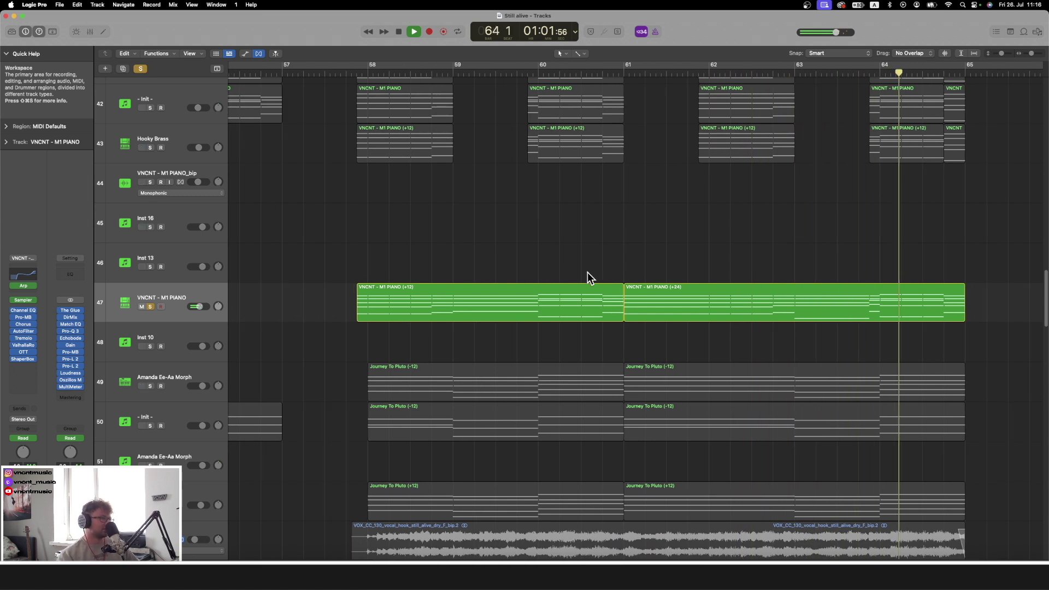
key(space)
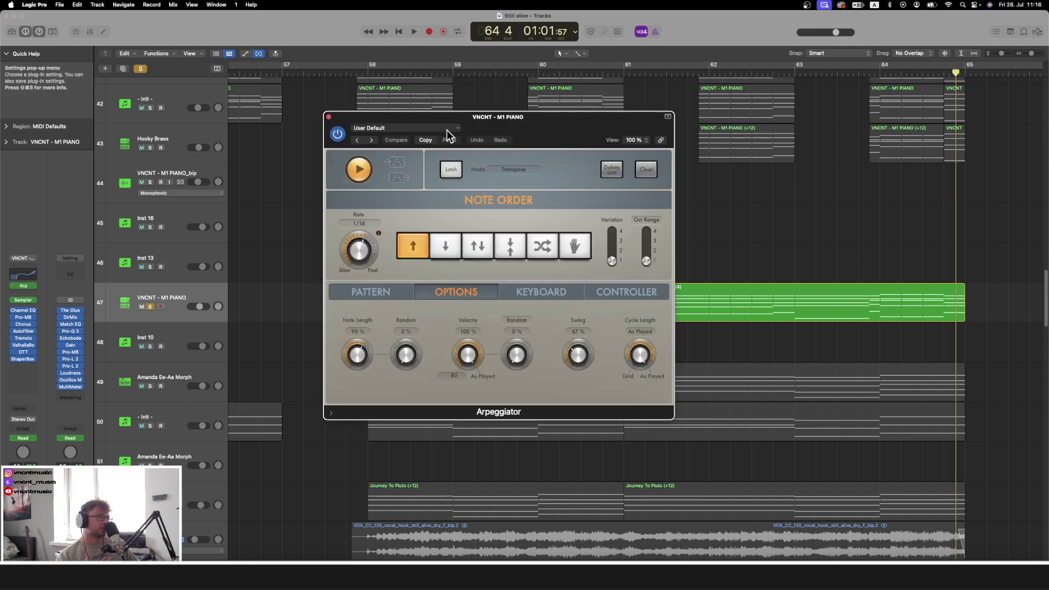
Audition track 47 from just before bar 58 while viewing its Arpeggiator settings, and close the Arpeggiator
double_click(355, 78)
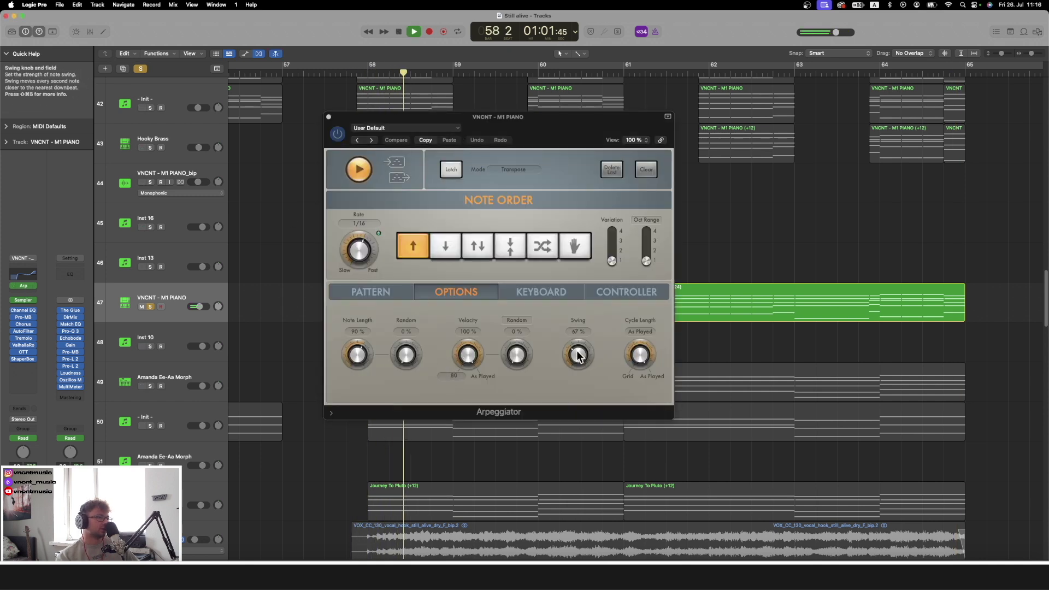
click(329, 116)
key(space)
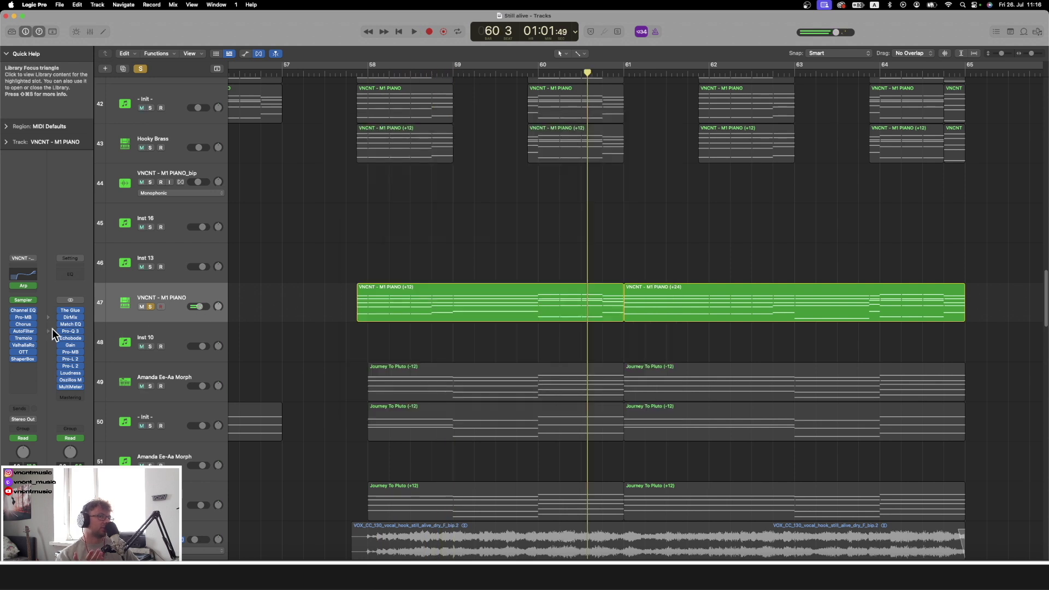
Inspect the Pro-MB and Chorus effects on VNCNT - M1 PIANO and close their windows
mouse_move(23, 332)
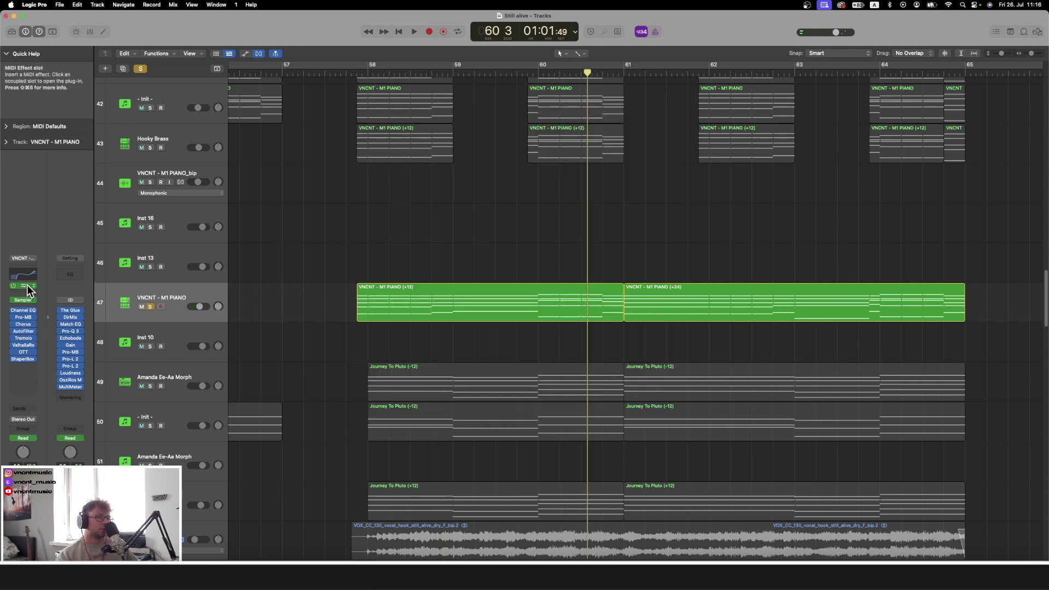
click(23, 317)
click(28, 317)
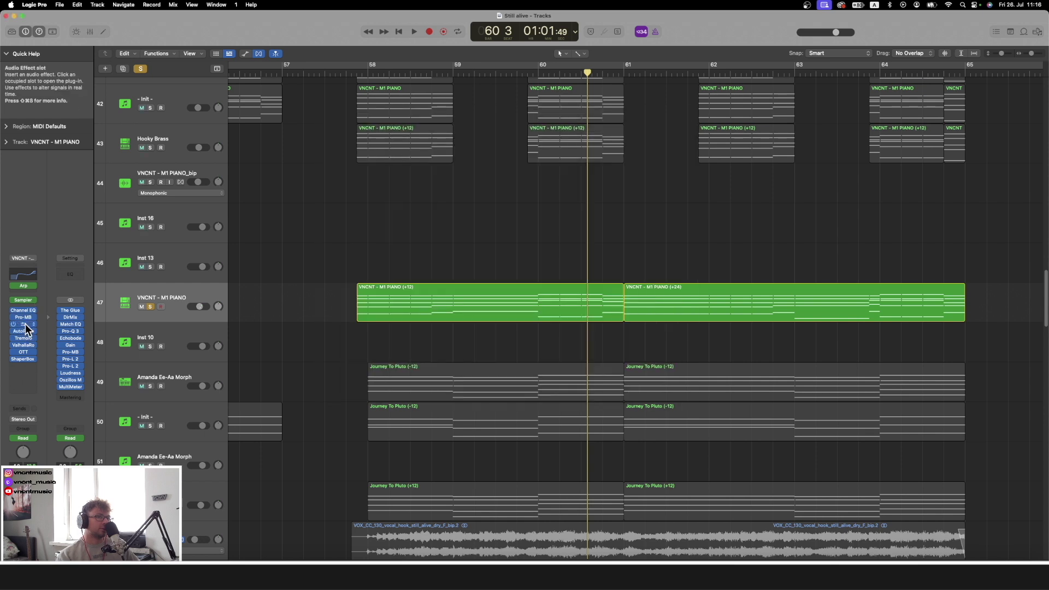
click(24, 324)
click(329, 116)
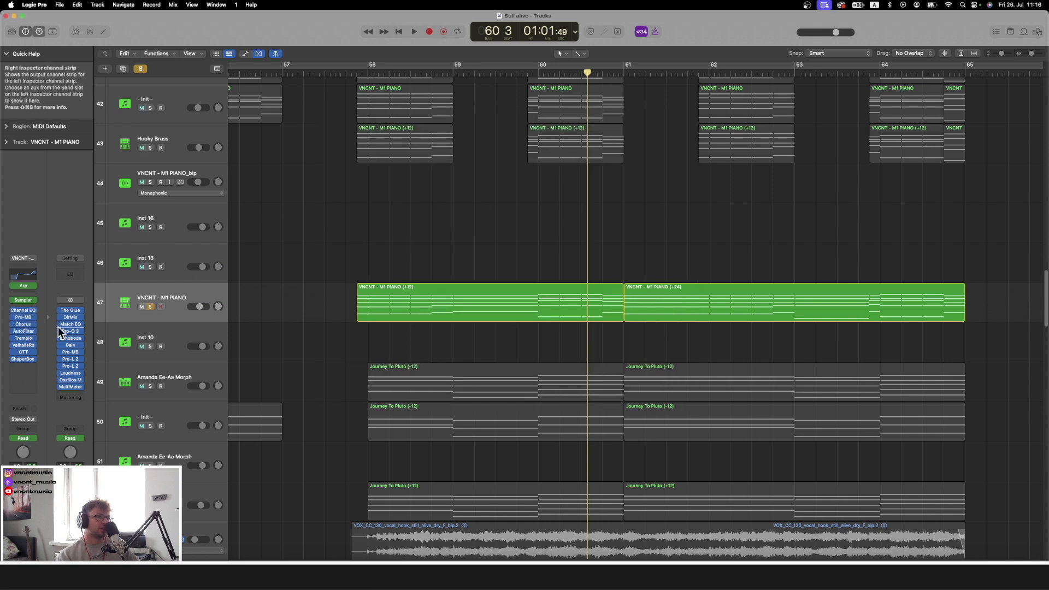
Open AutoFilter on track 47, move its window clear of the region start, and audition it from just before bar 58
click(25, 331)
drag(506, 125, 732, 182)
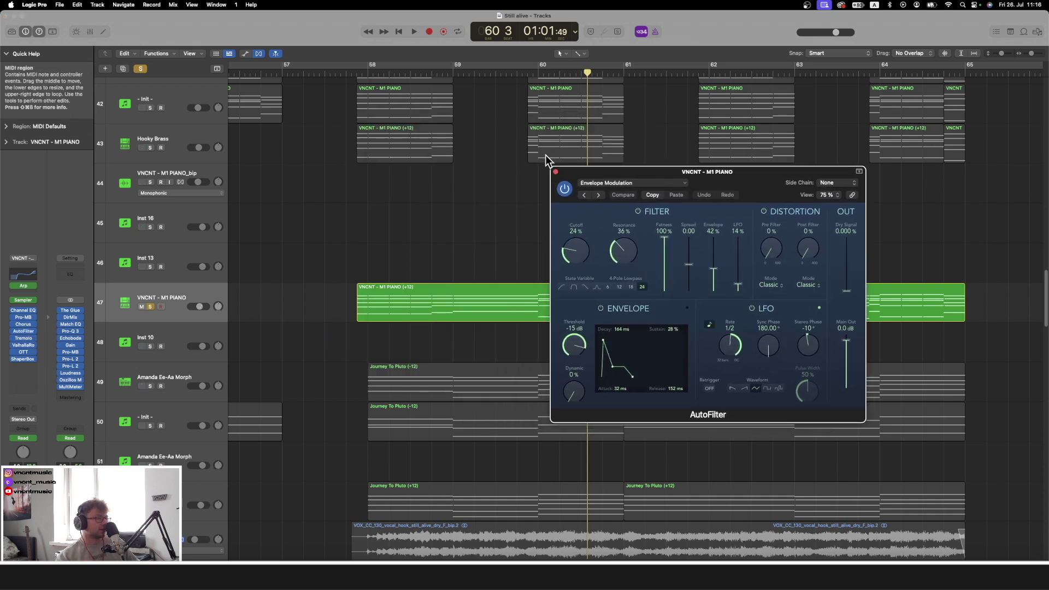
drag(370, 71, 352, 72)
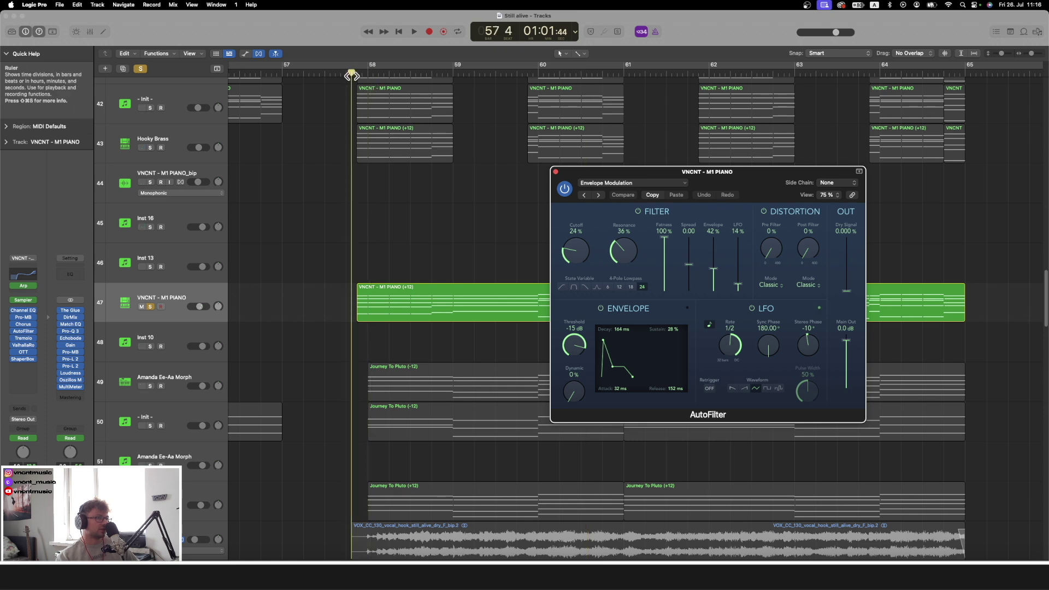
key(space)
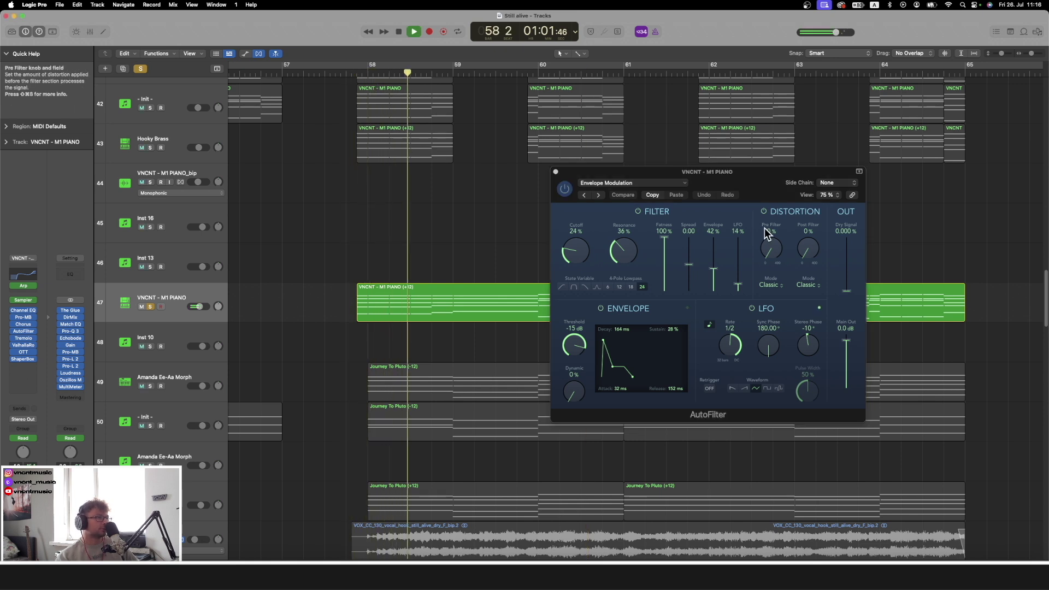
key(space)
Audition track 47 from just before bar 58 while sweeping AutoFilter's Cutoff, stop playback, and close AutoFilter
click(359, 73)
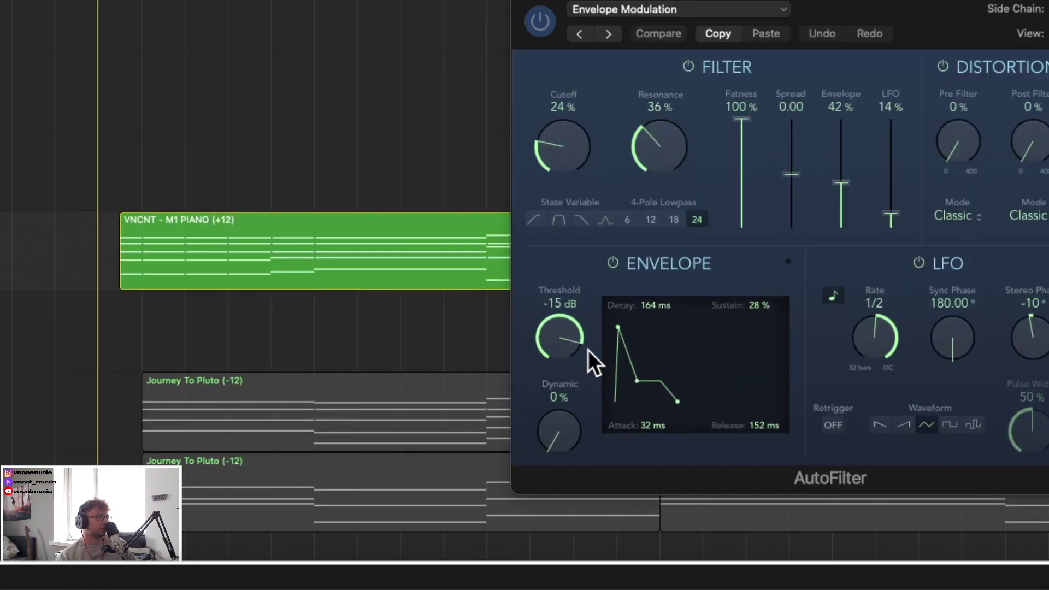
drag(556, 332, 532, 340)
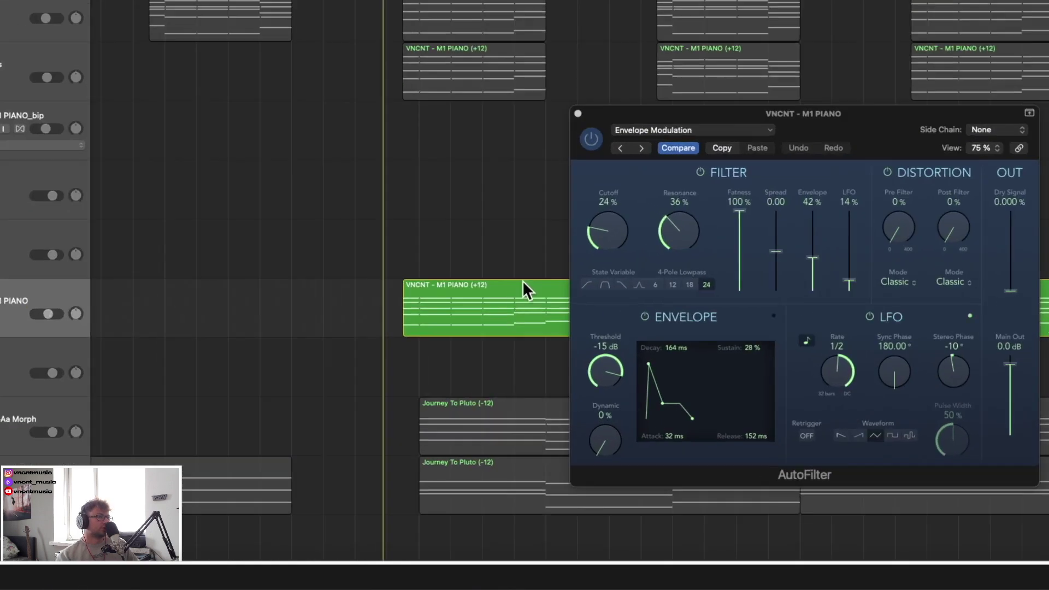
drag(580, 245, 634, 143)
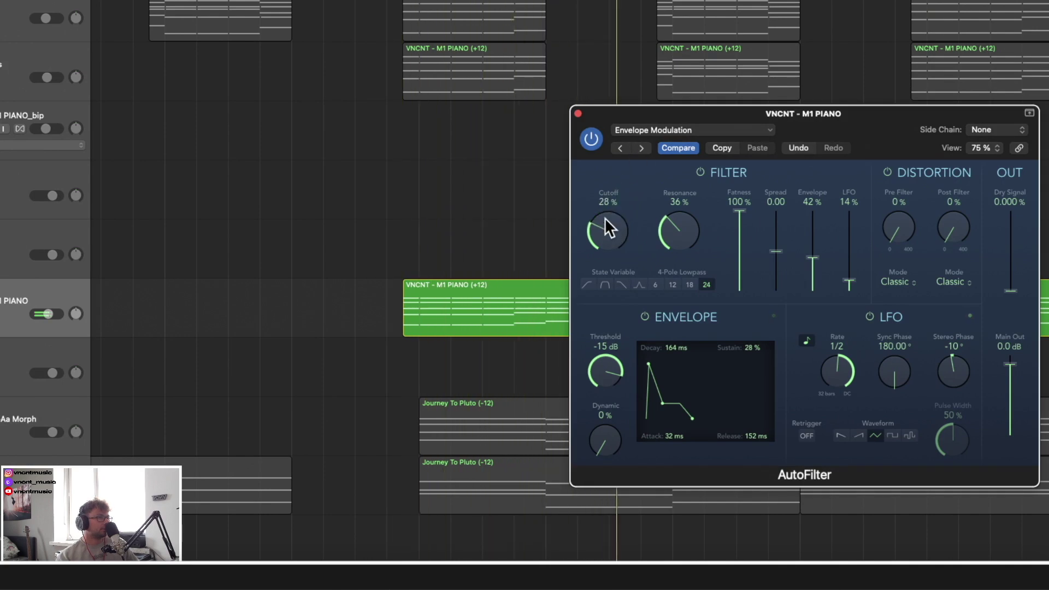
drag(603, 234, 603, 223)
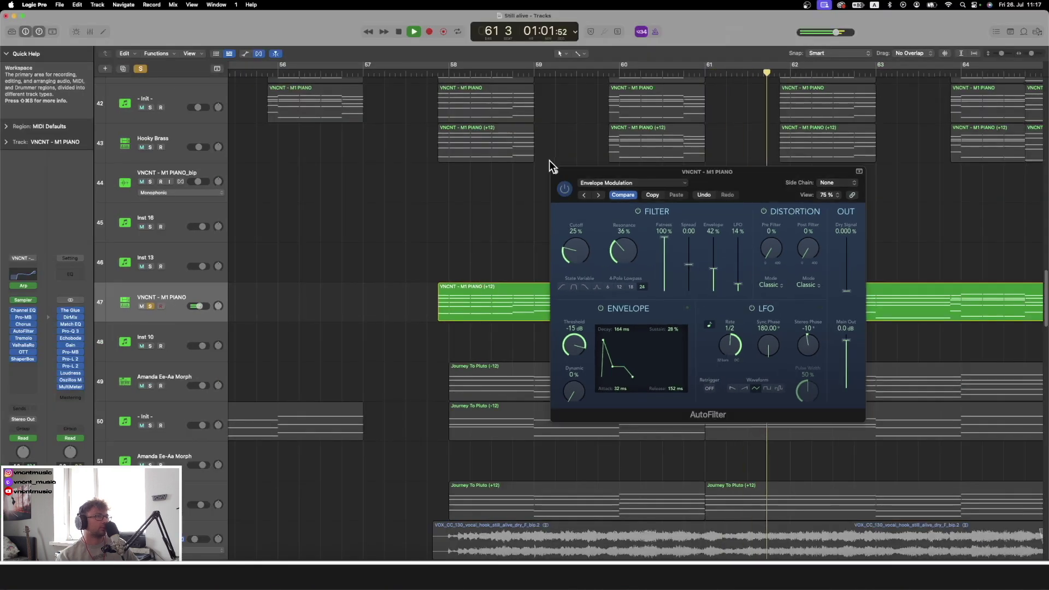
key(space)
click(556, 172)
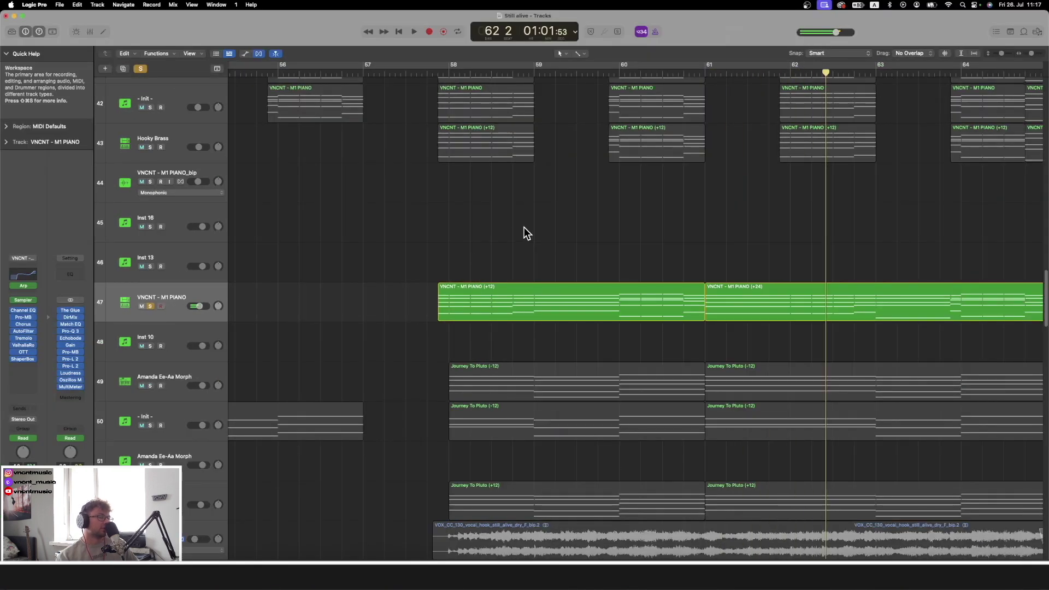
Check the AutoFilter Cutoff automation on track 47 and its Tremolo settings, and close both views
key(a)
scroll(775, 300, right, 3)
key(a)
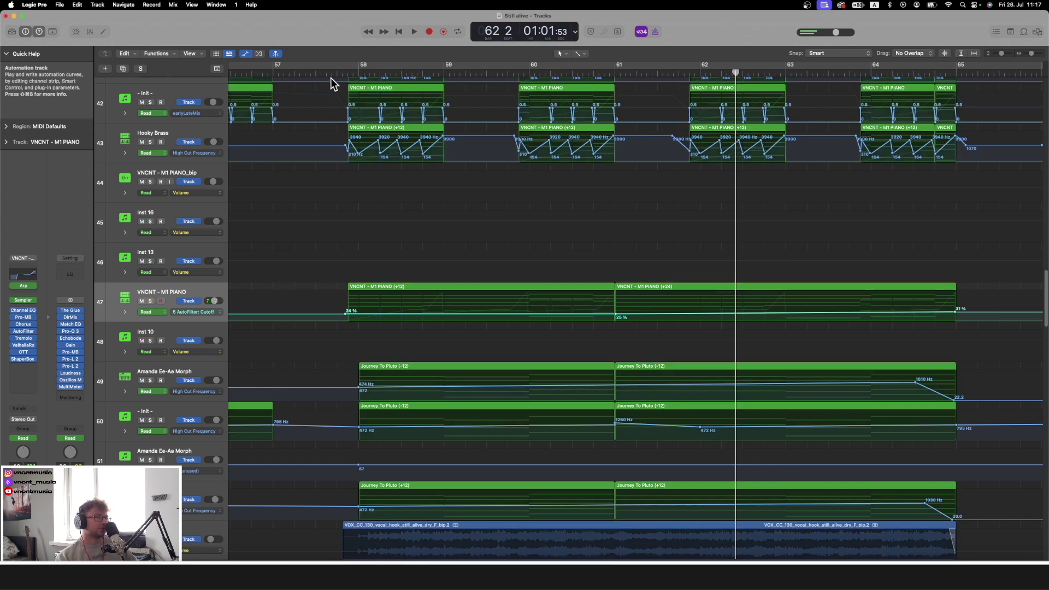
click(329, 76)
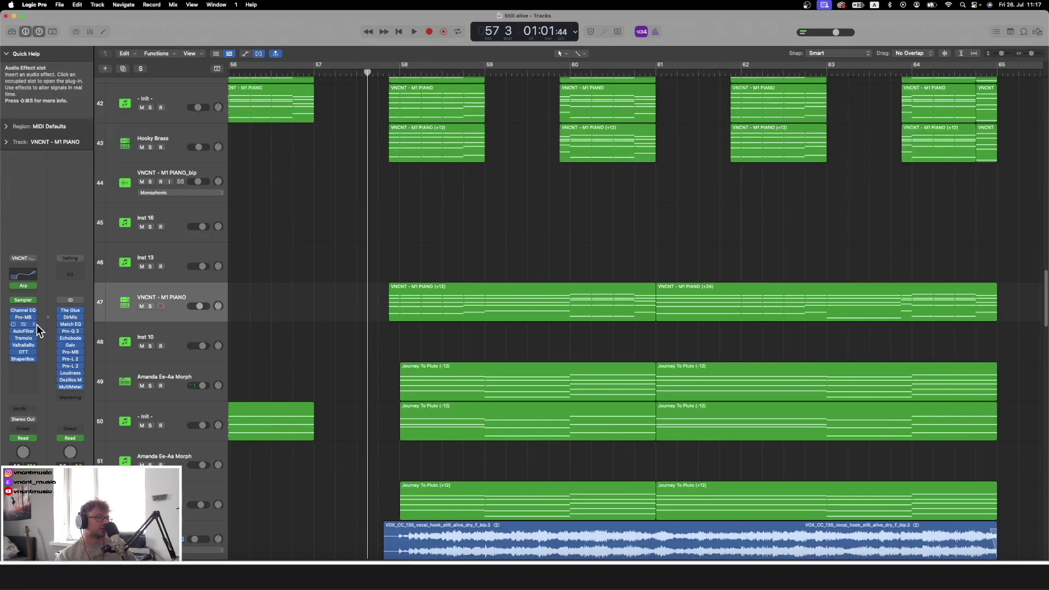
click(27, 338)
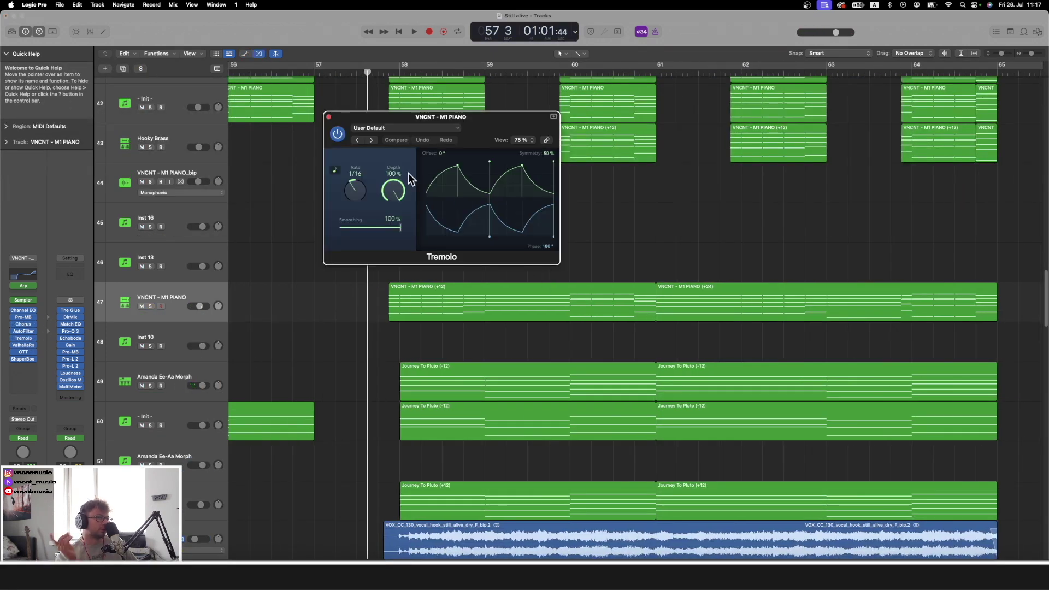
click(328, 117)
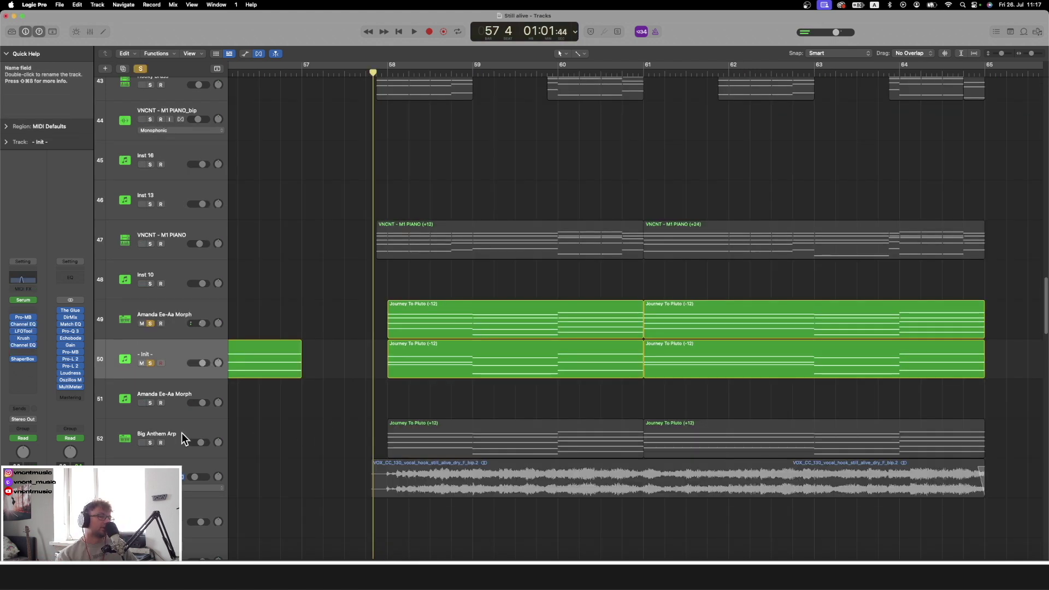
Add Big Anthem Arp to the soloed tracks 49 and 50, play the three layers from around bar 58, and clear the solos
click(179, 434)
click(288, 420)
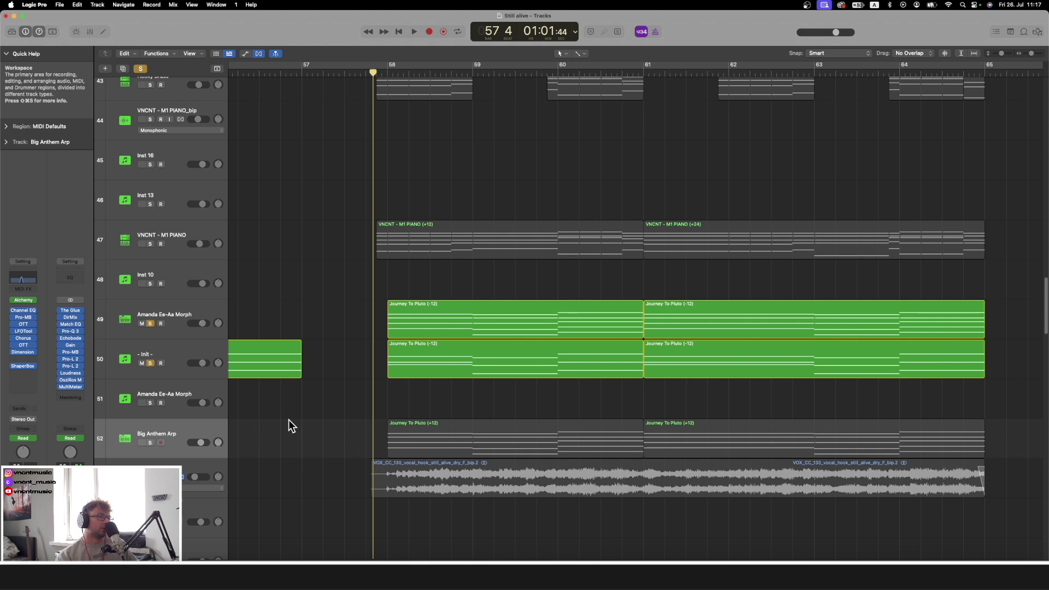
key(s)
key(space)
key(space)
click(122, 363)
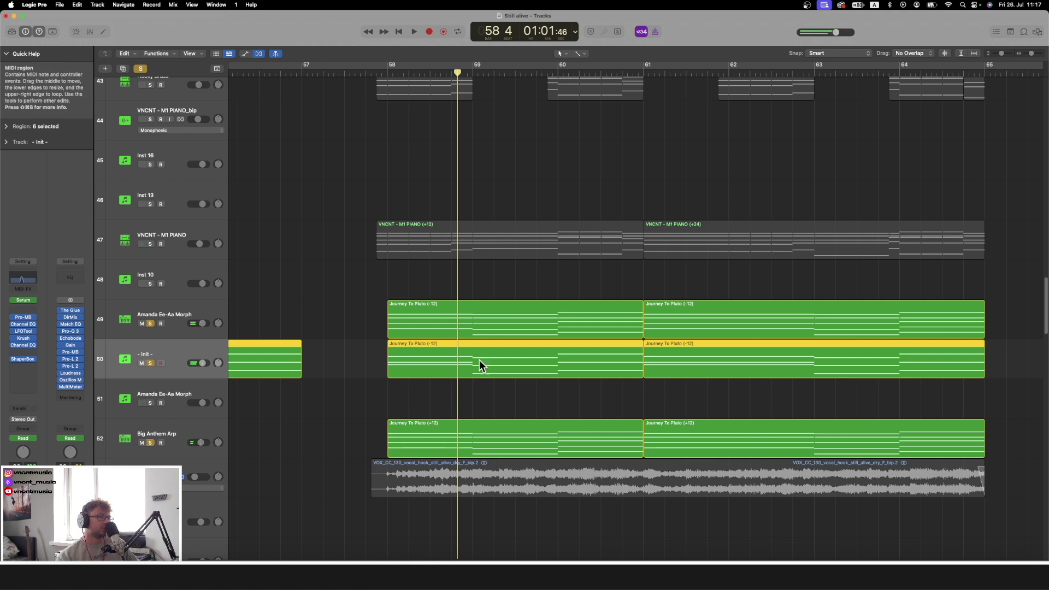
key(space)
click(388, 406)
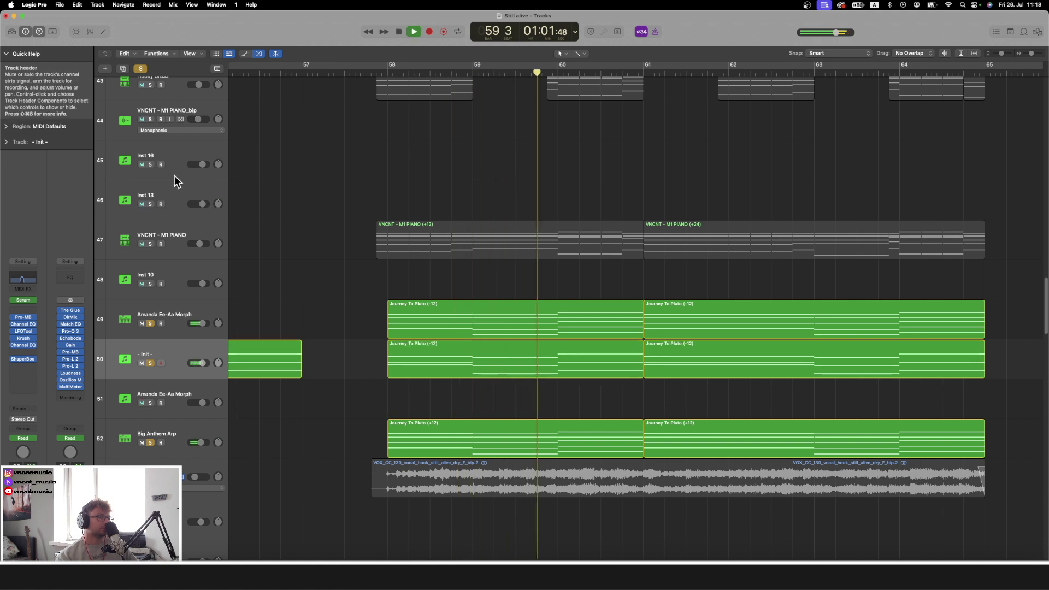
key(space)
click(140, 69)
Audition Big Anthem Arp in solo while viewing its Alchemy preset, close Alchemy, and turn the solo off
click(173, 319)
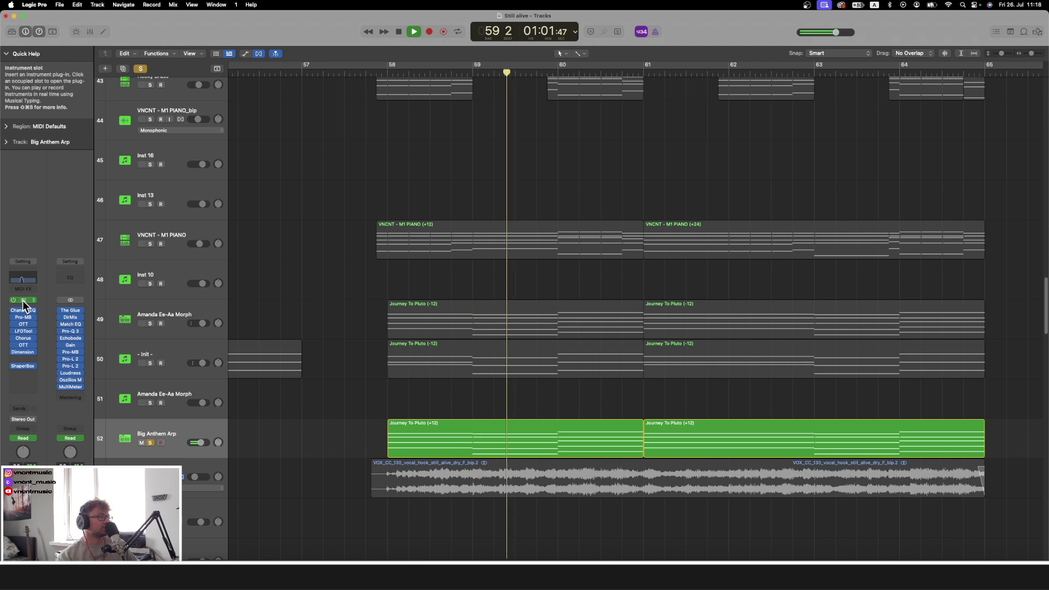
click(23, 300)
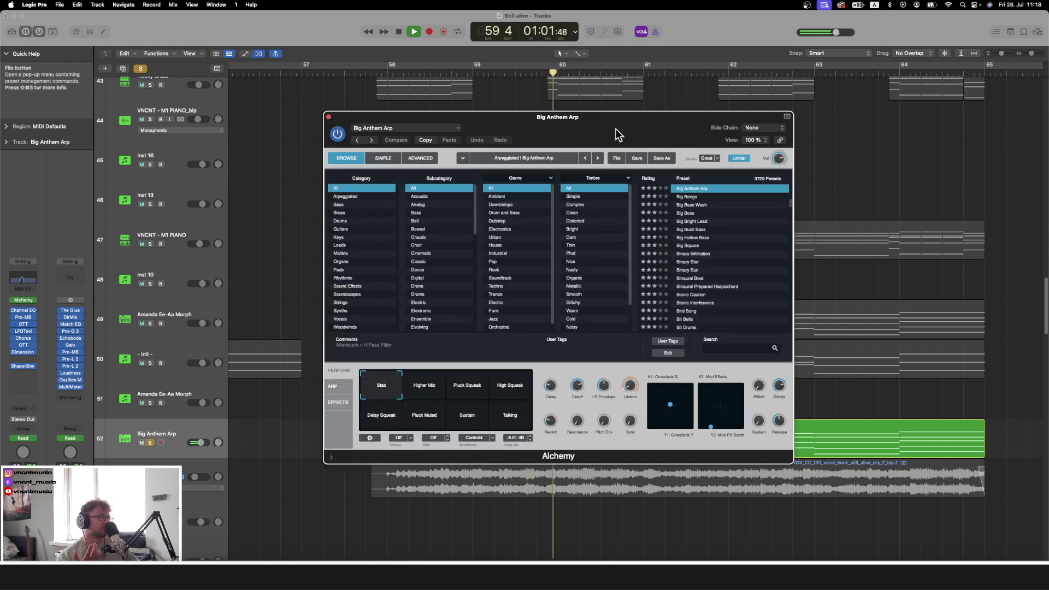
drag(615, 129, 565, 121)
scroll(680, 221, up, 1)
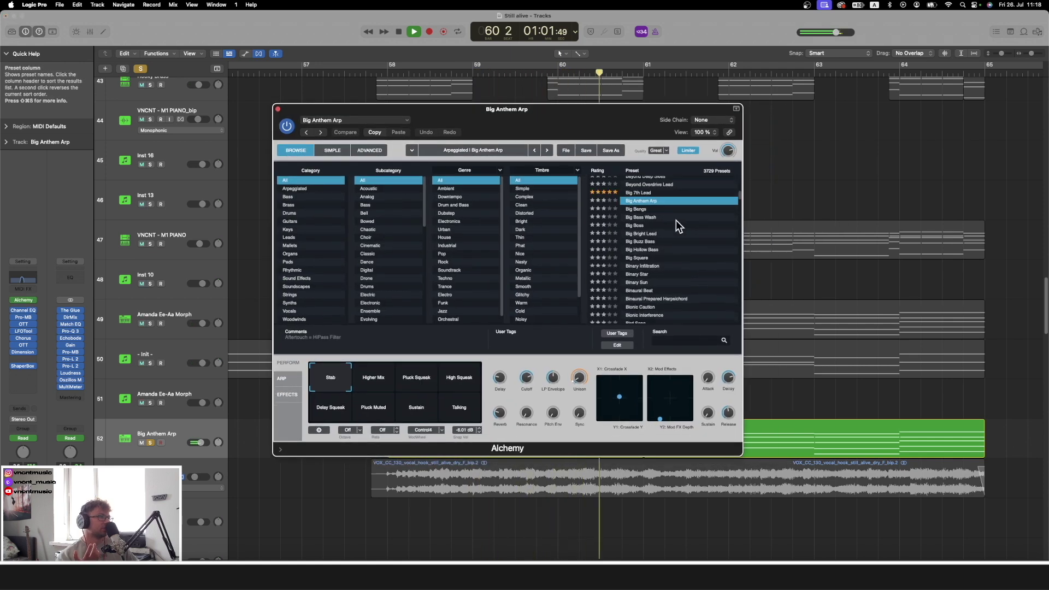
click(278, 109)
key(space)
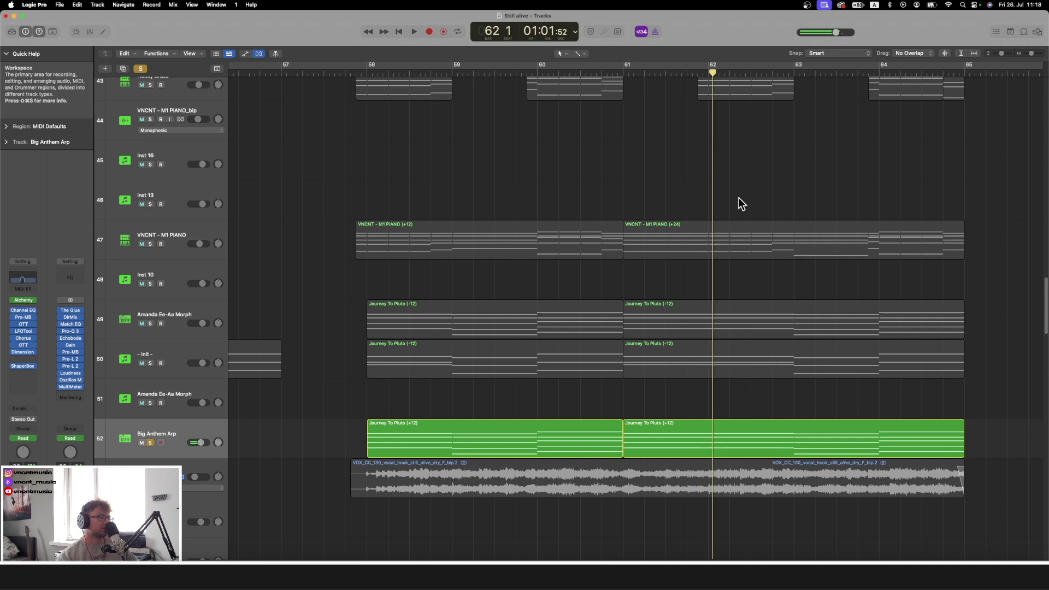
key(s)
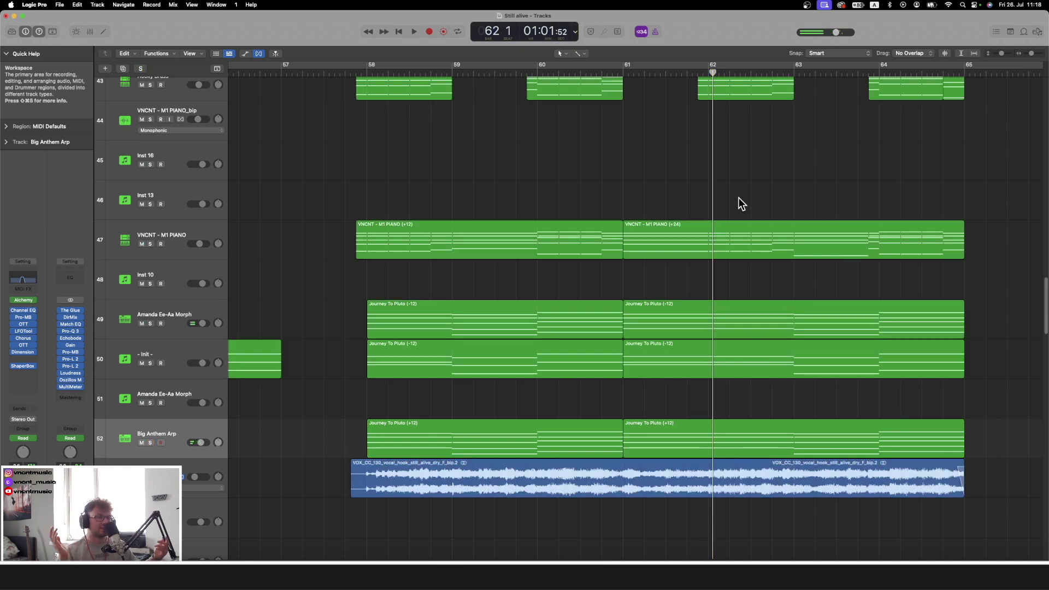
Move the Big Anthem Arp track up so it sits directly below the - Init - track
drag(175, 435, 189, 367)
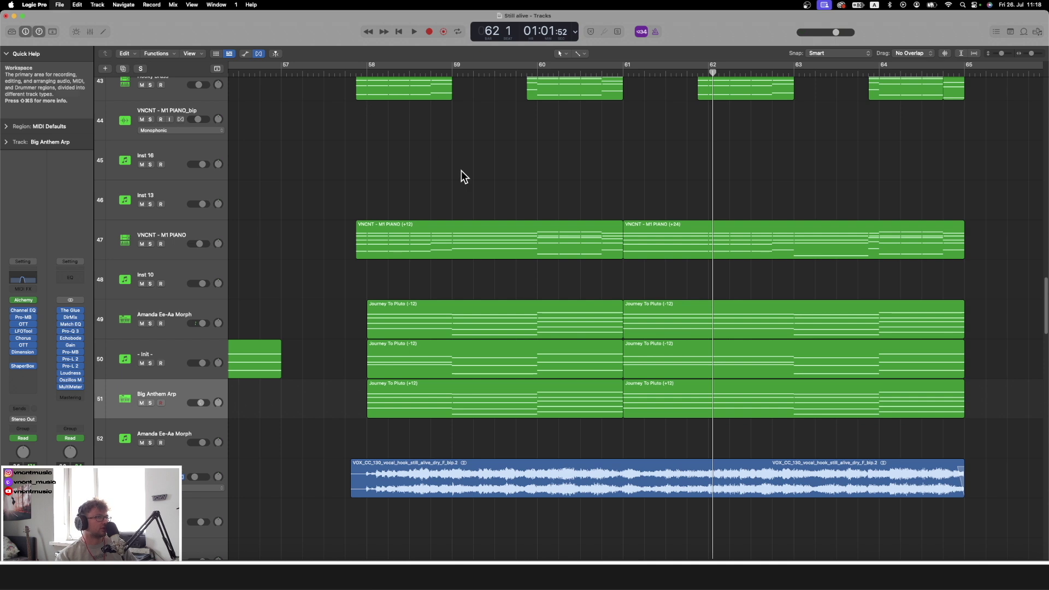
key(super+Left)
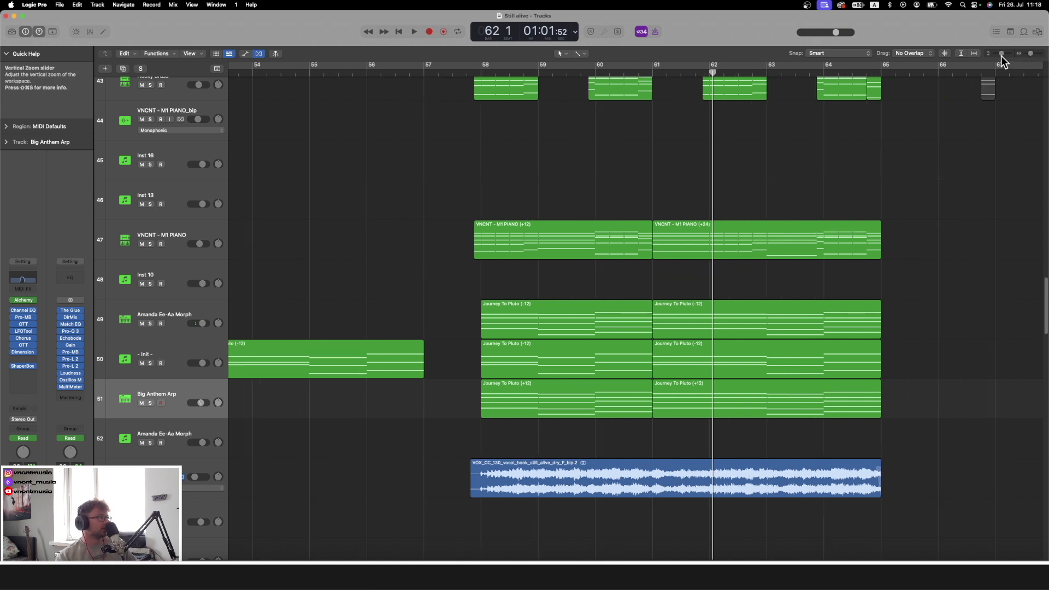
drag(1001, 54, 999, 53)
scroll(553, 385, right, 2)
scroll(590, 377, down, 4)
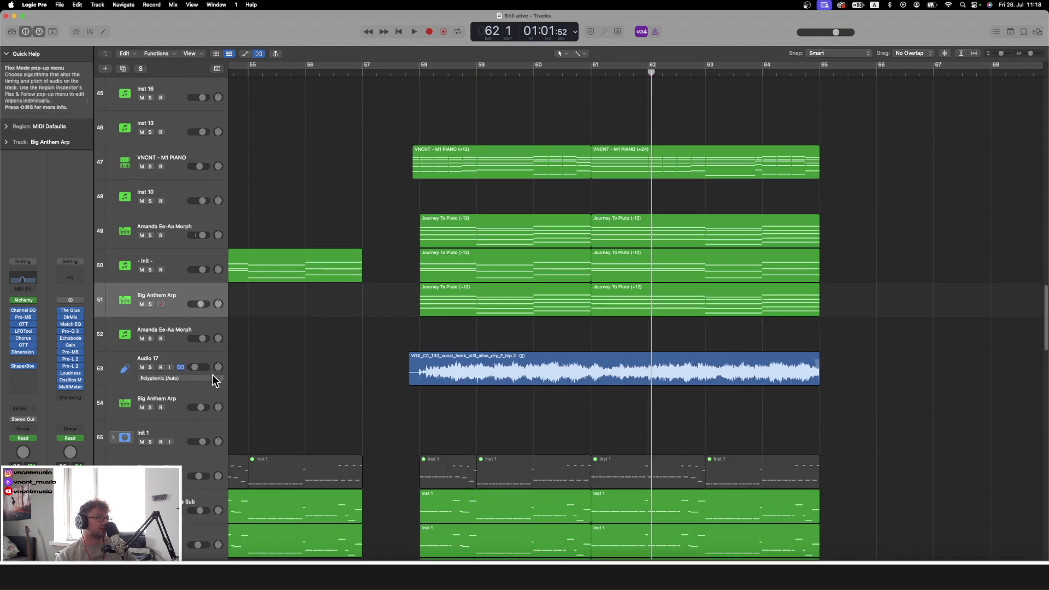
Solo Audio 17 and play its vocal hook region on its own
drag(204, 358, 199, 330)
key(s)
click(403, 69)
key(space)
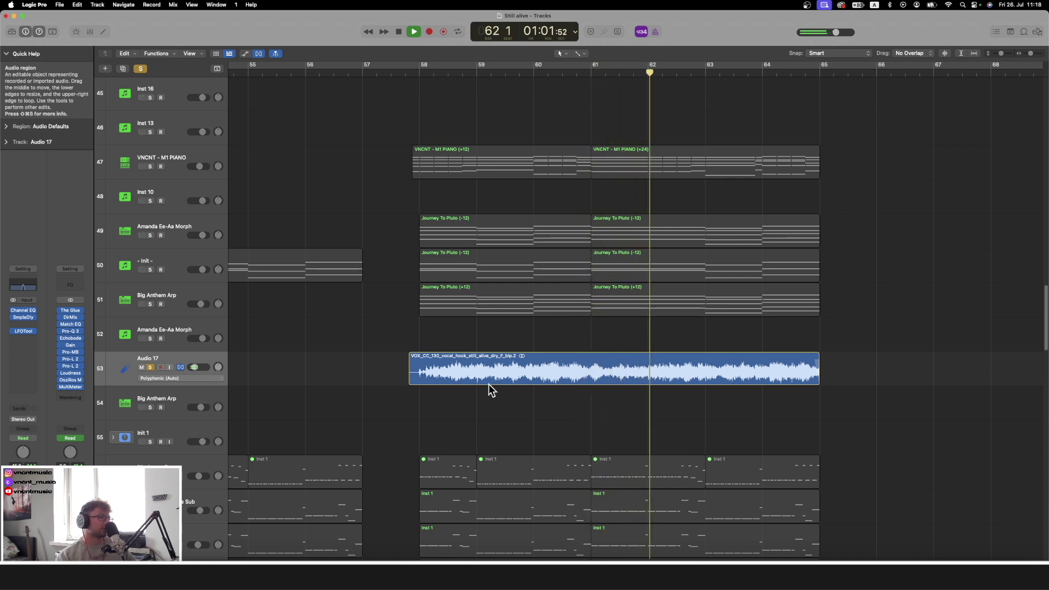
scroll(333, 336, right, 3)
scroll(333, 336, right, 2)
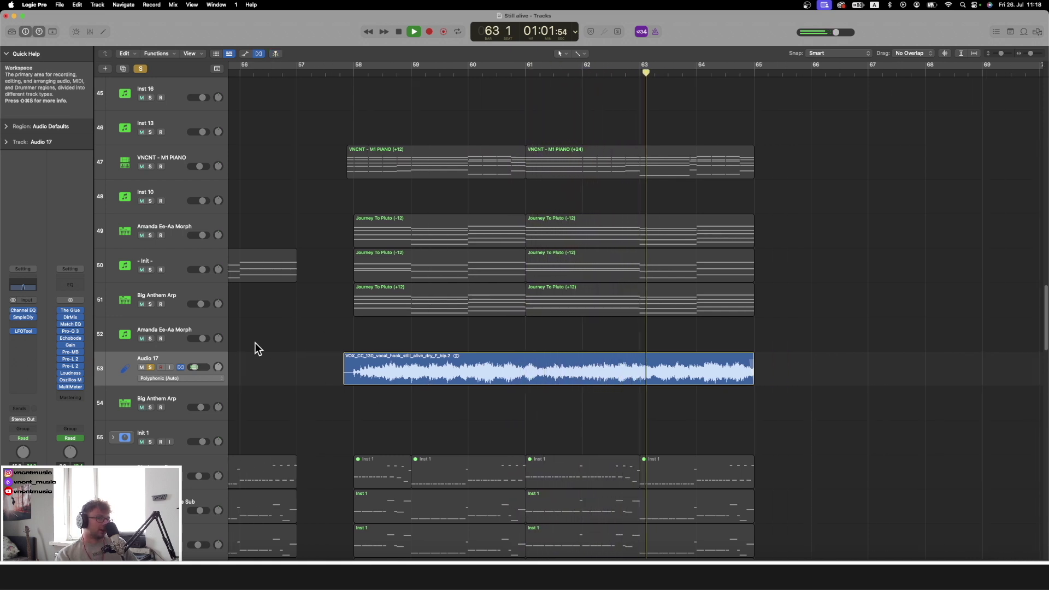
key(space)
Add tracks 47 to 51 to the Audio 17 solo and play the layers together from just before bar 58
drag(150, 304, 145, 157)
click(339, 87)
key(space)
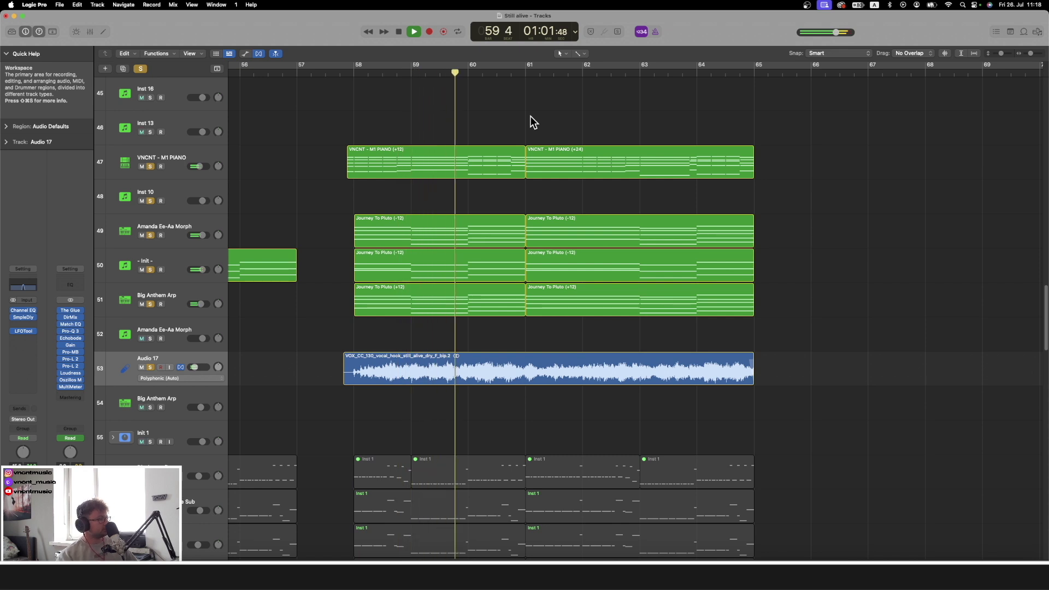
scroll(529, 118, right, 2)
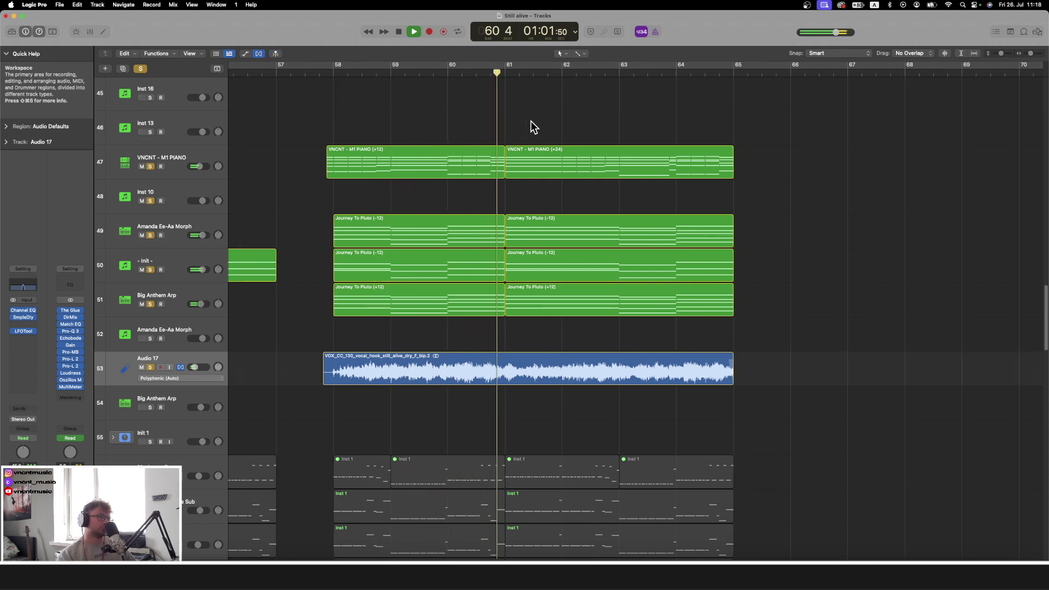
scroll(530, 121, down, 3)
scroll(529, 123, left, 1)
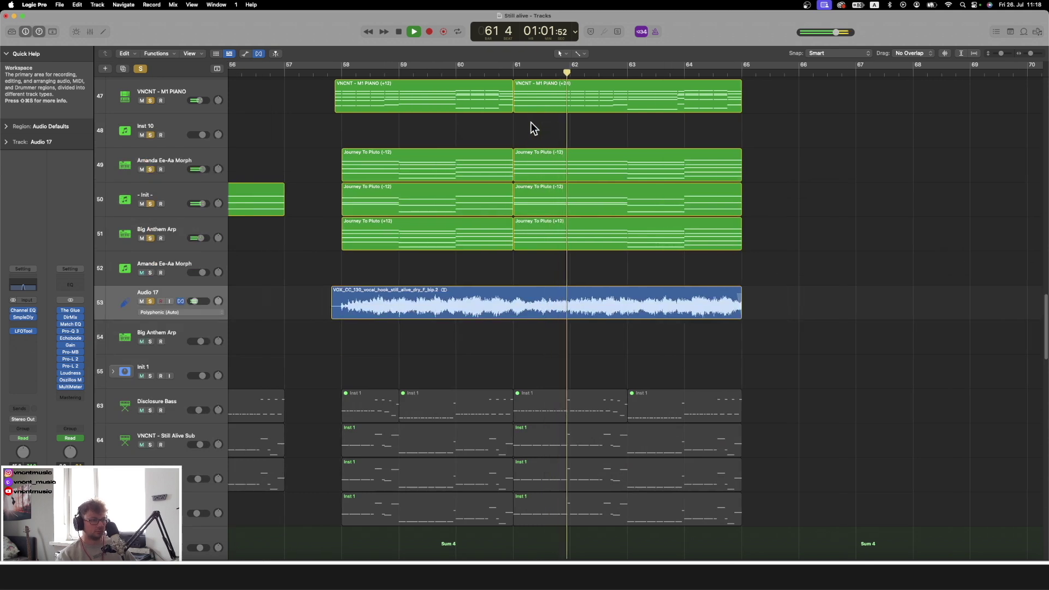
scroll(537, 134, down, 12)
scroll(582, 205, up, 20)
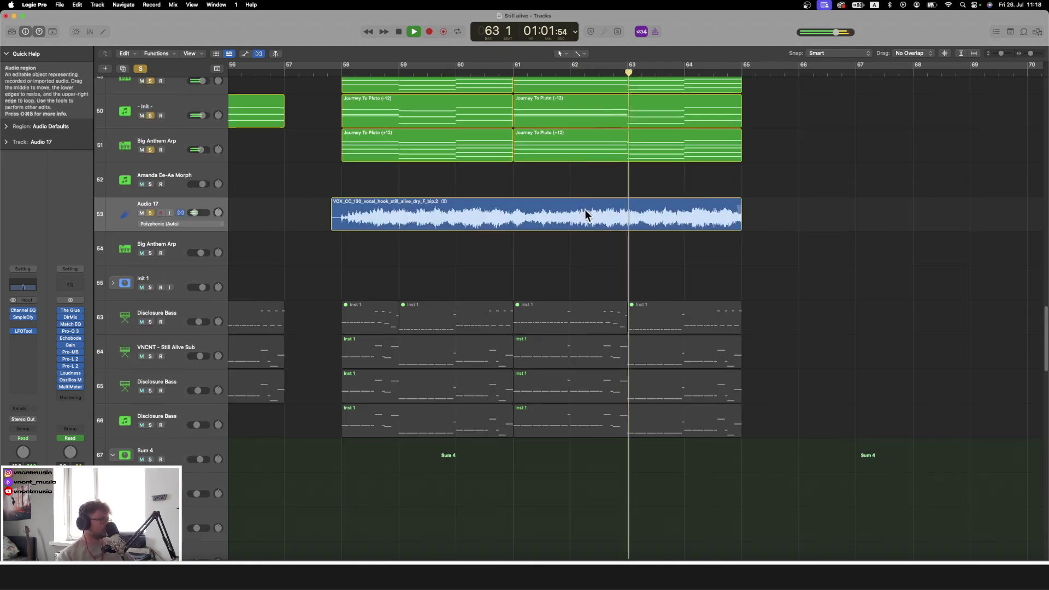
scroll(298, 274, left, 3)
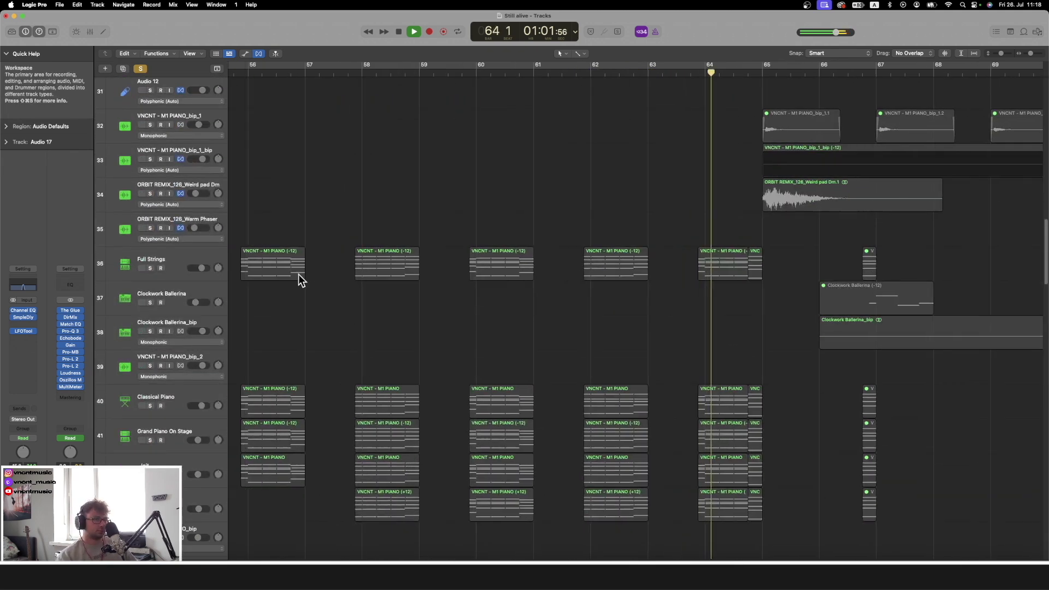
Add the strings, piano and brass tracks 36 to 43 to the solo and restart playback around bar 58
key(space)
drag(150, 267, 150, 508)
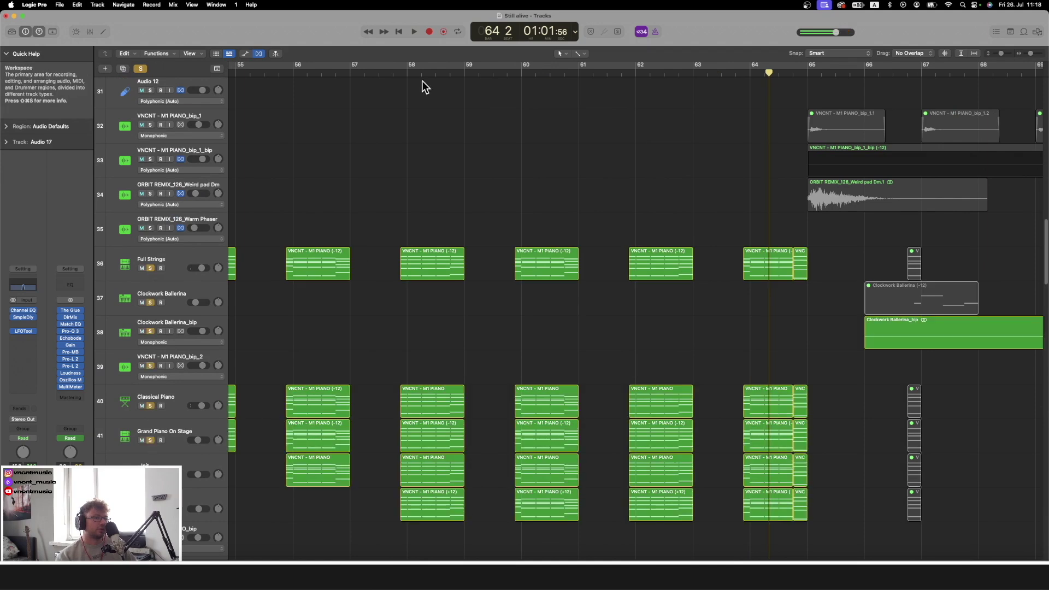
key(space)
Bring the vocal tracks Audio 21, track 10 and Audio 16 into the soloed mix during playback, stop, and clear all solos
scroll(468, 171, up, 20)
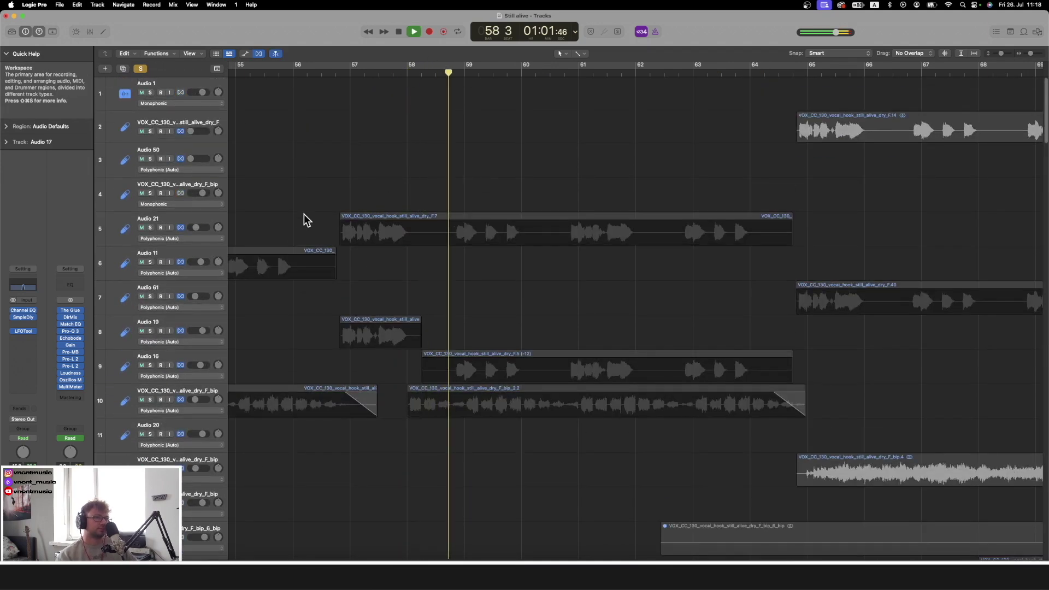
click(189, 224)
key(s)
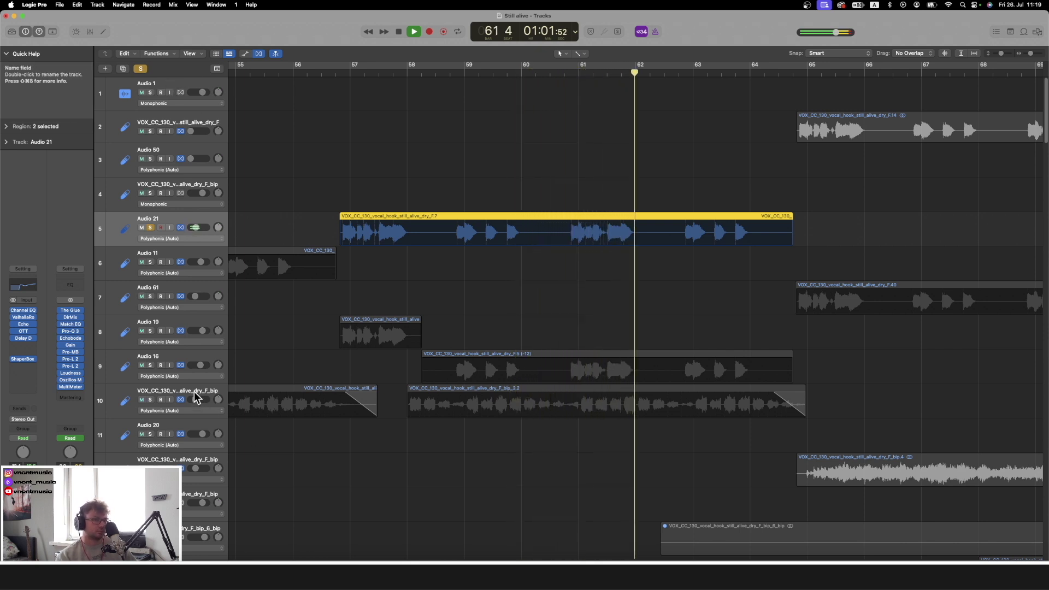
click(195, 393)
key(s)
click(201, 357)
key(s)
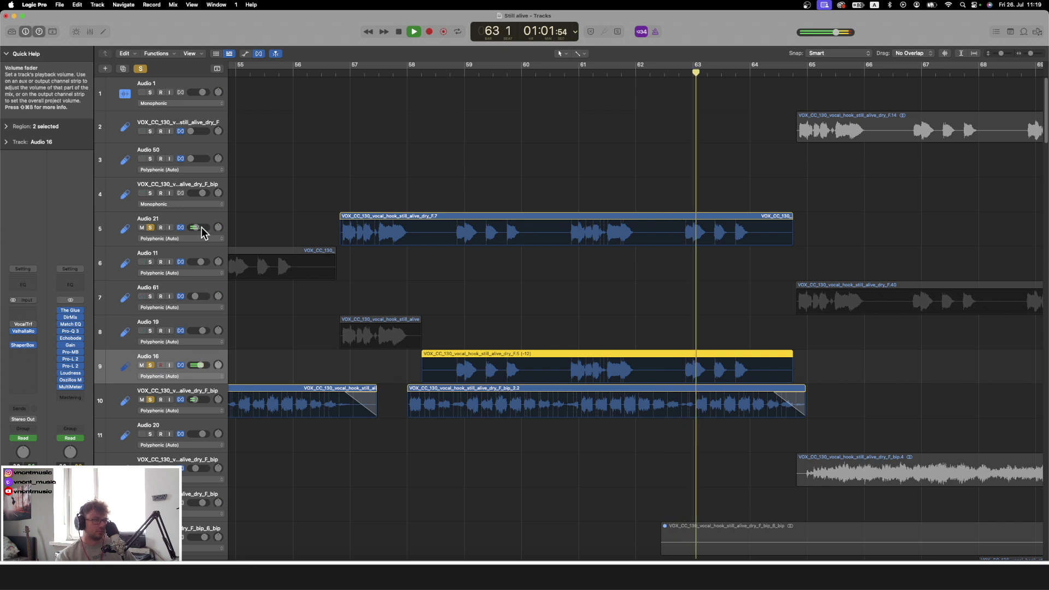
key(space)
click(141, 69)
Solo Disclosure Bass on track 65 together with VNCNT - Still Alive Sub and play both from bar 49
mouse_move(1001, 54)
mouse_down()
mouse_move(995, 59)
mouse_move(1017, 54)
mouse_up()
scroll(655, 331, down, 15)
click(827, 229)
scroll(738, 321, left, 10)
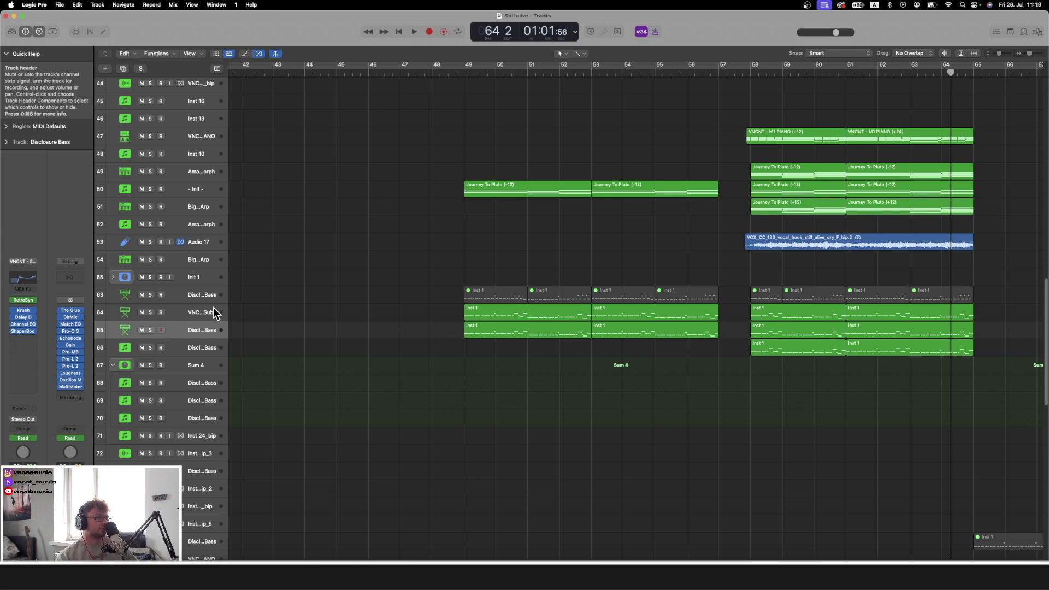
key(s)
click(213, 308)
key(s)
click(462, 75)
key(space)
mouse_move(999, 54)
mouse_down()
mouse_move(1031, 53)
mouse_move(1003, 55)
mouse_up()
click(918, 130)
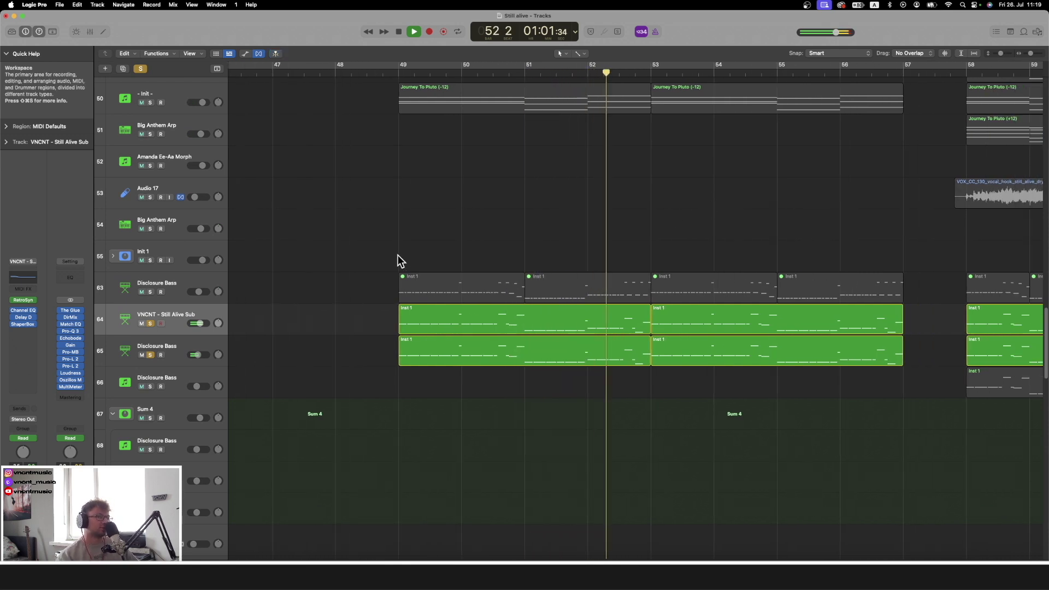
key(space)
Solo only VNCNT - Still Alive Sub, play it from bar 49, and show the track automation
click(146, 71)
key(s)
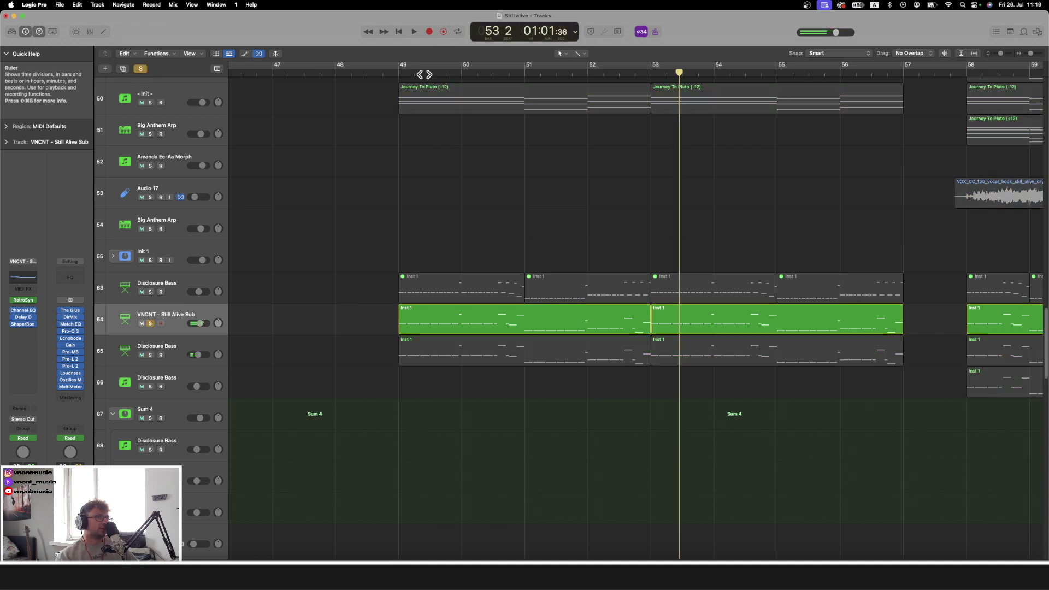
click(399, 75)
key(space)
key(a)
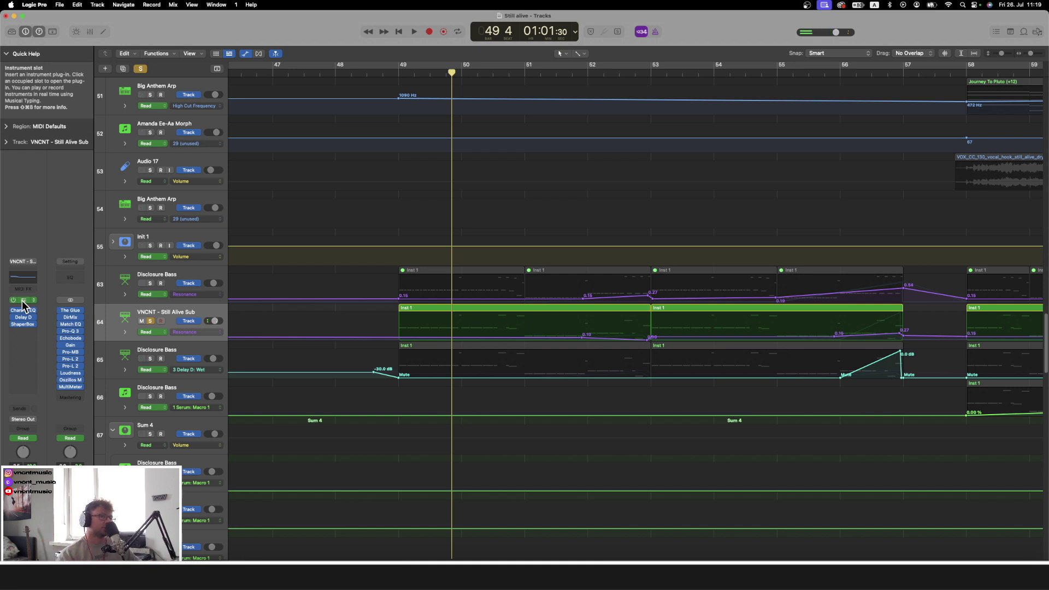
Show the Retro Synth on the VNCNT - Still Alive Sub track and browse its 03 Synth Bass presets without loading one
click(25, 301)
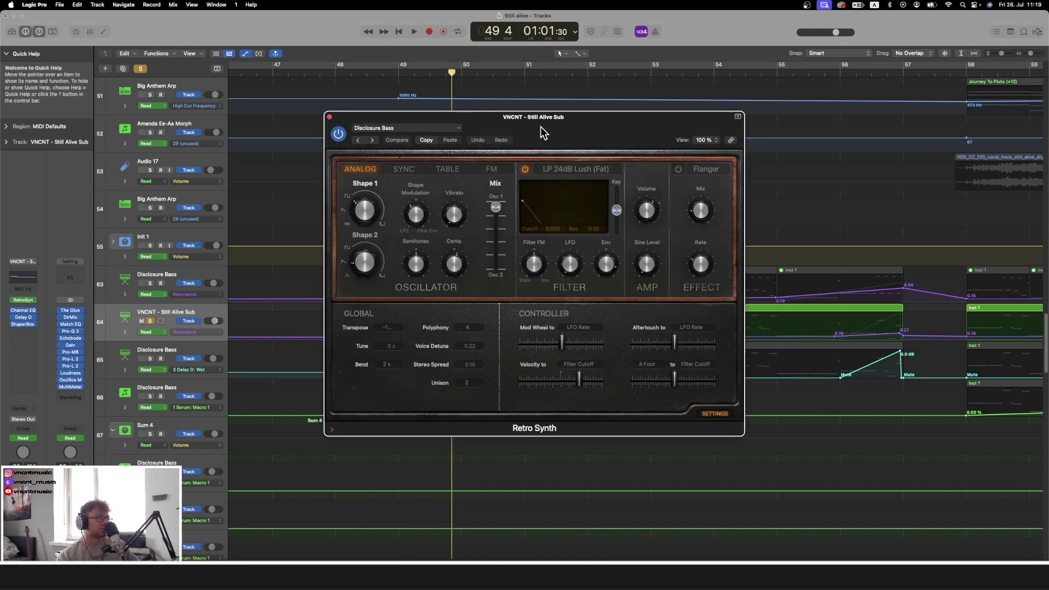
click(503, 109)
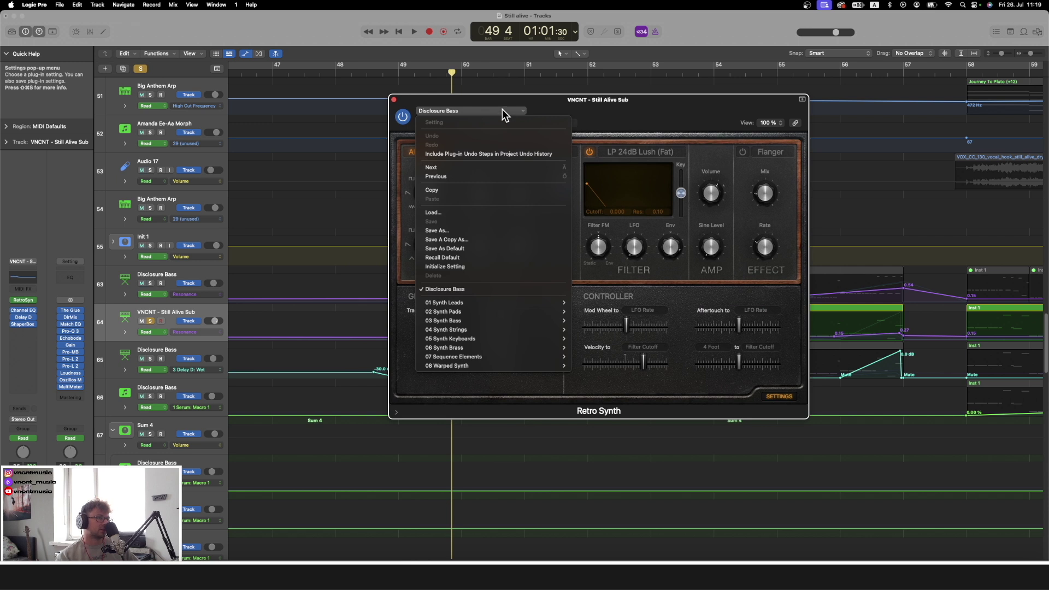
mouse_move(477, 323)
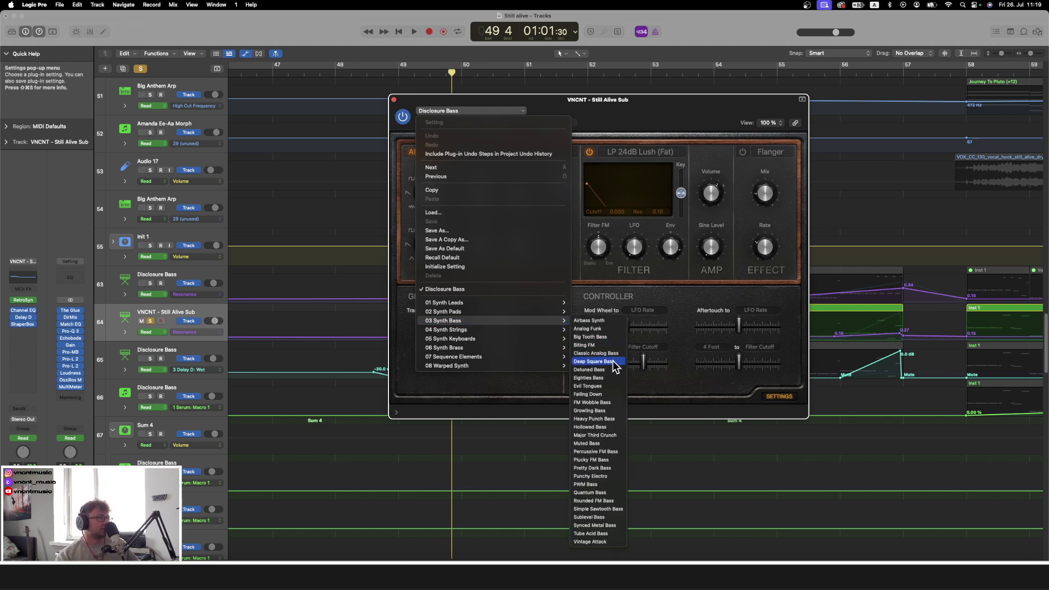
click(662, 113)
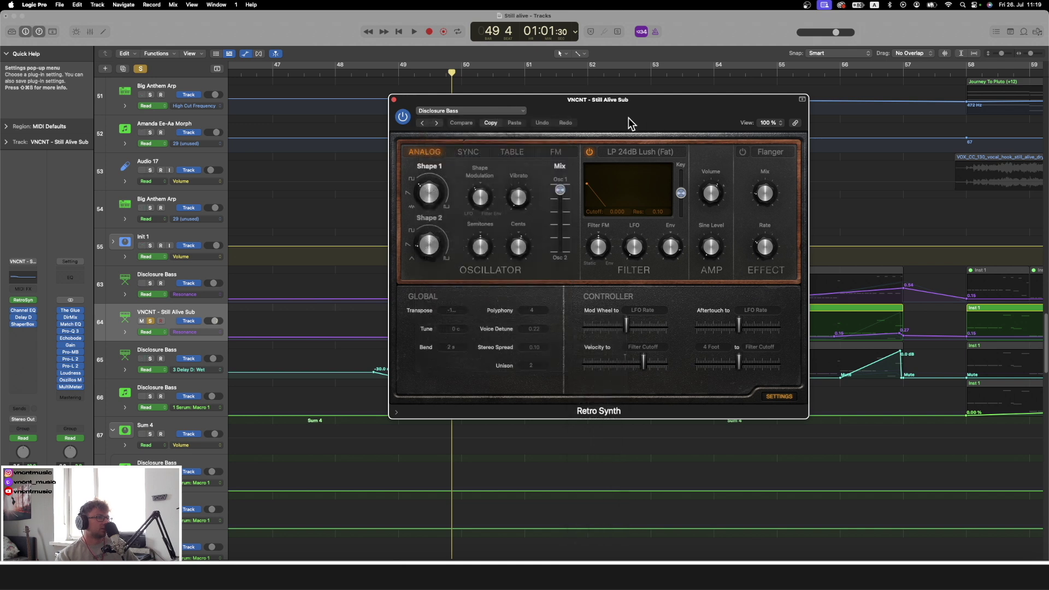
Move the Retro Synth window clear of the tracks, play the soloed sub from bar 49, and close the synth
drag(627, 116, 816, 106)
key(space)
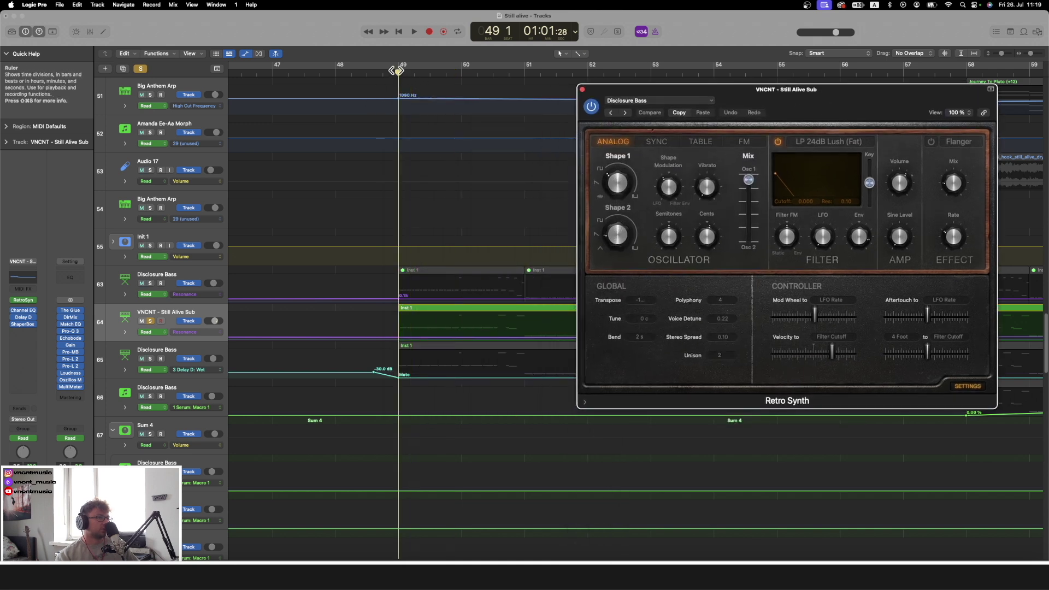
drag(916, 105, 876, 118)
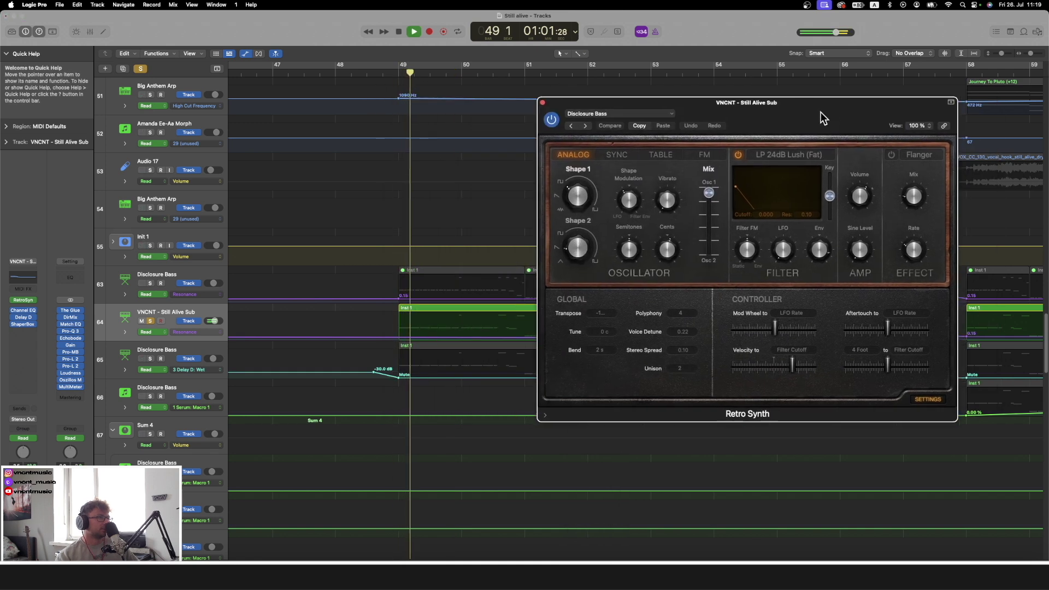
click(543, 102)
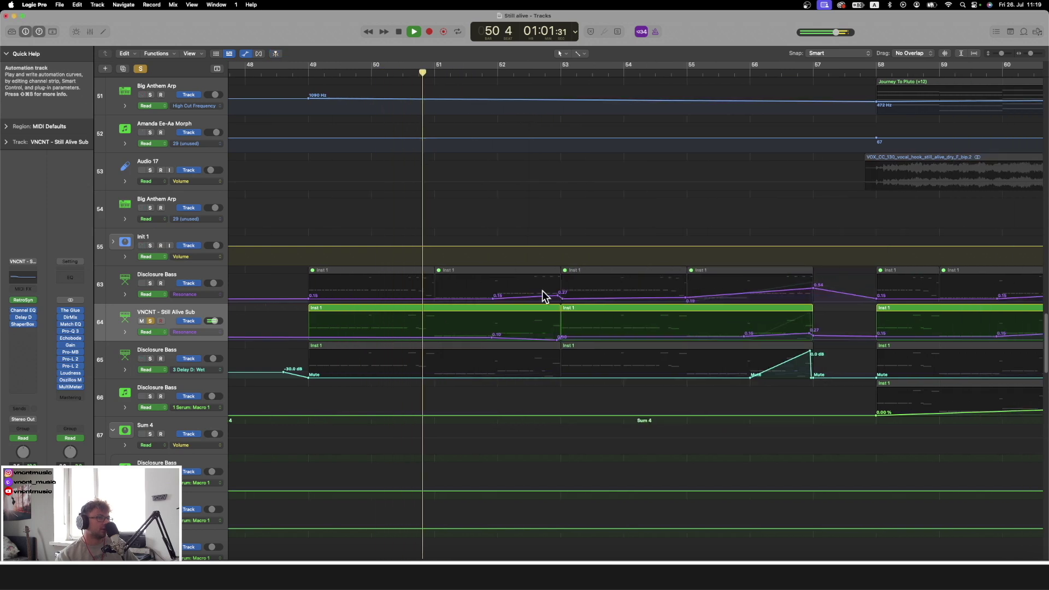
Display the Retro Synth: Cutoff automation on VNCNT - Still Alive Sub and replay the sub around bar 51
click(206, 332)
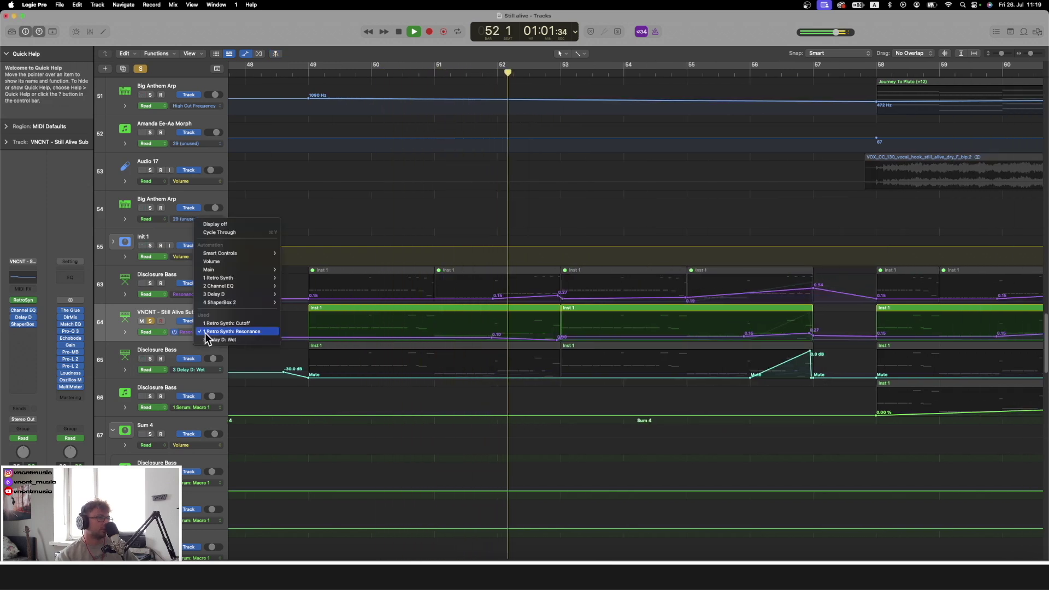
click(255, 324)
key(space)
mouse_move(466, 73)
mouse_down()
mouse_move(427, 75)
mouse_move(559, 79)
mouse_move(462, 87)
mouse_up()
key(space)
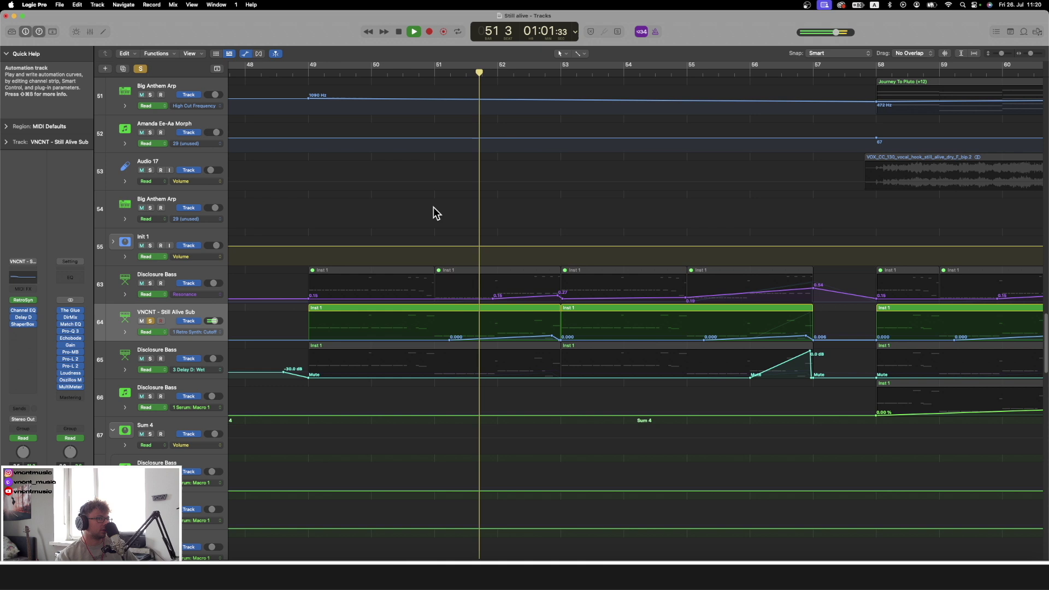
key(space)
Solo only Disclosure Bass on track 65, show its Krush effect, and play it from bar 49
click(190, 352)
click(309, 74)
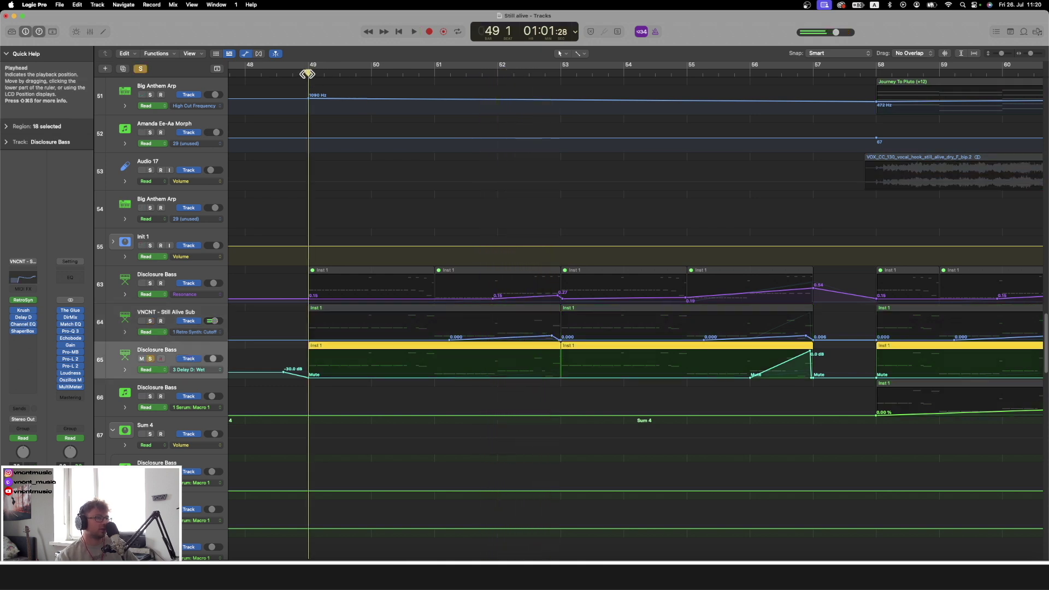
click(21, 312)
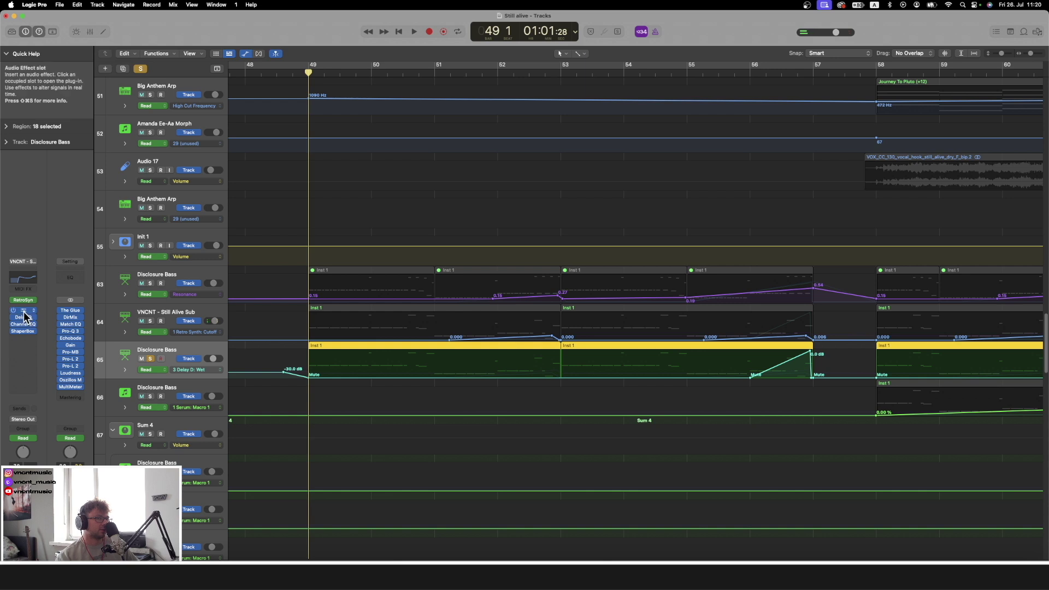
key(space)
click(328, 116)
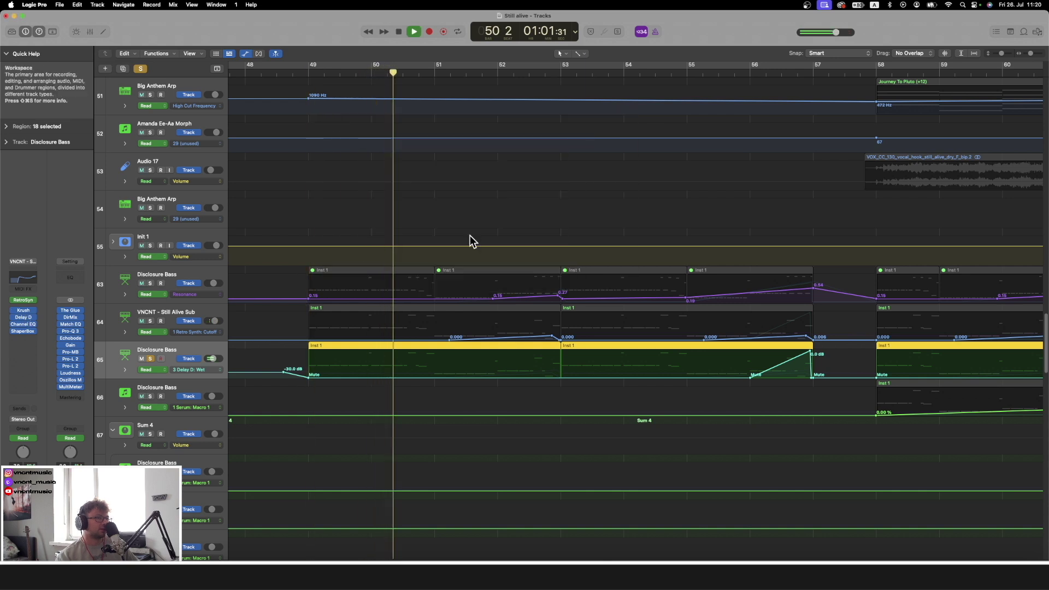
Add VNCNT - Still Alive Sub to the solo and play both bass layers, including the passage from bar 55 to 57
click(194, 317)
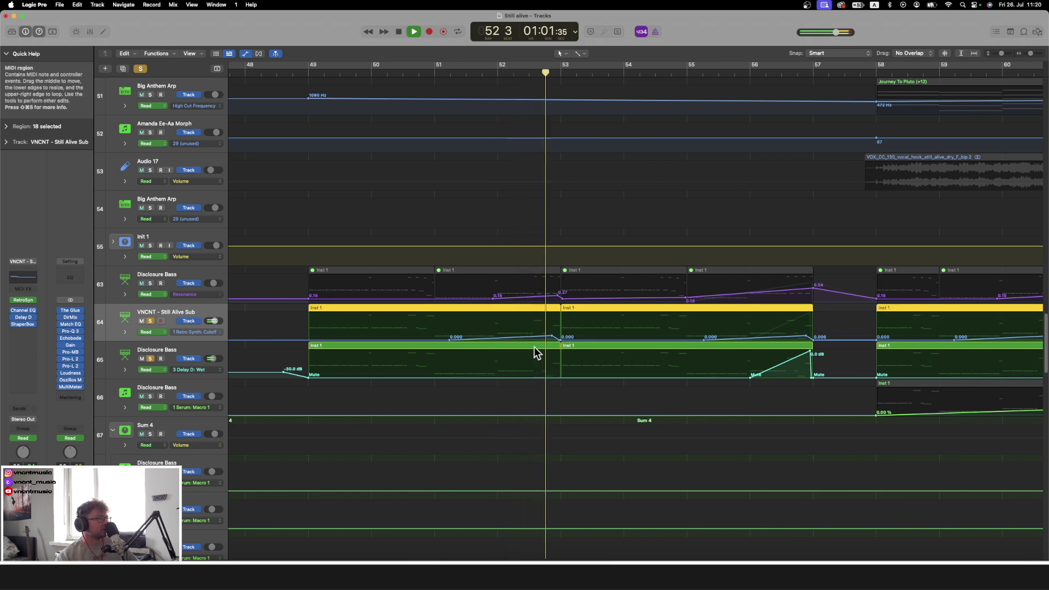
key(space)
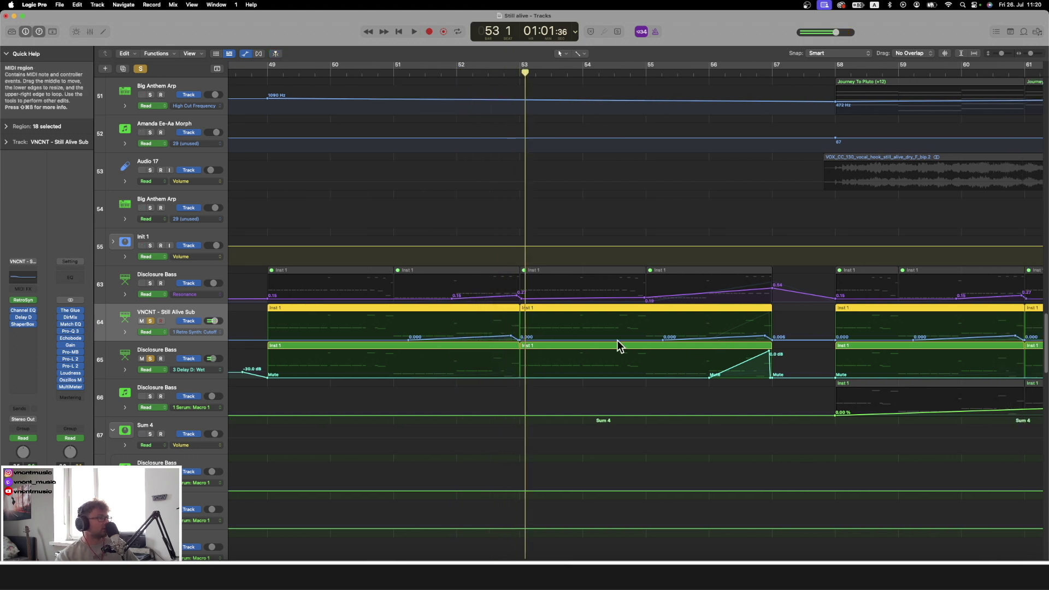
click(663, 74)
key(space)
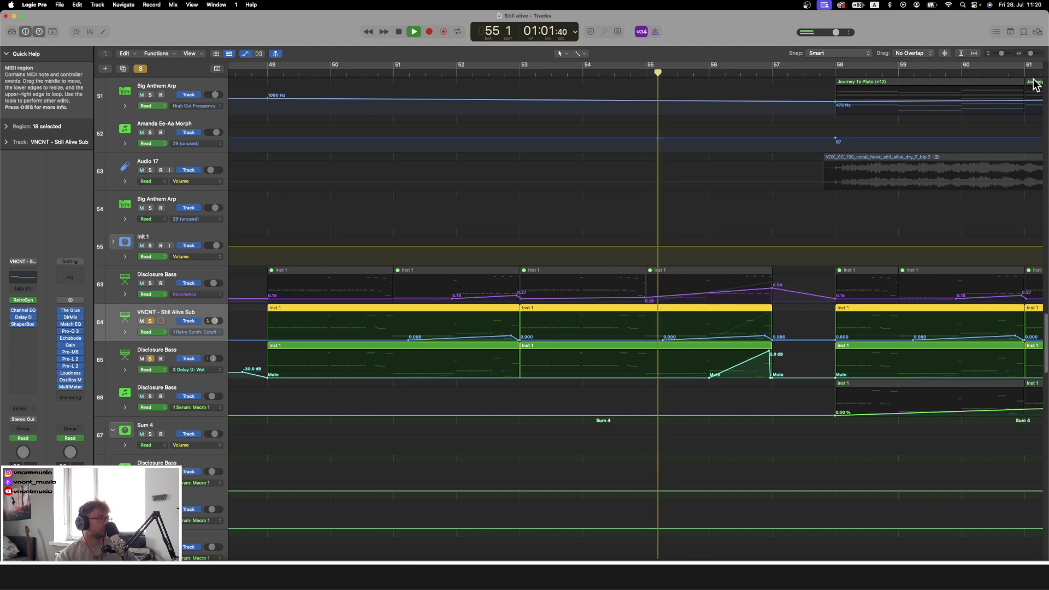
scroll(841, 190, right, 5)
key(super+s)
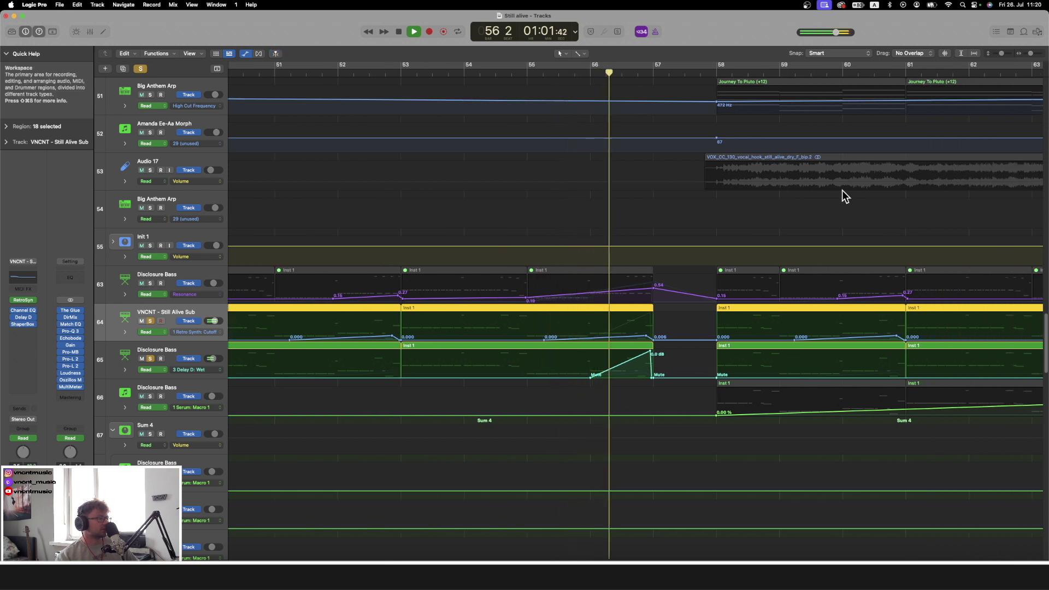
key(space)
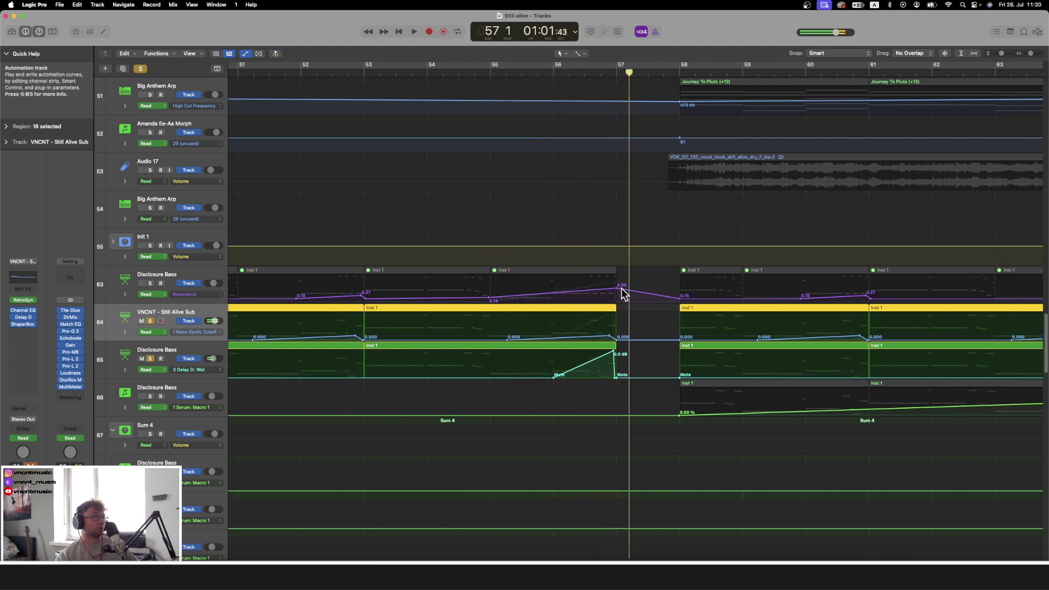
Inspect Delay Designer on tracks 65 and 64, and display the Delay D: Wet automation on VNCNT - Still Alive Sub
click(203, 347)
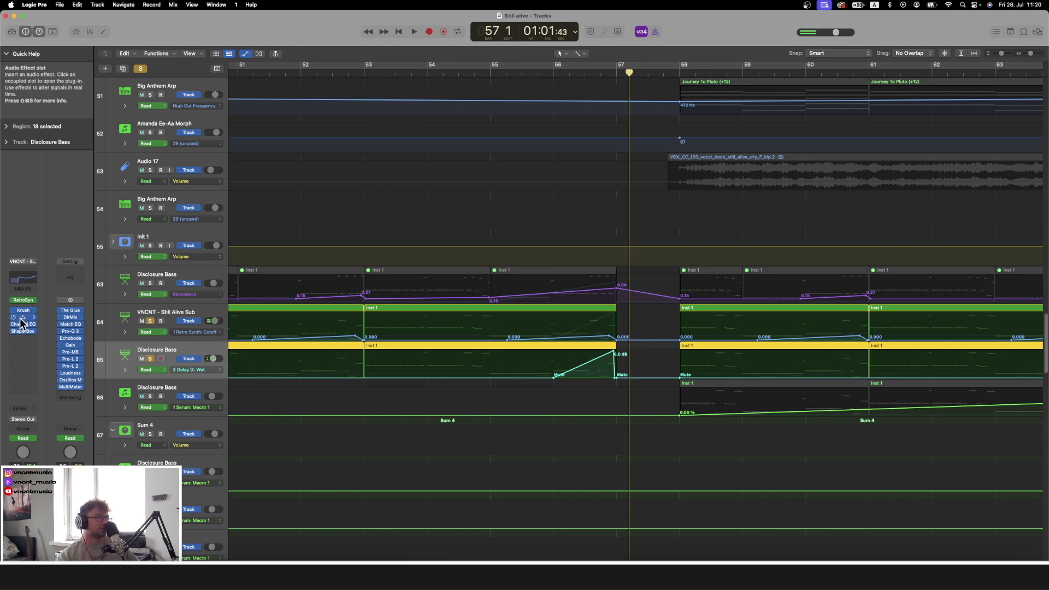
click(22, 317)
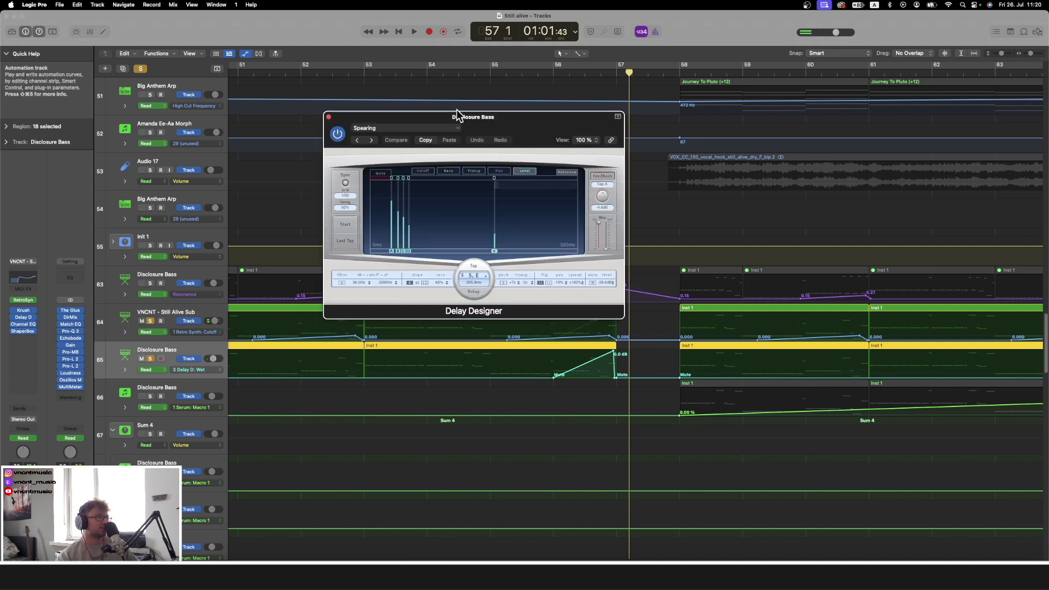
click(329, 117)
click(186, 315)
click(27, 317)
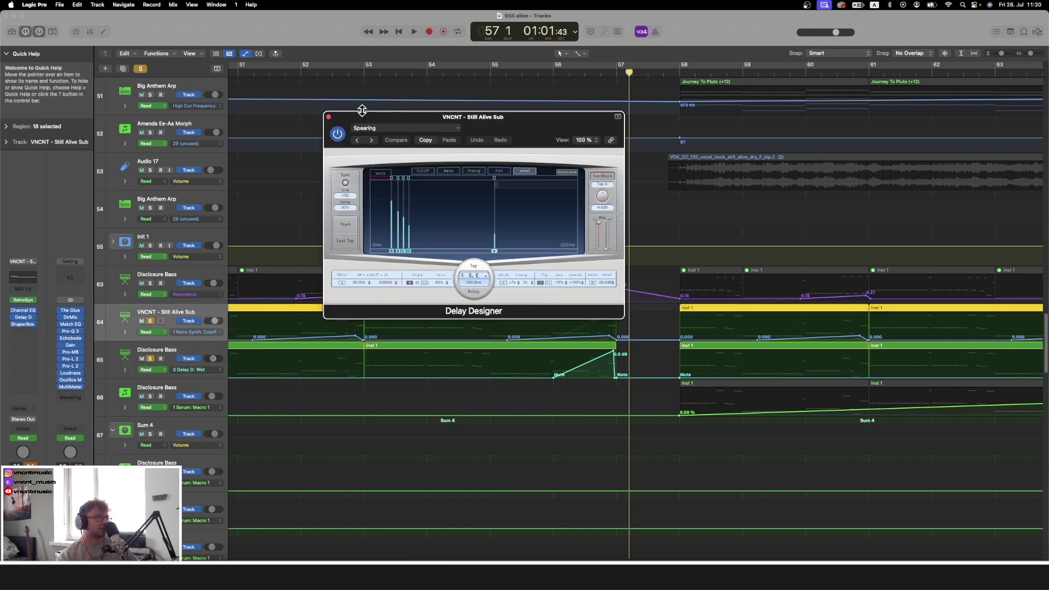
click(328, 117)
click(198, 332)
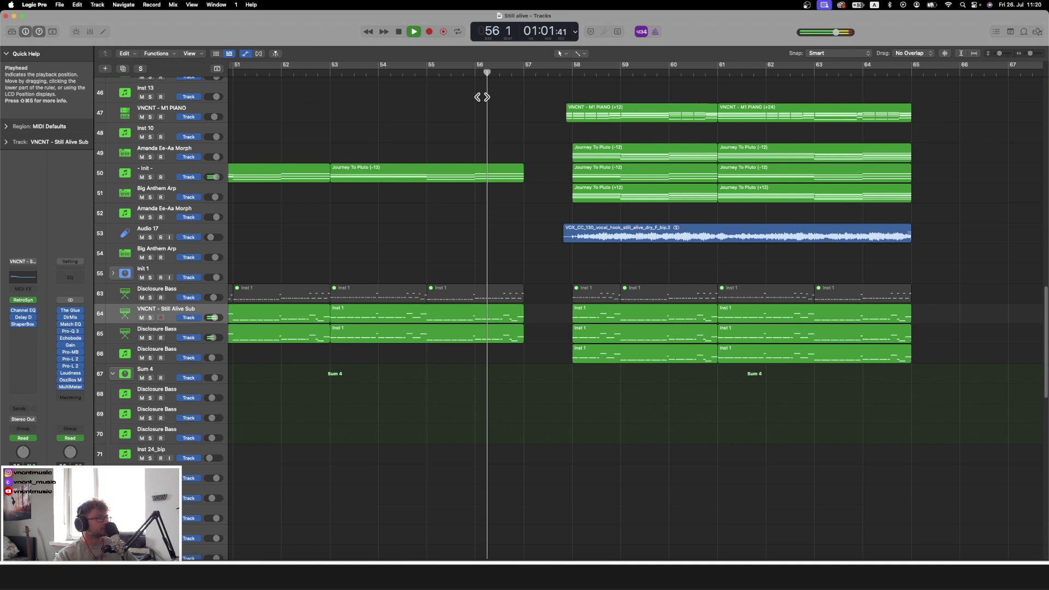
Stop playback, survey the wider arrangement, and play the full mix into the section at bar 58
key(space)
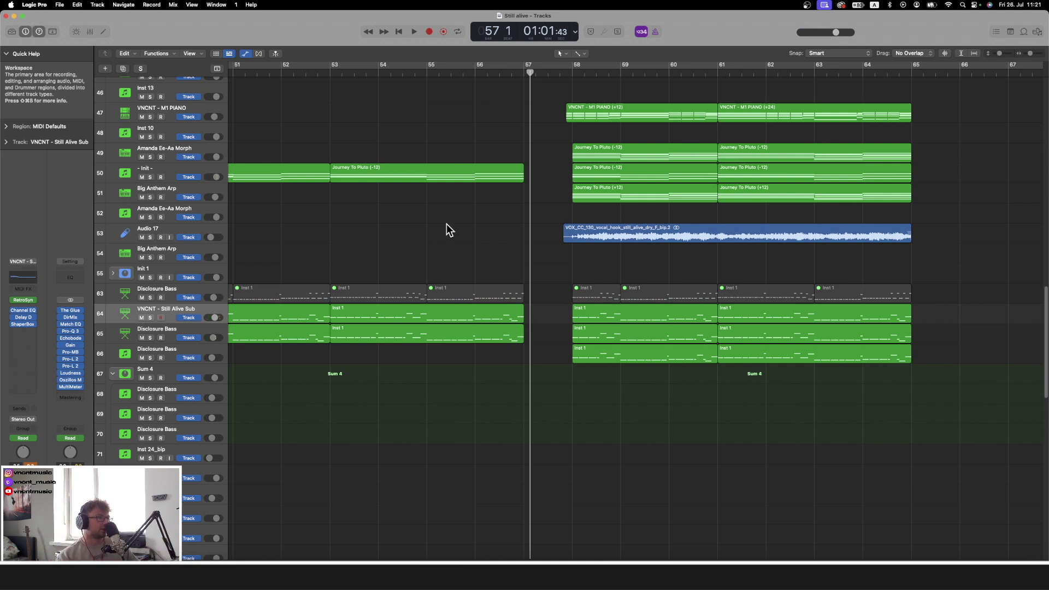
scroll(446, 225, right, 3)
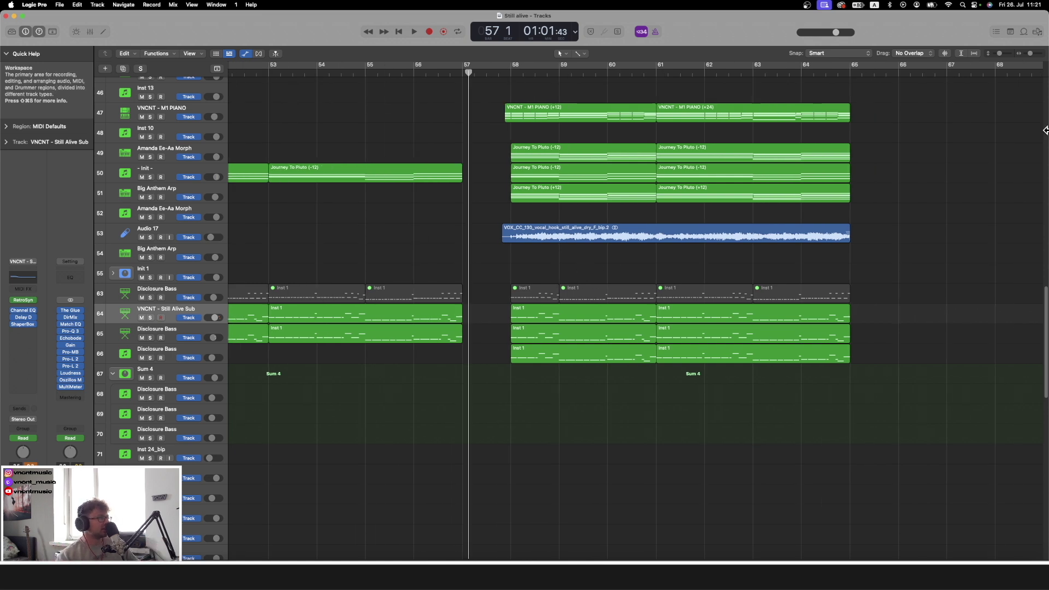
drag(1029, 54, 1028, 53)
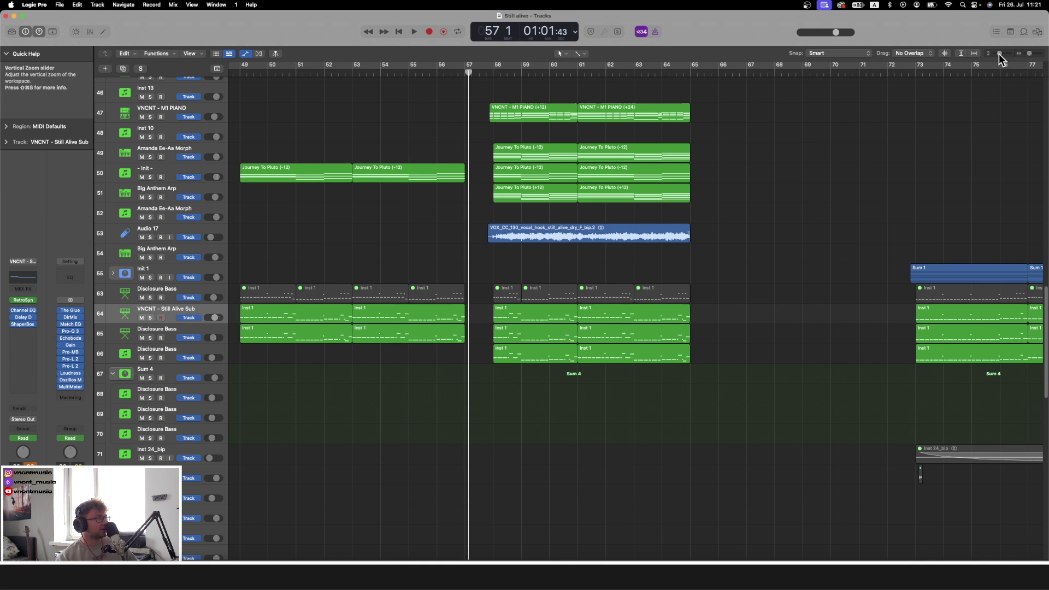
key(super+Up)
scroll(765, 238, left, 3)
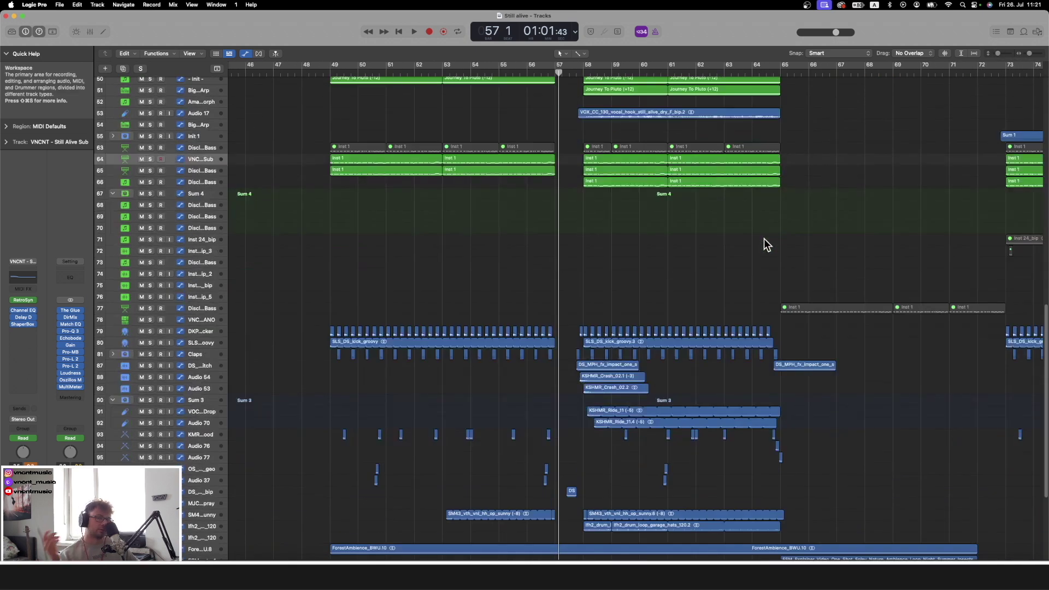
scroll(761, 238, up, 4)
key(space)
drag(1029, 54, 1001, 54)
scroll(863, 170, right, 3)
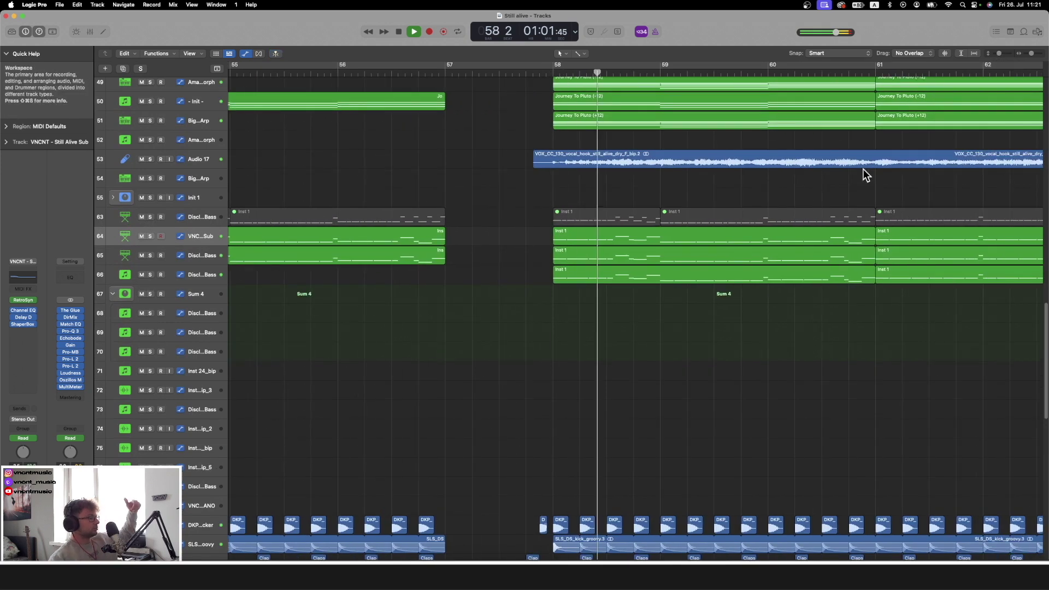
key(space)
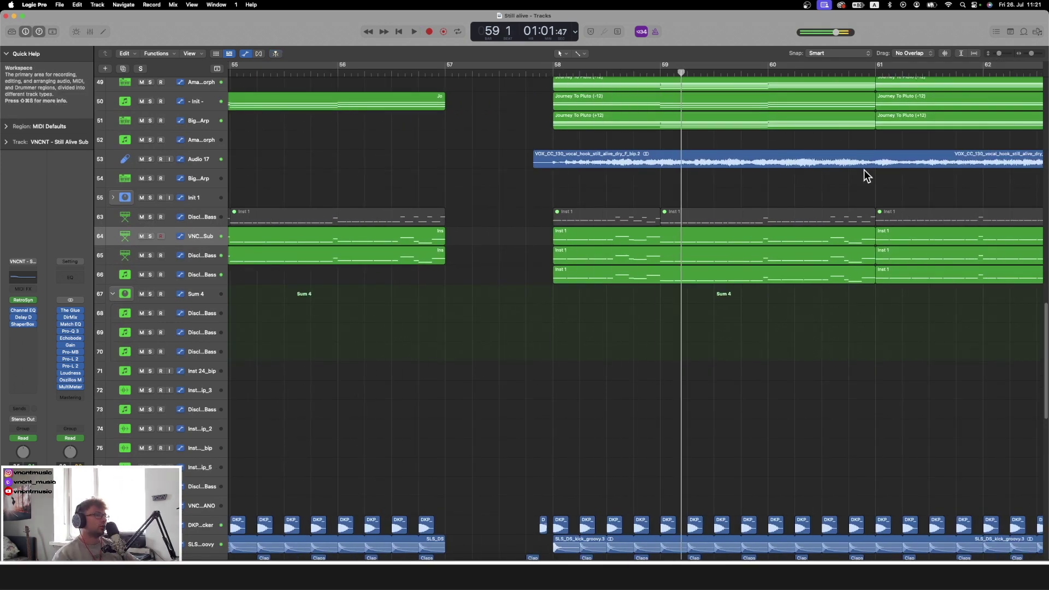
Solo the three bass tracks 64, 65 and 66 and play them together from bar 58
drag(151, 237, 151, 275)
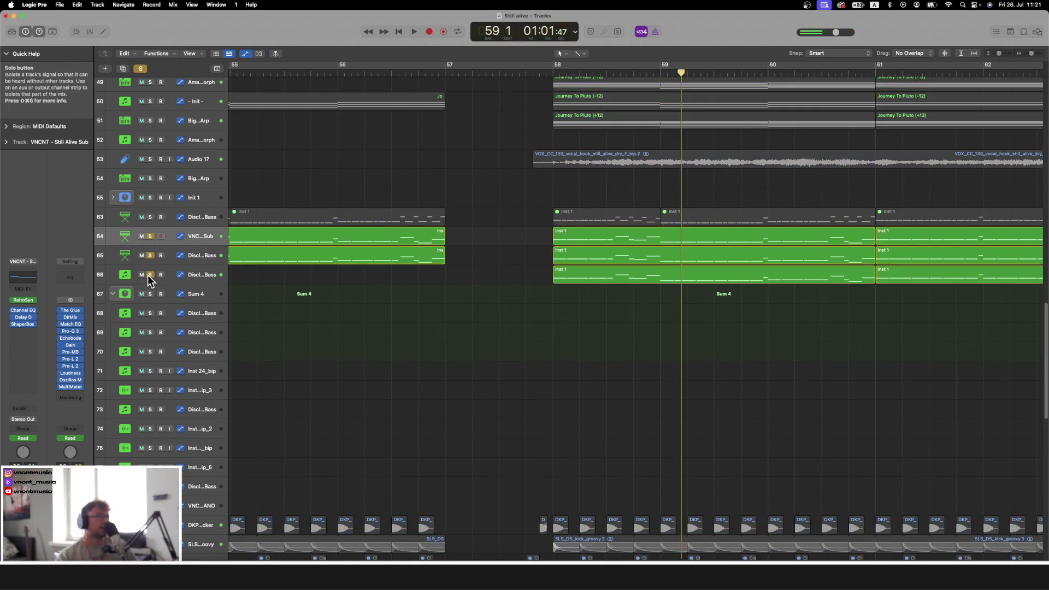
click(574, 66)
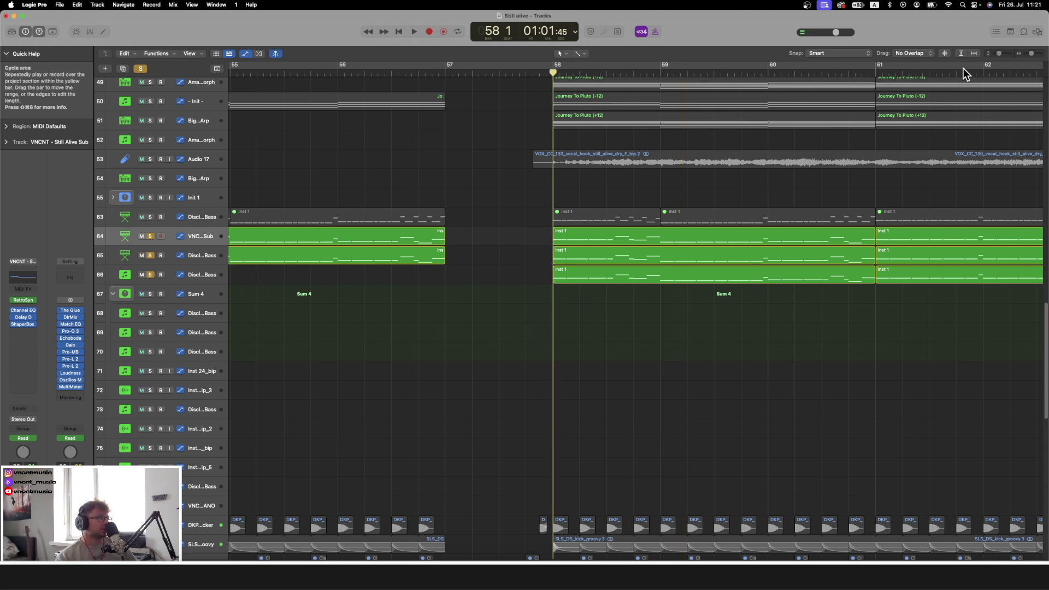
click(1005, 55)
key(space)
scroll(699, 345, right, 2)
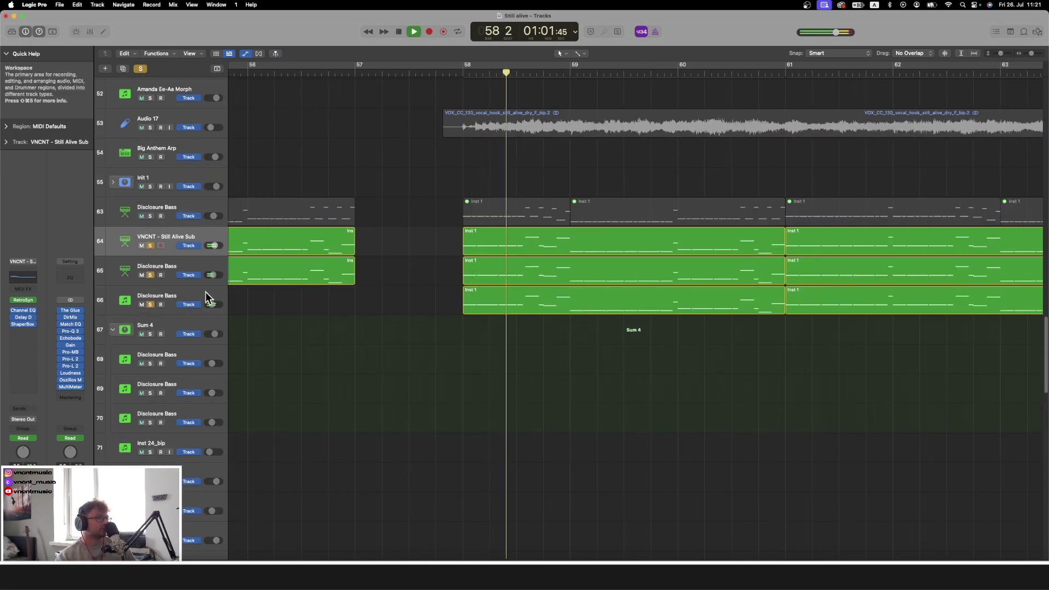
key(space)
Leave only Disclosure Bass on track 66 soloed, show the track automation, and return the playhead to bar 58
click(150, 275)
click(150, 246)
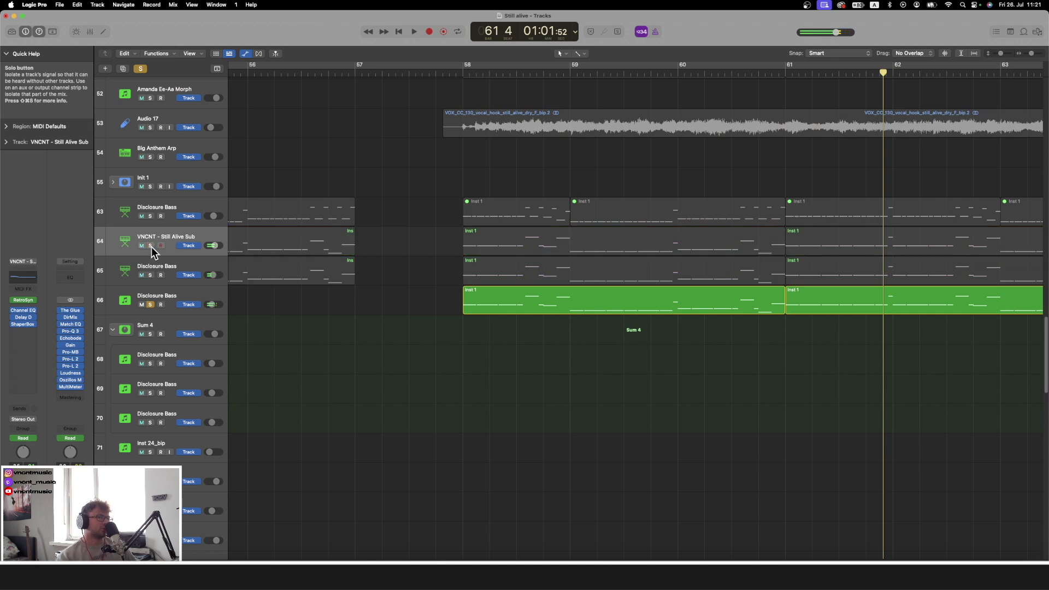
click(192, 299)
key(a)
click(464, 68)
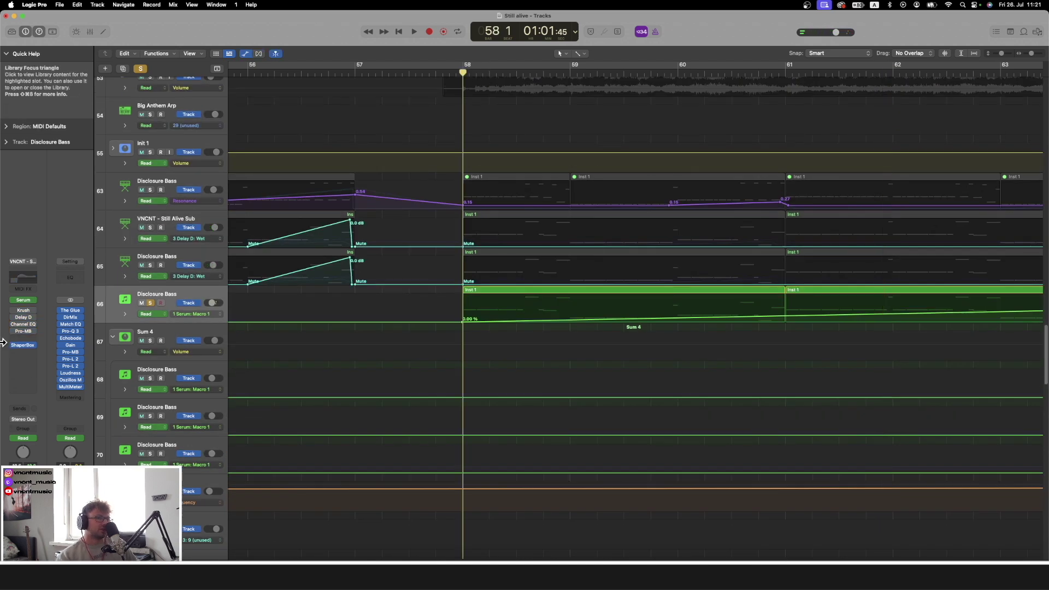
Play track 66 with its effects bypassed, and again with Krush, Delay Designer, Channel EQ and Pro-MB active
key(space)
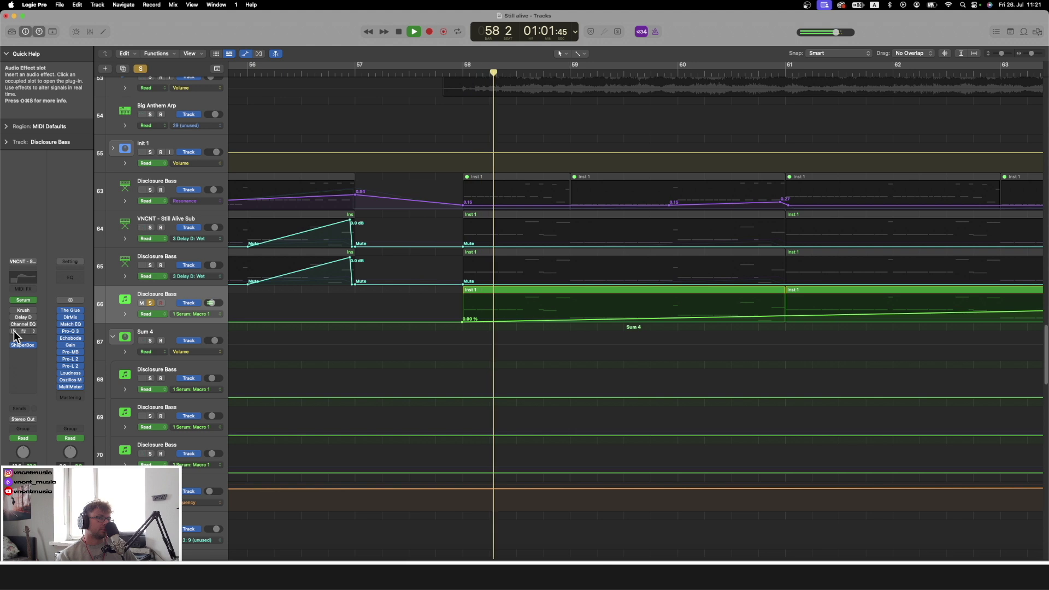
key(space)
key(space)
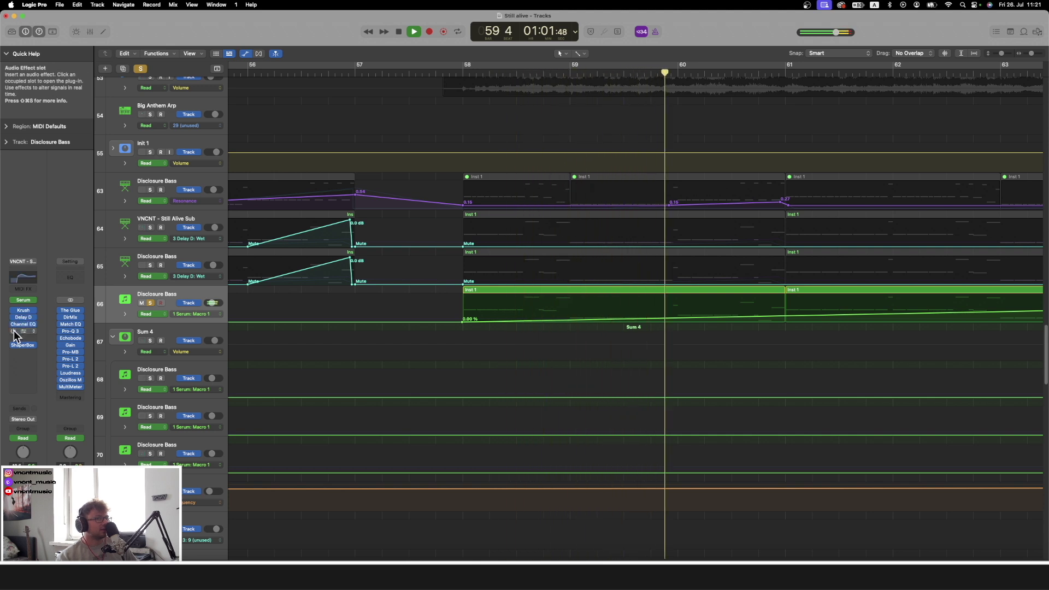
key(space)
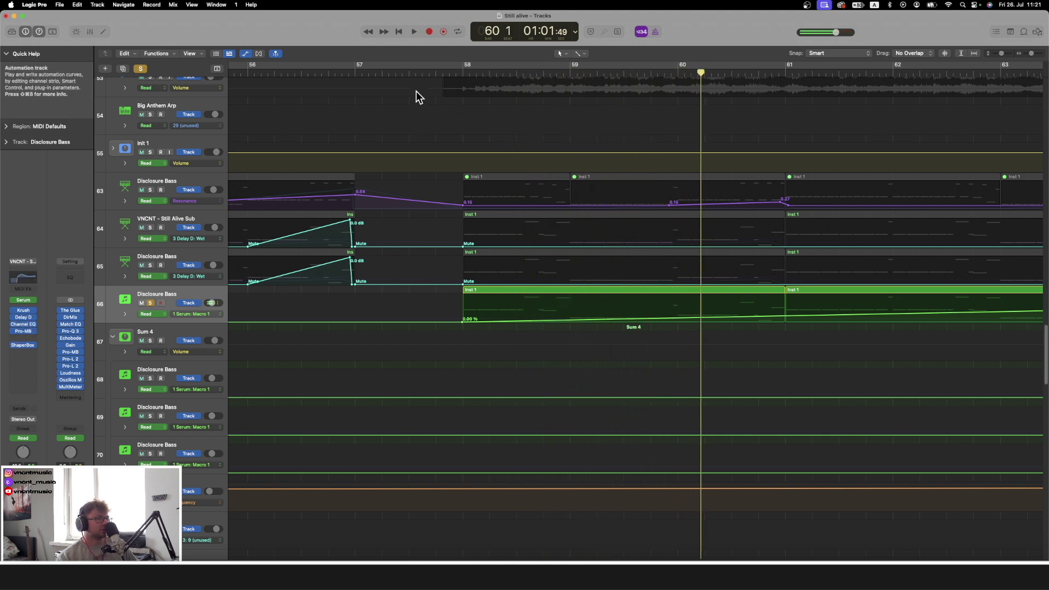
Play the soloed Disclosure Bass on track 66 from bar 58
click(465, 73)
key(space)
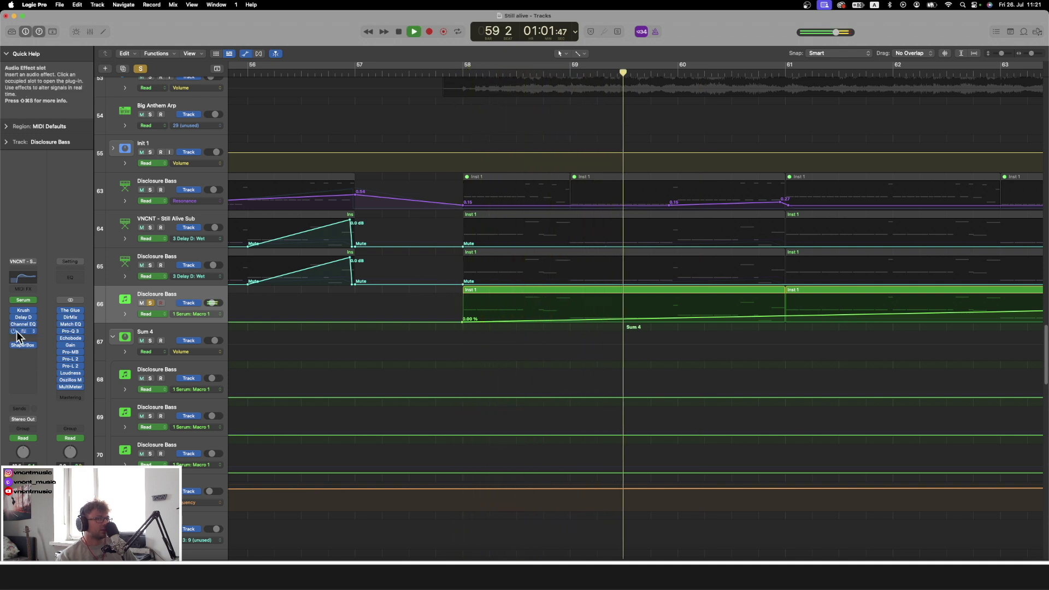
key(space)
Open Serum on track 66 and look up its preset Start Again Band Bass Pluck in the _VNCNT_ preset folder
click(24, 300)
click(446, 72)
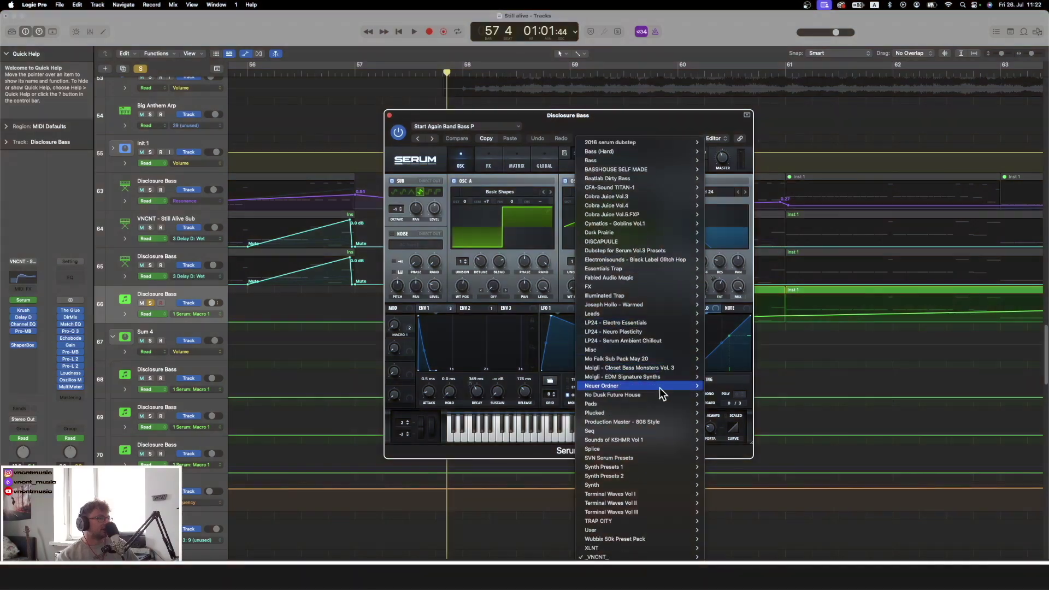
mouse_move(655, 557)
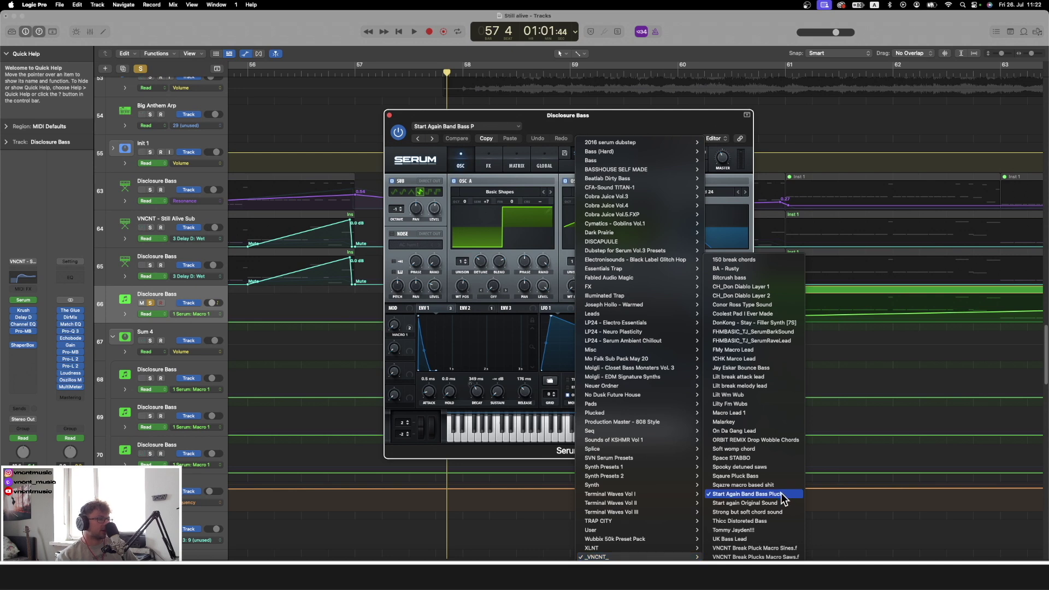
click(558, 125)
drag(558, 125, 746, 118)
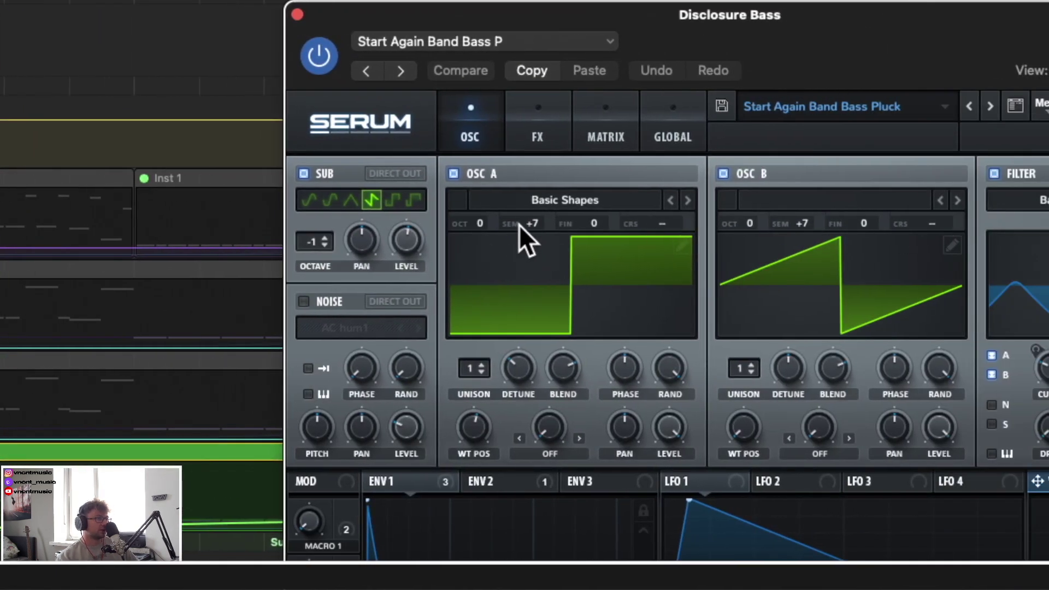
Show Serum's effects page and play the bass from just before bar 58 to compare Hyper/Dimension off and on
click(538, 131)
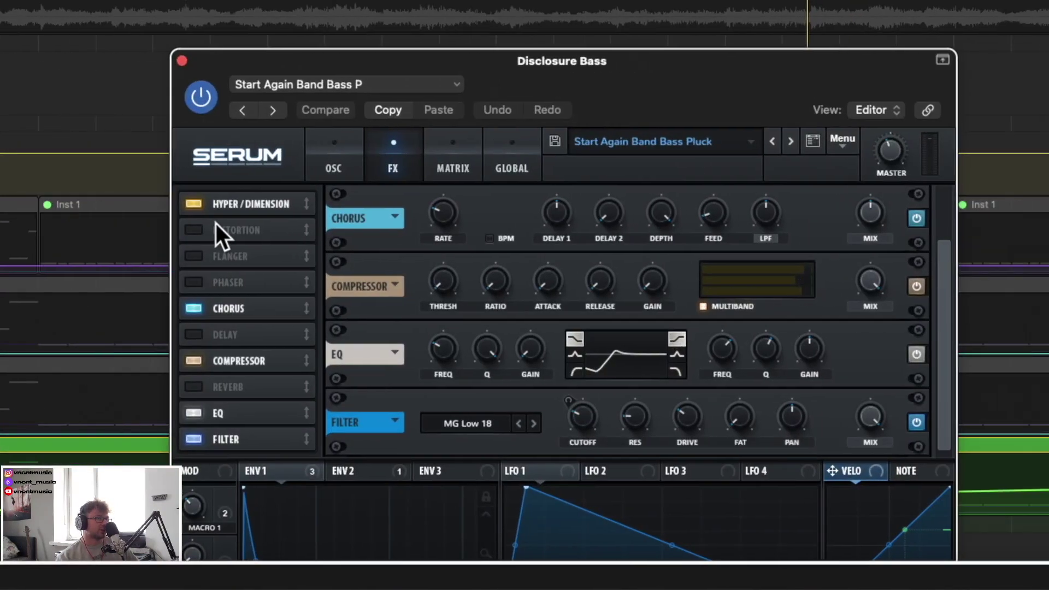
click(193, 203)
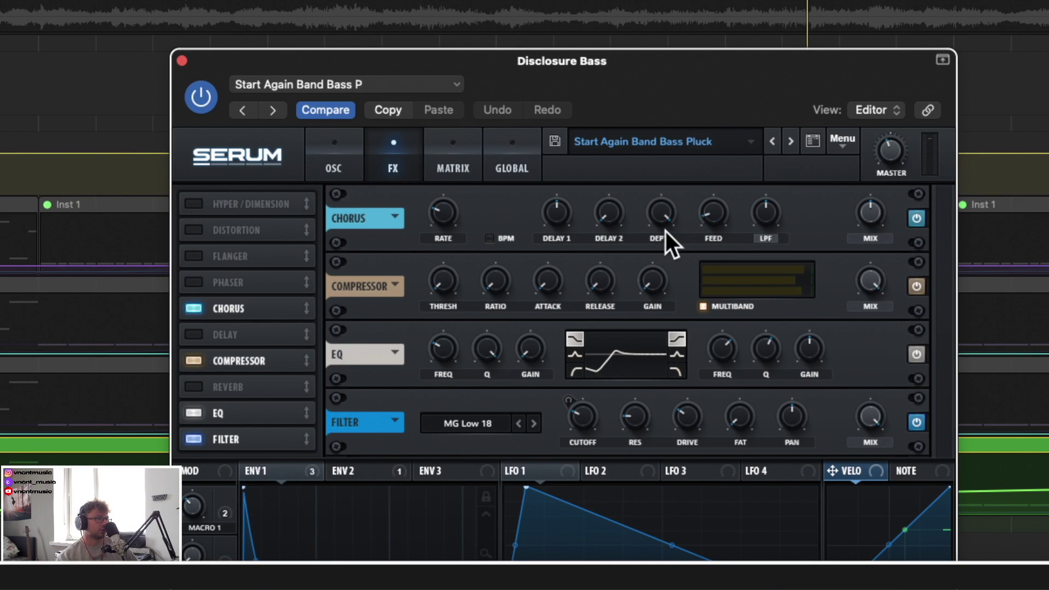
key(space)
click(192, 204)
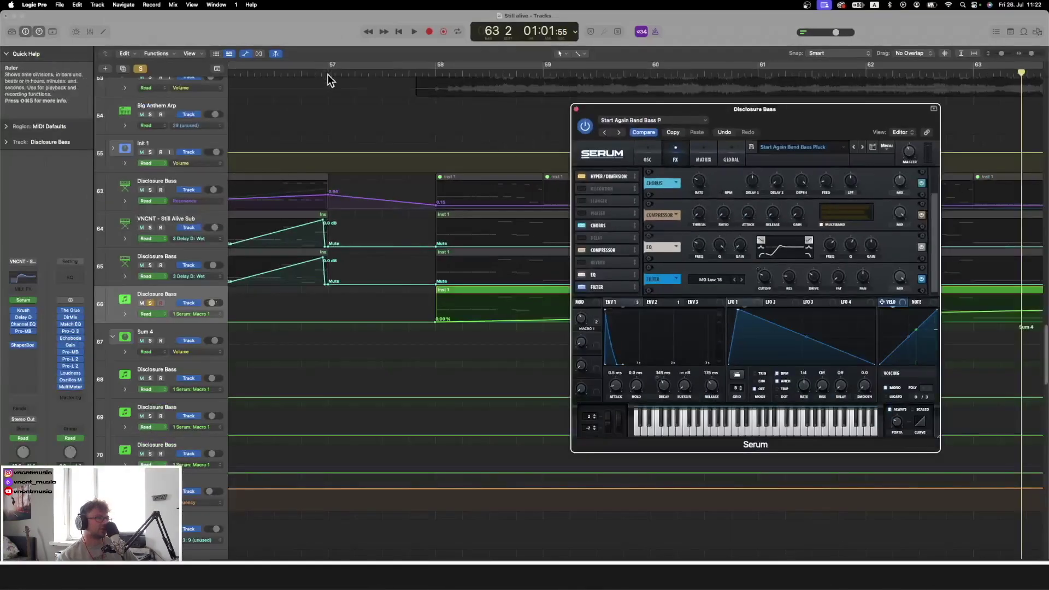
key(space)
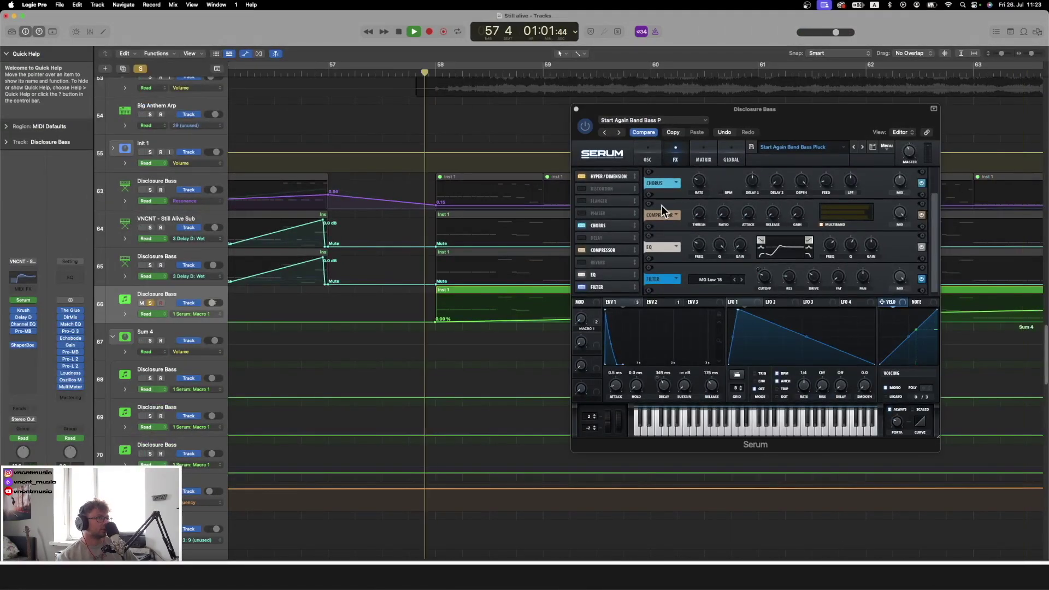
click(549, 174)
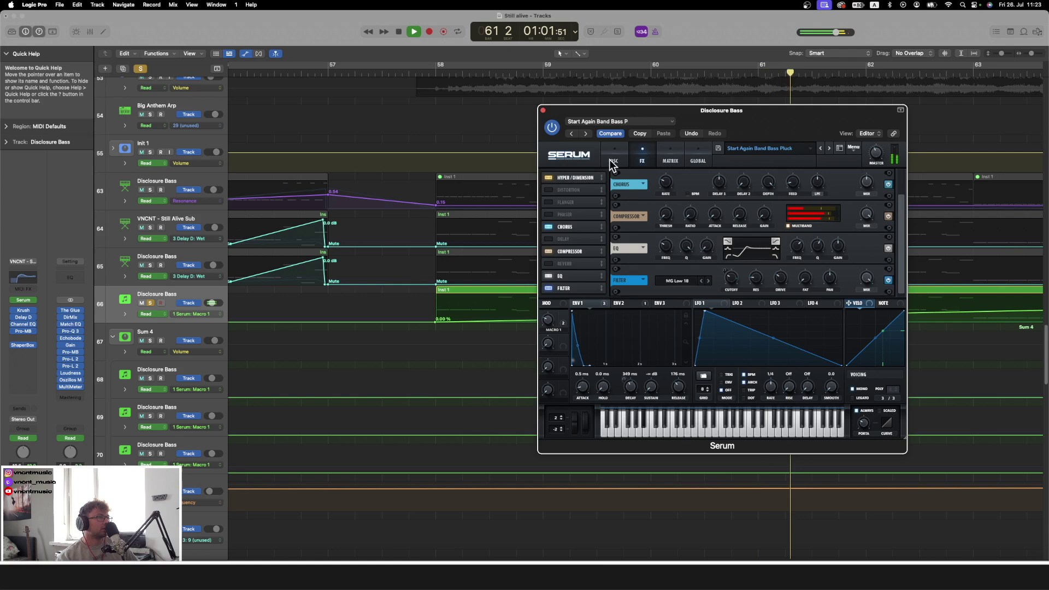
key(space)
Close Serum and display the Delay D Wet automation on track 66
key(super+w)
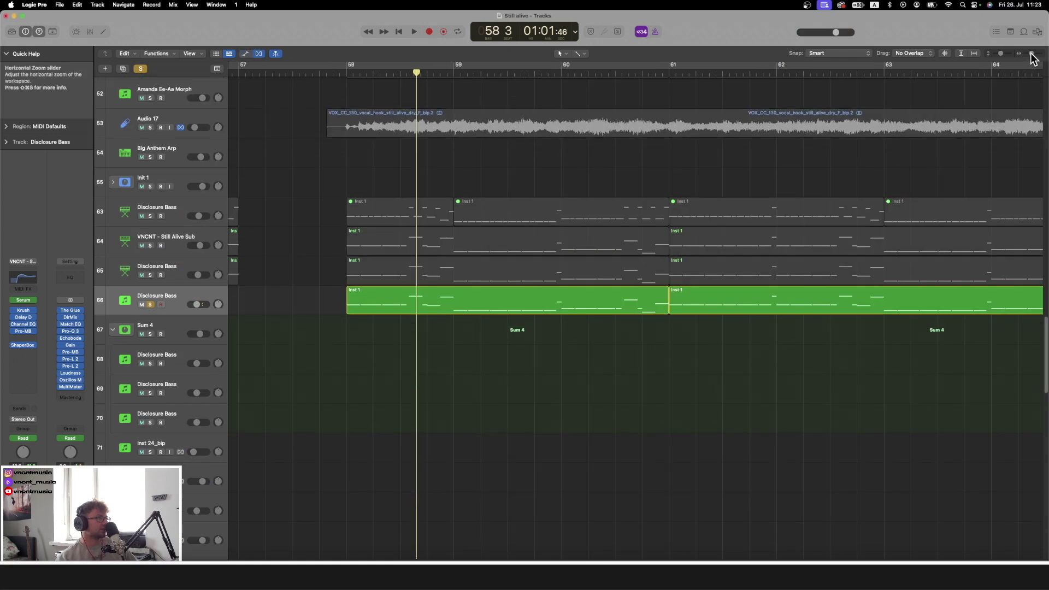
key(super+Left)
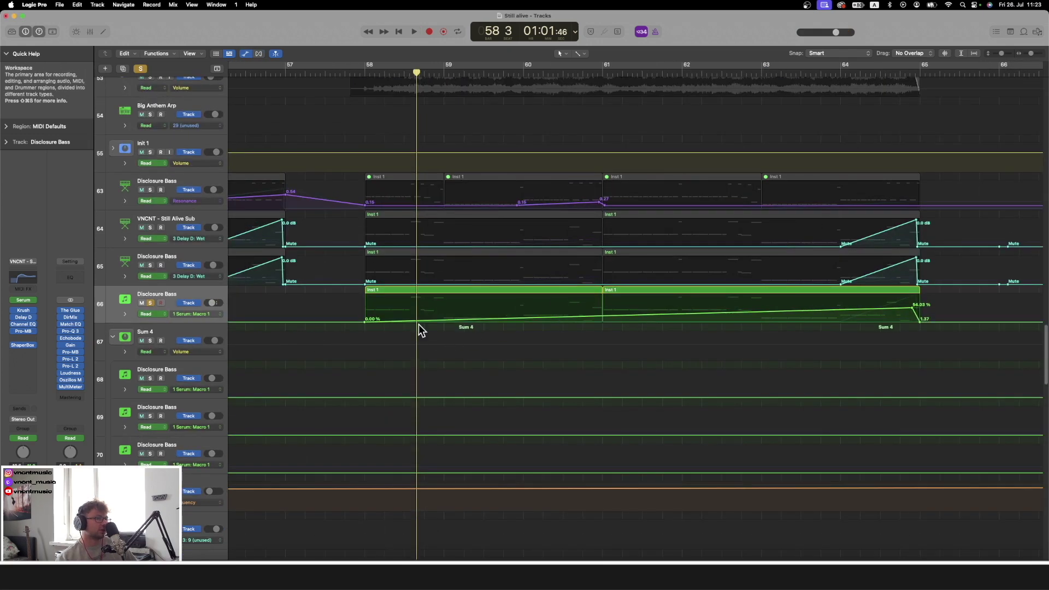
click(191, 314)
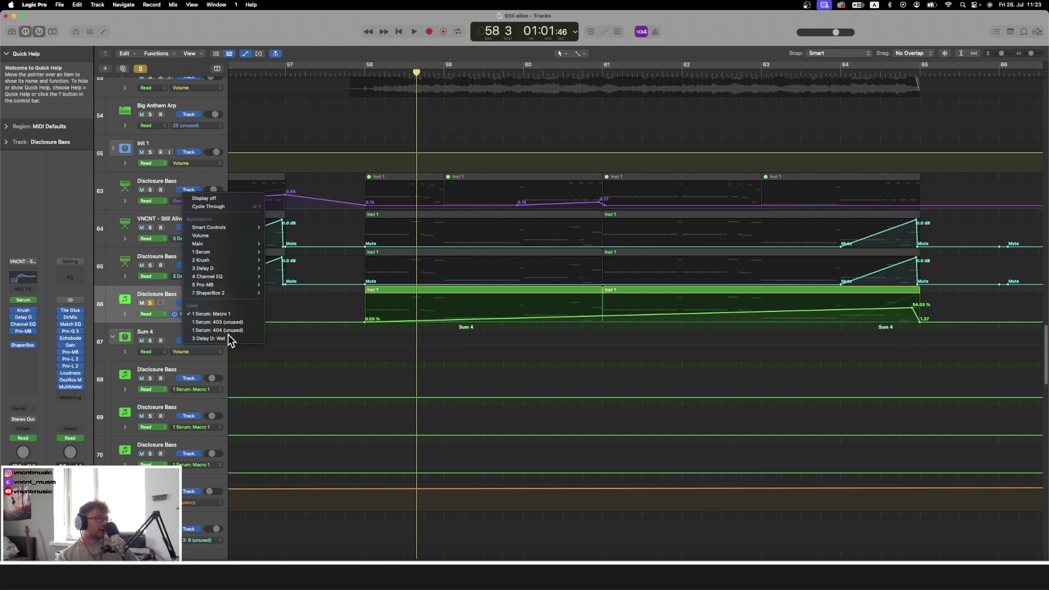
click(209, 339)
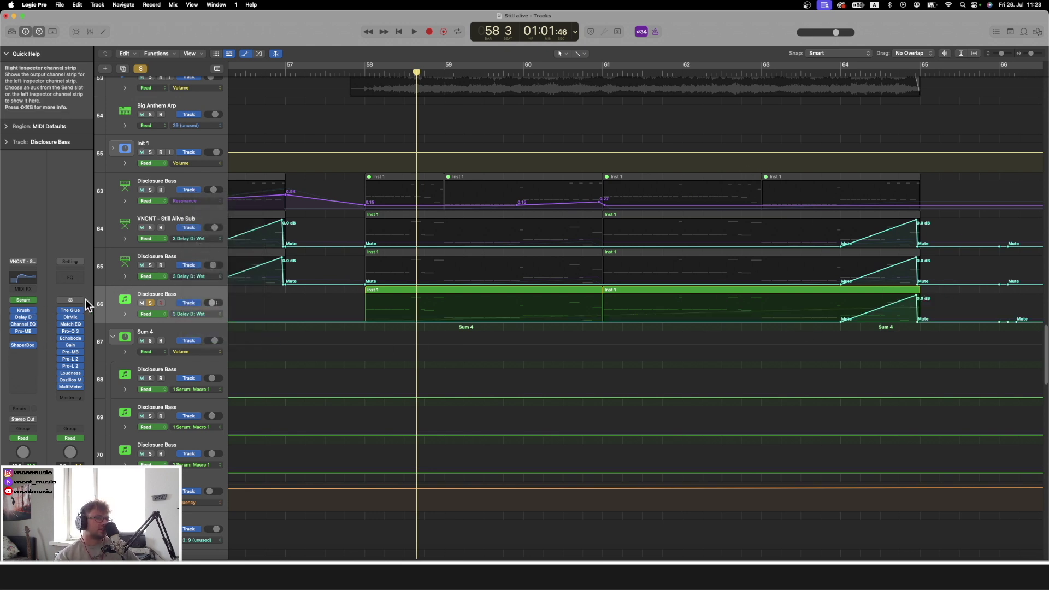
Play the bass delay automation from just before bar 64, and toggle the solo on tracks 65 and 64
click(816, 75)
key(space)
scroll(813, 251, right, 5)
click(162, 251)
key(s)
click(176, 220)
key(s)
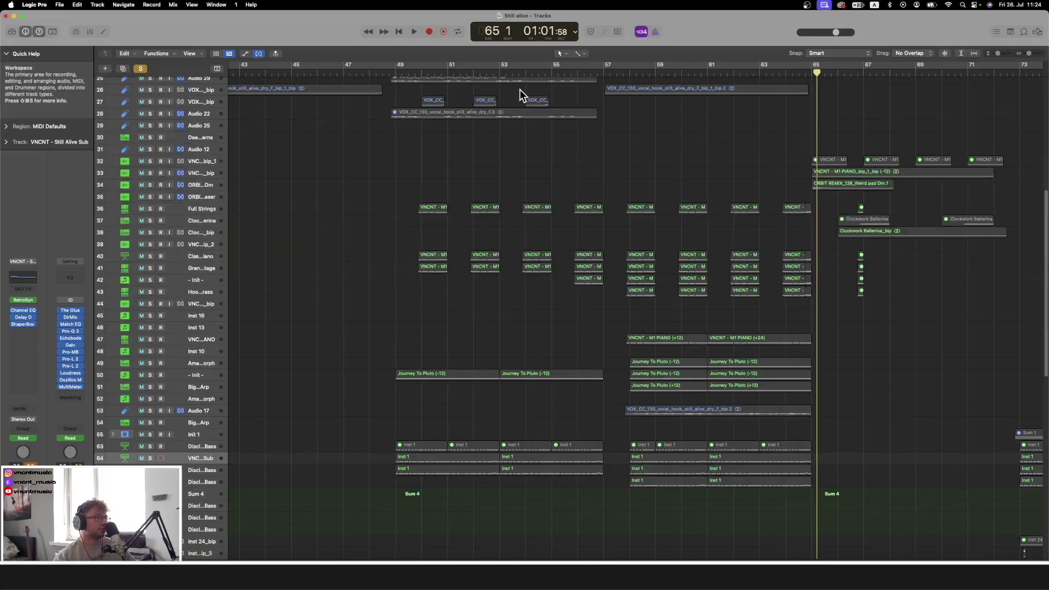
Go to the drum section with its tracks from 79 to 100 soloed and play the drums together from bar 49
scroll(506, 182, down, 3)
scroll(506, 181, up, 8)
scroll(507, 182, down, 15)
double_click(394, 74)
drag(1001, 54, 1031, 54)
scroll(632, 244, up, 7)
scroll(639, 232, down, 4)
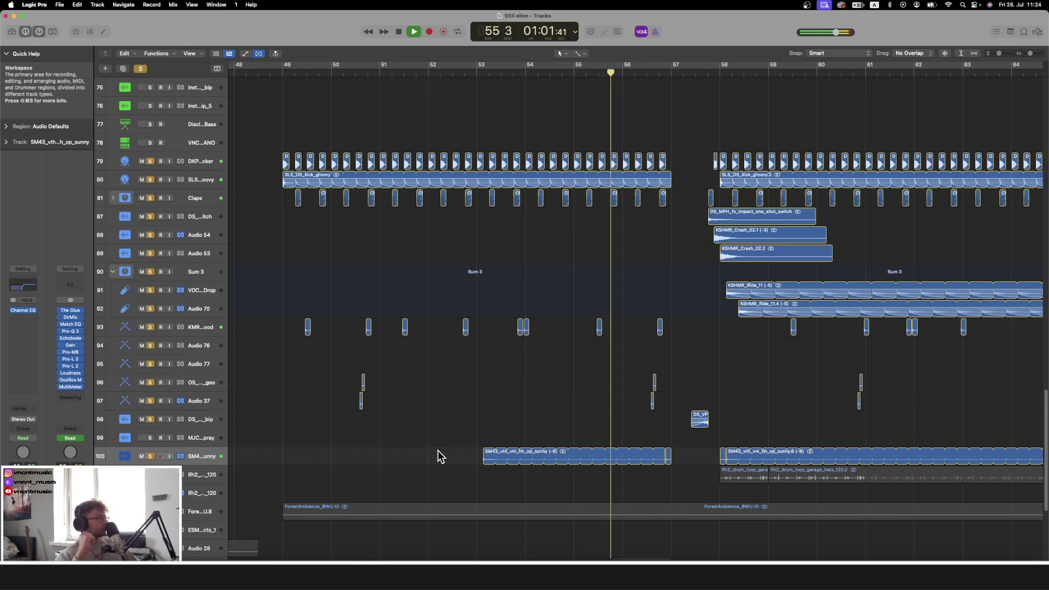
Follow the soloed drums past bar 58 and add the garage hats loop on track 101 to the solo
scroll(693, 398, right, 5)
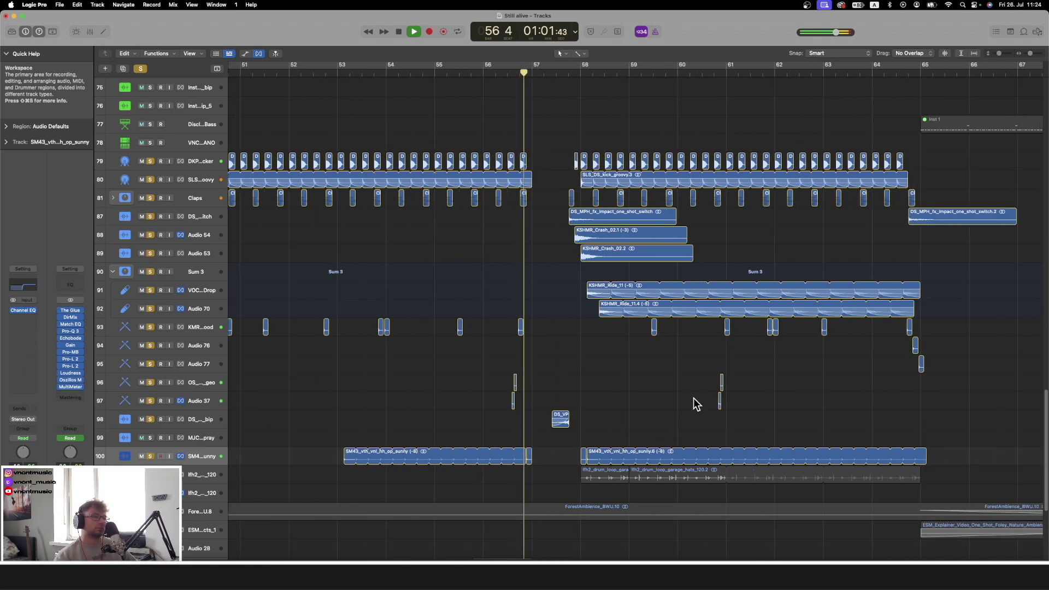
scroll(693, 400, right, 4)
scroll(694, 400, down, 1)
scroll(508, 351, left, 2)
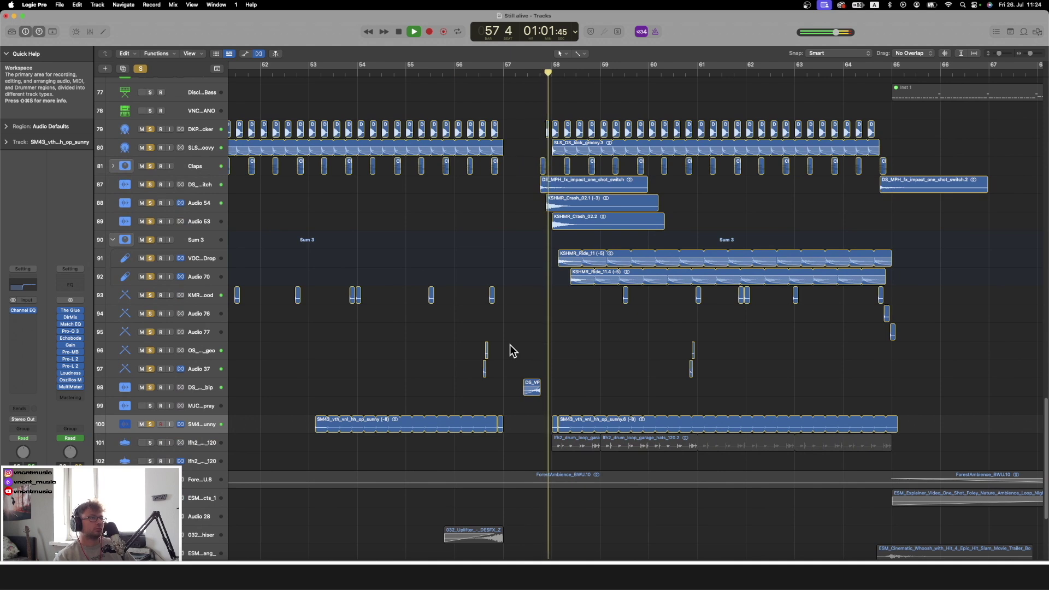
scroll(707, 343, down, 10)
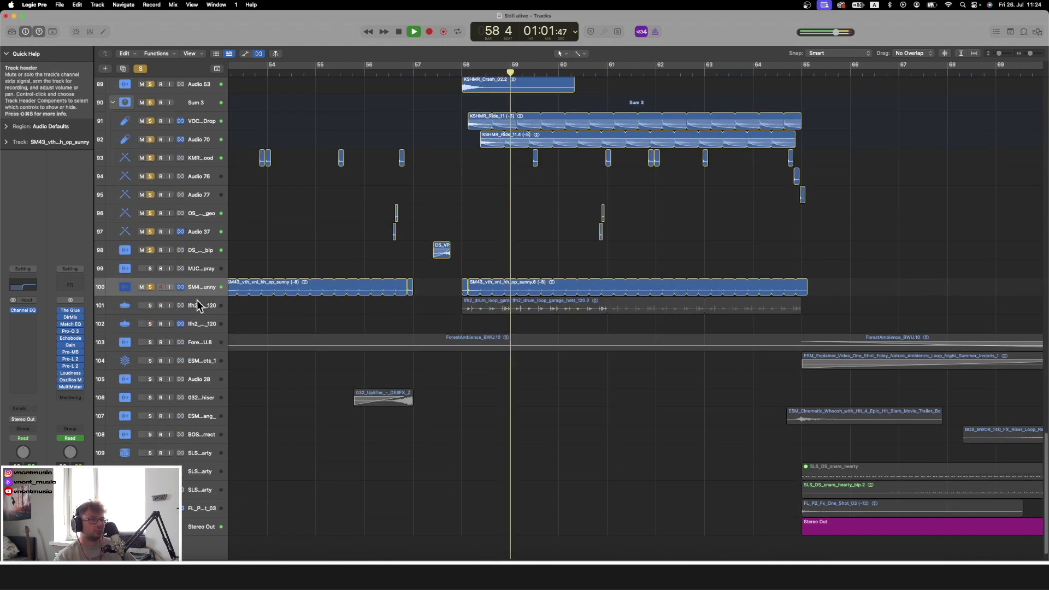
click(196, 302)
click(624, 376)
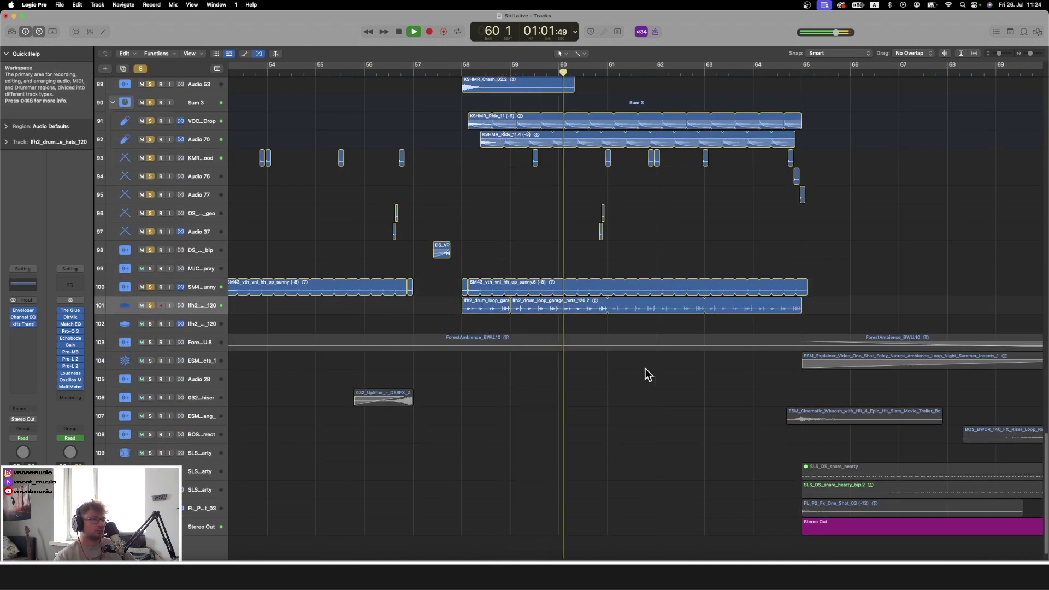
scroll(610, 365, up, 6)
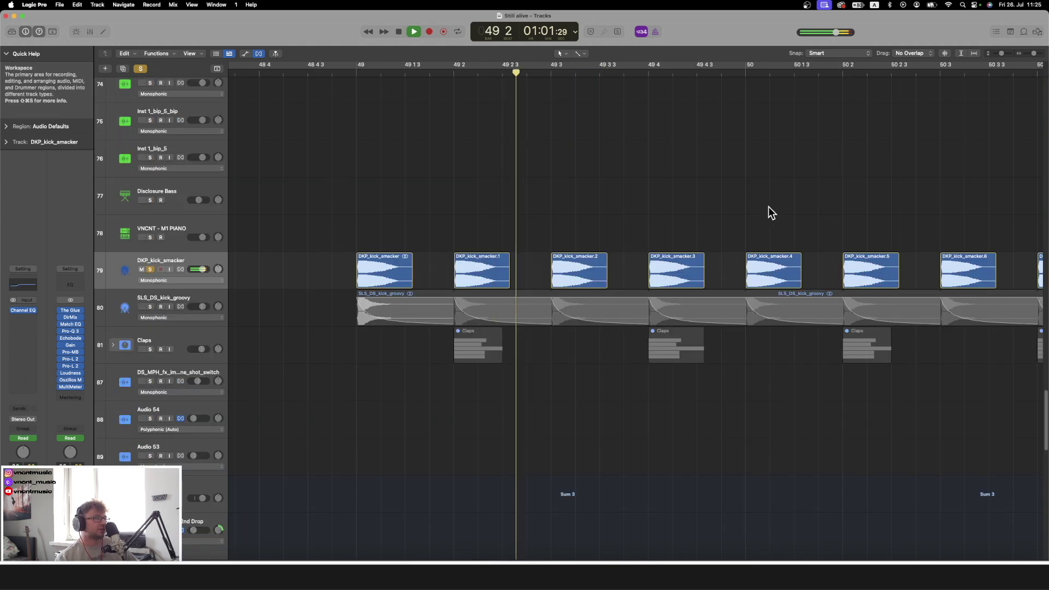
Switch the solo from DKP_kick_smacker to SLS_DS_kick_groovy and play it from just before bar 49
key(space)
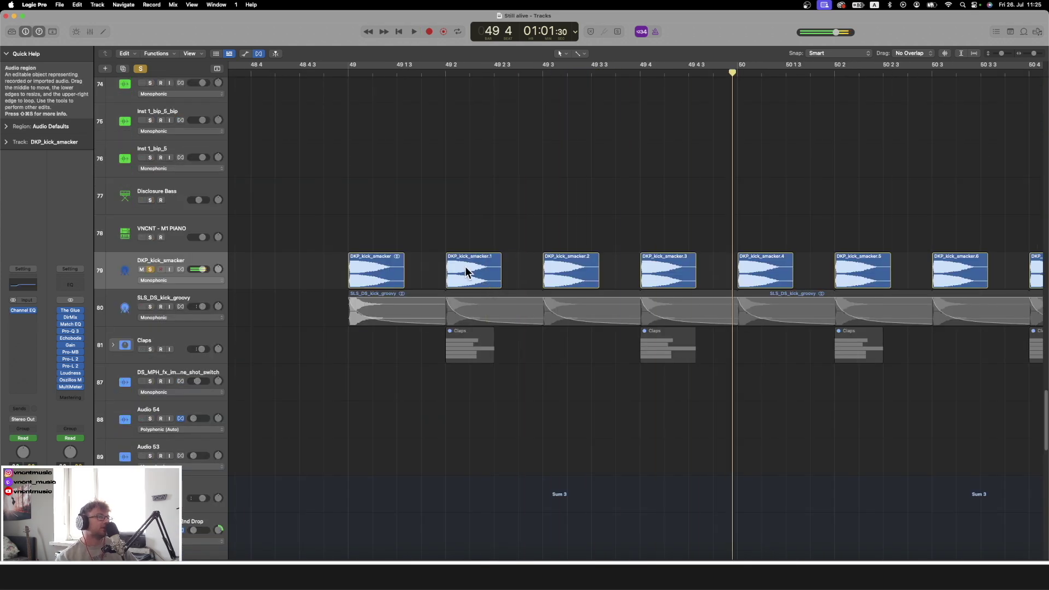
key(s)
click(330, 72)
key(s)
click(183, 298)
key(s)
key(space)
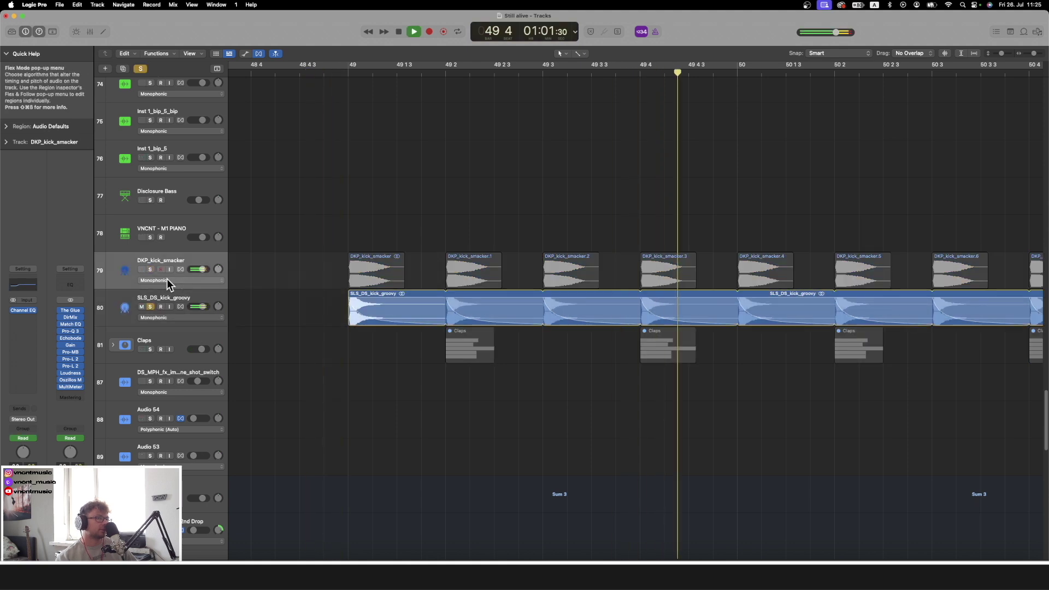
Solo DKP_kick_smacker together with SLS_DS_kick_groovy and return the playhead to just before bar 49
key(space)
key(s)
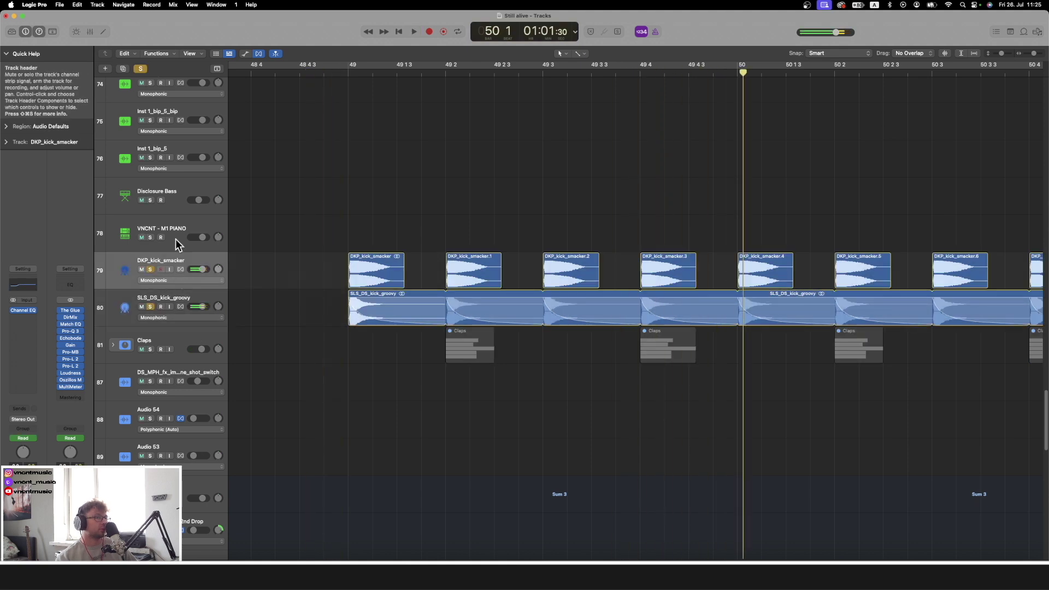
click(327, 75)
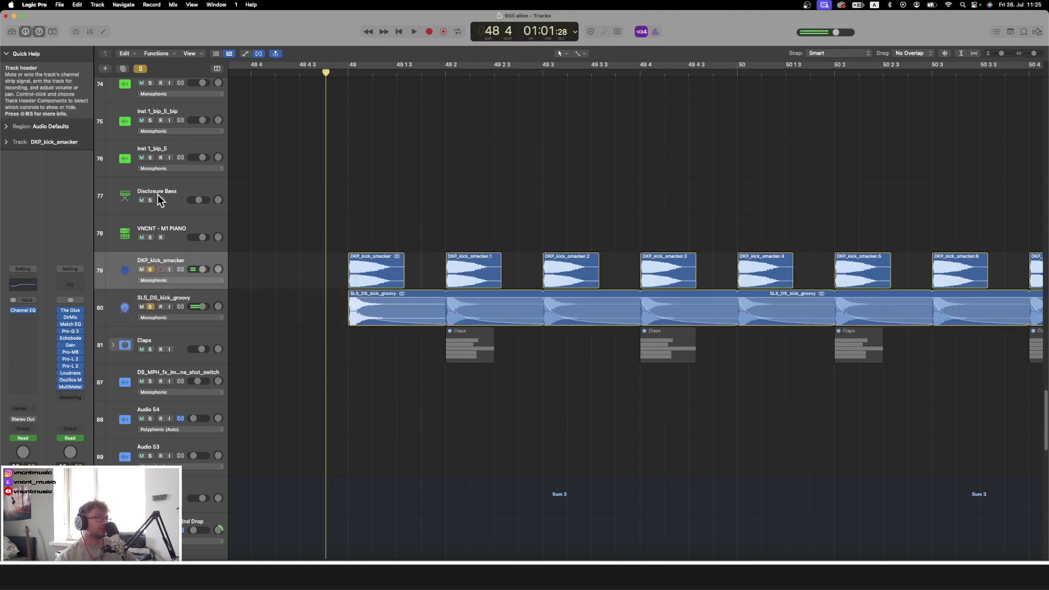
Clear all solos, play the mix with SLS_DS_kick_groovy muted, and unmute it again
click(140, 70)
click(140, 307)
key(space)
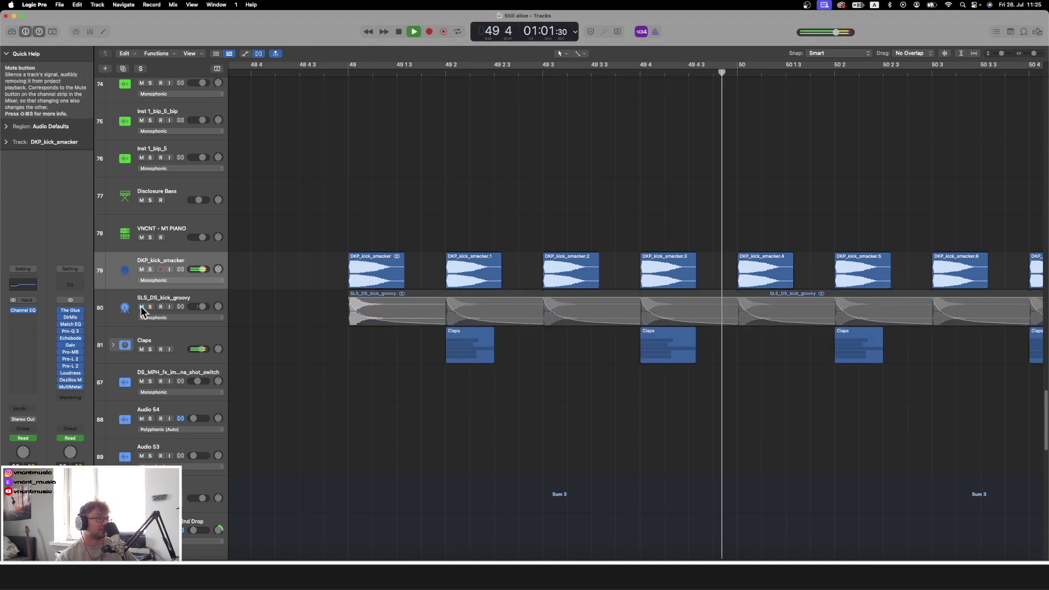
key(space)
click(140, 306)
scroll(496, 285, left, 10)
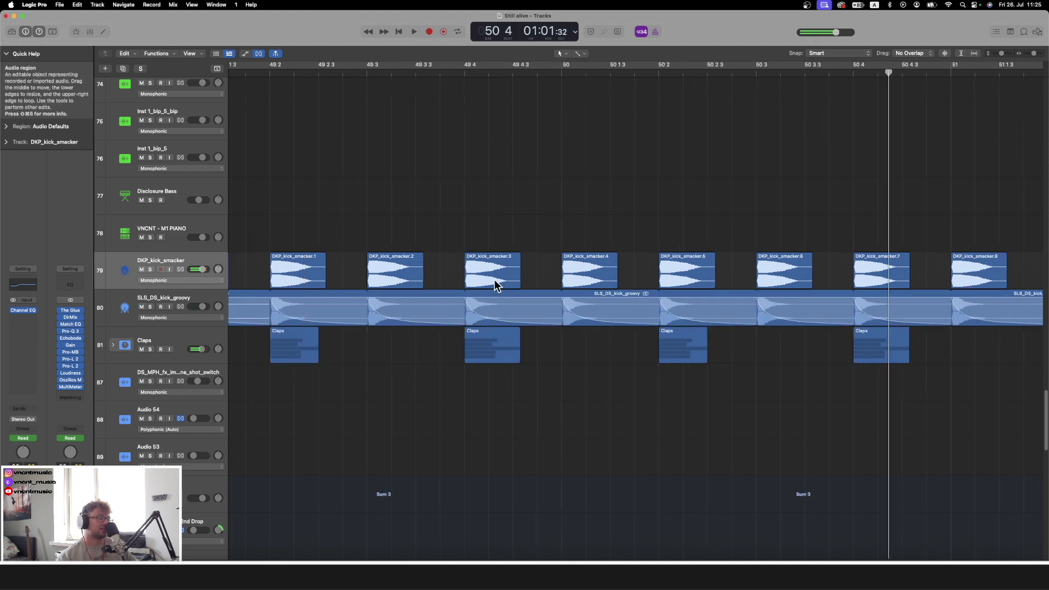
scroll(348, 184, left, 5)
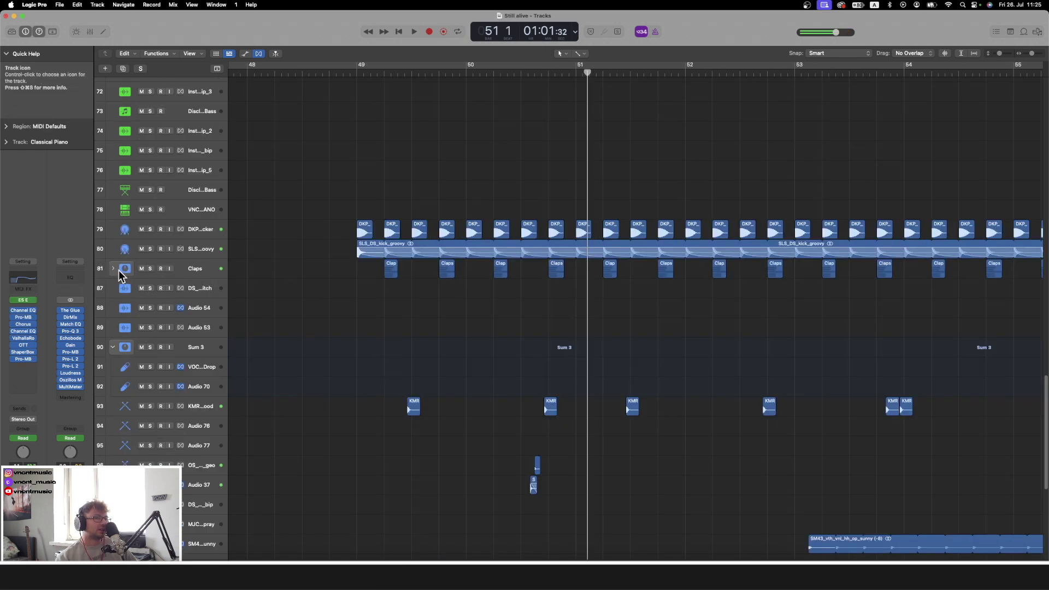
Expand the Claps stack, solo it, and play its five clap and snare layers from bar 49
click(114, 268)
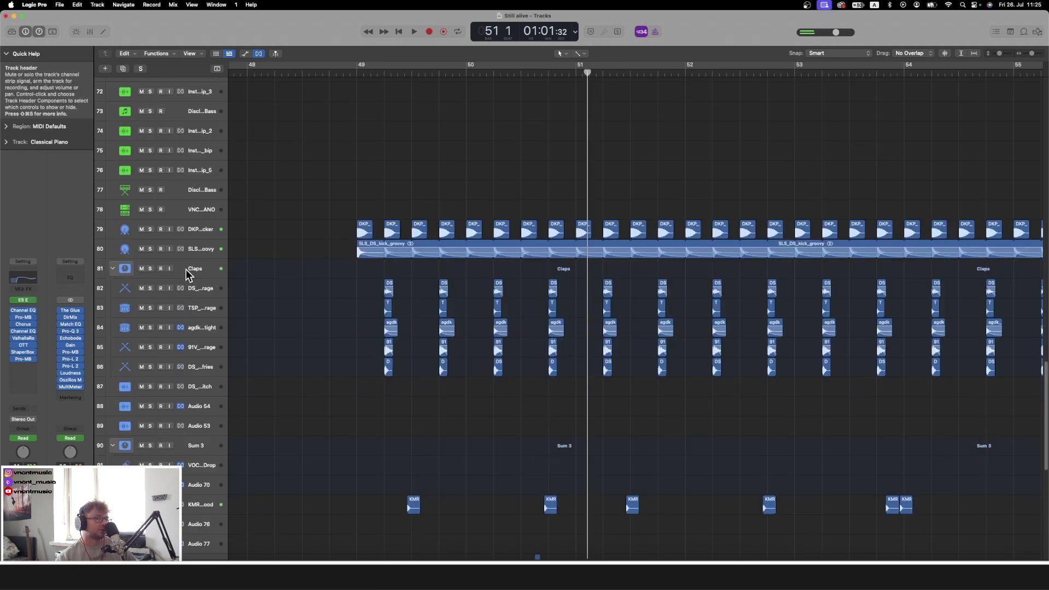
click(186, 270)
key(s)
click(357, 73)
key(space)
drag(1031, 54, 1004, 51)
key(space)
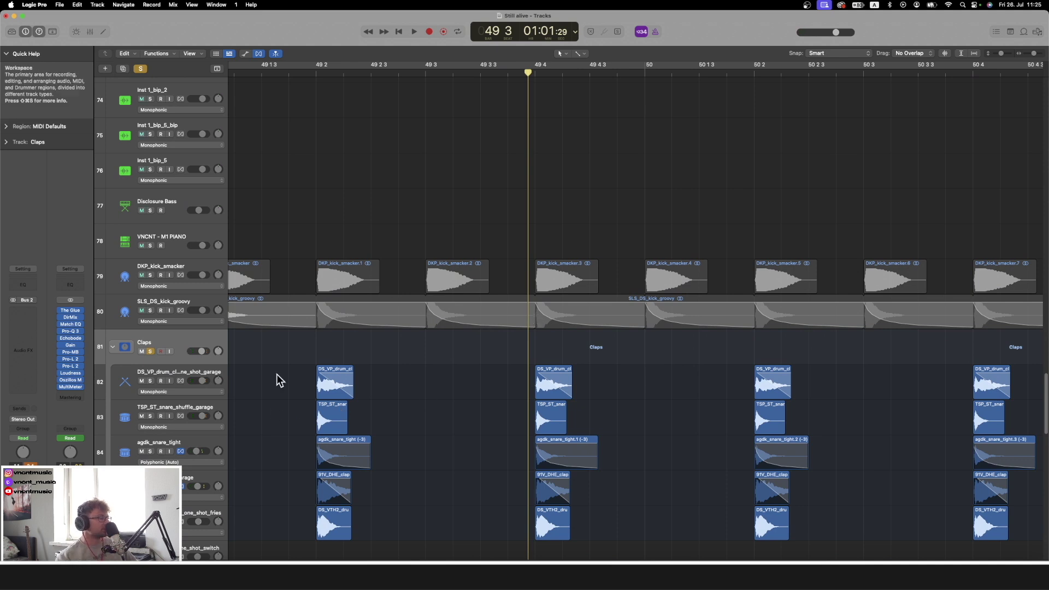
scroll(279, 379, down, 2)
scroll(279, 379, left, 2)
drag(1003, 54, 1002, 54)
key(space)
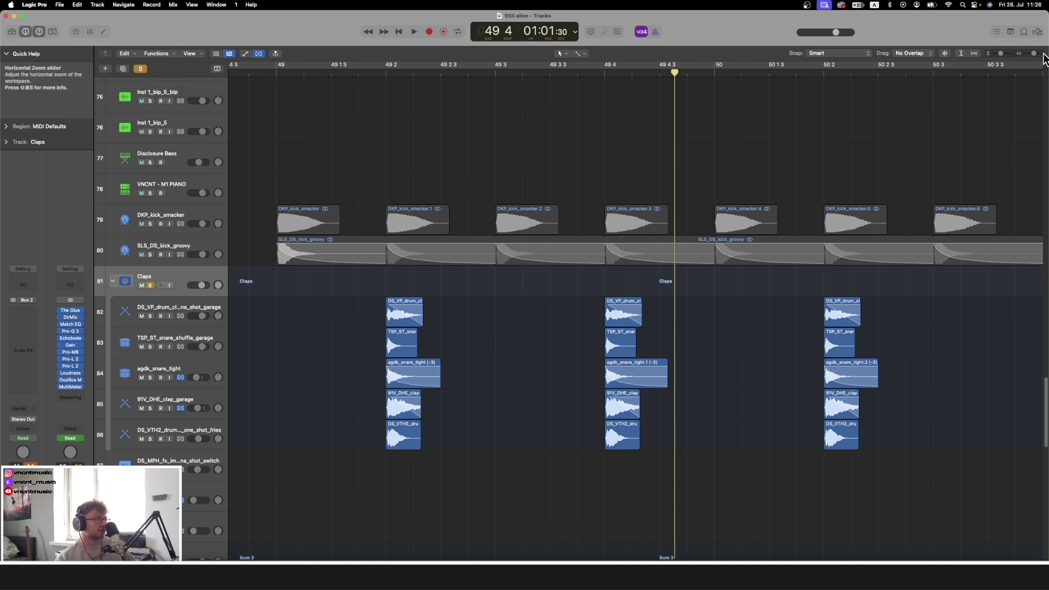
Shift the ten clap and snare regions at beats 49 2 and 49 4 about 20 ticks earlier, ahead of the kick
drag(1034, 53, 1033, 56)
drag(339, 462, 655, 309)
drag(1040, 55, 1044, 56)
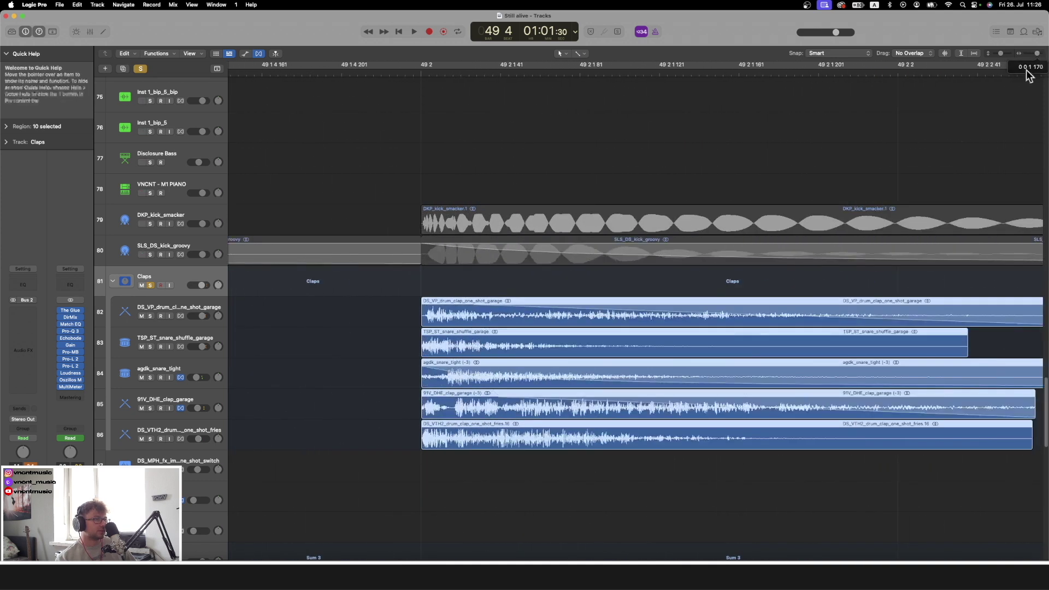
drag(490, 315, 448, 315)
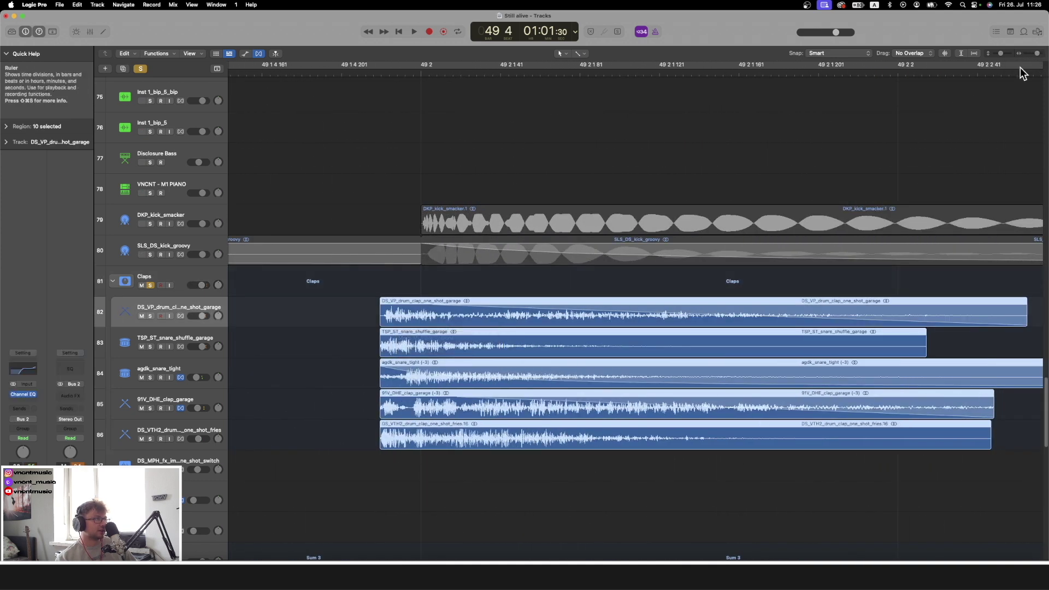
Solo the KMRBI_UKG rim percussion on track 93 and play it from beat 49 2
drag(1038, 59, 1033, 58)
key(s)
click(379, 74)
key(space)
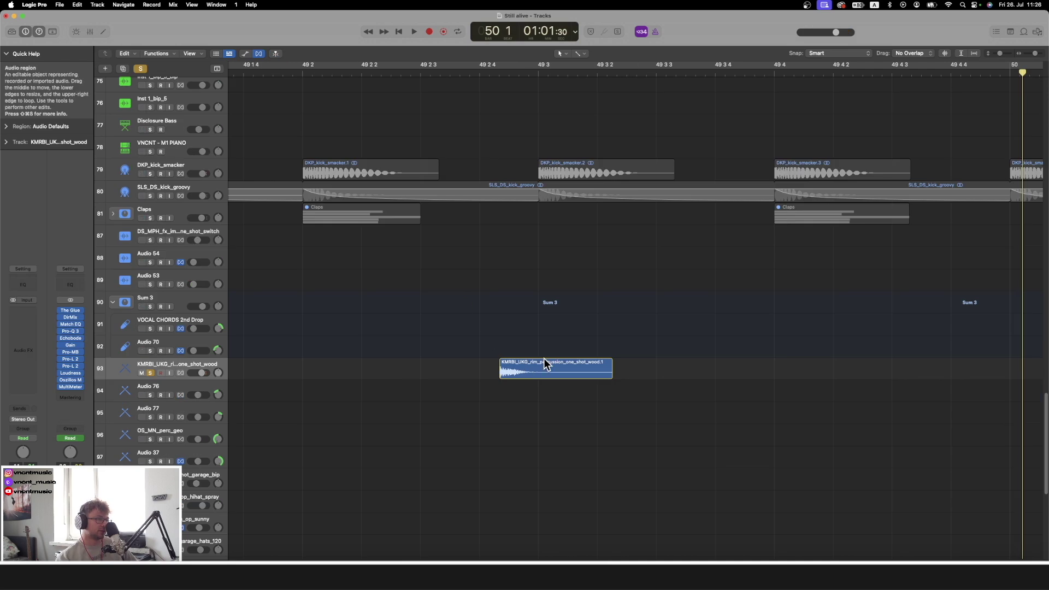
scroll(587, 270, left, 3)
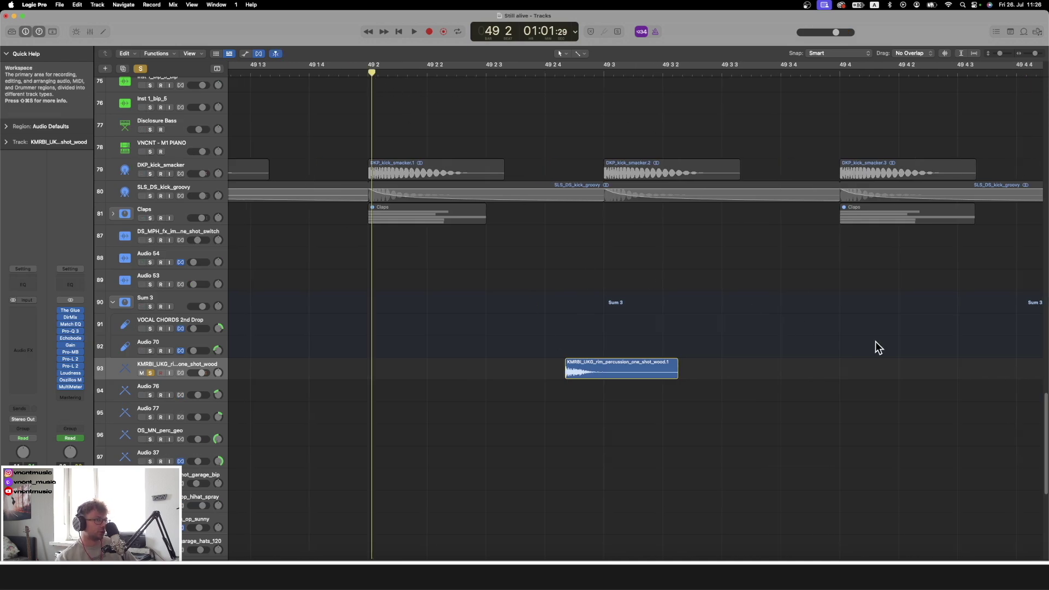
Play the soloed KMRBI_UKG wood percussion hit around bar 49 and turn off its track's solo
scroll(875, 342, left, 4)
scroll(874, 344, right, 6)
key(space)
key(space)
key(s)
Play the wood percussion hits together with the full drum arrangement from around bar 49
drag(1035, 54, 1030, 53)
scroll(525, 495, right, 5)
key(space)
scroll(525, 496, right, 6)
scroll(601, 464, down, 3)
scroll(601, 464, right, 3)
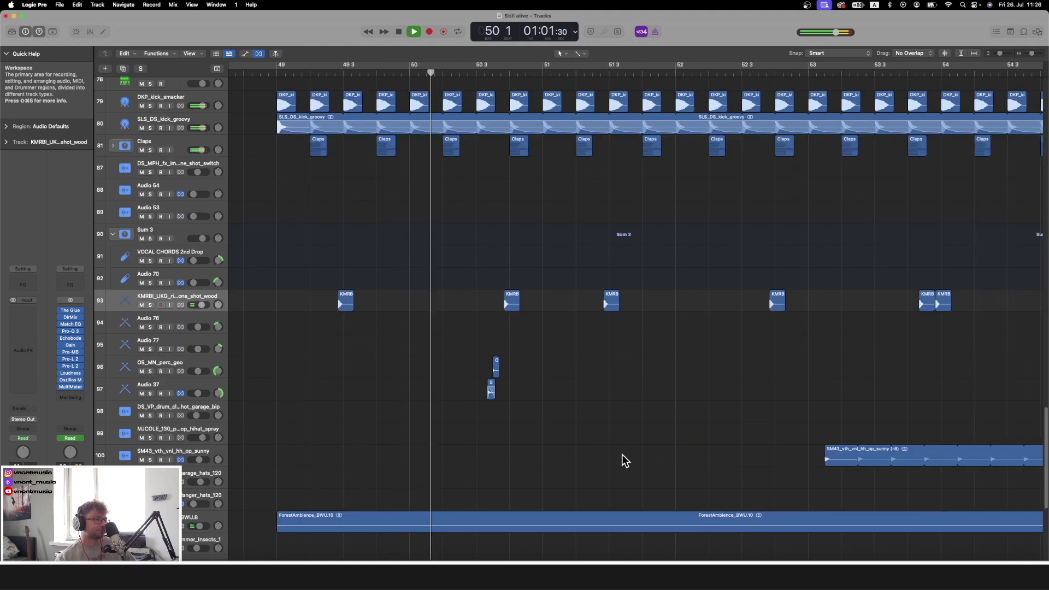
Audition the Audio 37 and OS_MN_perc_geo tracks with solo, and restart playback around bar 50 beat 3
click(199, 384)
key(s)
click(195, 363)
key(s)
key(space)
click(491, 73)
key(space)
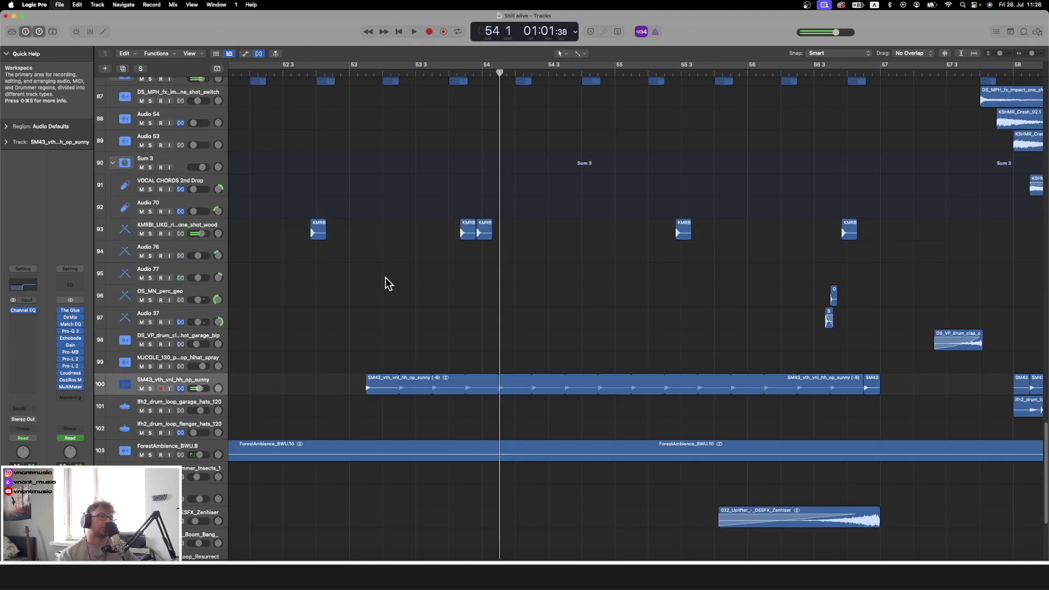
Solo the SM43_vth_vnl_hh_op_sunny track and play its open hi-hat loop from bar 53
key(s)
click(349, 71)
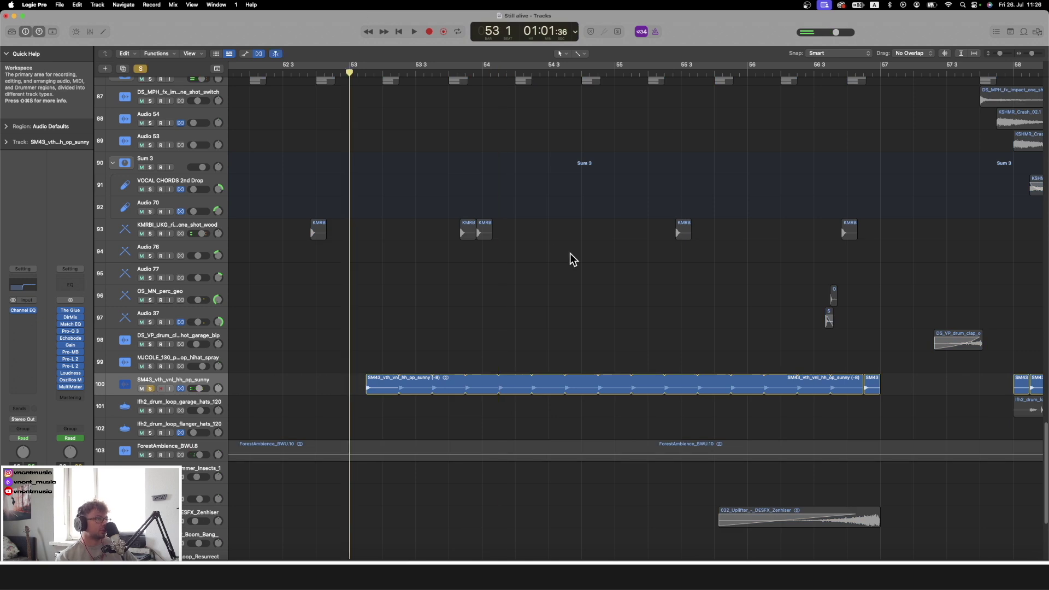
drag(1031, 53, 1032, 56)
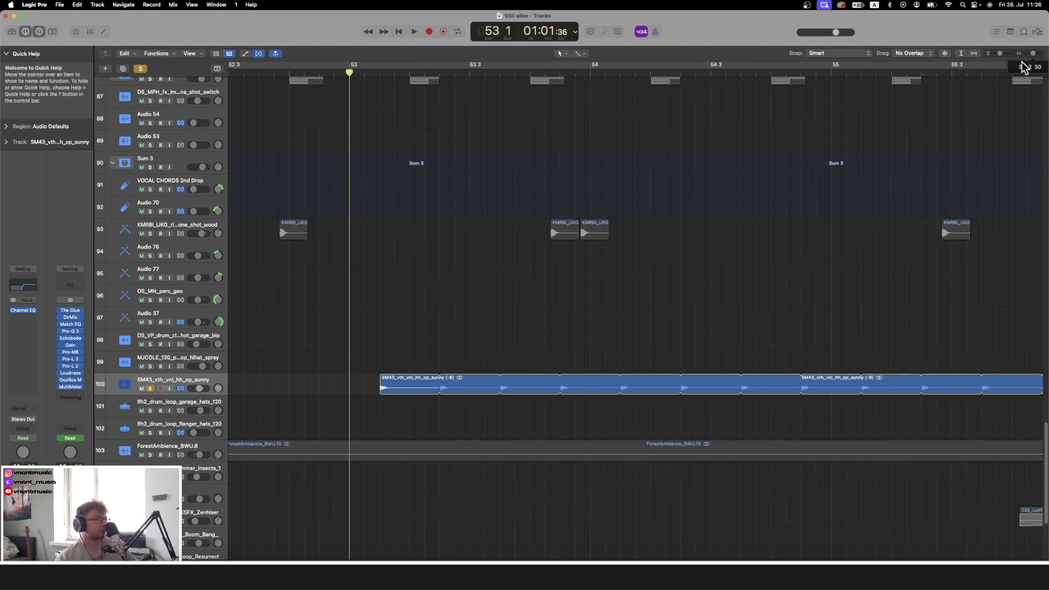
scroll(656, 255, right, 2)
key(space)
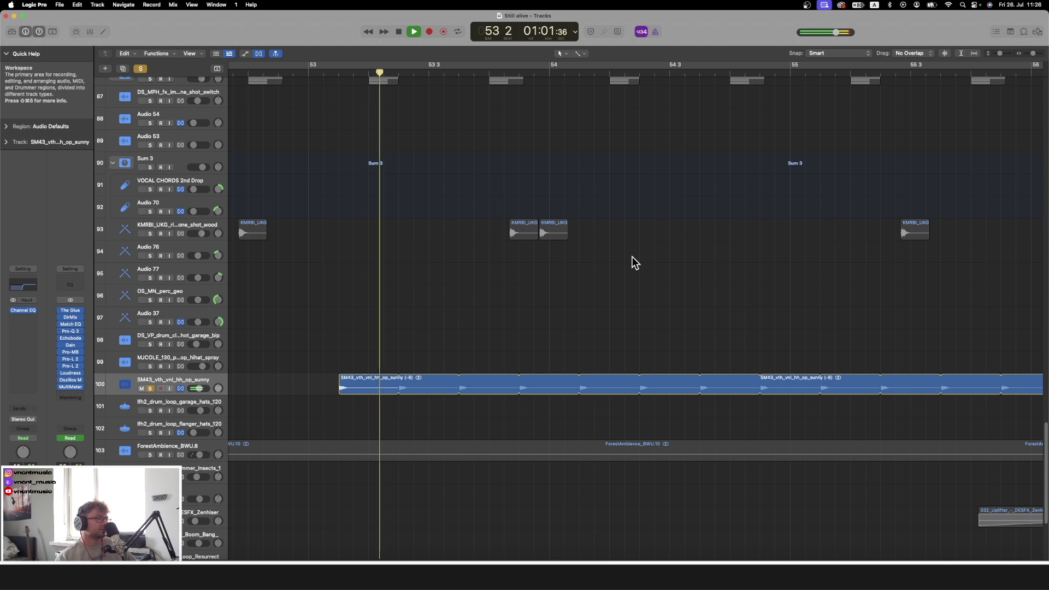
key(space)
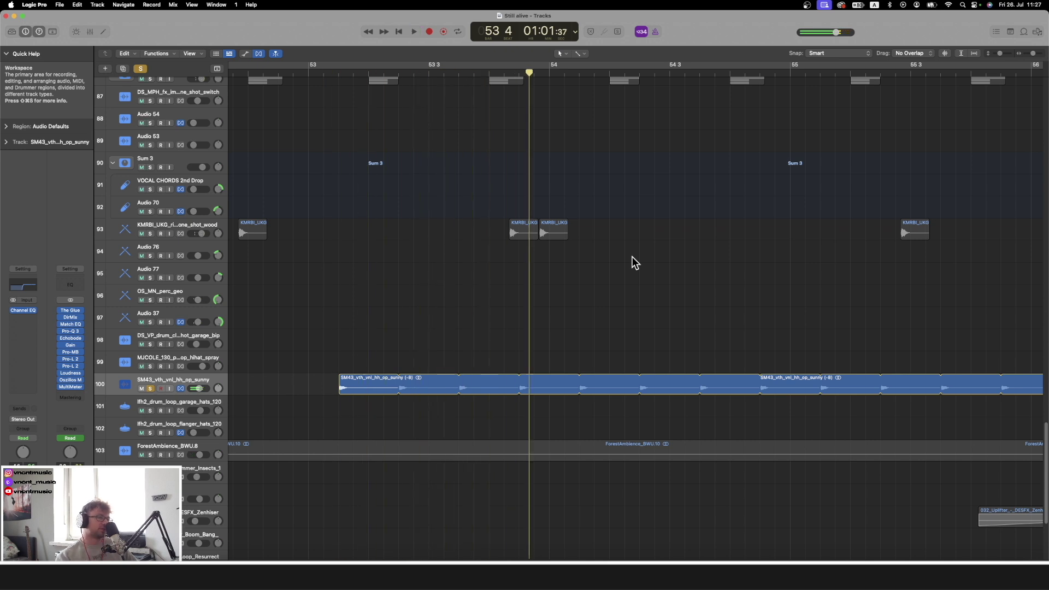
Replay the open hi-hat loop from bar 53, both soloed and with the full drum arrangement
click(439, 385)
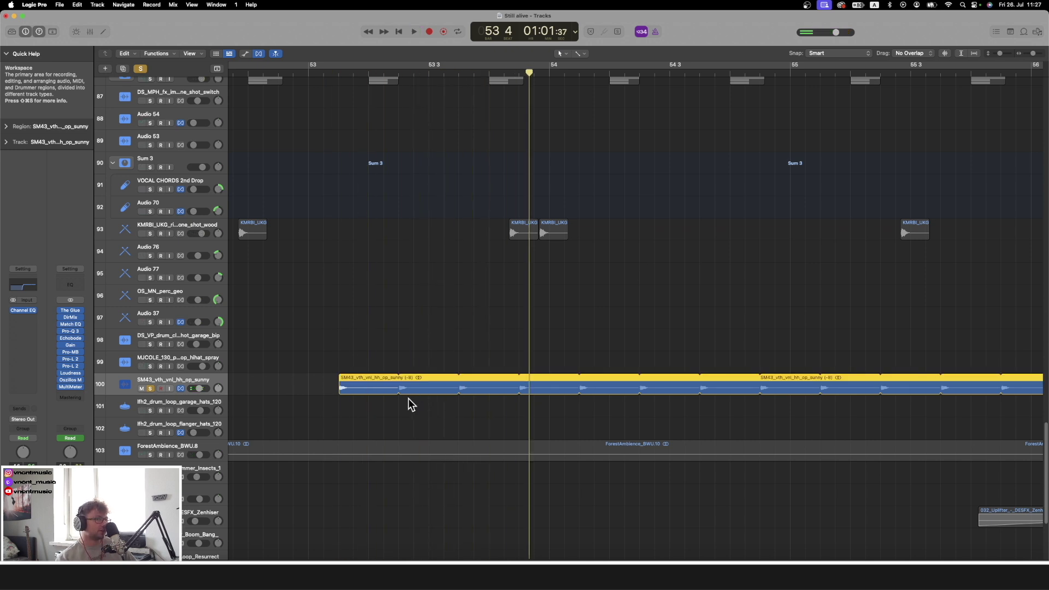
drag(1031, 54, 1000, 53)
scroll(535, 319, left, 4)
click(535, 319)
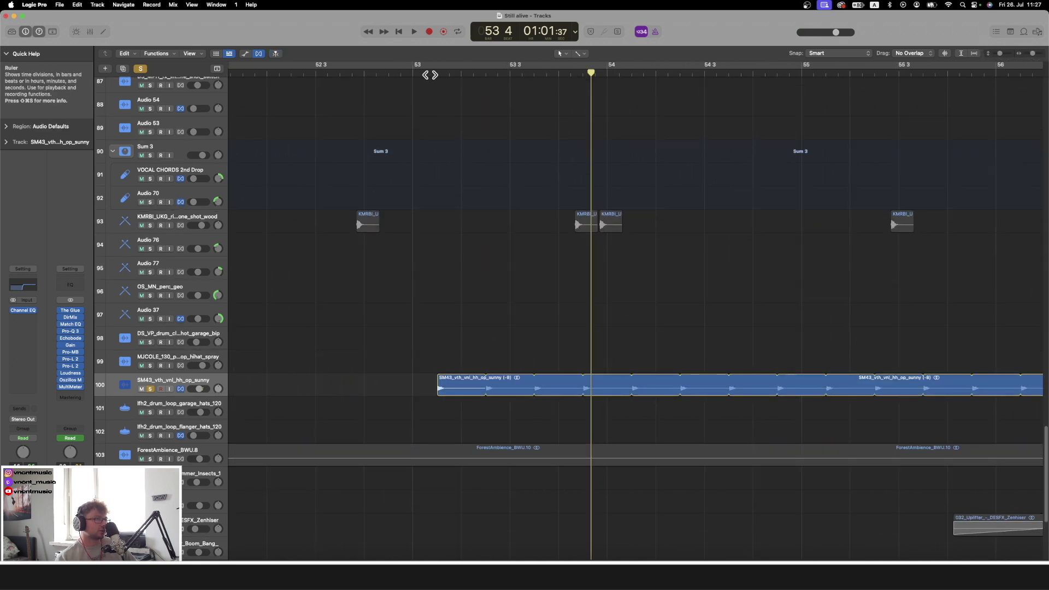
key(space)
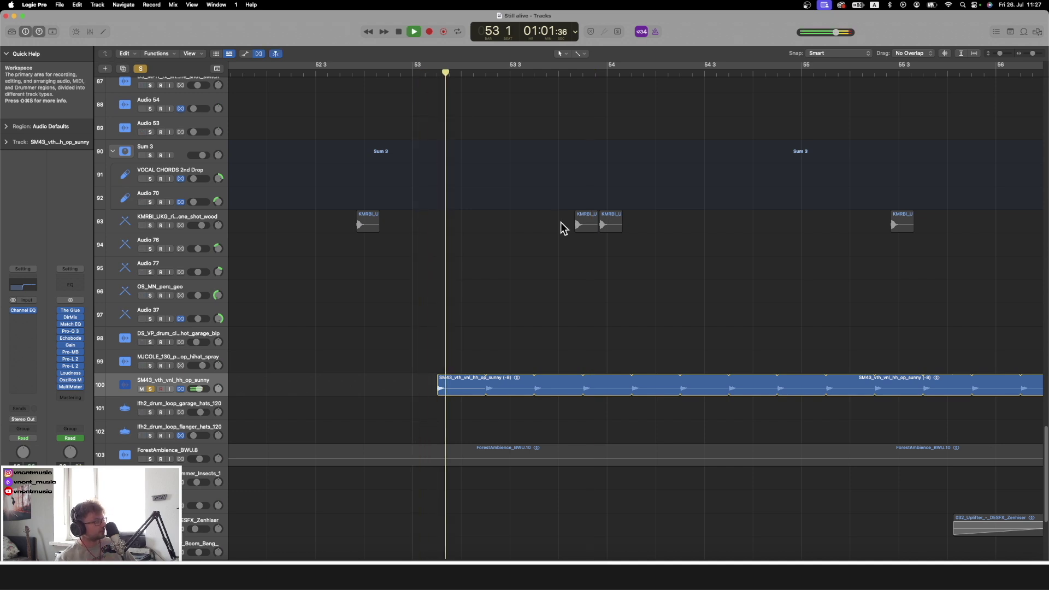
drag(516, 284, 503, 411)
key(space)
click(410, 75)
key(space)
key(space)
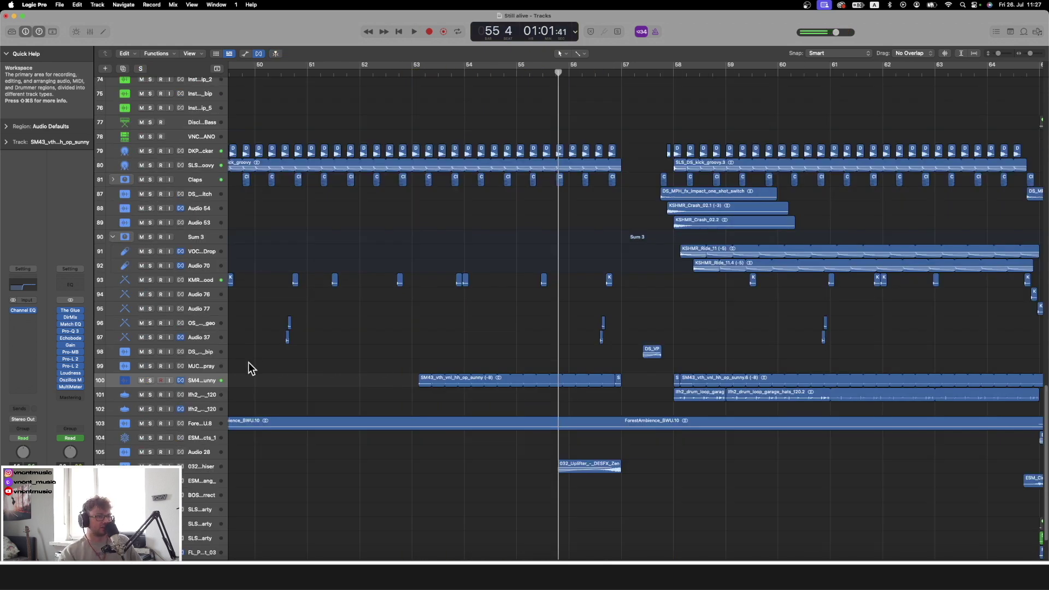
Play the transition through bar 57 into the layered drum section starting at bar 58
scroll(457, 333, down, 4)
scroll(458, 334, right, 3)
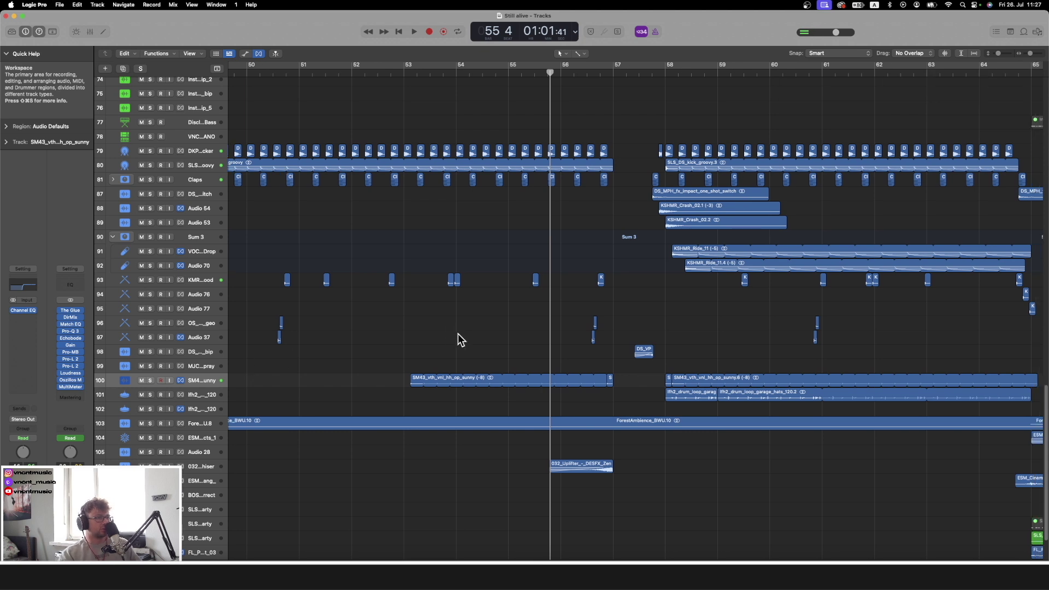
scroll(458, 329, up, 15)
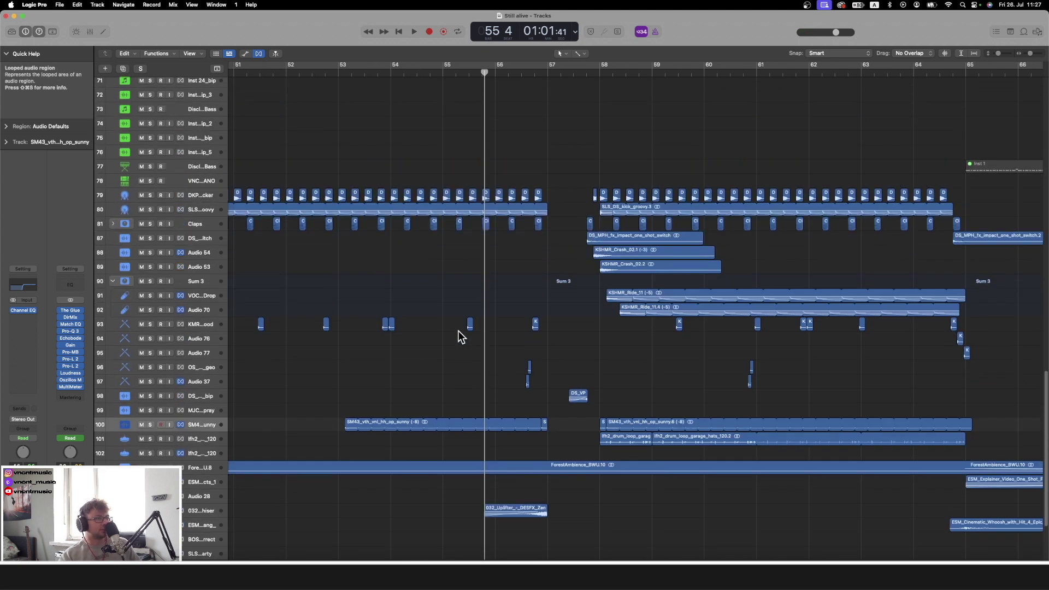
scroll(457, 335, right, 2)
scroll(467, 322, down, 15)
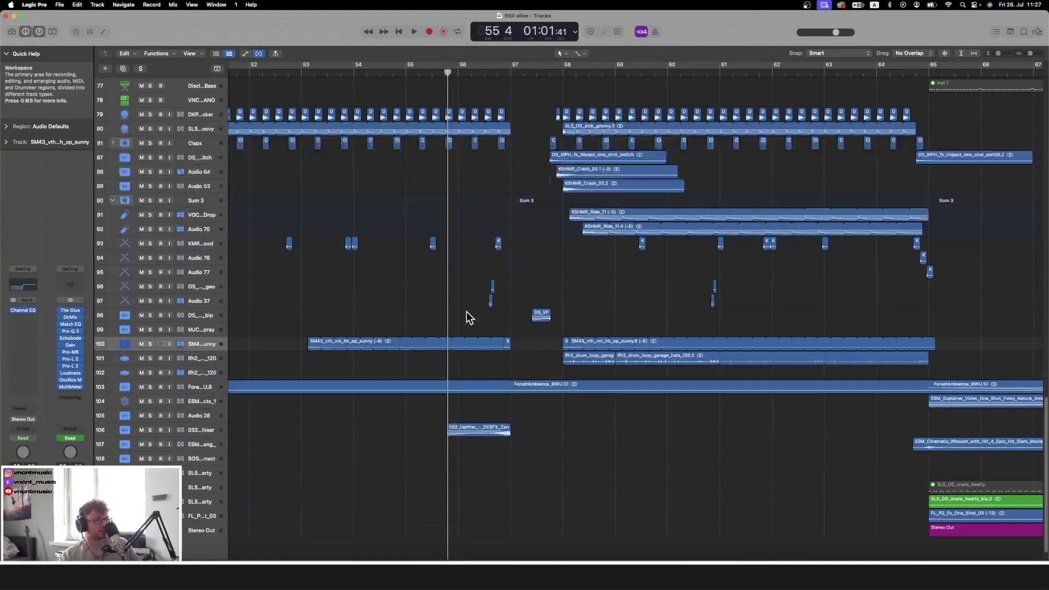
scroll(599, 317, up, 2)
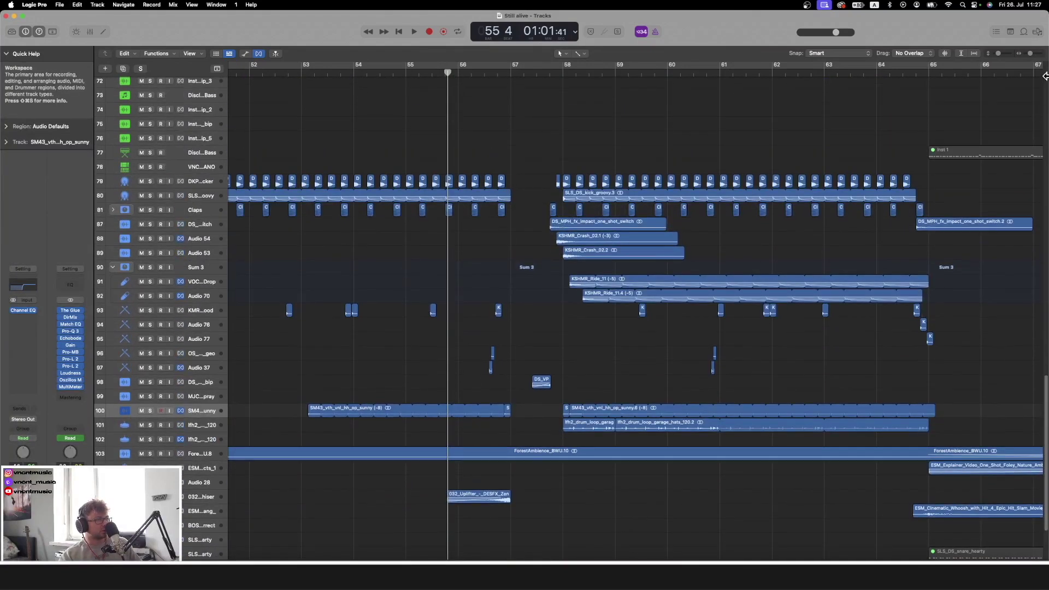
drag(1029, 53, 1031, 53)
scroll(683, 250, right, 1)
key(space)
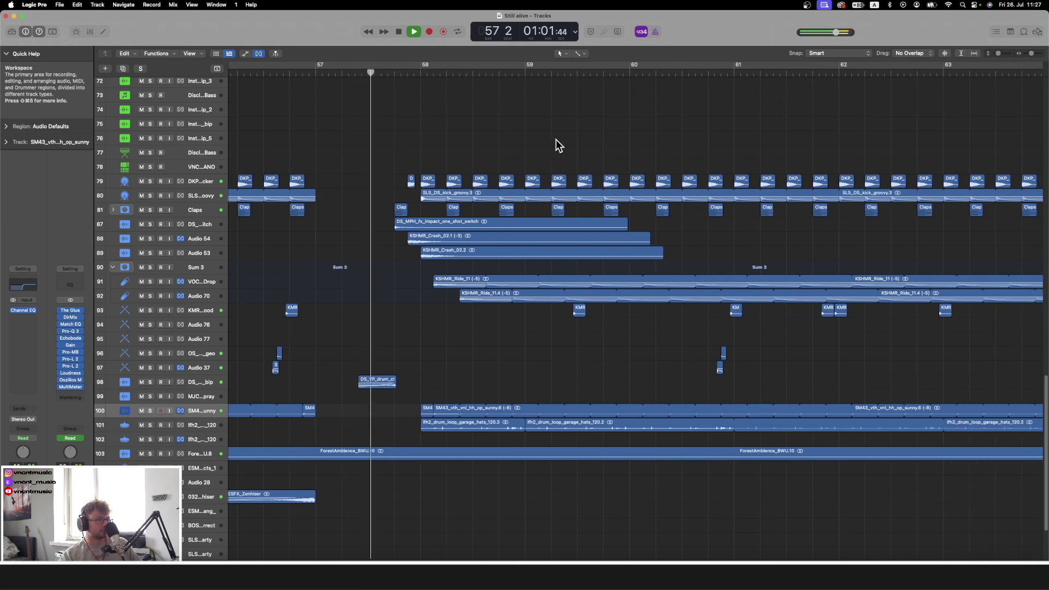
scroll(555, 139, down, 3)
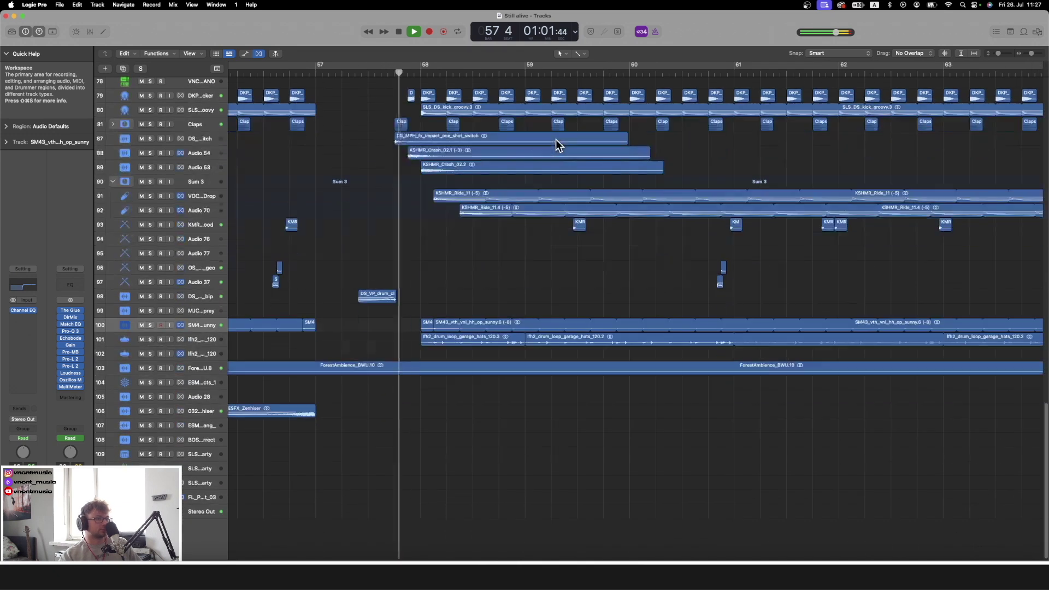
Solo the lfh2_drum_loop_garage_hats_120 track during playback to hear it alone, and clear all solos
click(206, 337)
key(s)
click(202, 326)
key(s)
click(417, 284)
key(s)
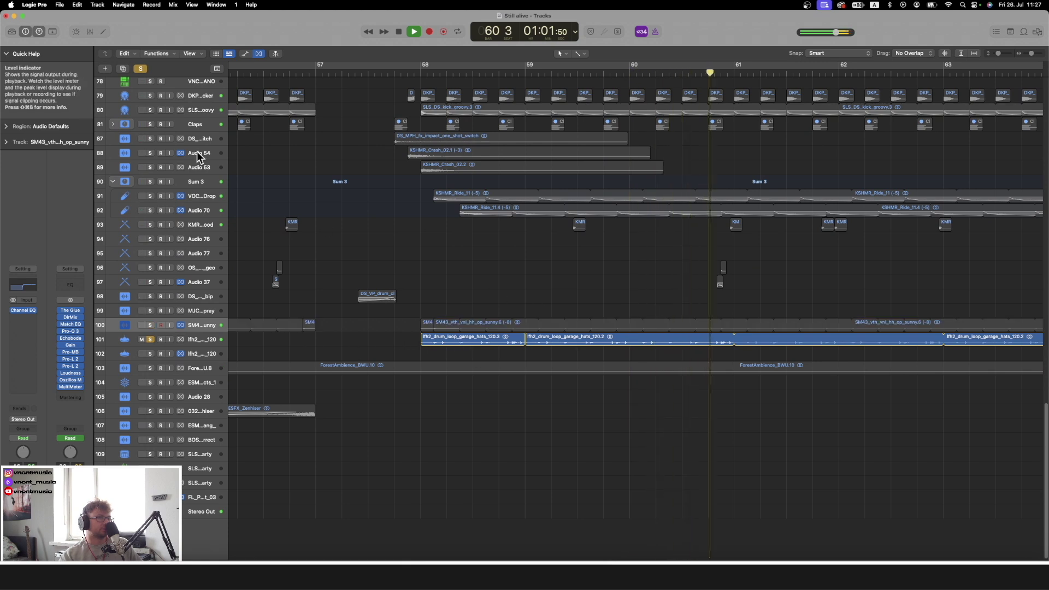
key(space)
click(140, 68)
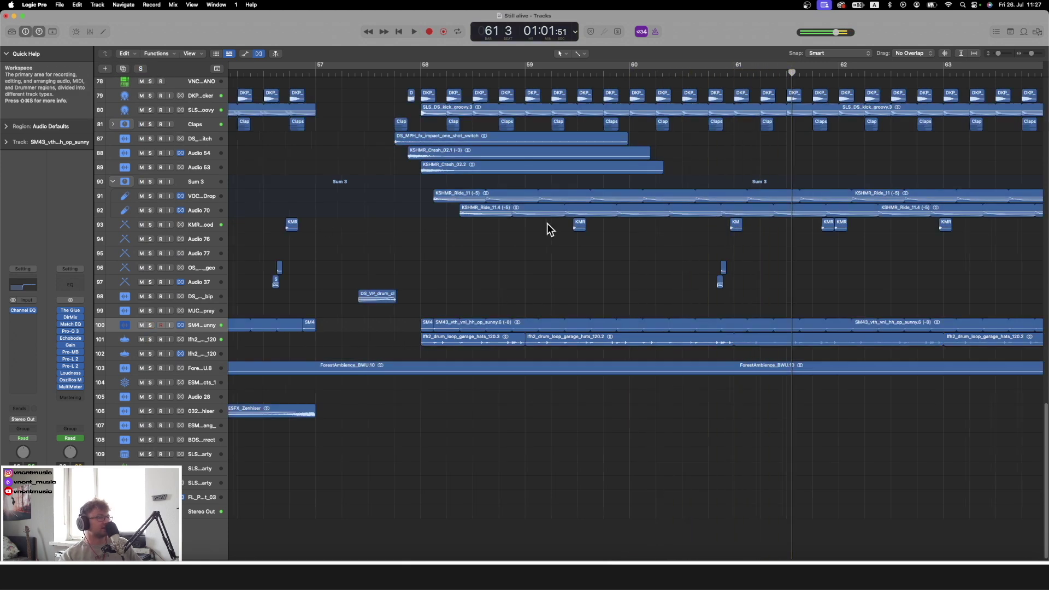
Open the Enveloper on the garage hats loop track and set the playhead just before bar 58
scroll(548, 230, right, 5)
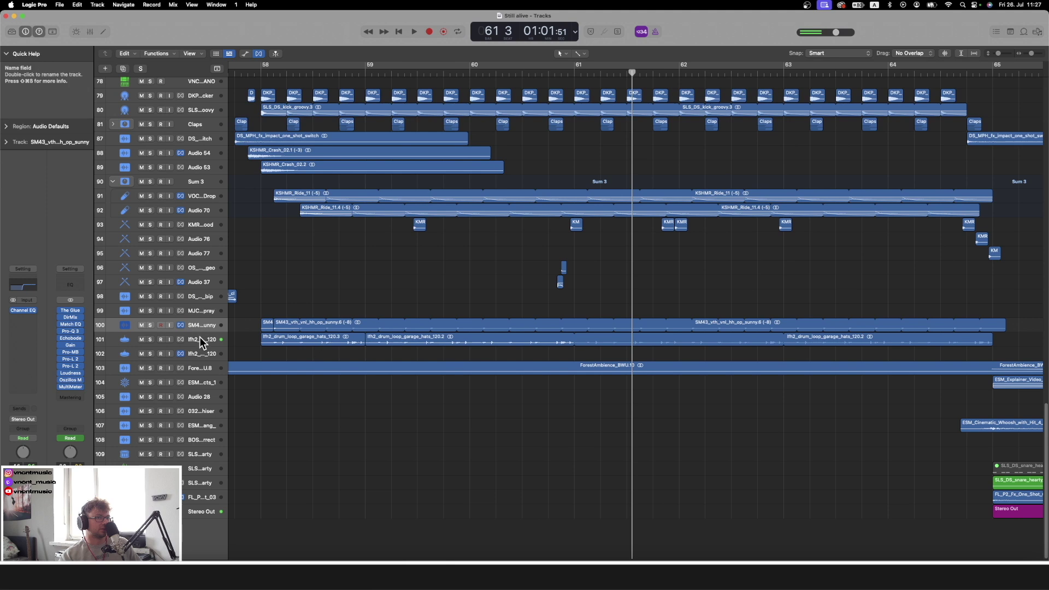
click(202, 342)
click(23, 309)
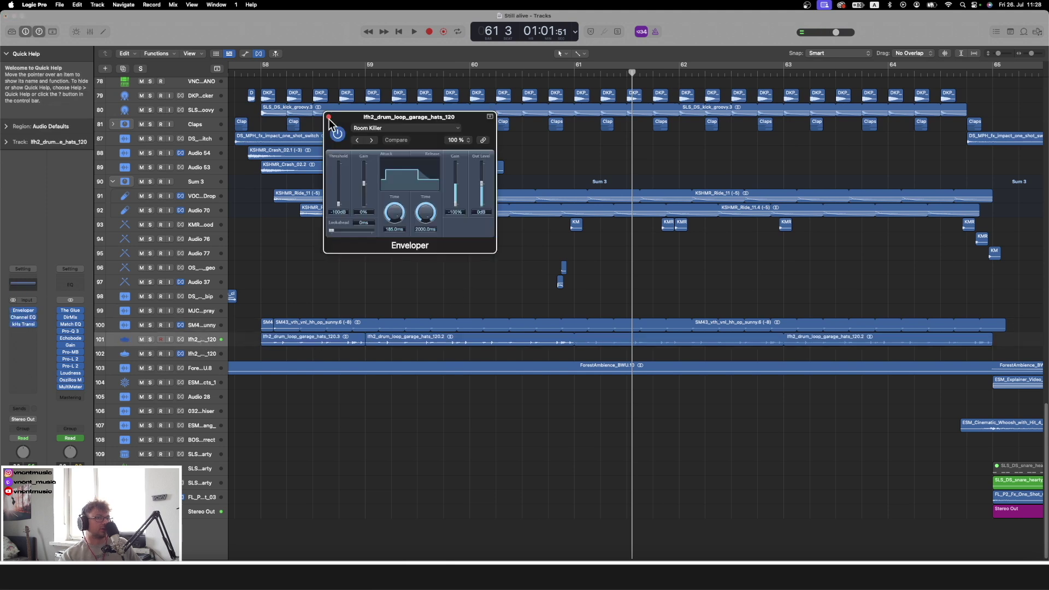
click(252, 73)
drag(429, 119, 550, 238)
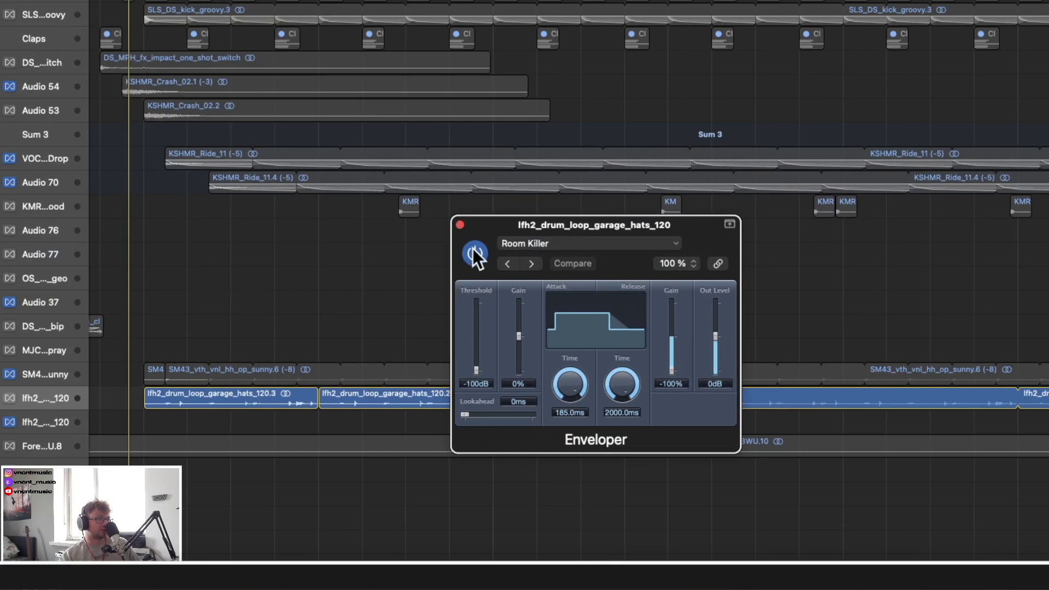
Compare the soloed garage hats loop with the Enveloper bypassed and active, and close the plug-in
click(473, 250)
key(space)
click(473, 251)
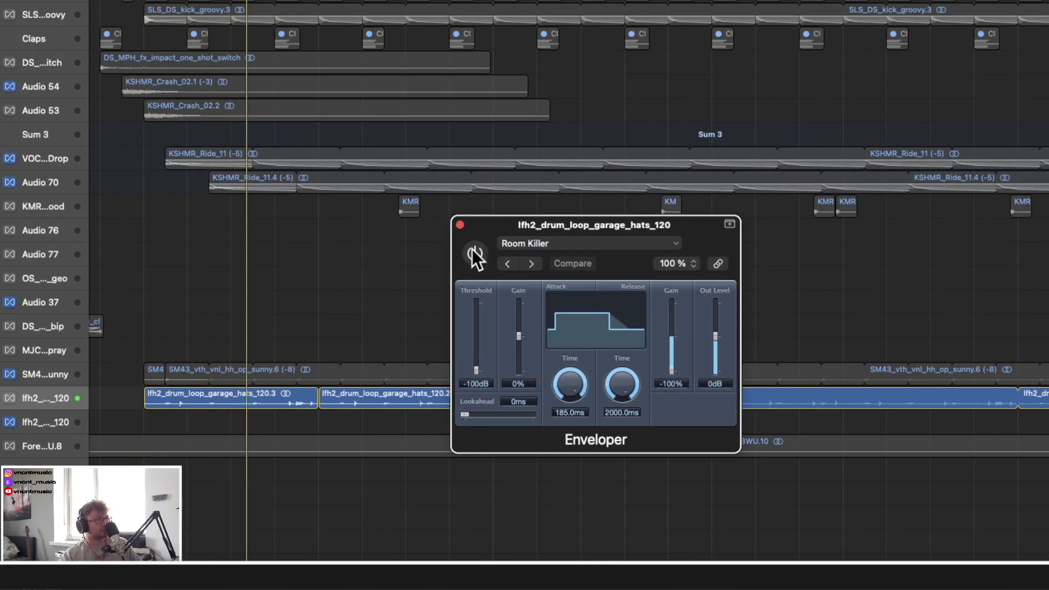
click(473, 252)
click(473, 252)
key(space)
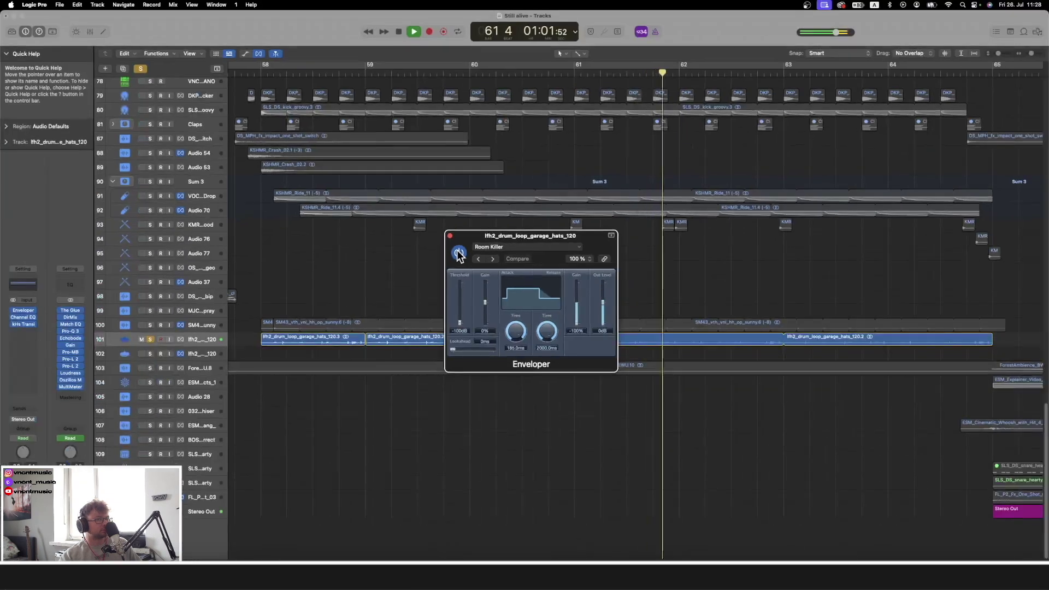
click(450, 235)
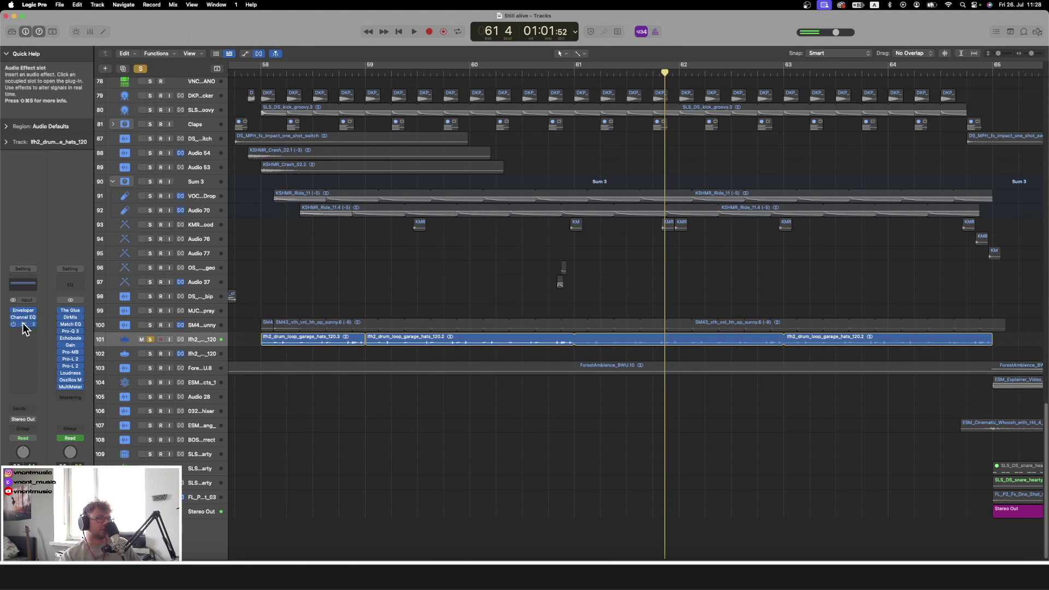
Open the kHs Transient Shaper on the garage hats track and set the playhead to bar 57 beat 4
click(24, 324)
drag(368, 108, 482, 162)
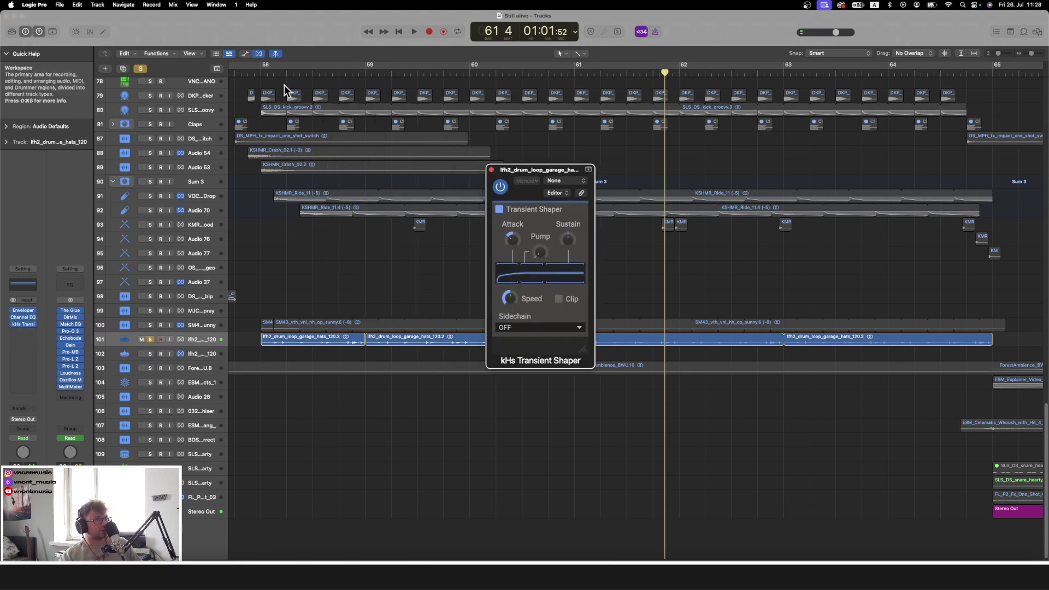
click(239, 75)
click(524, 170)
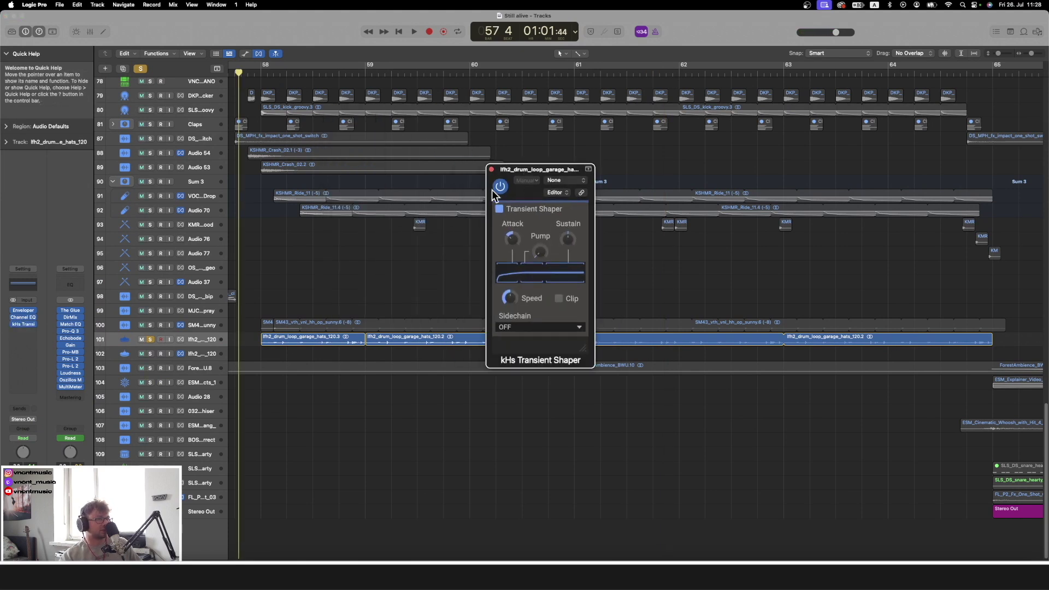
Compare the garage hats loop with the Transient Shaper bypassed and active, and close the plug-in
key(space)
key(space)
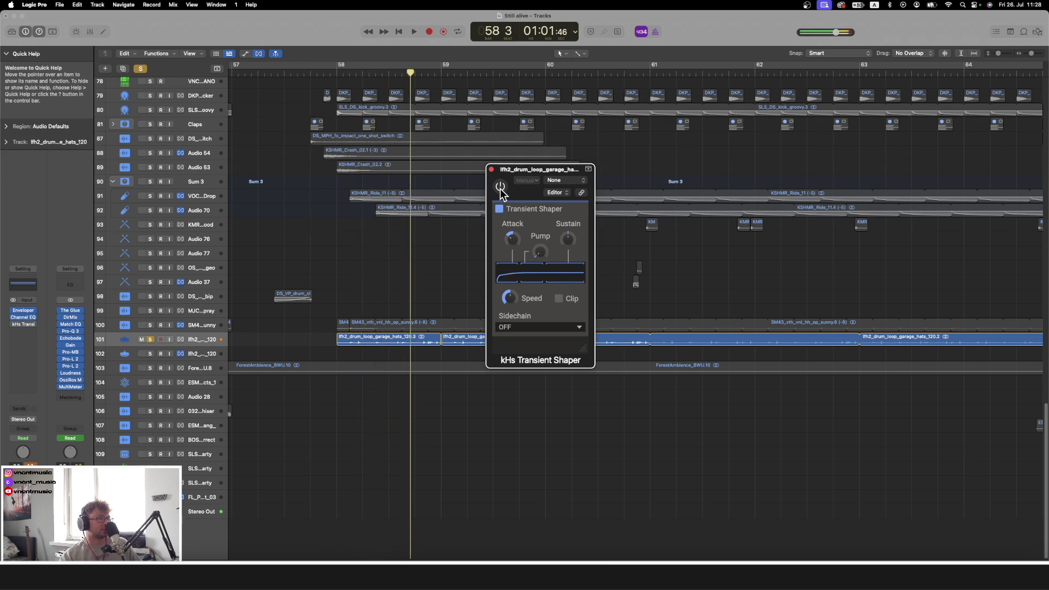
click(499, 187)
key(space)
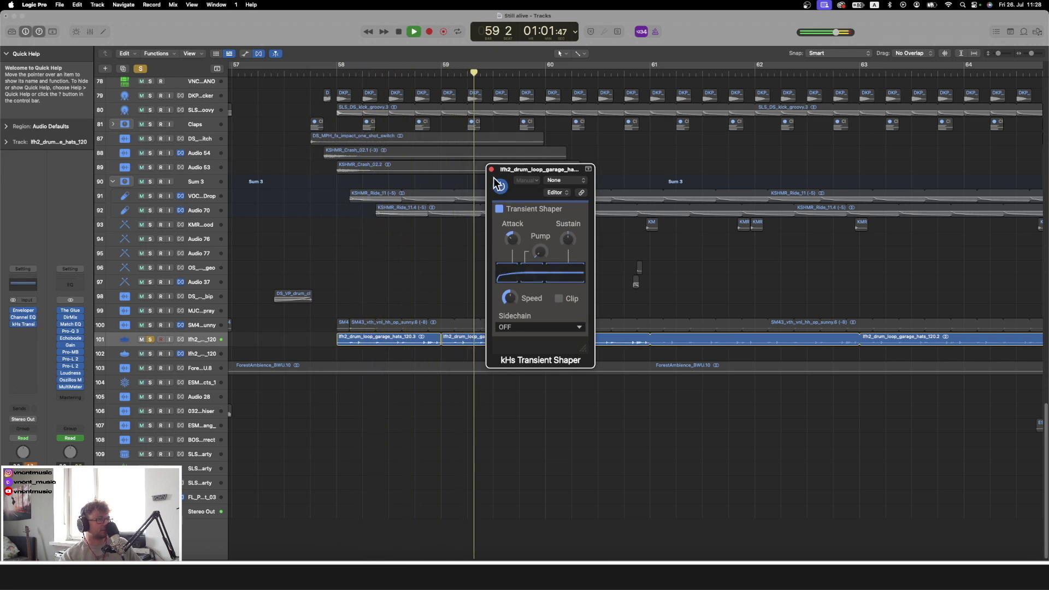
click(491, 170)
key(space)
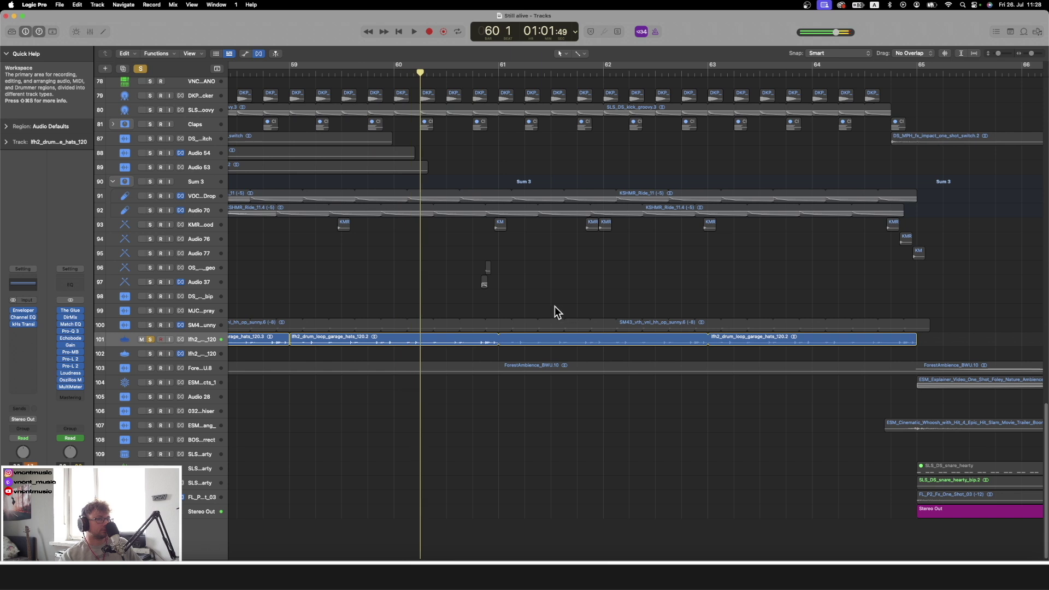
Play the transition out of the drum section into the ambience and snare build at bar 65
click(1031, 54)
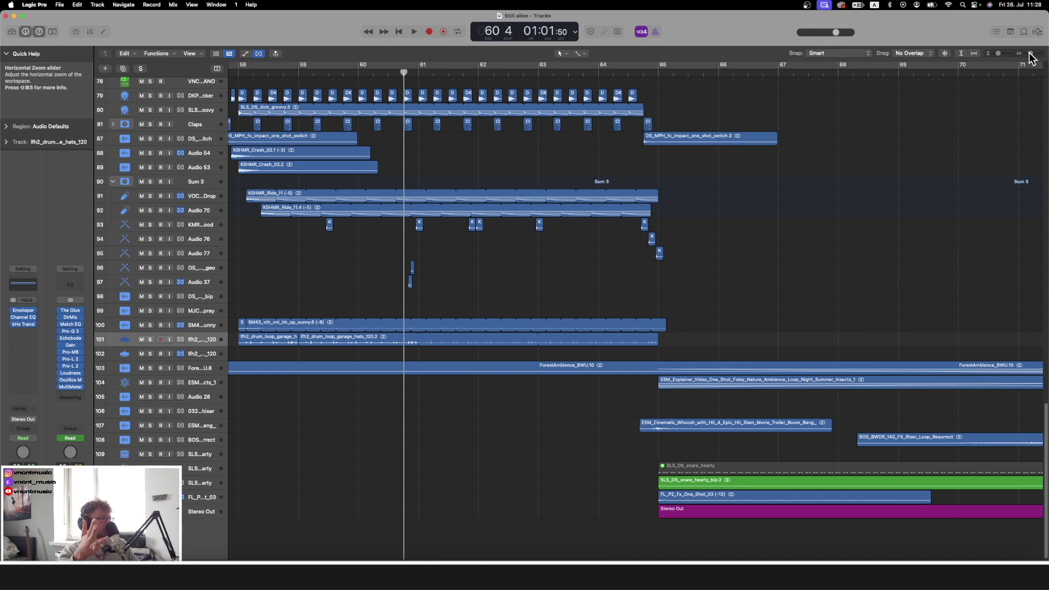
scroll(784, 259, right, 5)
click(1006, 54)
scroll(690, 283, down, 5)
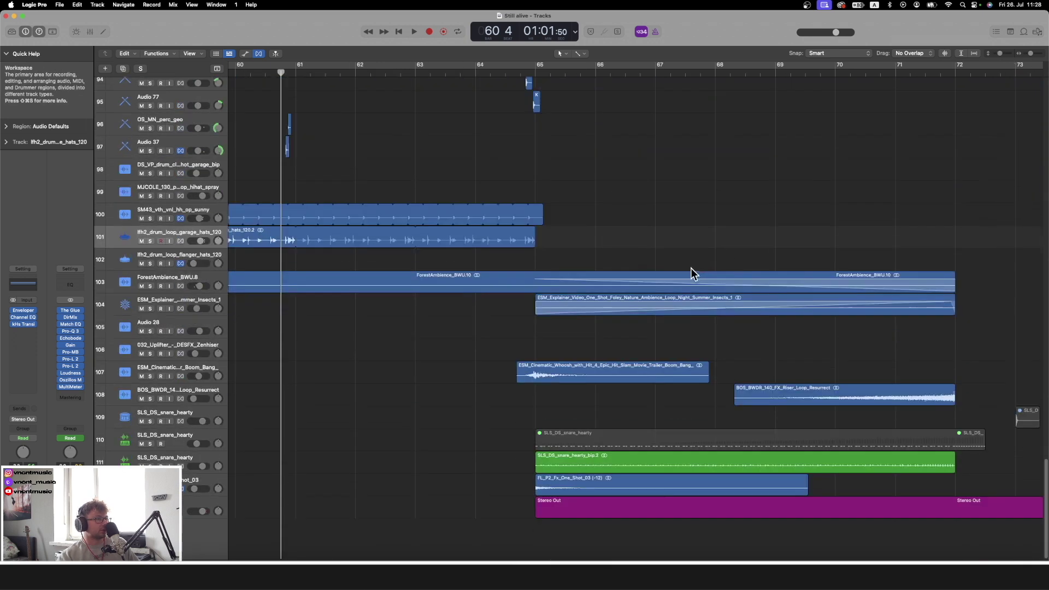
scroll(691, 283, left, 2)
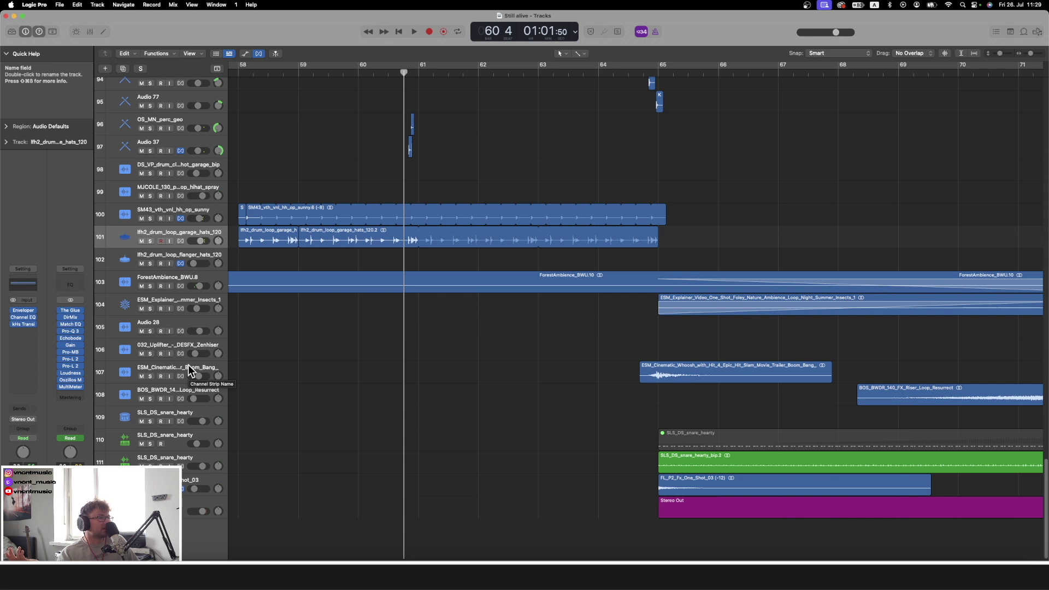
scroll(535, 366, right, 1)
click(564, 67)
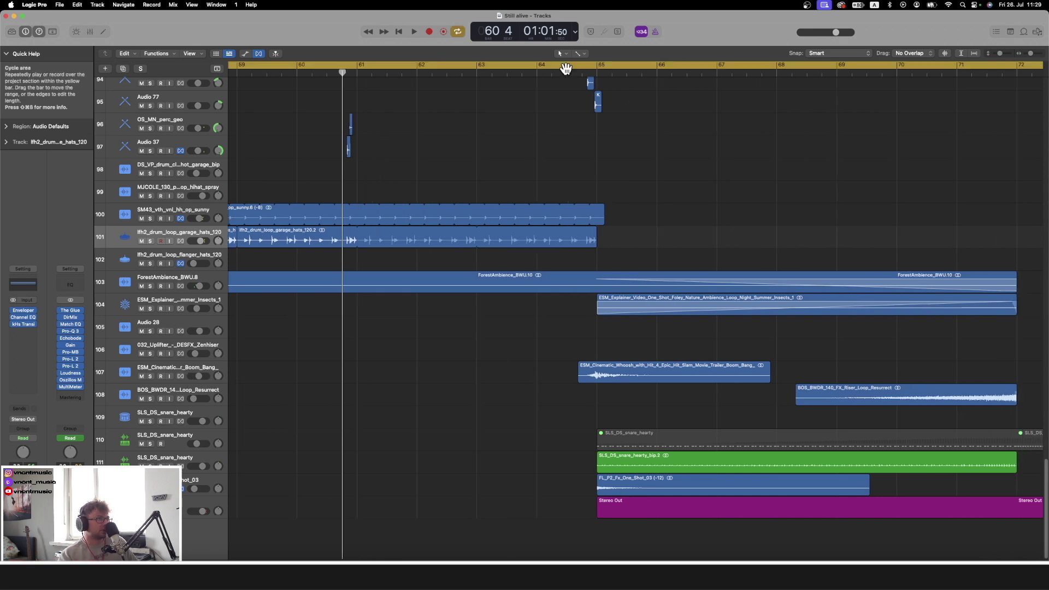
key(space)
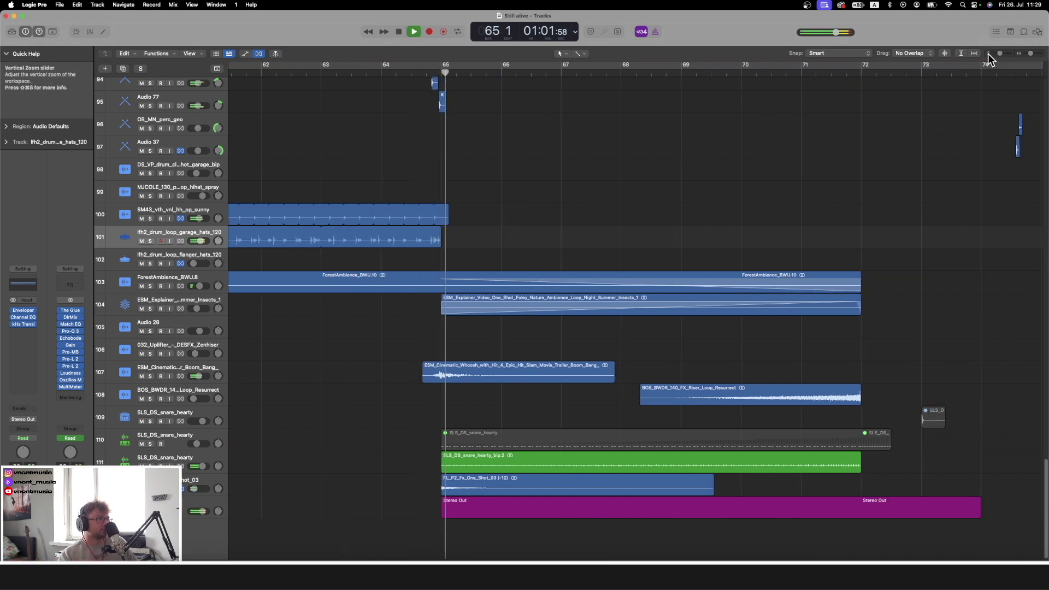
Stop playback and enlarge the tracks to examine the cinematic whoosh, riser and snare regions from bar 65
drag(999, 54, 1001, 54)
scroll(792, 195, down, 3)
key(space)
scroll(491, 323, down, 5)
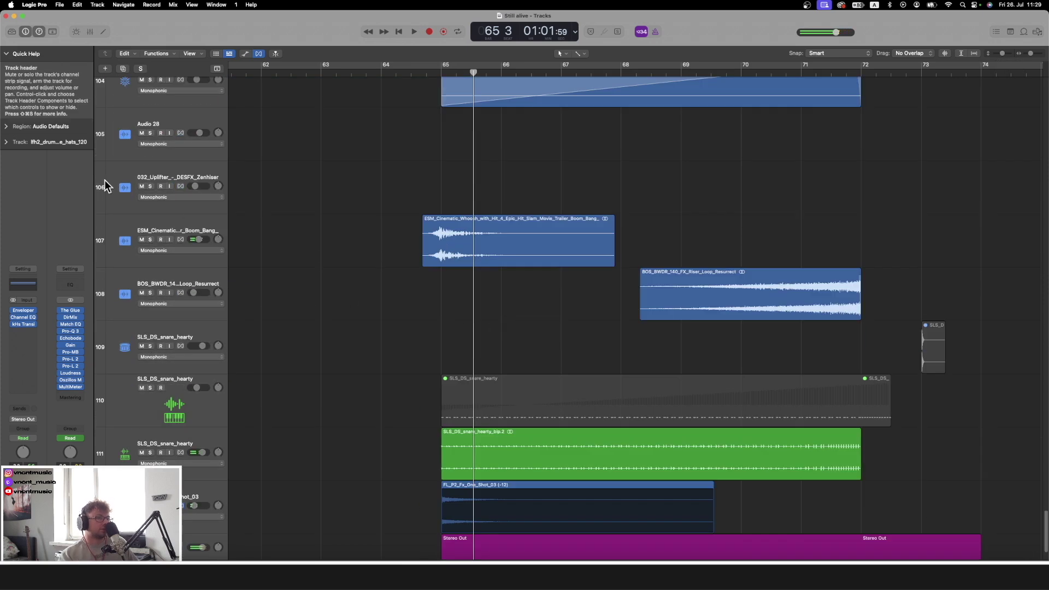
Audition the cinematic whoosh track in solo from just before bar 65
click(204, 224)
key(s)
click(431, 75)
key(space)
scroll(644, 200, down, 3)
click(477, 239)
key(space)
key(s)
Solo the SLS_DS_snare_hearty_bip track, play its snare build at bar 65, and release the solo
click(156, 373)
key(s)
key(space)
key(s)
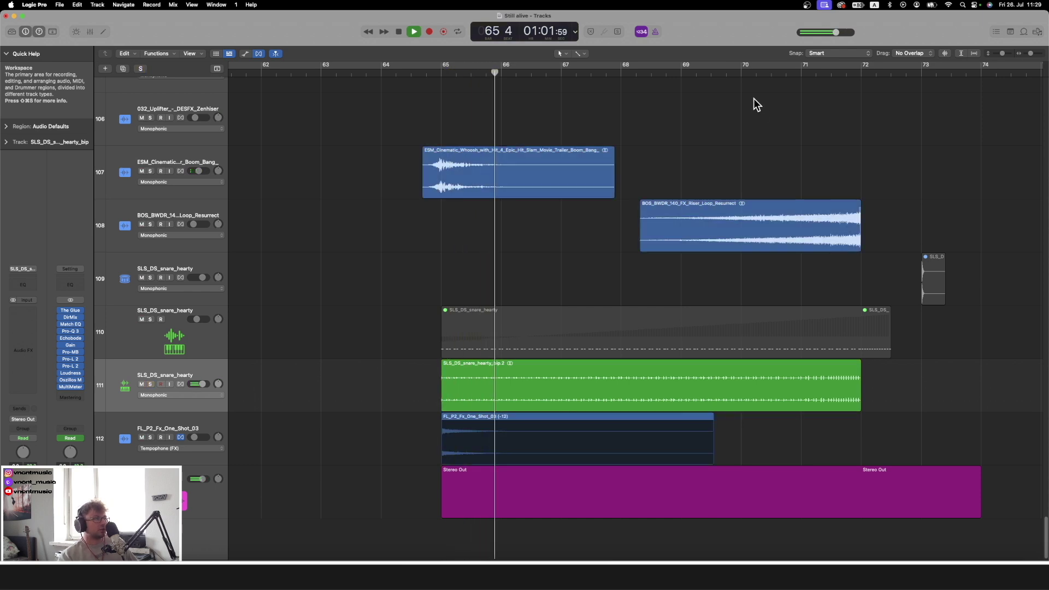
Shrink the tracks to overview height and play the full build from bar 67 across all tracks
scroll(753, 99, up, 3)
scroll(753, 99, right, 1)
drag(1001, 54, 993, 54)
key(space)
scroll(510, 256, up, 10)
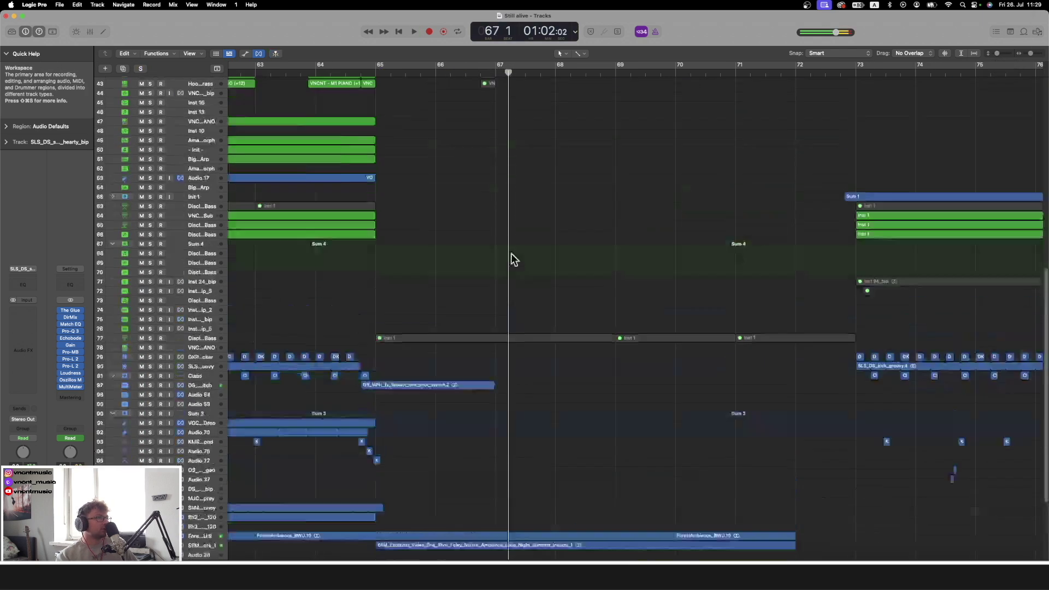
key(space)
scroll(597, 225, right, 2)
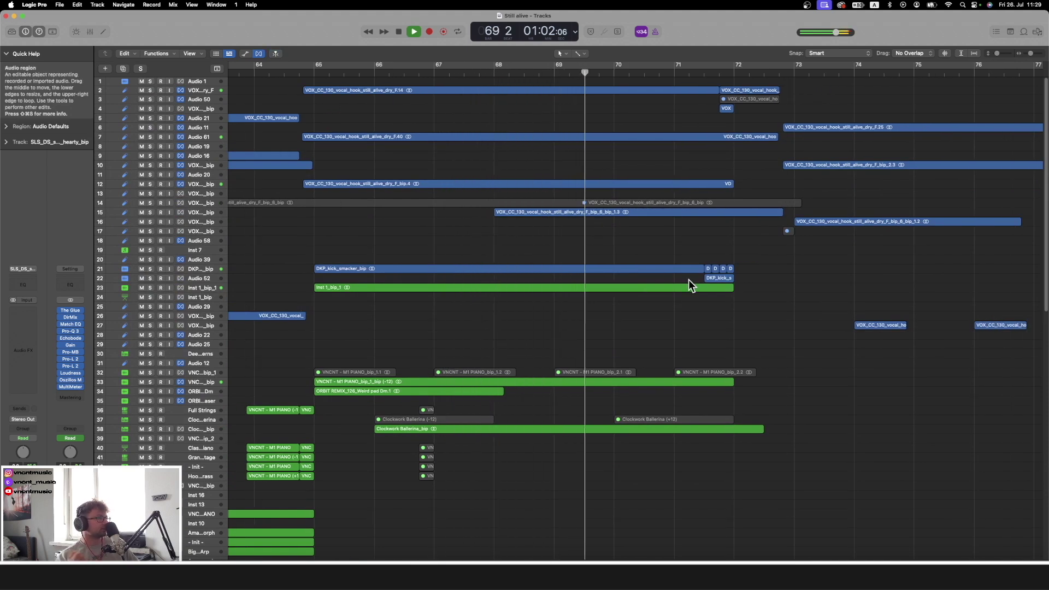
Enlarge the tracks, select the DKP_kick_smacker_bip track, and play the build past bar 72
drag(995, 54, 1000, 54)
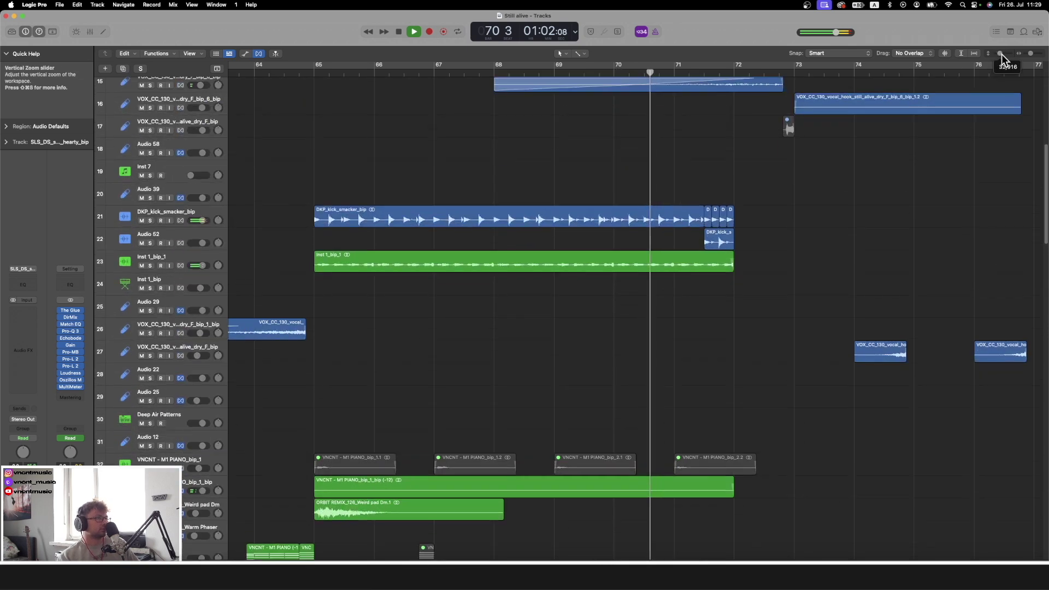
click(212, 212)
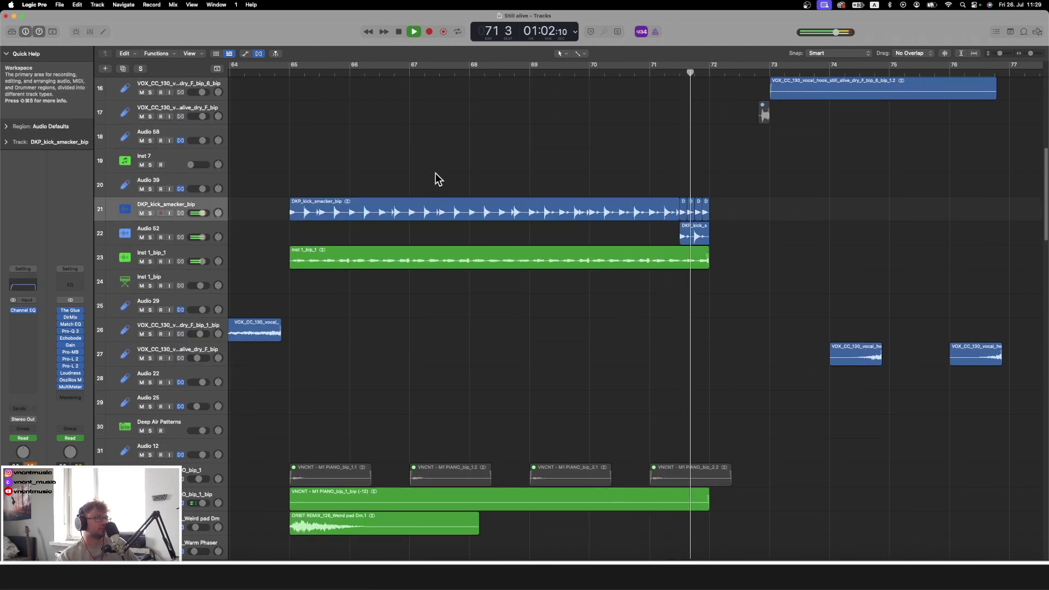
scroll(491, 172, up, 3)
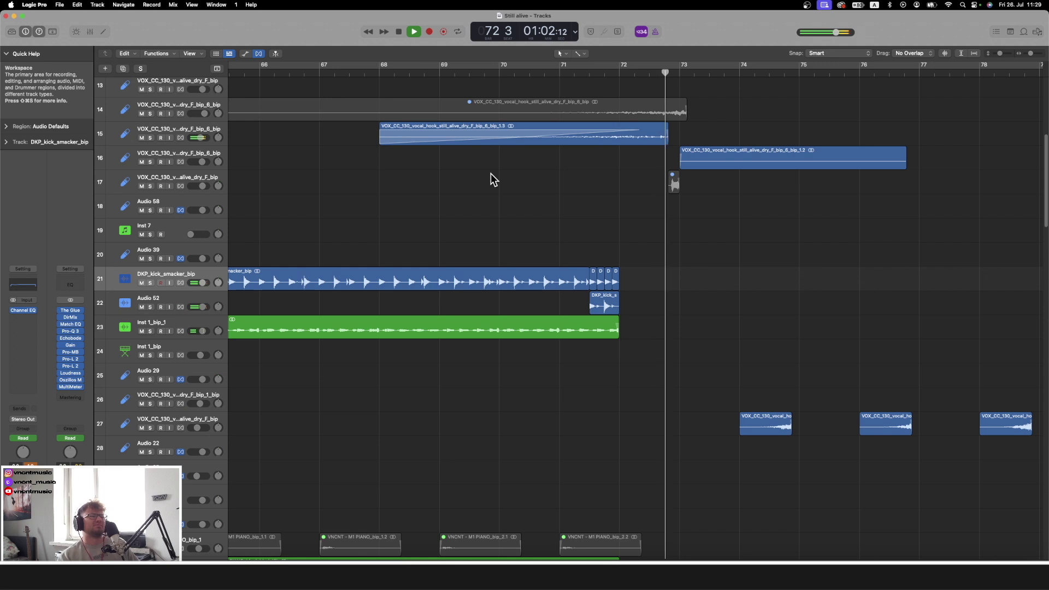
scroll(491, 172, left, 3)
key(space)
Solo the Inst 1_bip_1 and DKP_kick_smacker_bip tracks and set the playhead to bar 64 beat 4
click(176, 321)
key(s)
click(309, 72)
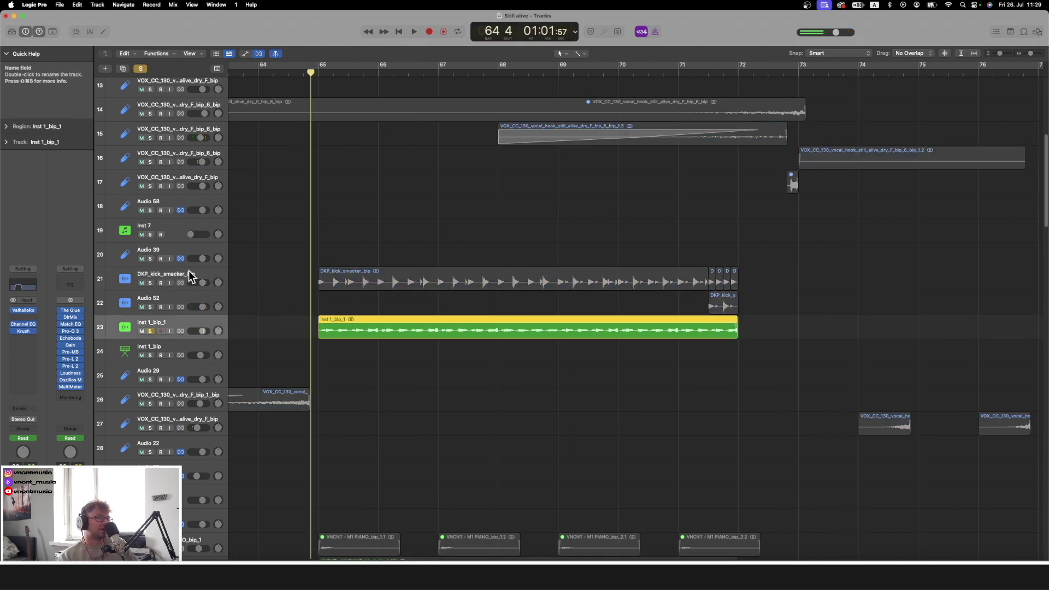
click(190, 272)
key(s)
Show automation and play the soloed kick and bass while examining the kick's Channel EQ Low Cut Frequency curve
click(376, 217)
key(a)
key(space)
key(a)
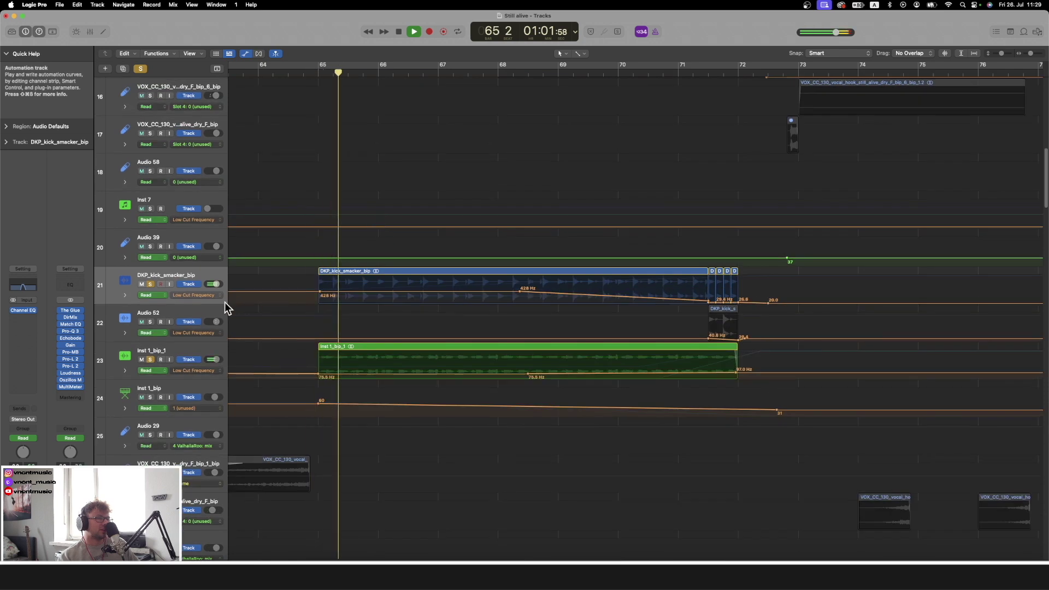
click(196, 297)
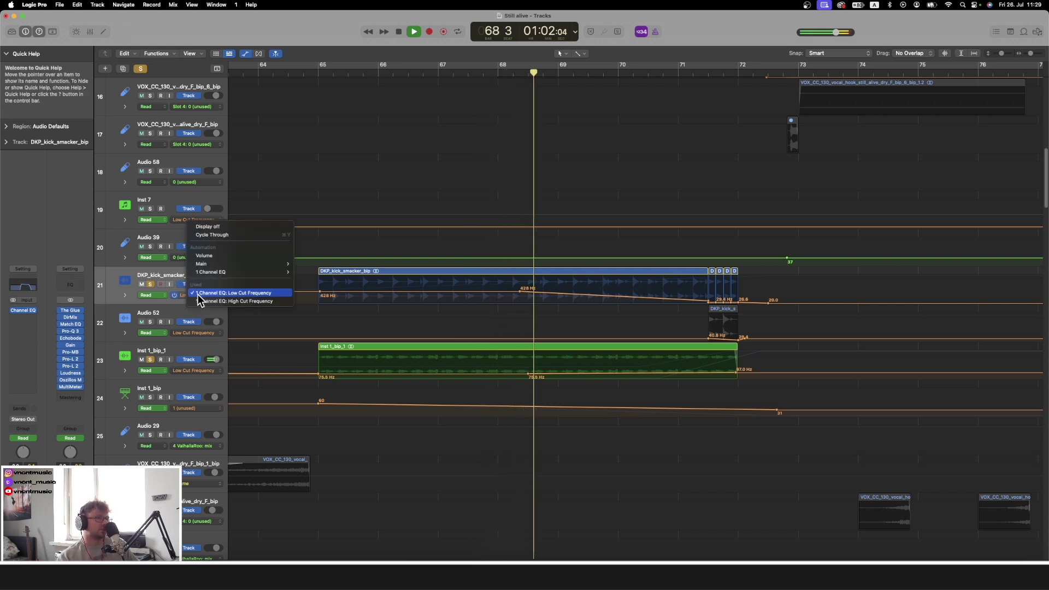
click(458, 273)
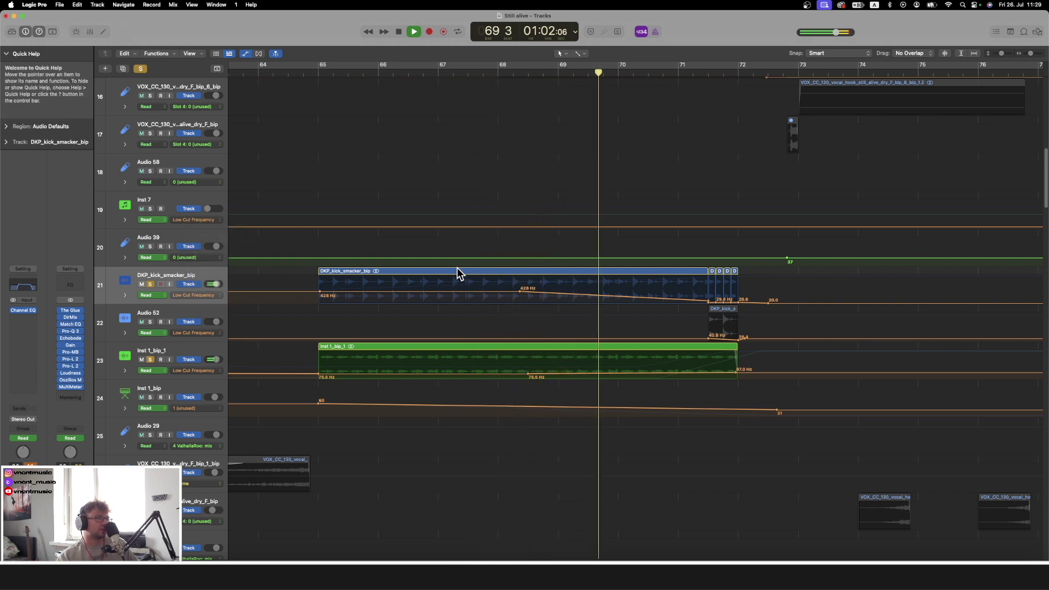
key(space)
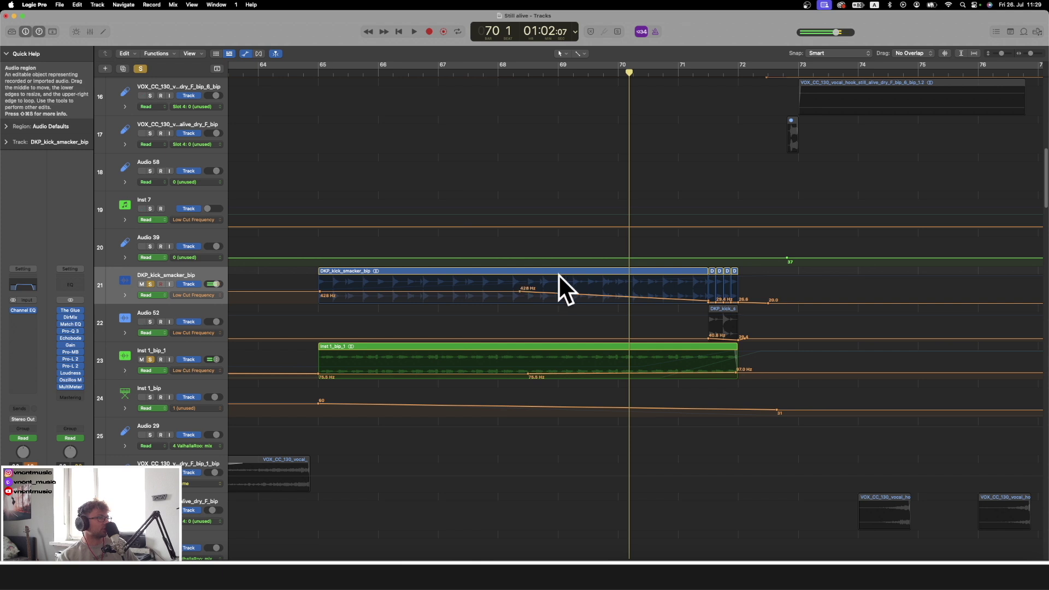
Clear the solos, hide the automation, and play the end of the build into the drop at bar 73
key(space)
click(141, 69)
key(a)
scroll(620, 347, up, 5)
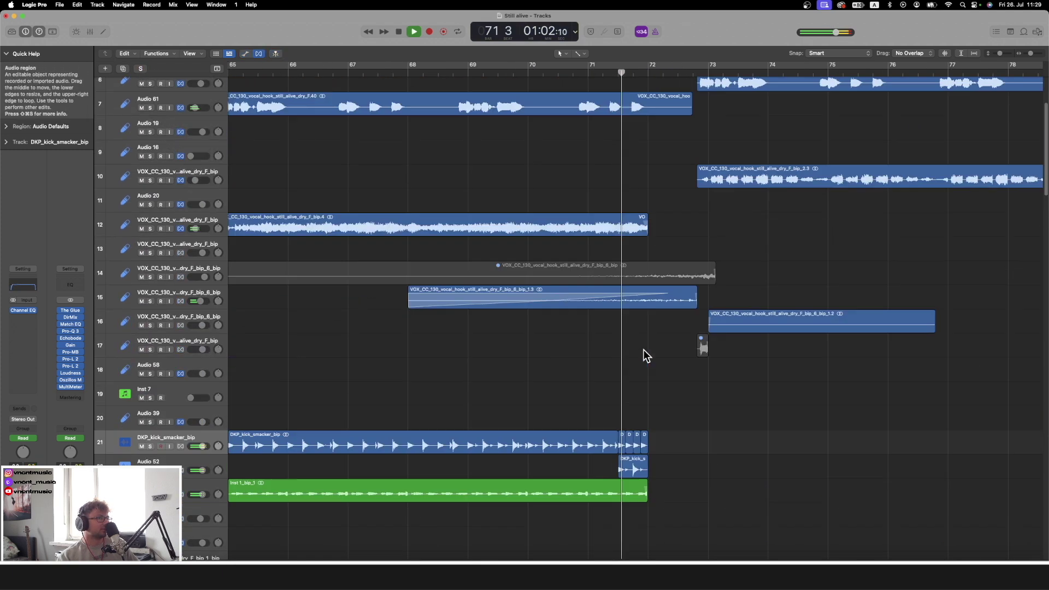
scroll(628, 347, down, 3)
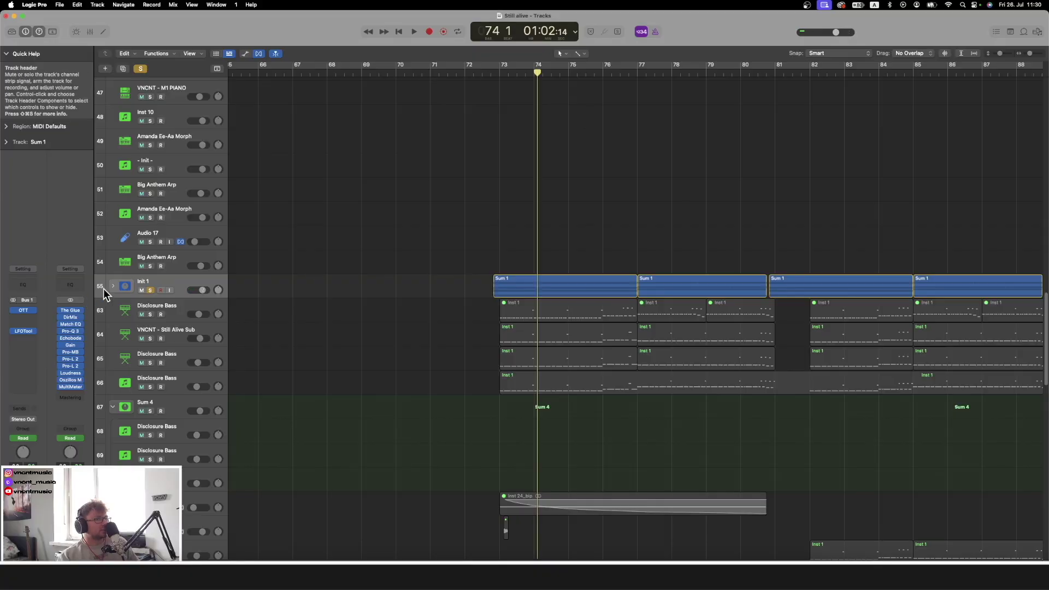
Expand the Init 1 vocal stack, set the playhead to bar 72 beat 4, and open Vocal Transformer on Audio 40
click(112, 286)
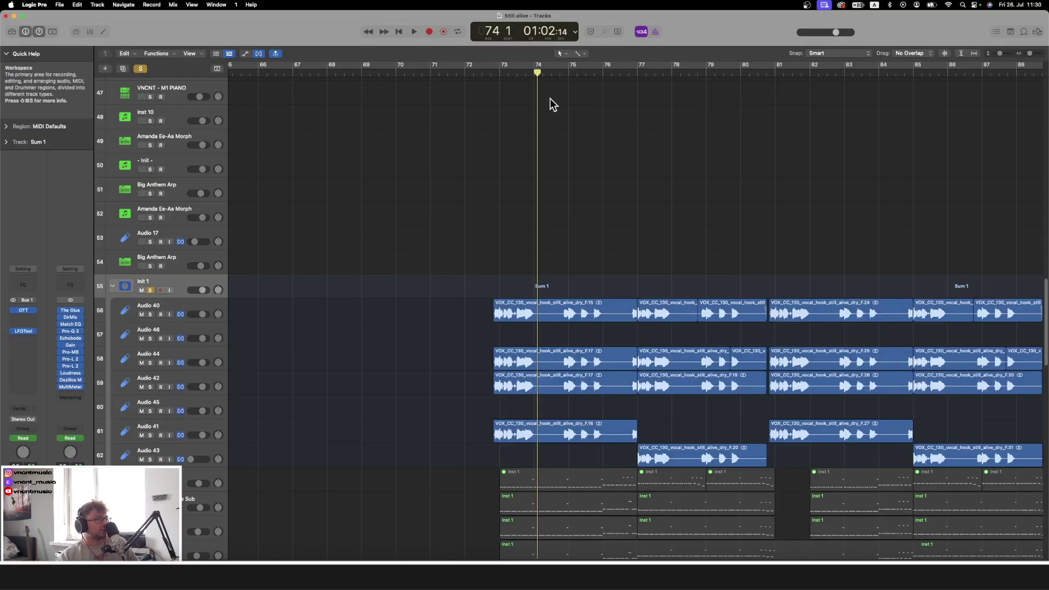
drag(508, 72, 490, 74)
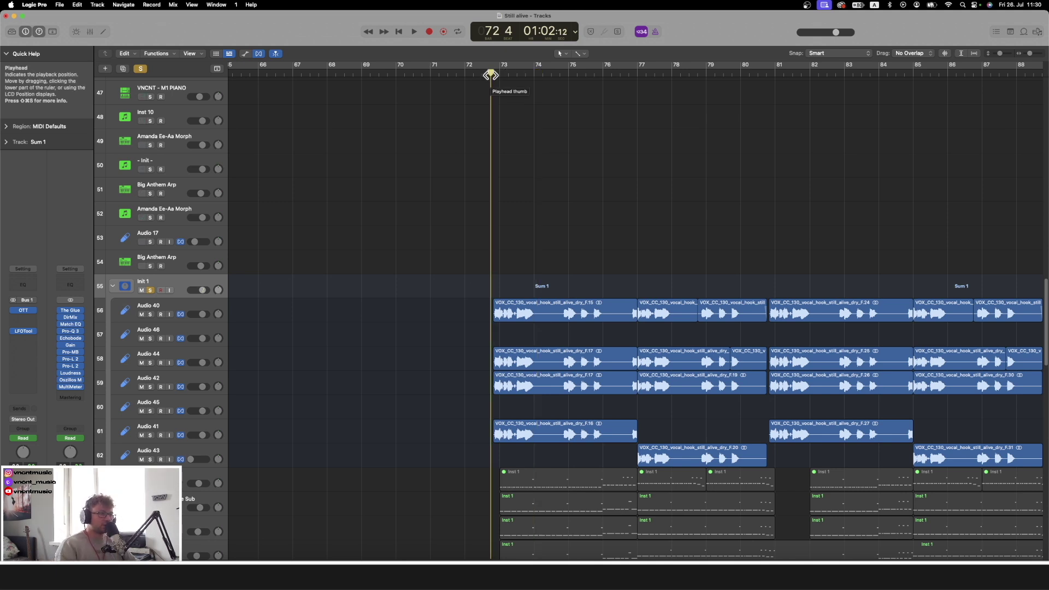
click(180, 309)
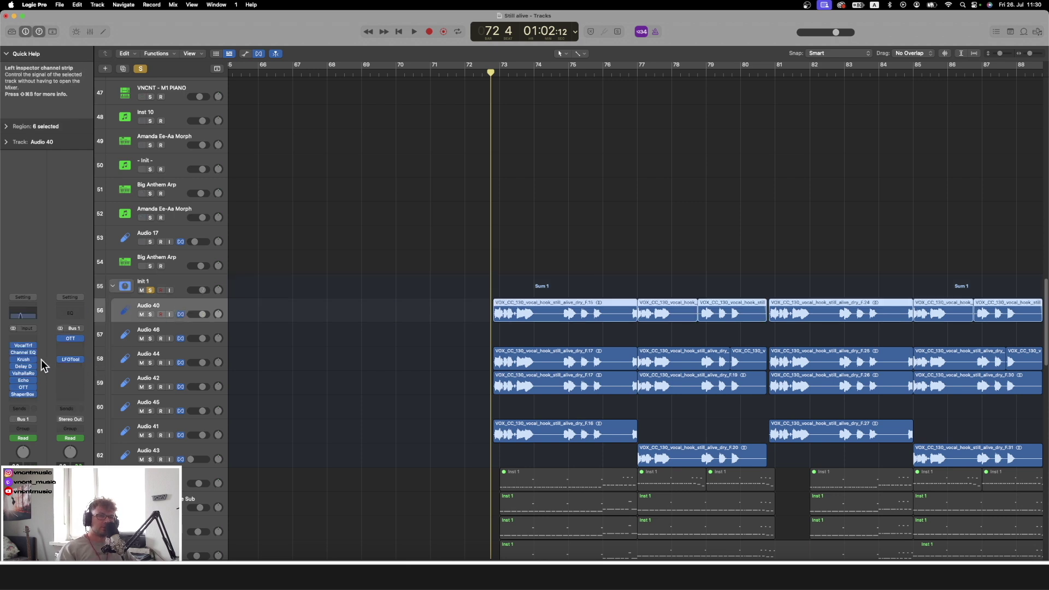
click(23, 345)
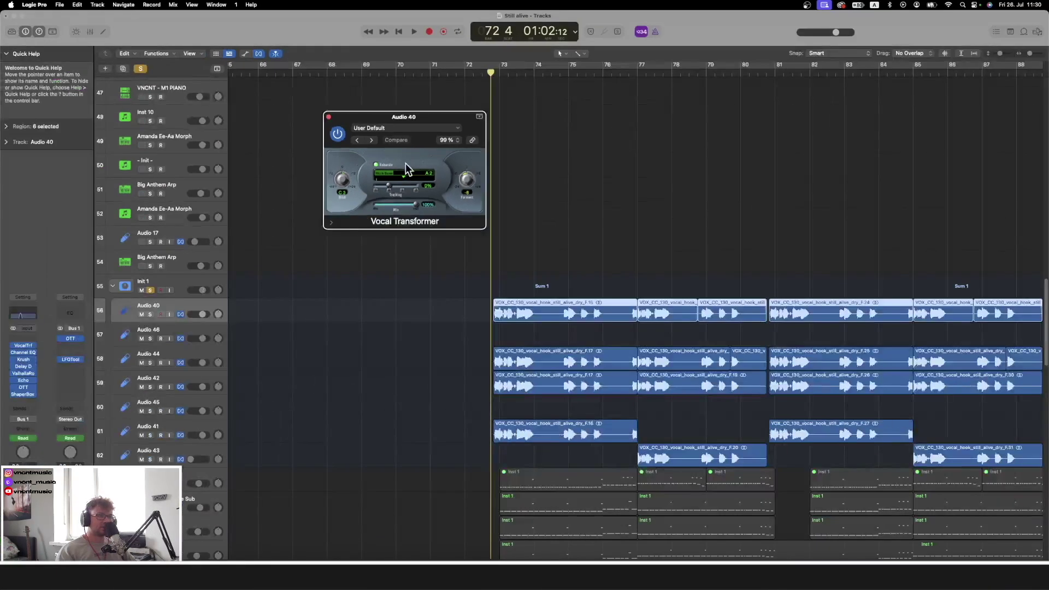
Audition the Audio 40 vocal in solo with its Vocal Transformer, playing twice from bar 72 beat 4
click(401, 285)
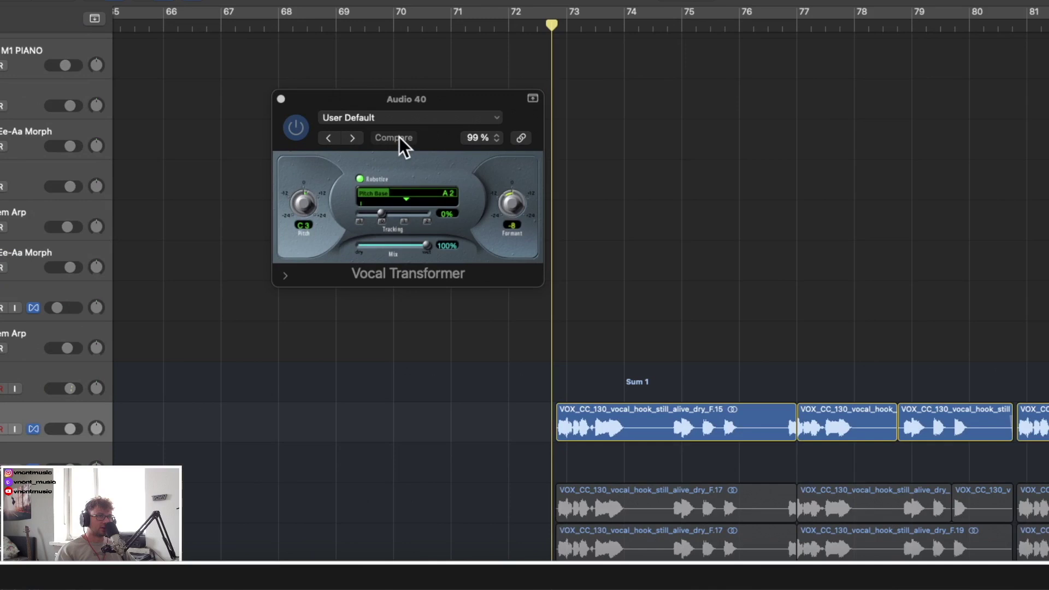
key(space)
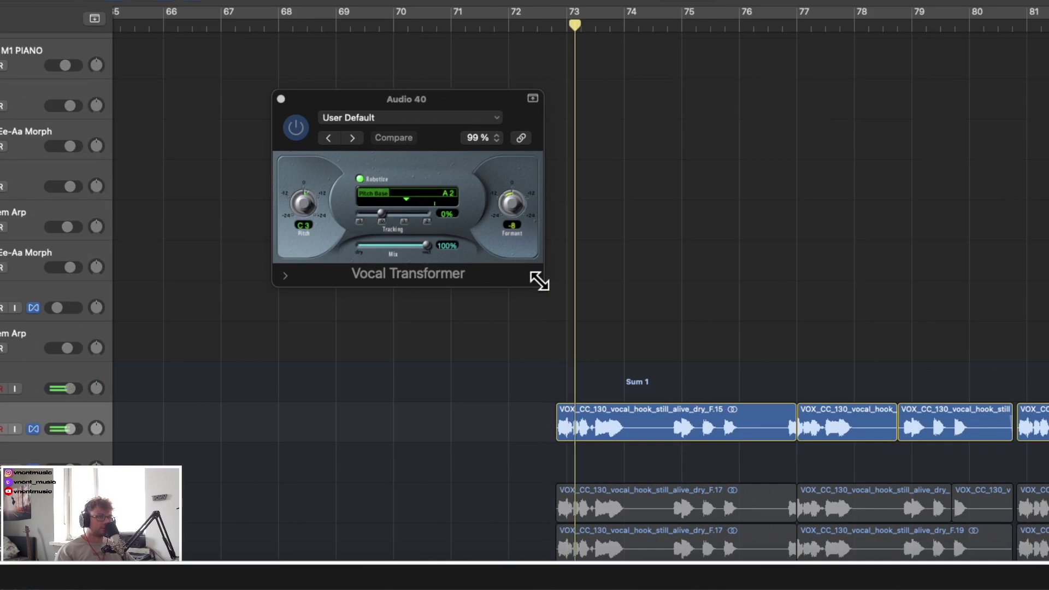
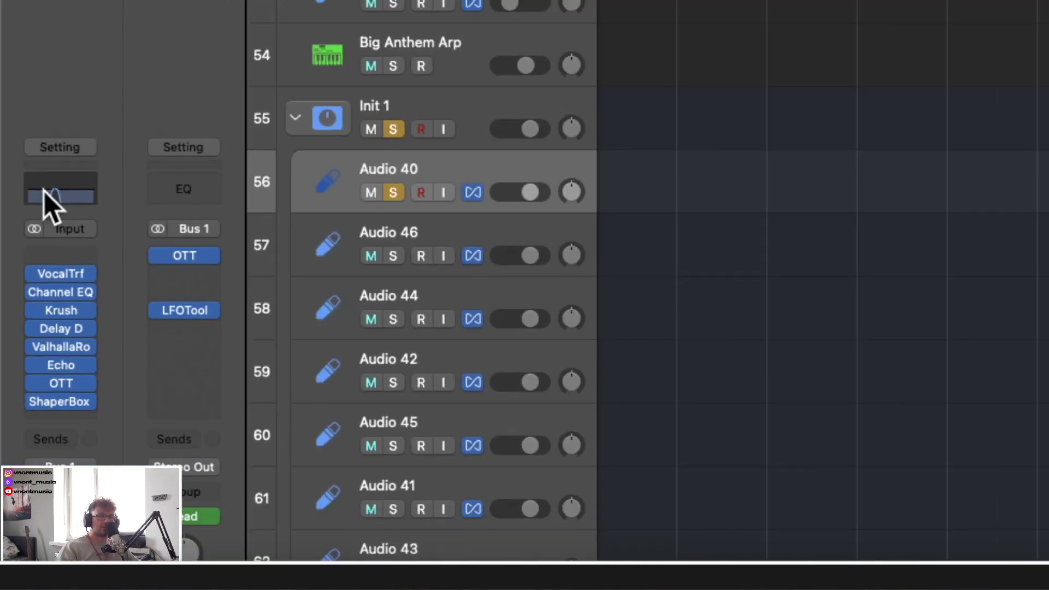
click(53, 268)
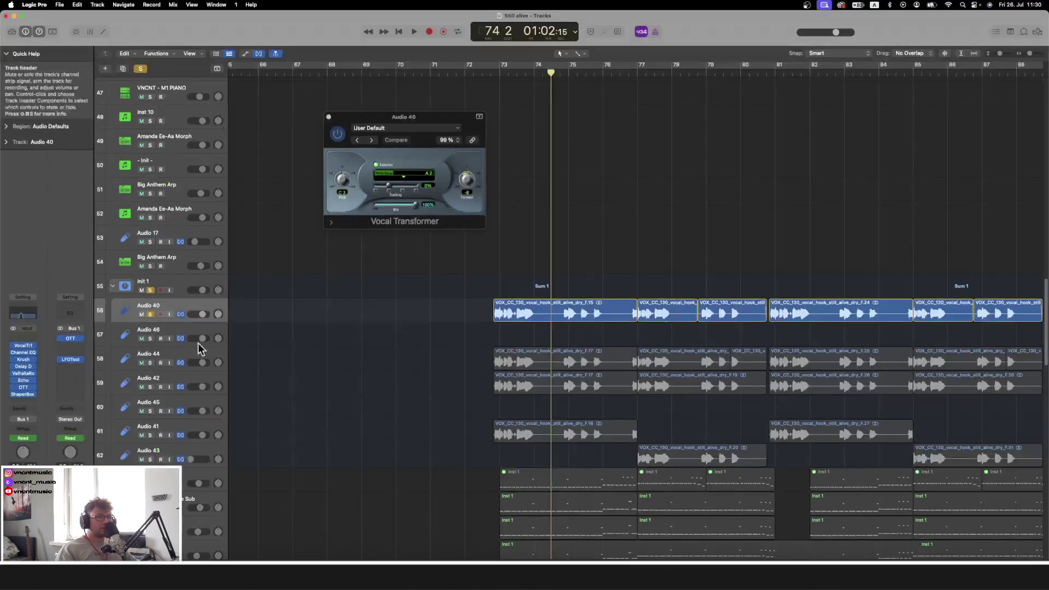
click(155, 278)
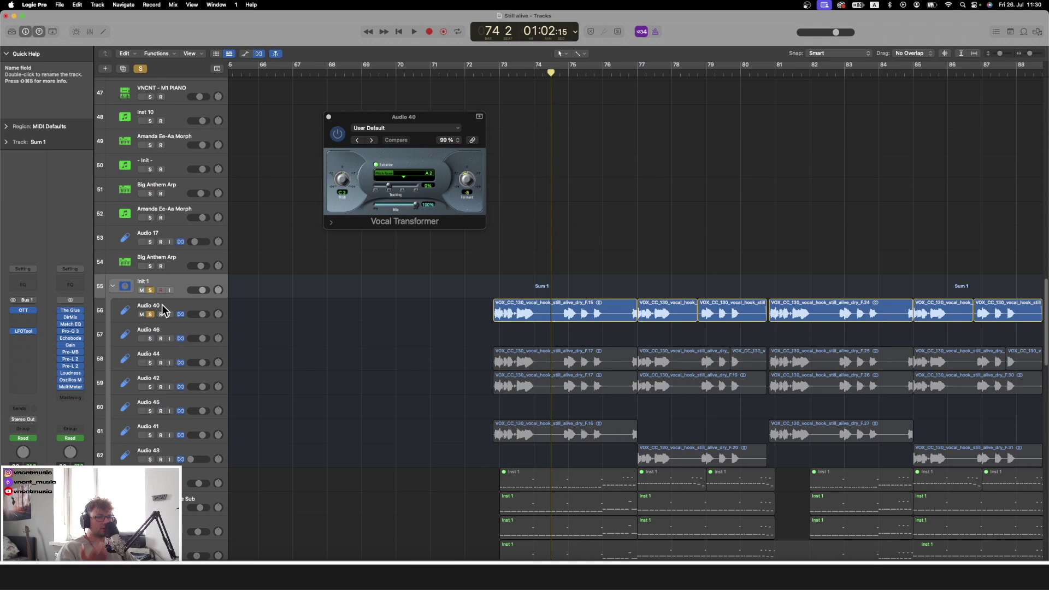
click(489, 73)
key(space)
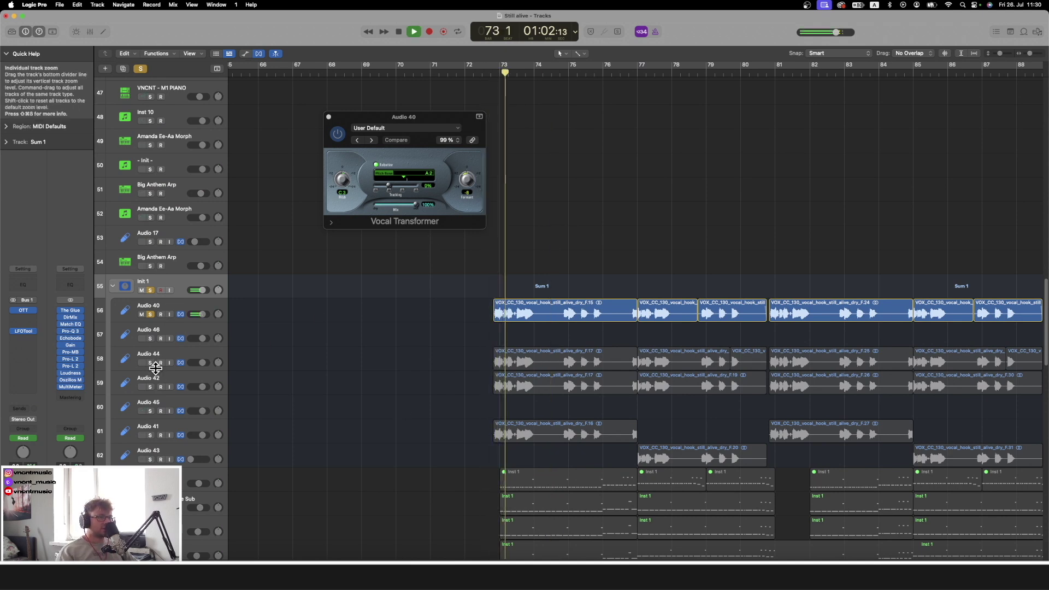
key(space)
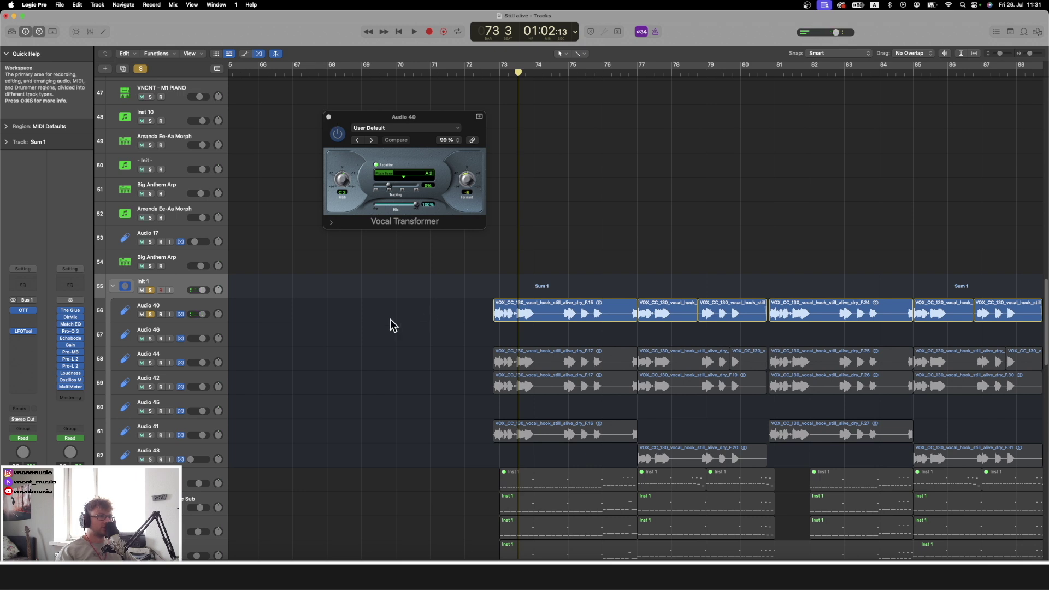
Check the Vocal Transformer on Audio 44, close it, and solo the Audio 44 and Audio 42 tracks
click(131, 360)
click(25, 347)
click(336, 126)
click(329, 117)
key(s)
key(Down)
key(s)
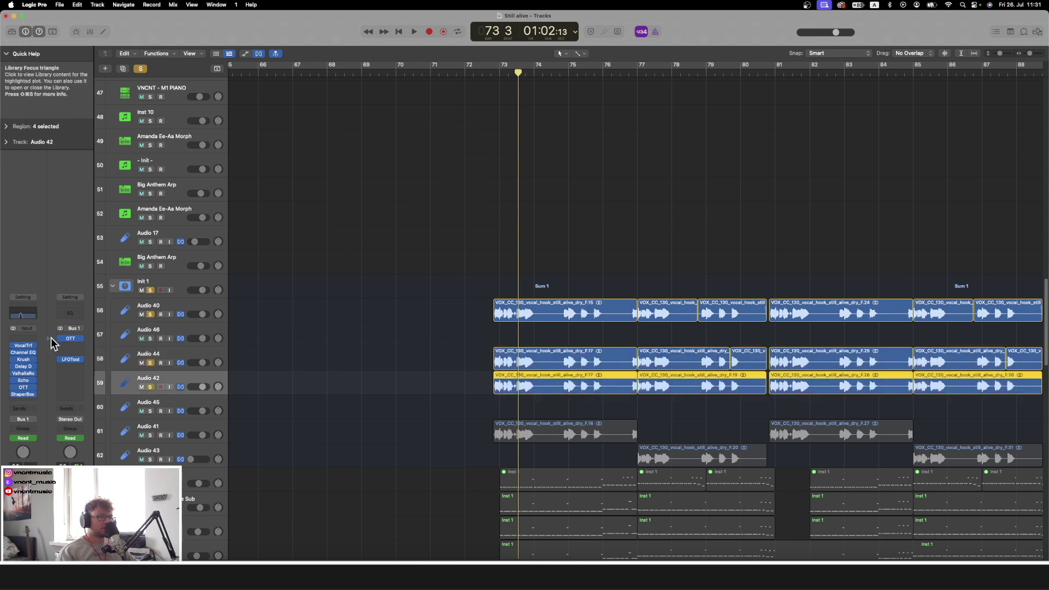
Compare the Vocal Transformer settings on Audio 42 and Audio 41, solo Audio 41, and close both plug-in windows
click(23, 345)
click(197, 433)
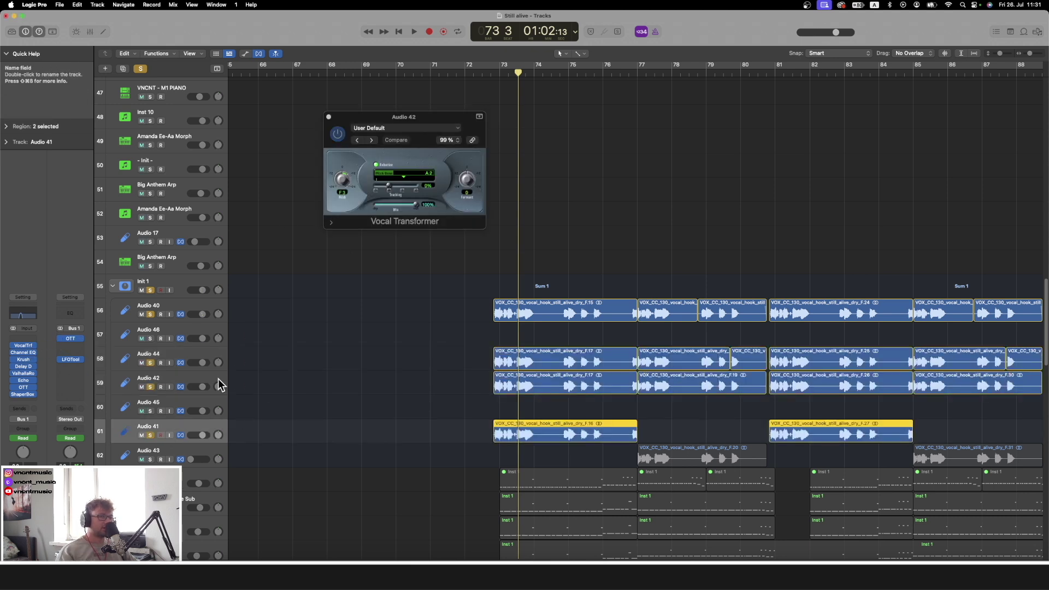
click(23, 346)
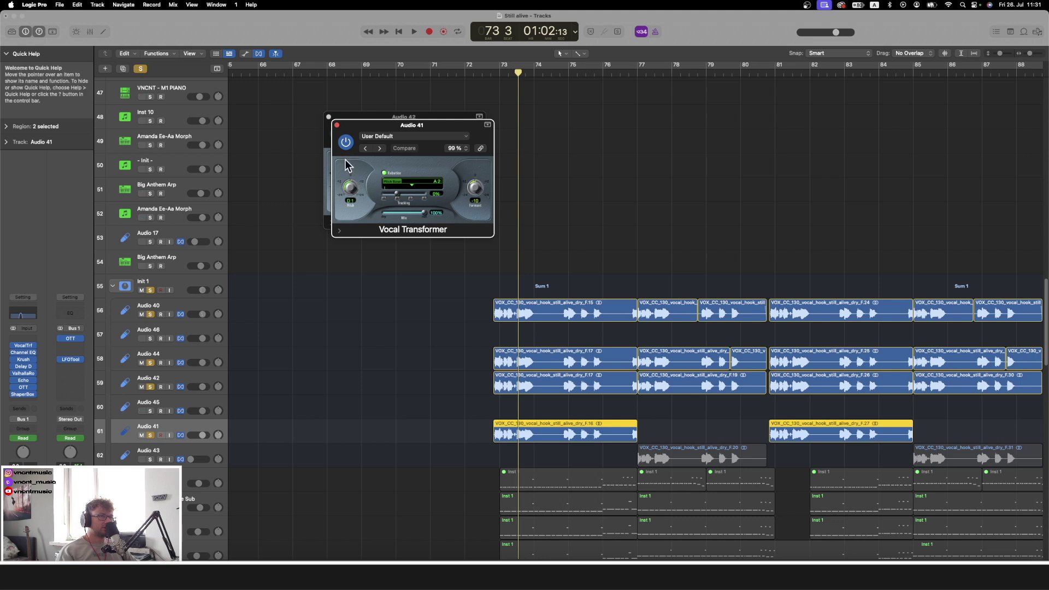
click(335, 125)
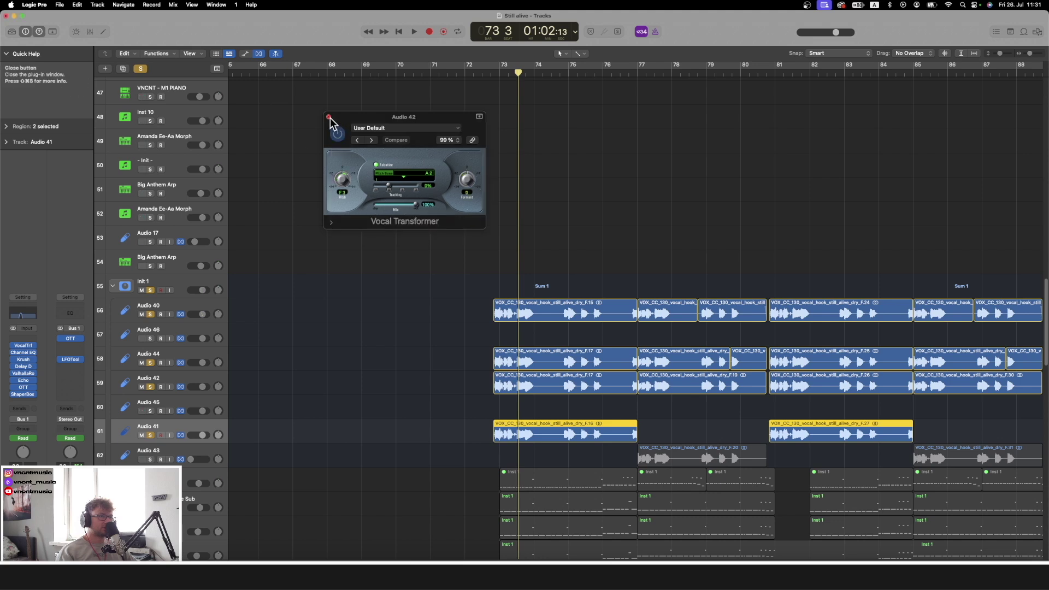
click(329, 117)
Play the soloed vocal layers from before bar 73, bypass LFOTool on the Init 1 stack, and replay them zoomed in
click(478, 72)
key(space)
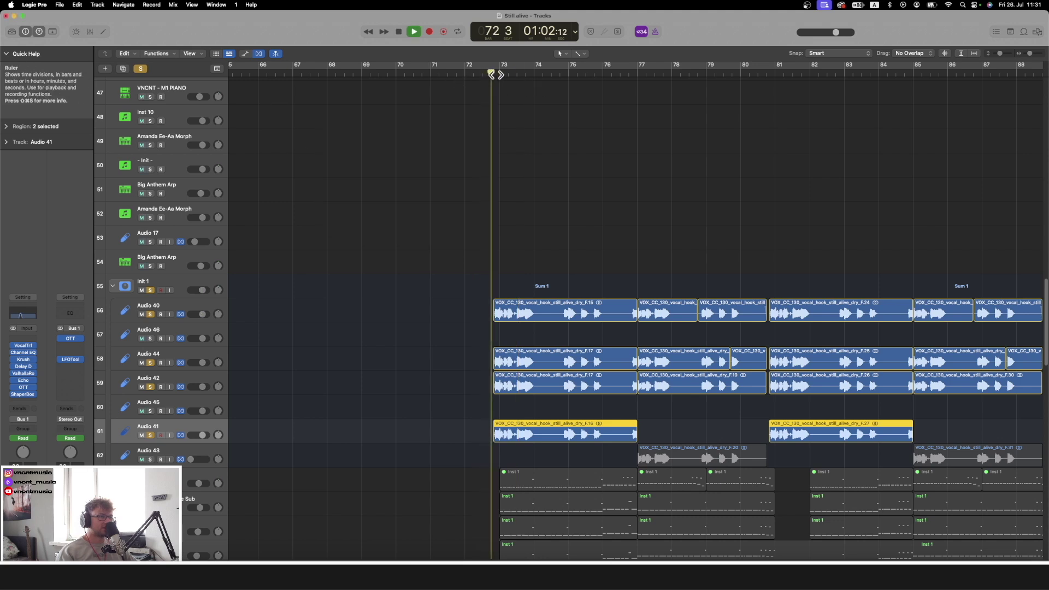
click(367, 330)
click(176, 286)
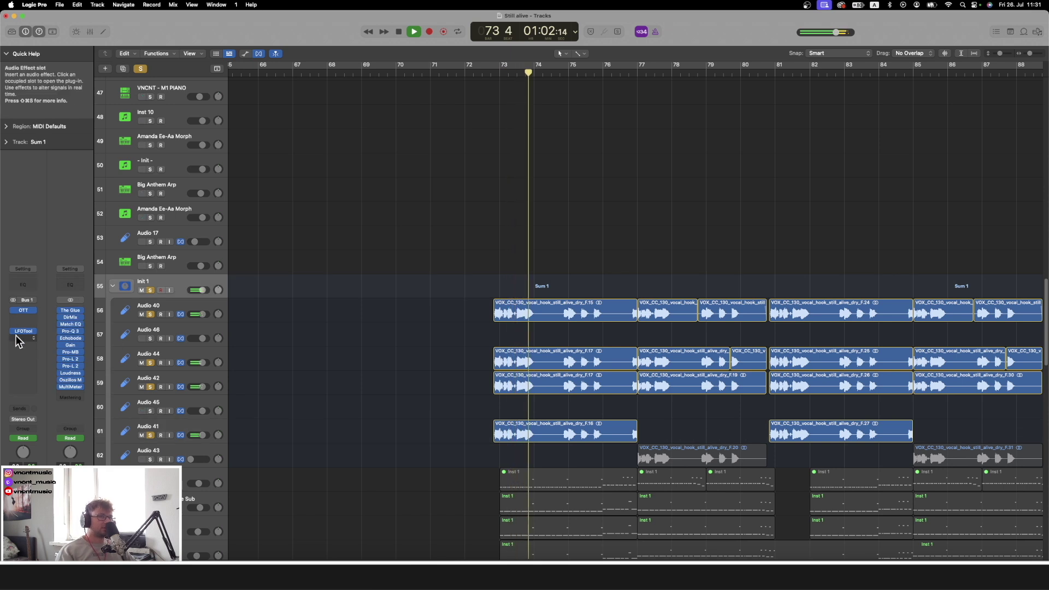
key(space)
click(489, 74)
key(space)
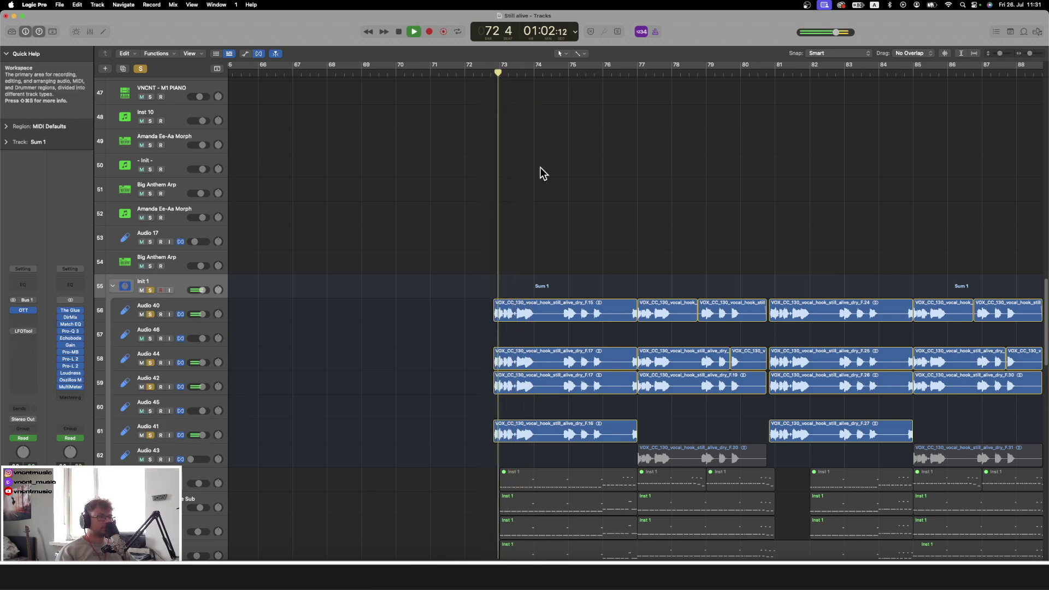
click(1038, 54)
scroll(638, 197, right, 2)
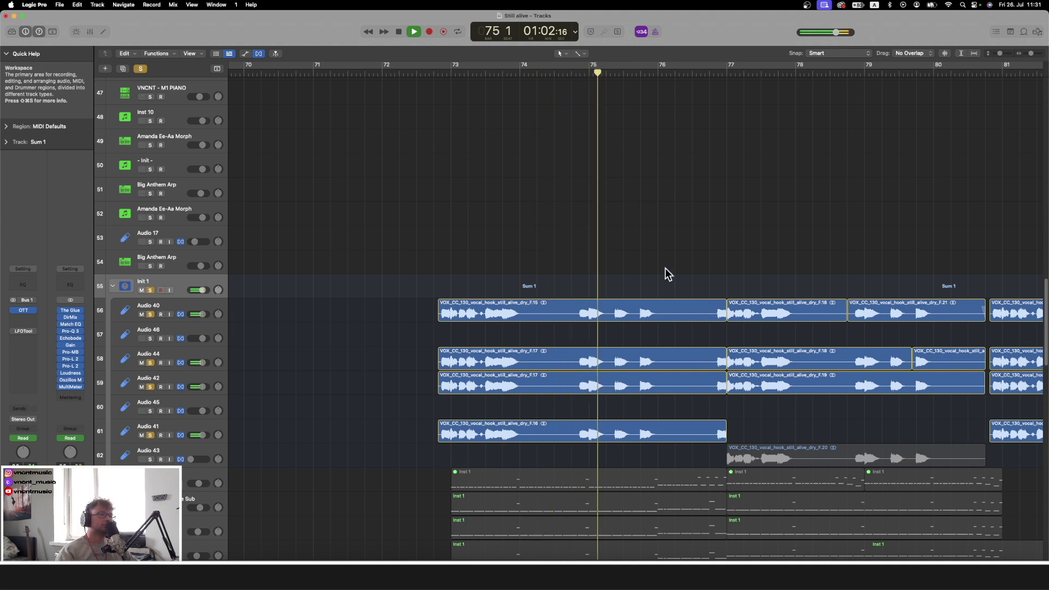
Solo the Audio 43 vocal track alongside the other layers and stop playback at bar 76
scroll(661, 270, right, 5)
click(177, 453)
key(s)
key(space)
click(359, 445)
scroll(358, 445, right, 1)
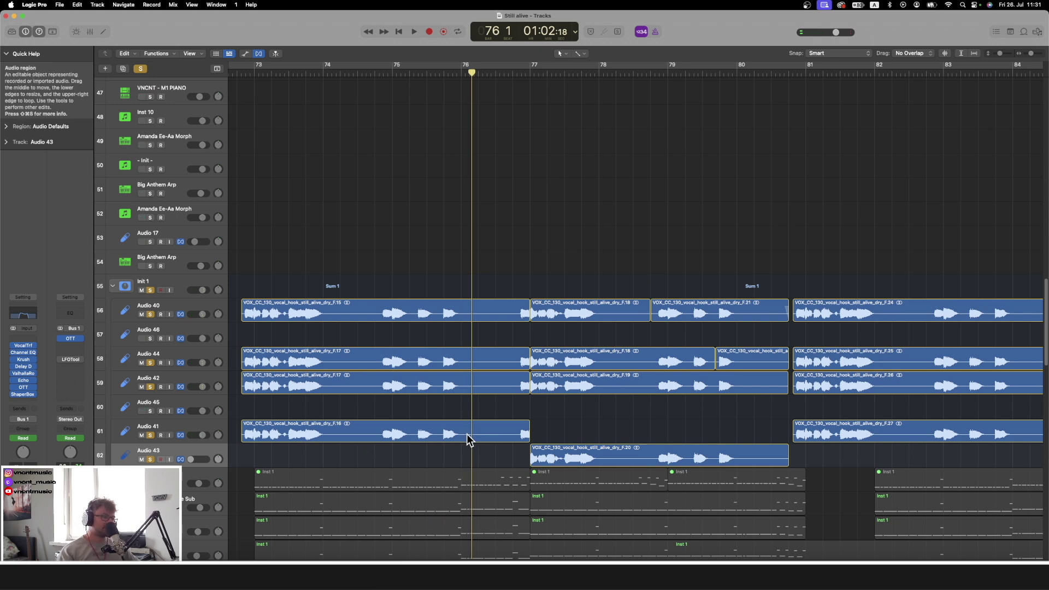
Check the Vocal Transformer on Audio 43, close it, and play the vocal layers from bar 76 through bar 77
key(space)
key(space)
key(v)
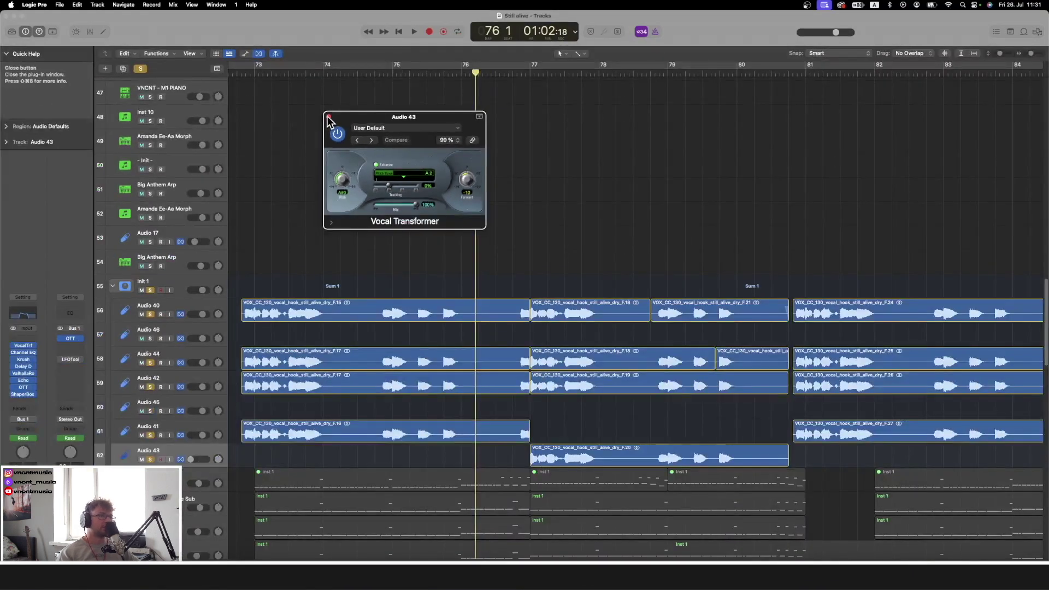
click(328, 116)
key(space)
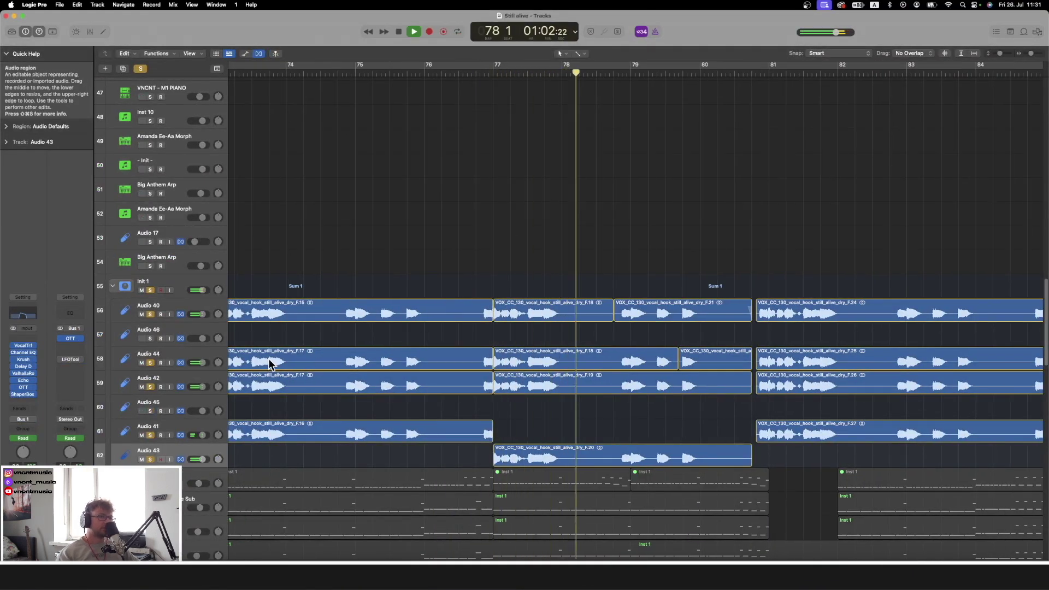
Re-enable LFOTool on the Init 1 vocal stack, clear the solos and replay the drop up to bar 83
click(385, 291)
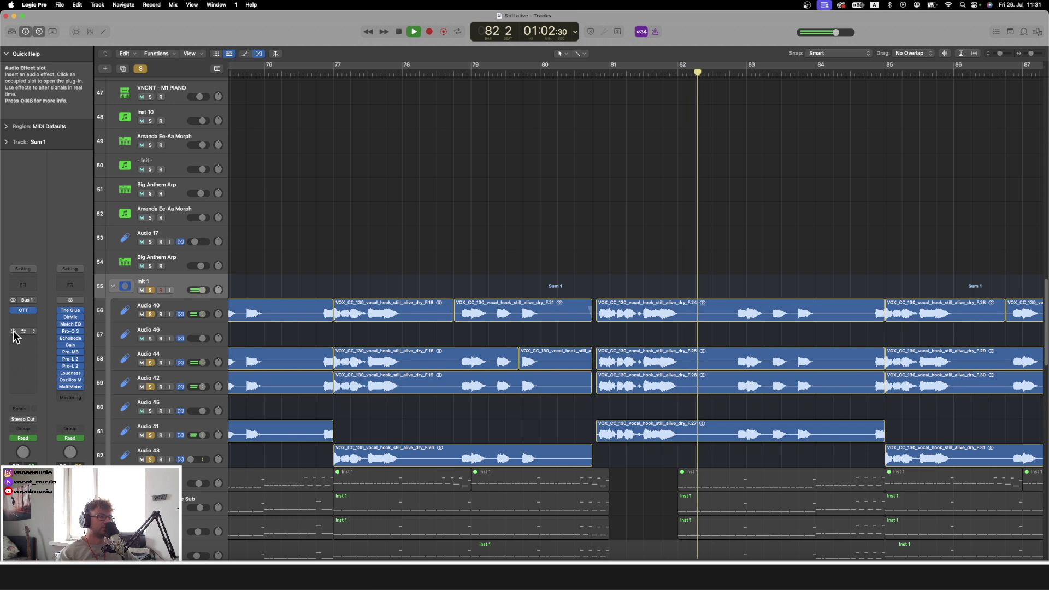
key(a)
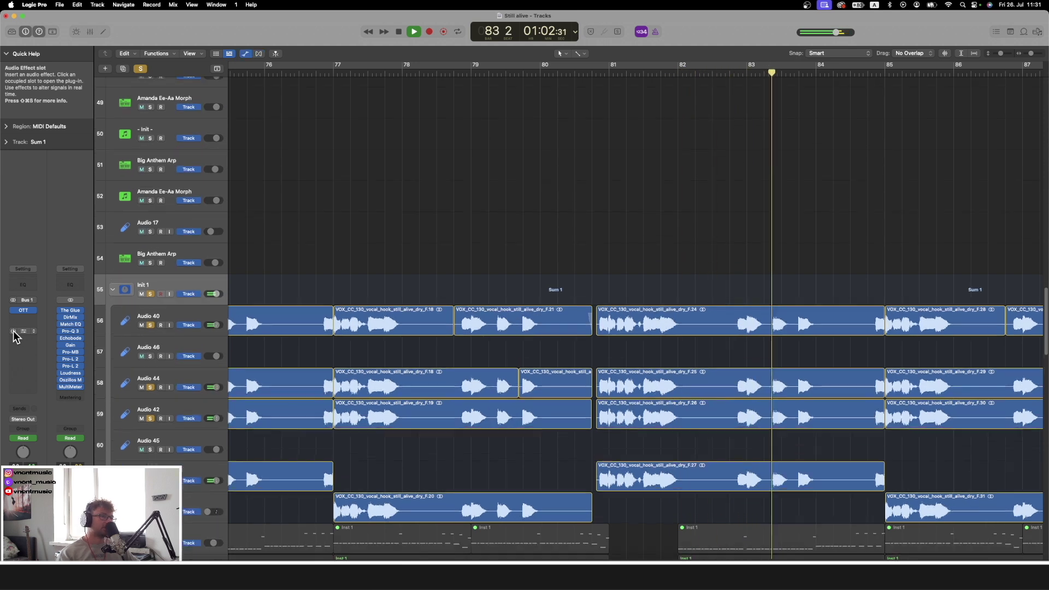
key(space)
key(a)
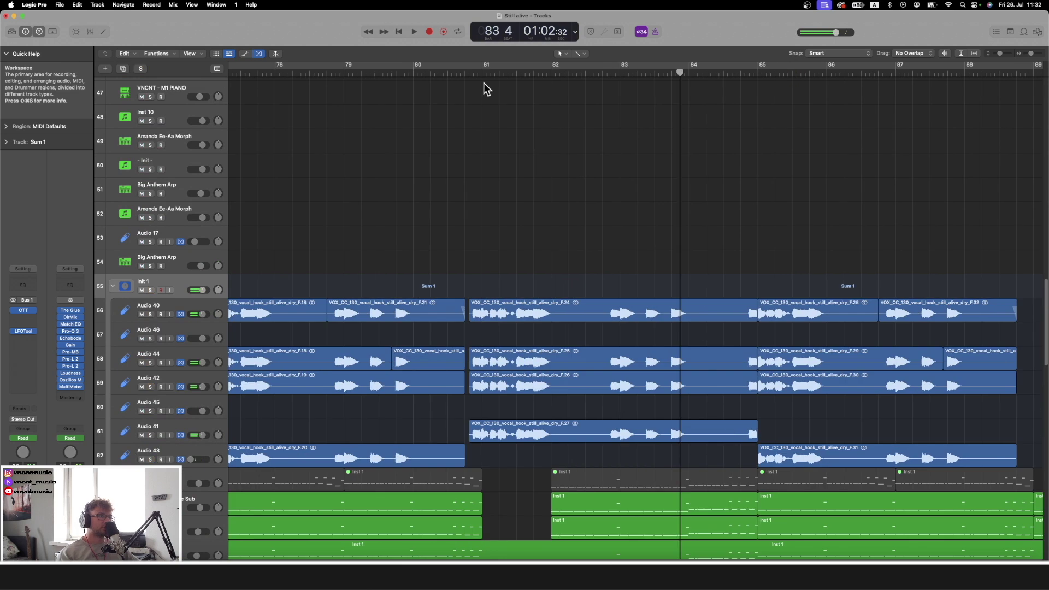
key(space)
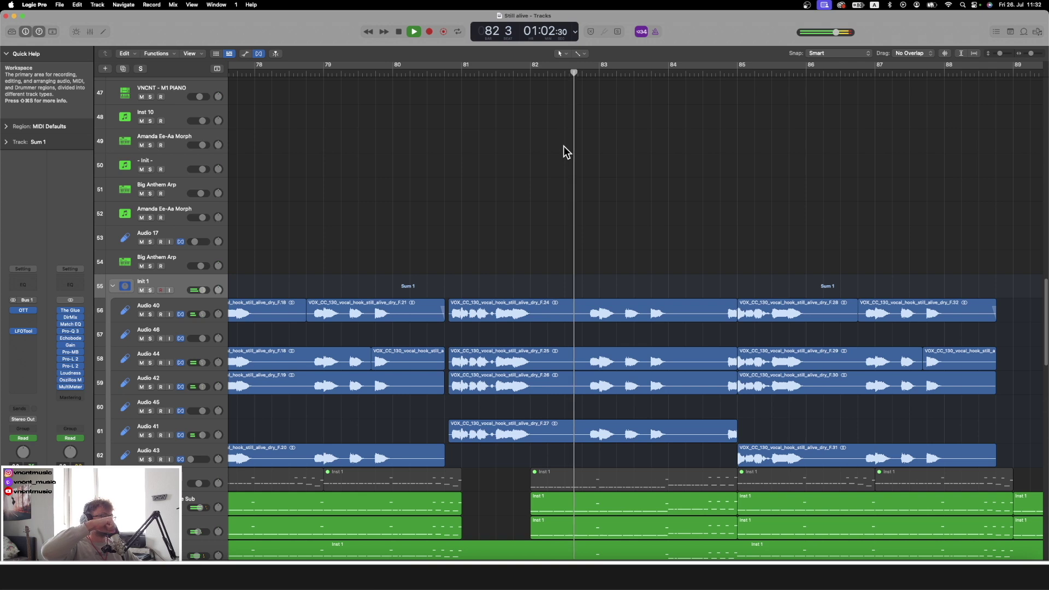
key(space)
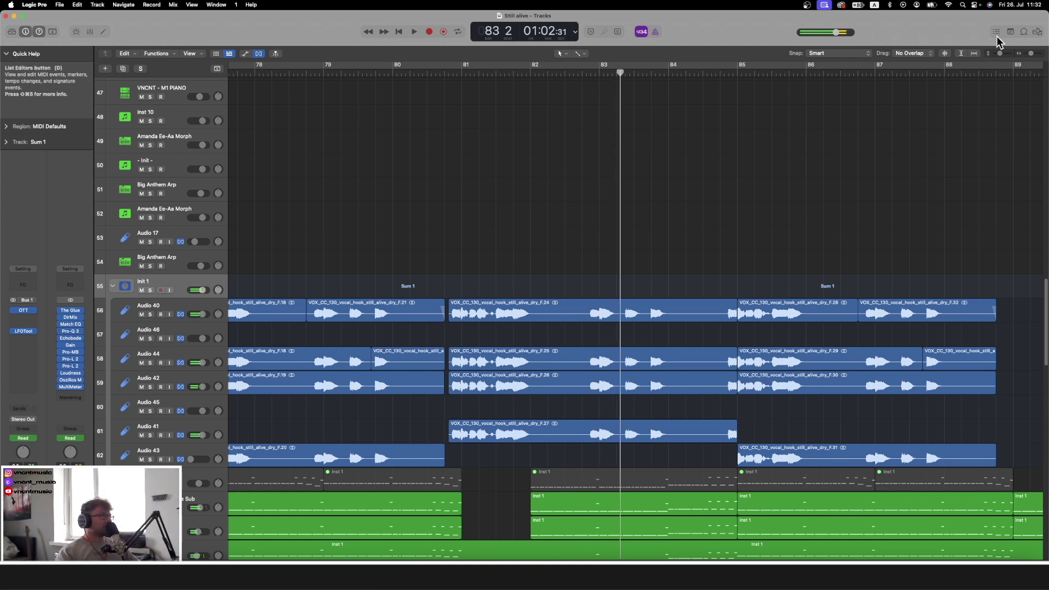
Place the playhead at bar 72, just before the drop's vocal layers and bass start
drag(999, 53, 992, 54)
key(super+Left)
key(super+Left)
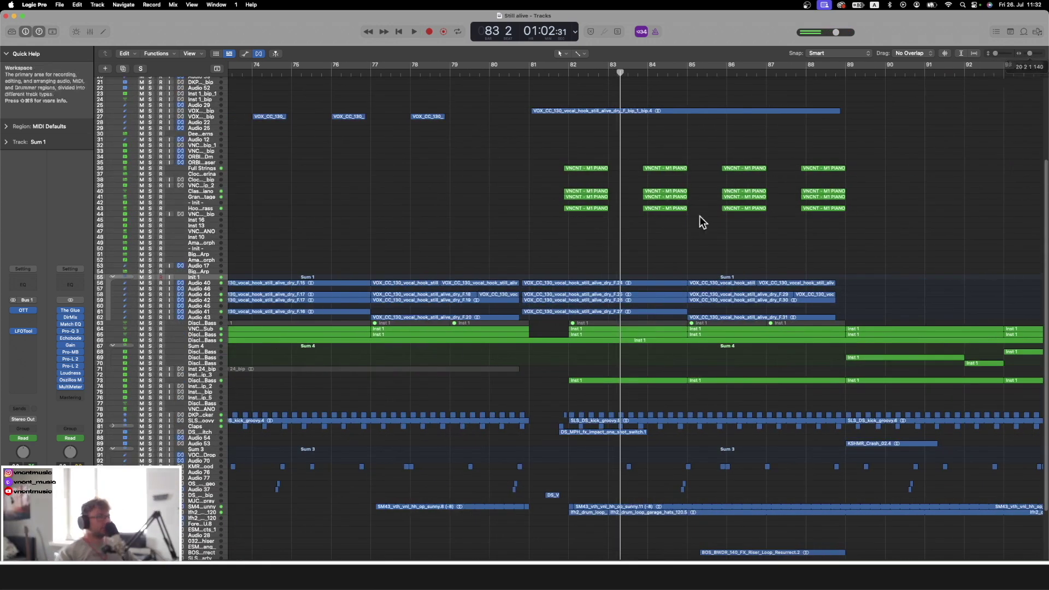
drag(1026, 53, 1004, 53)
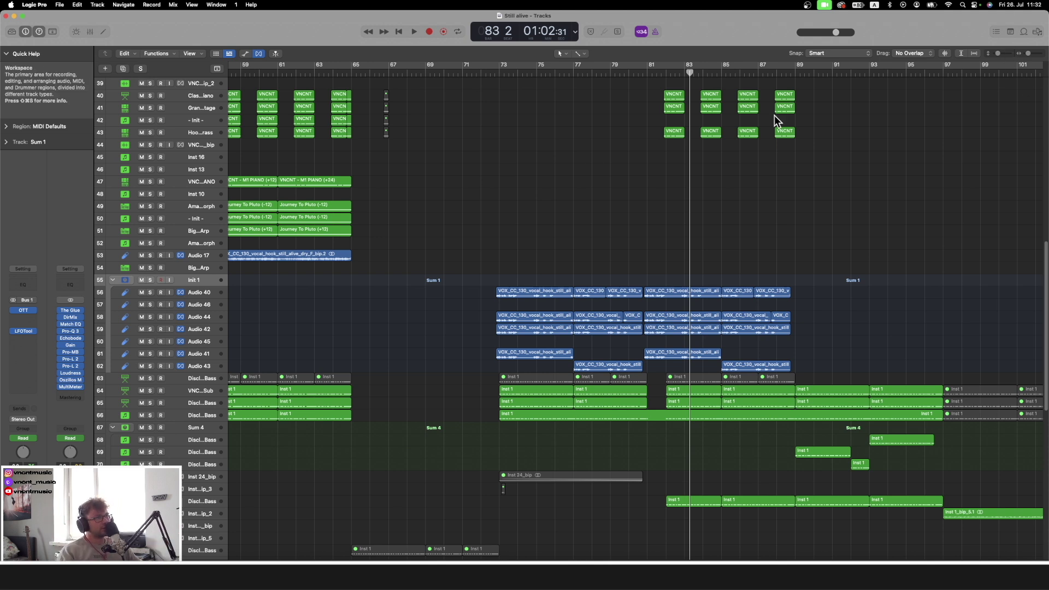
click(481, 73)
Solo VNCNT - Still Alive Sub and Disclosure Bass tracks 65 and 66, and play them from bar 72 with automation displayed
click(1032, 53)
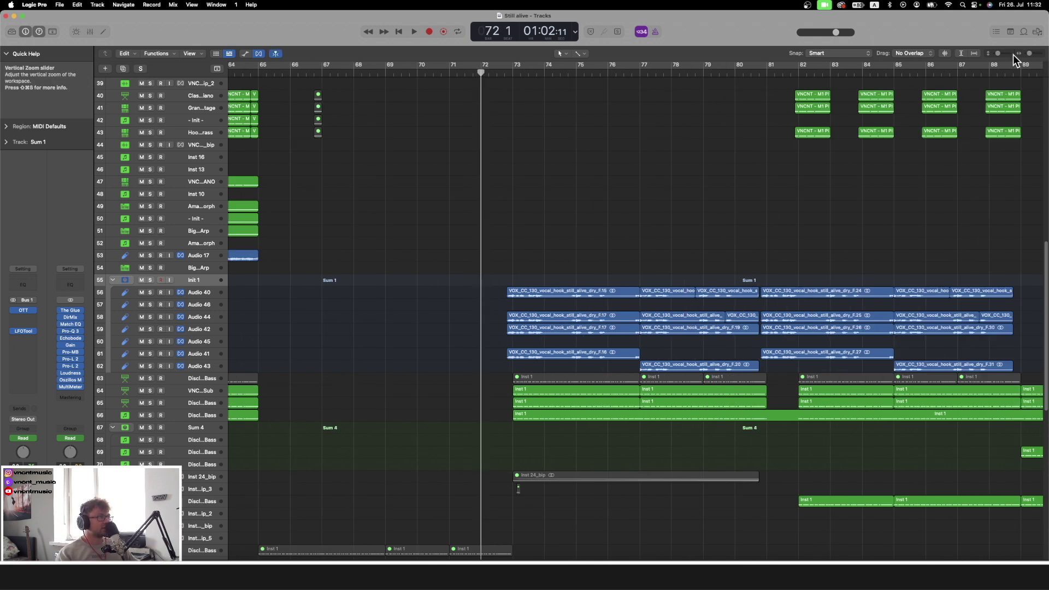
click(1003, 54)
drag(1003, 54, 1008, 54)
scroll(821, 273, down, 6)
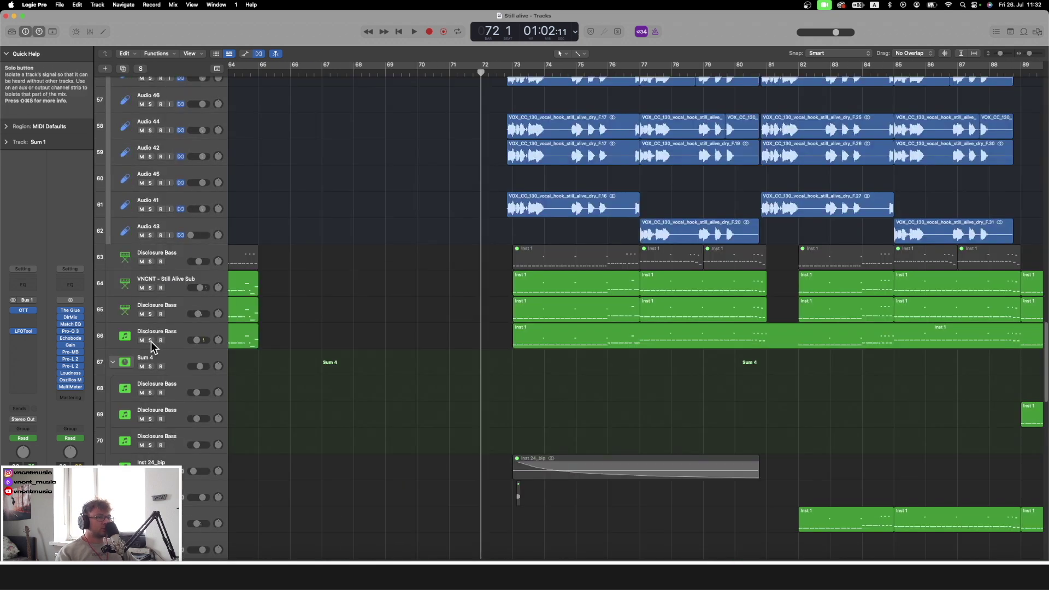
drag(150, 340, 161, 277)
scroll(611, 370, right, 3)
key(a)
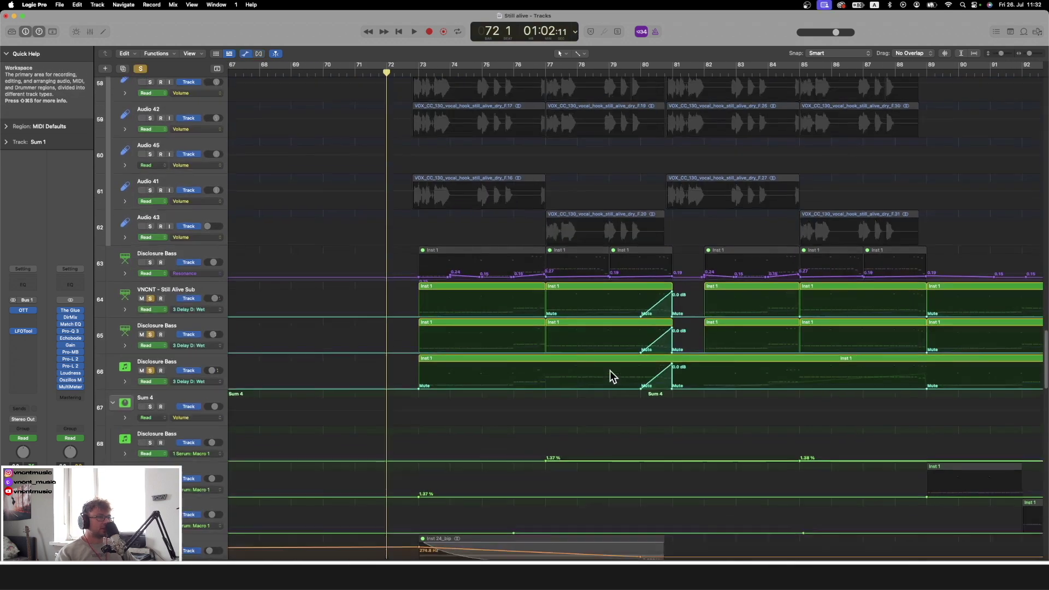
key(space)
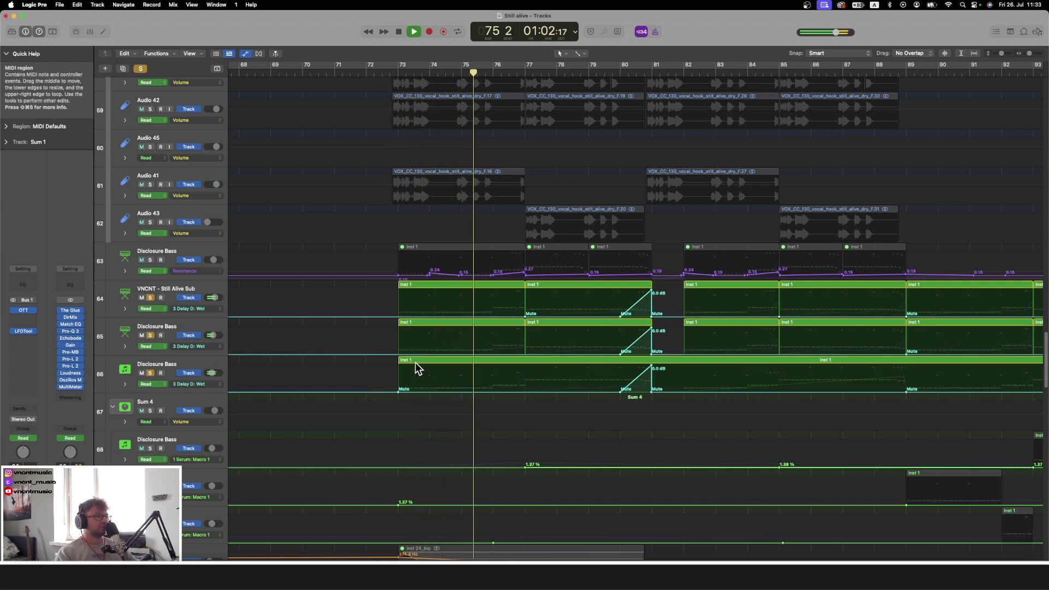
Show Serum Macro 1 automation on Disclosure Bass track 66 and Retro Synth Cutoff on track 65, stop playback and clear the solos
click(195, 390)
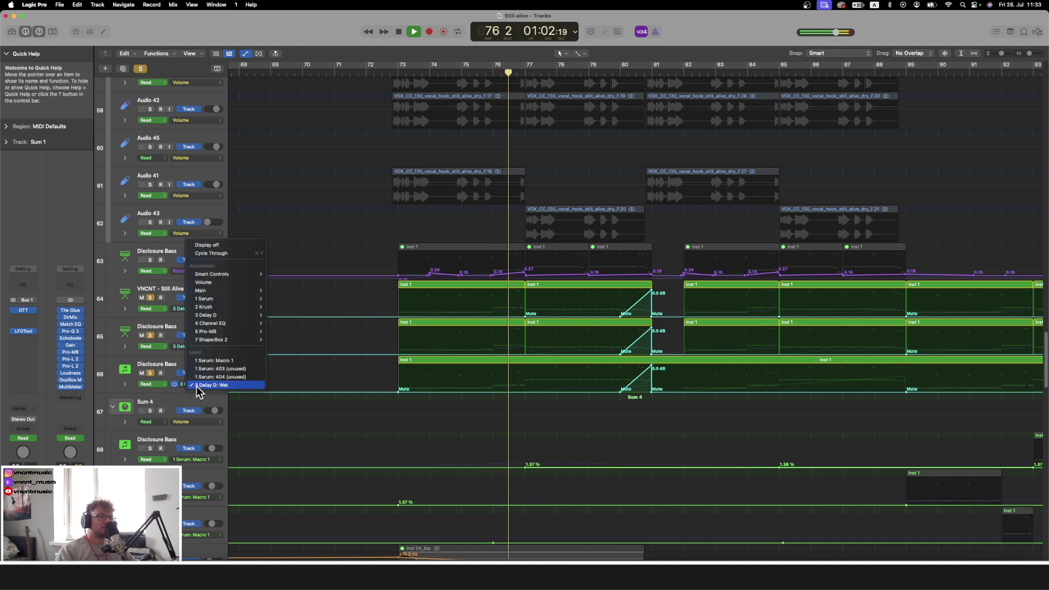
click(239, 365)
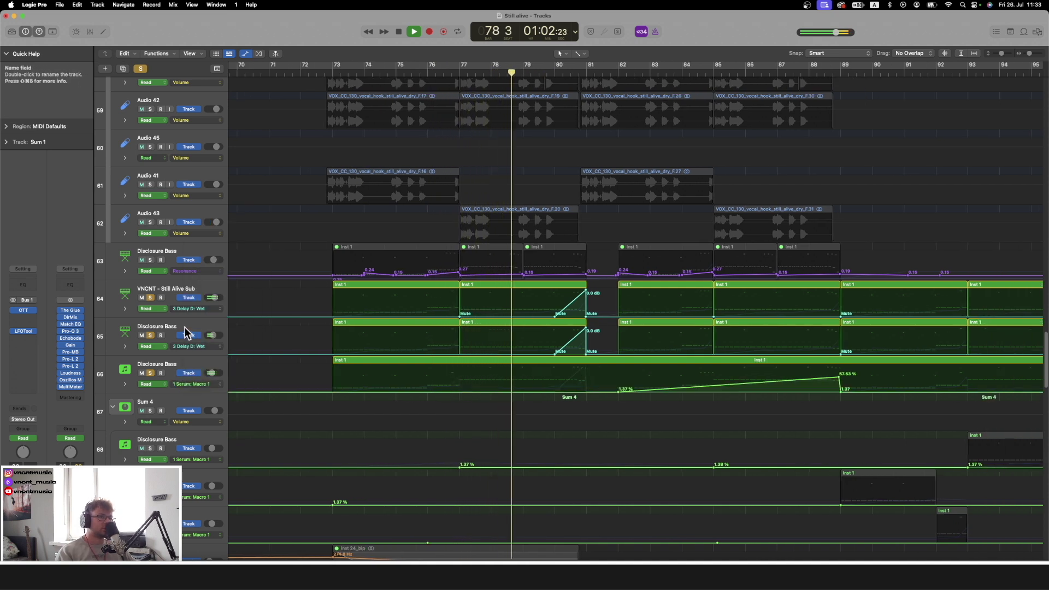
click(192, 340)
click(194, 346)
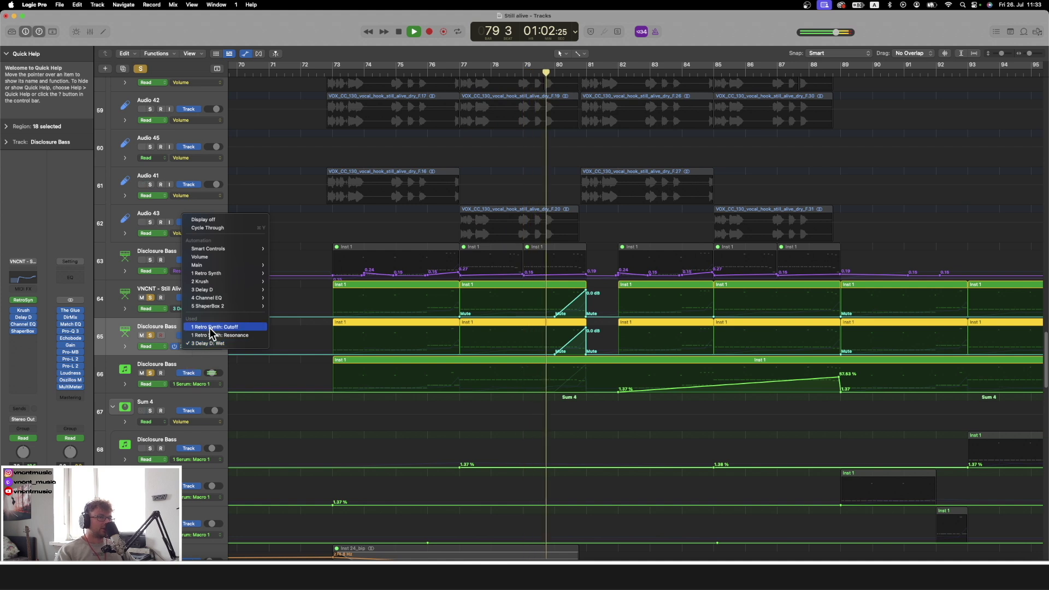
click(211, 329)
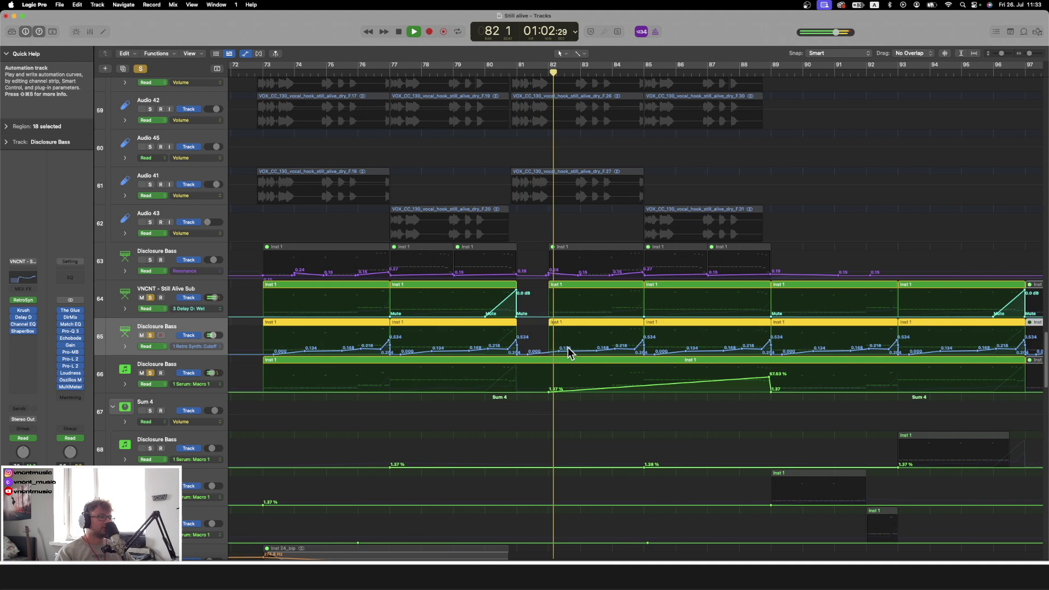
key(a)
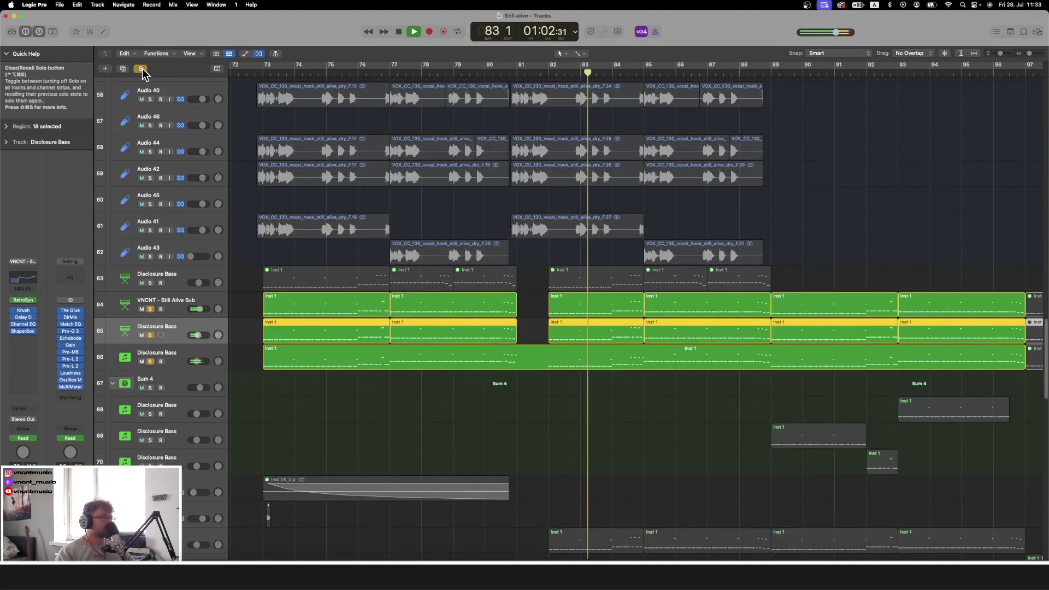
key(space)
click(141, 69)
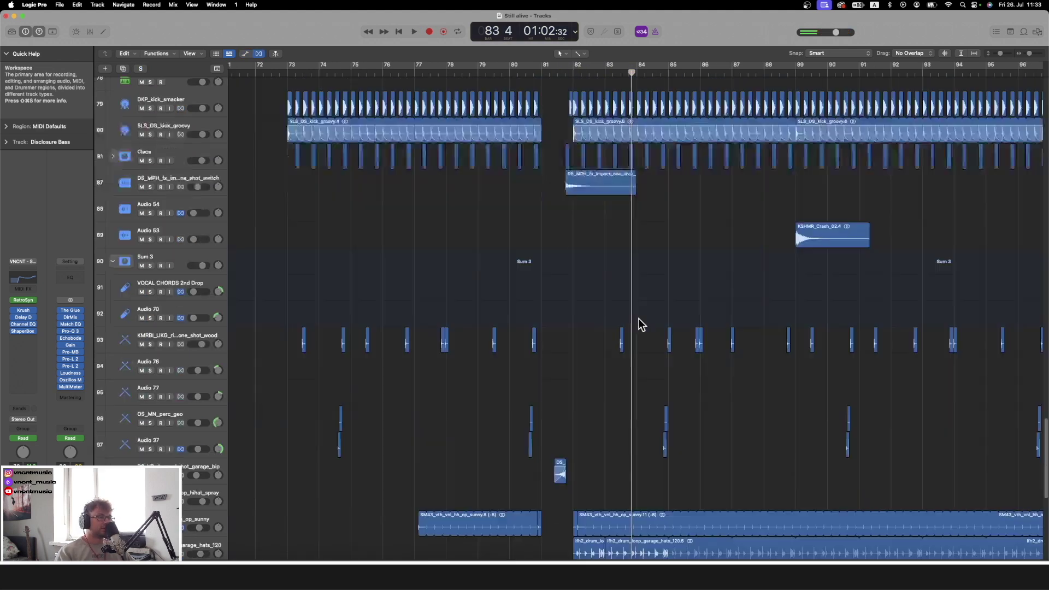
Look over the drop's drum, effect and vocal tracks, and briefly audition the vocal bounce on track 10 from bar 73
scroll(634, 324, down, 10)
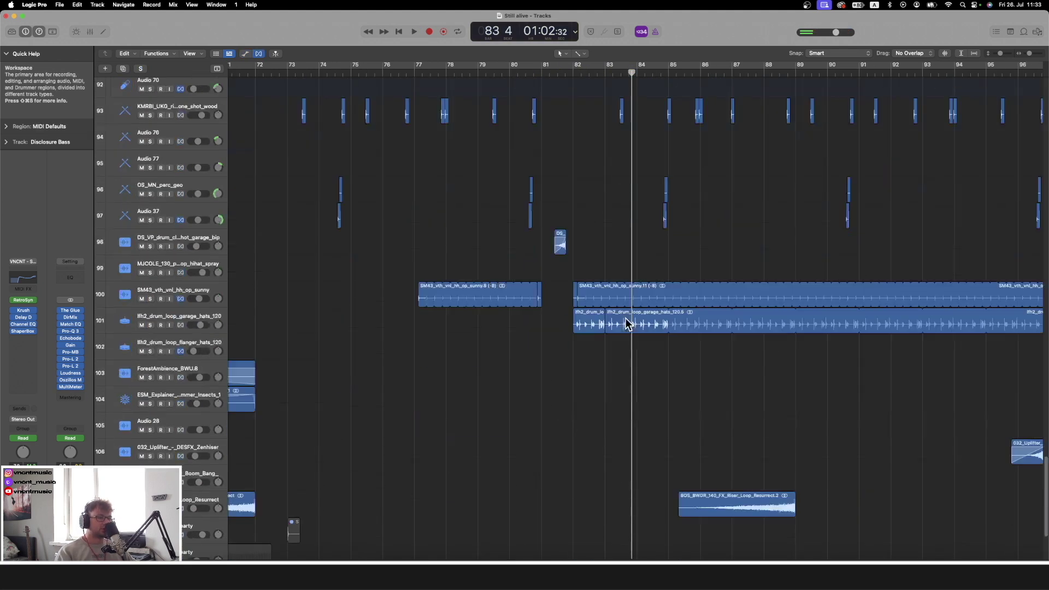
scroll(634, 324, up, 15)
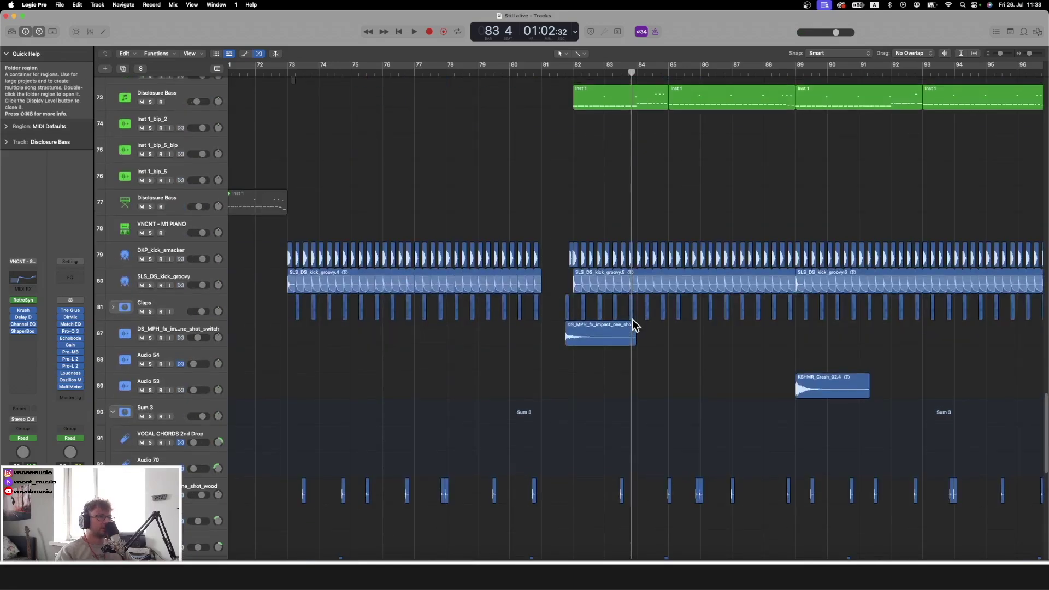
scroll(636, 322, up, 15)
scroll(630, 308, up, 15)
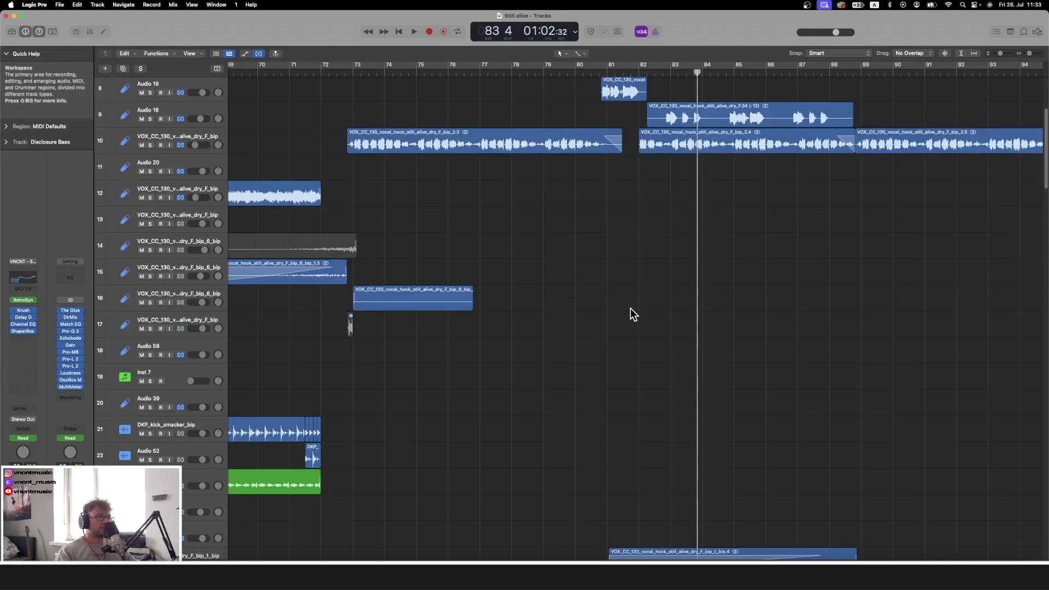
click(206, 319)
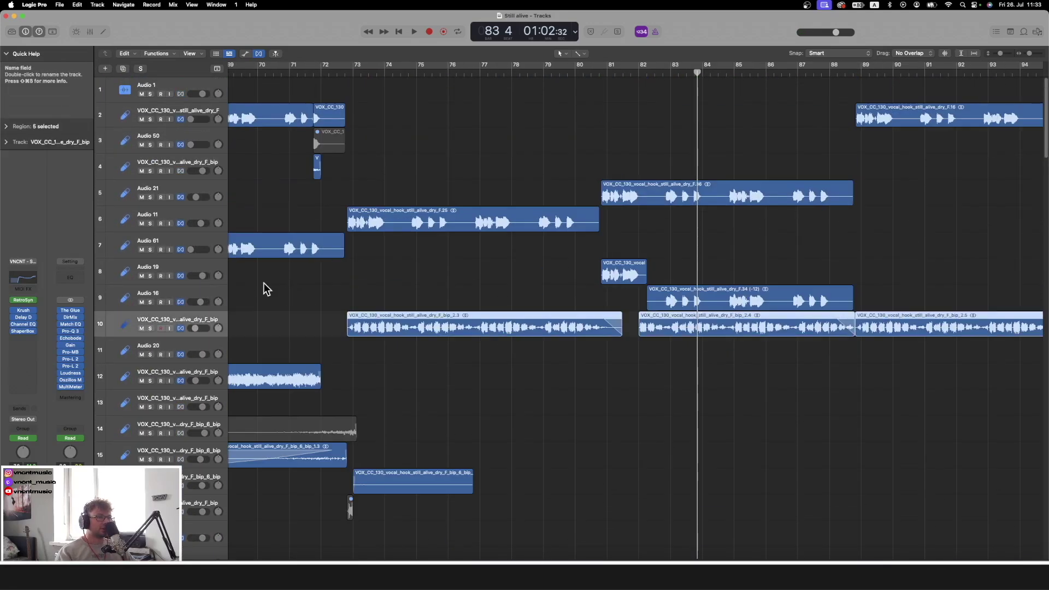
click(359, 72)
key(space)
click(488, 160)
scroll(486, 160, down, 15)
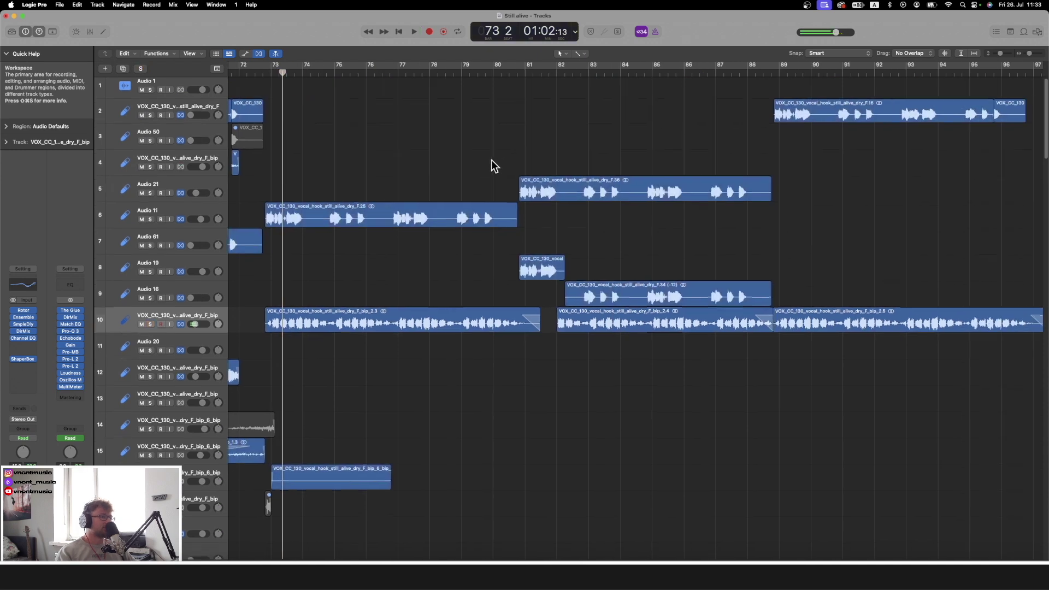
Play the full arrangement from bar 64 through the break and into the drop up to bar 82
drag(1004, 55, 998, 52)
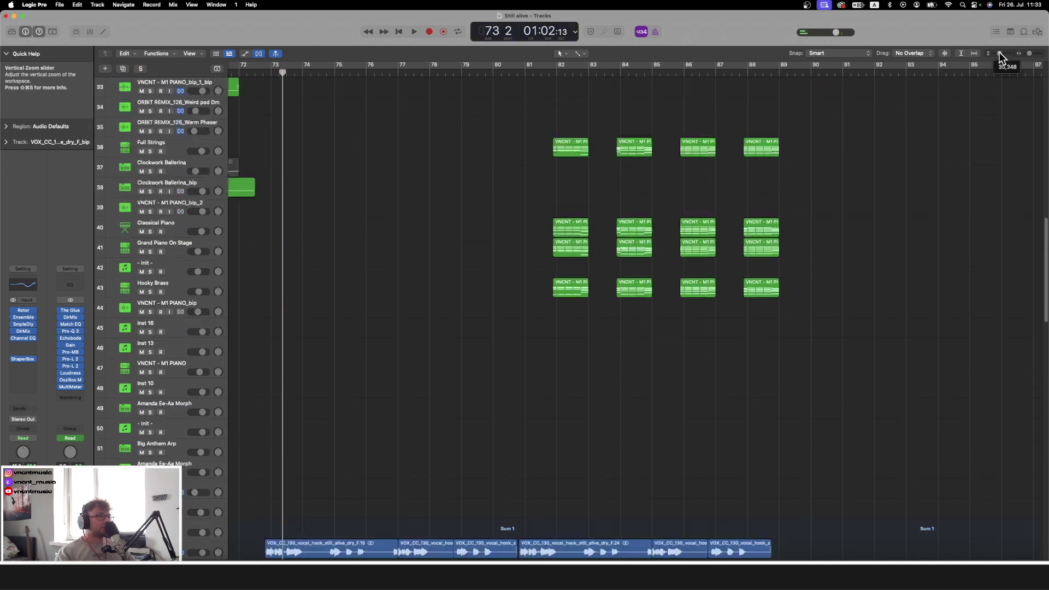
scroll(416, 163, left, 8)
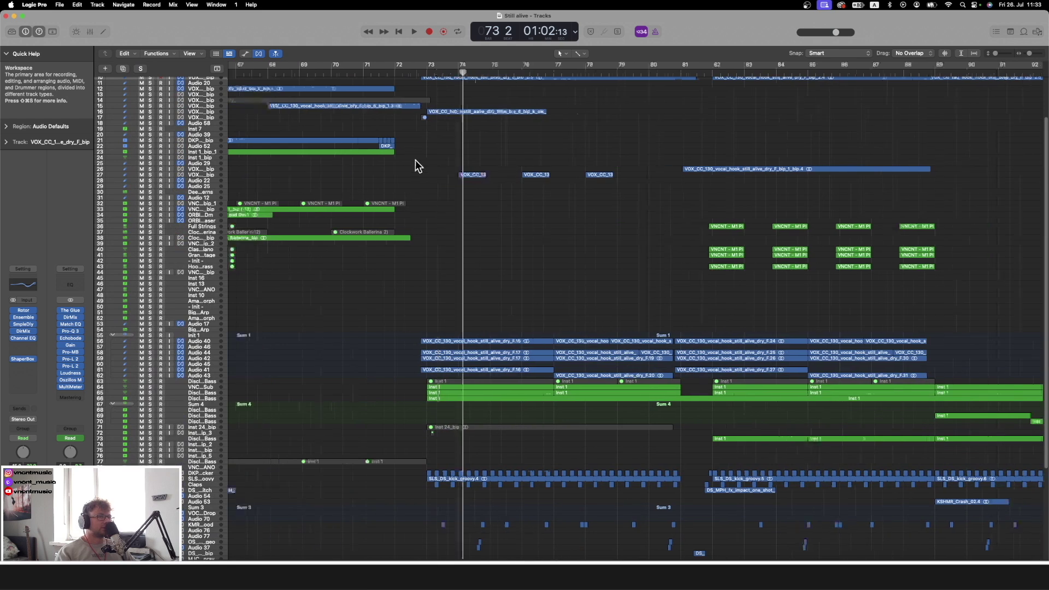
click(341, 73)
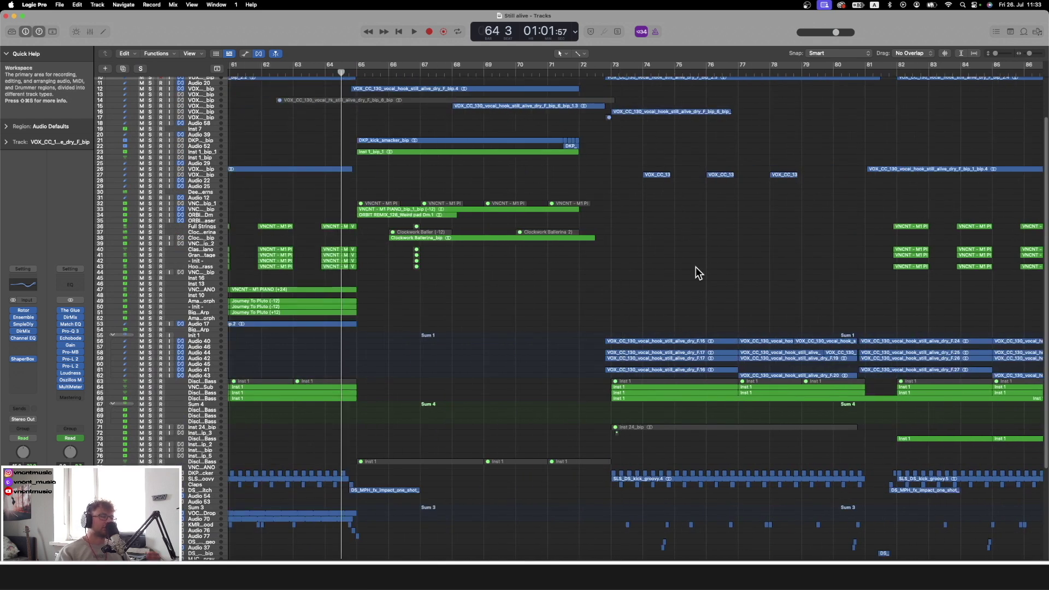
key(space)
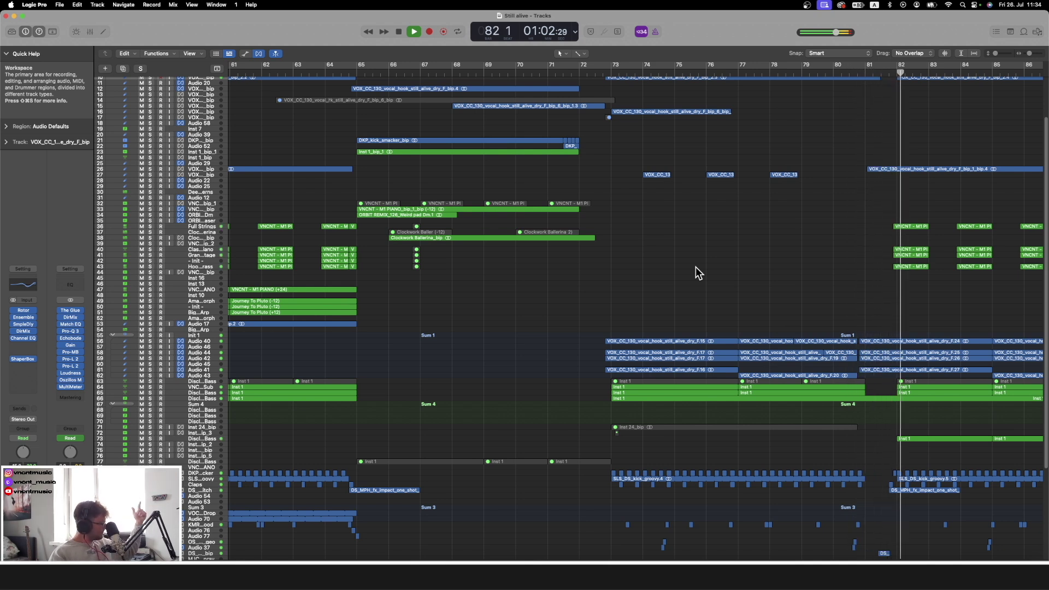
Play on through bar 87, solo the chord tracks from Full Strings to Hooky Brass, and replay them from before bar 82
scroll(704, 264, right, 10)
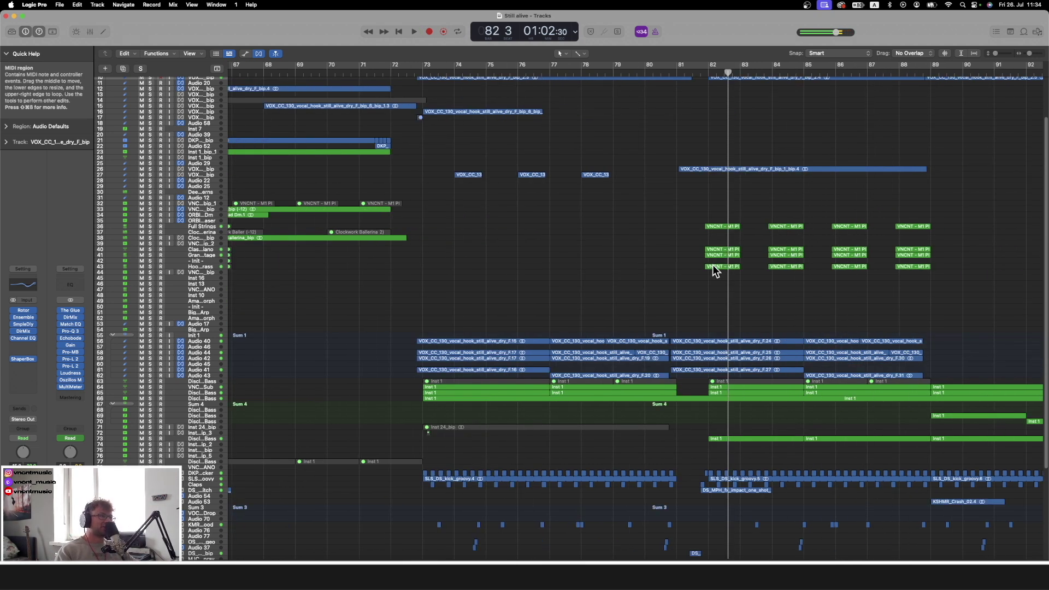
drag(994, 53, 999, 54)
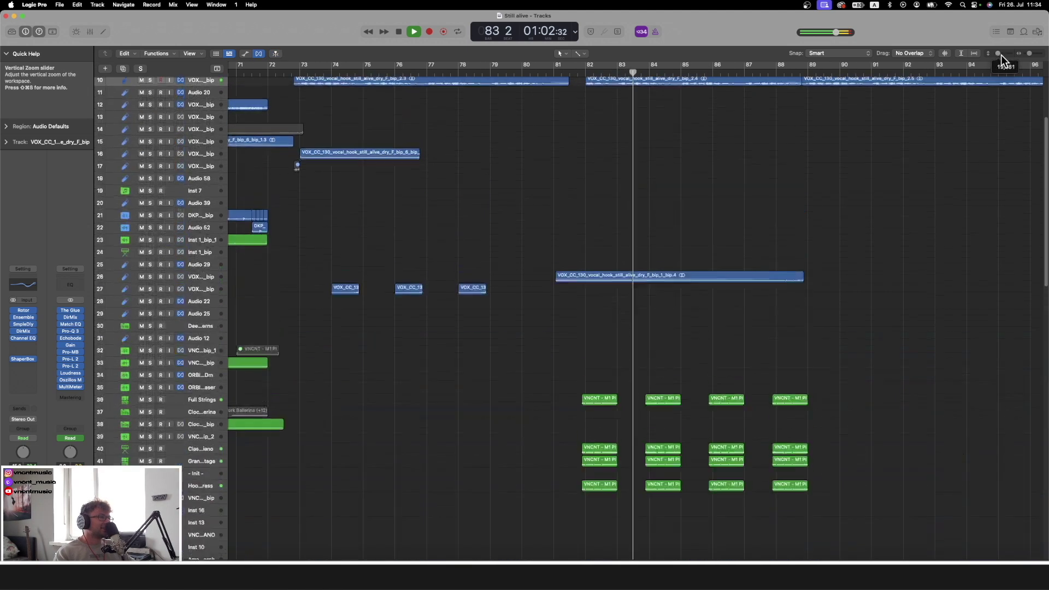
scroll(885, 235, down, 4)
scroll(885, 234, right, 3)
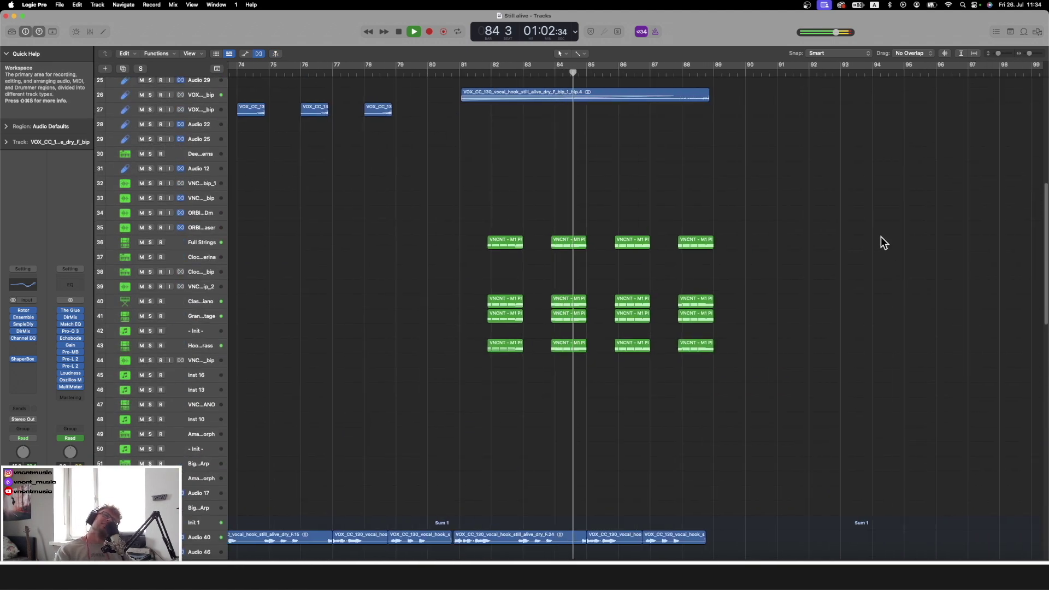
scroll(880, 237, right, 2)
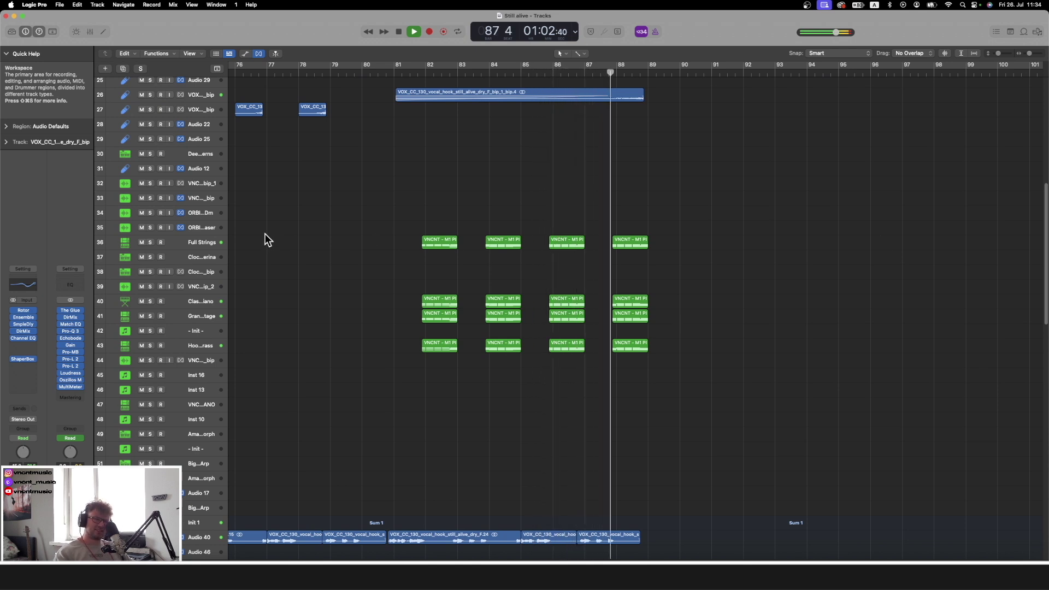
scroll(265, 240, right, 2)
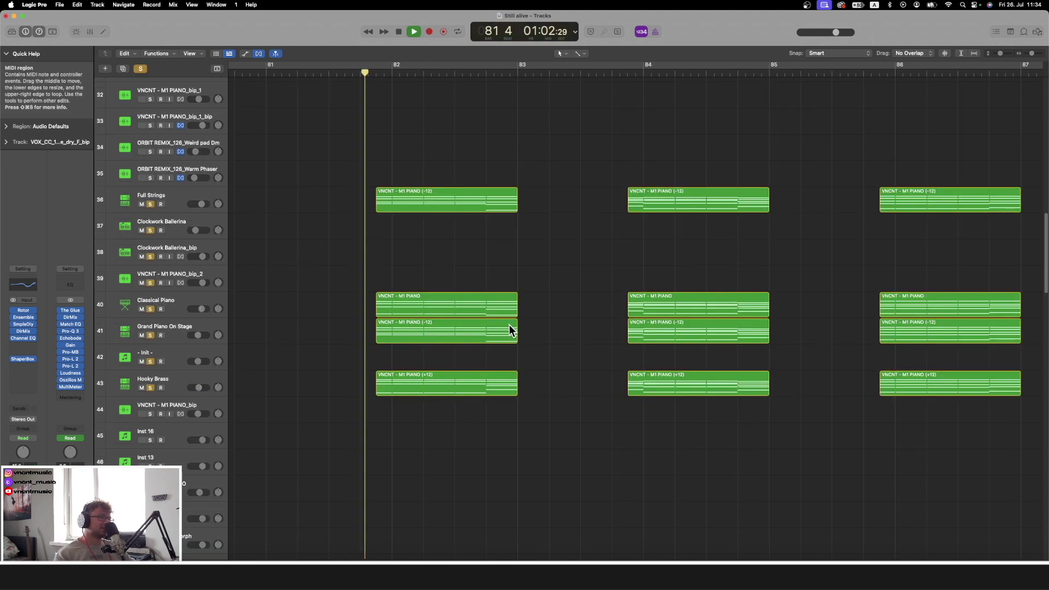
Examine the High Cut Frequency automation on the chord tracks across both drops and clear the solos
scroll(519, 259, right, 2)
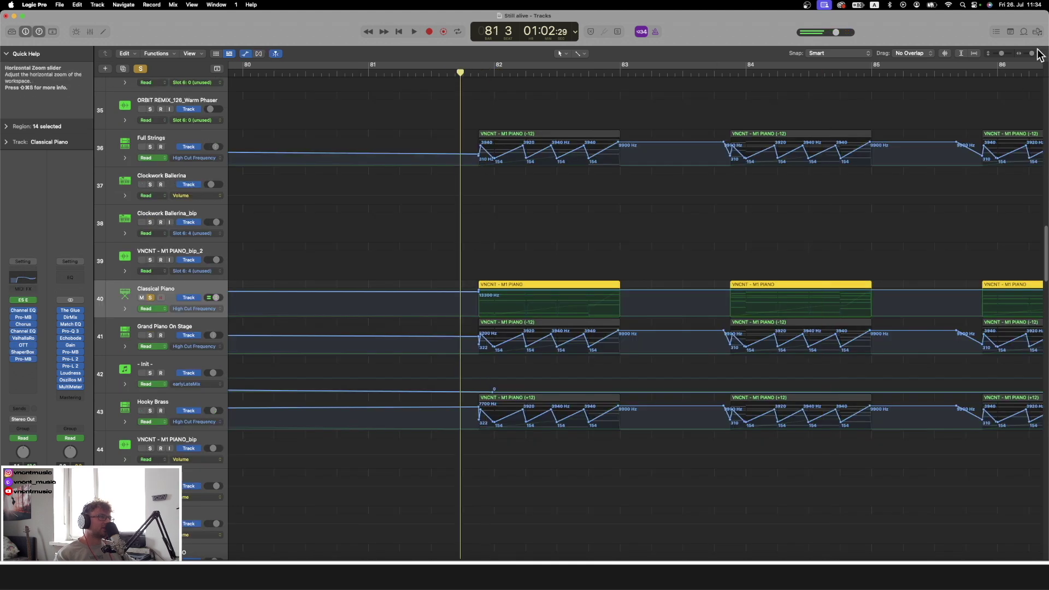
drag(1037, 51, 999, 87)
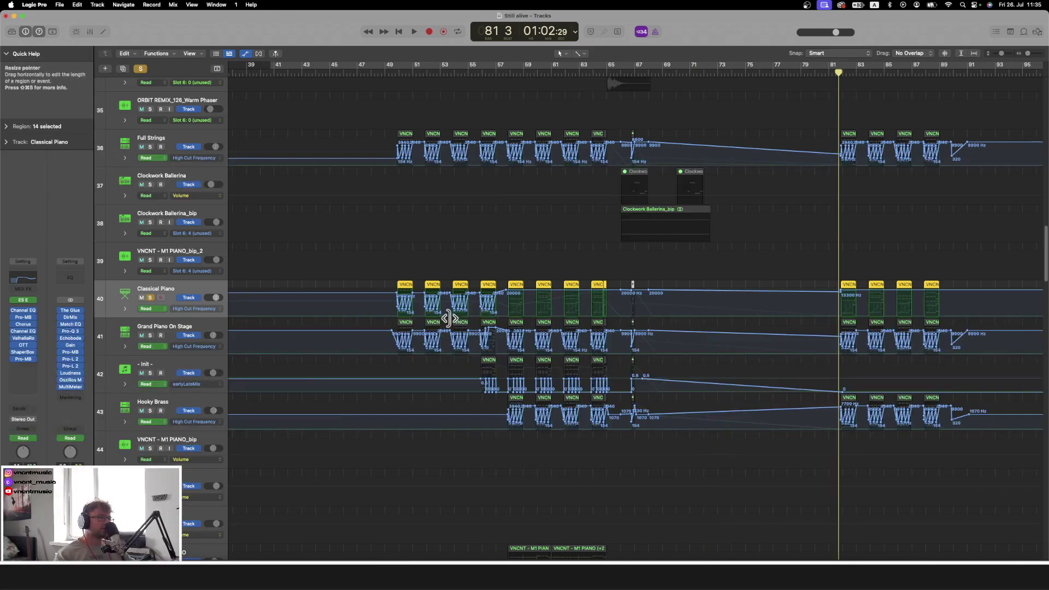
drag(530, 68, 510, 72)
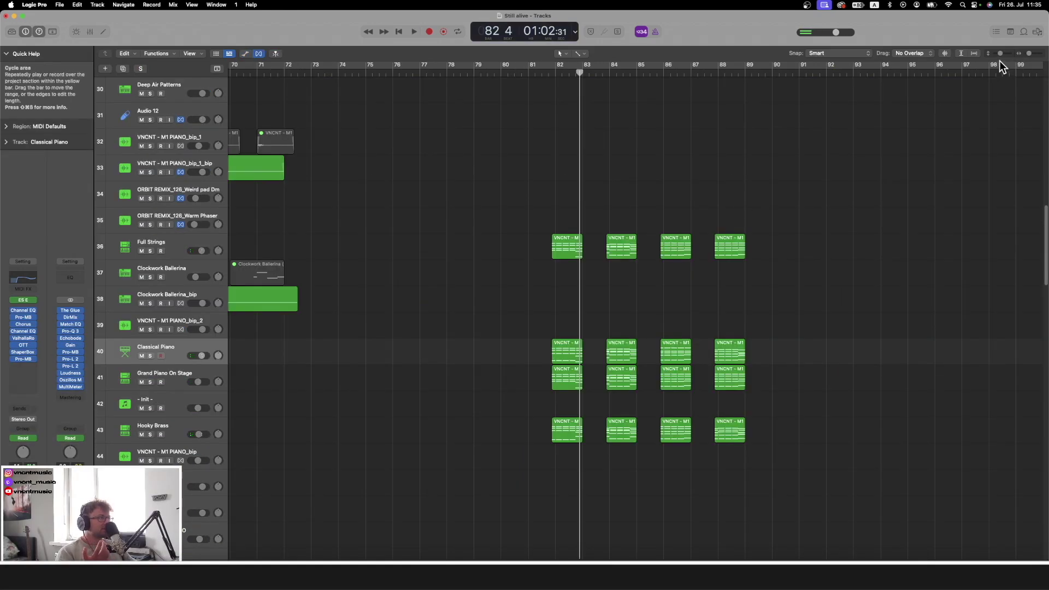
Play the drop's full mix from bar 82 with the complete arrangement in view
drag(999, 54, 987, 54)
scroll(864, 172, right, 3)
key(space)
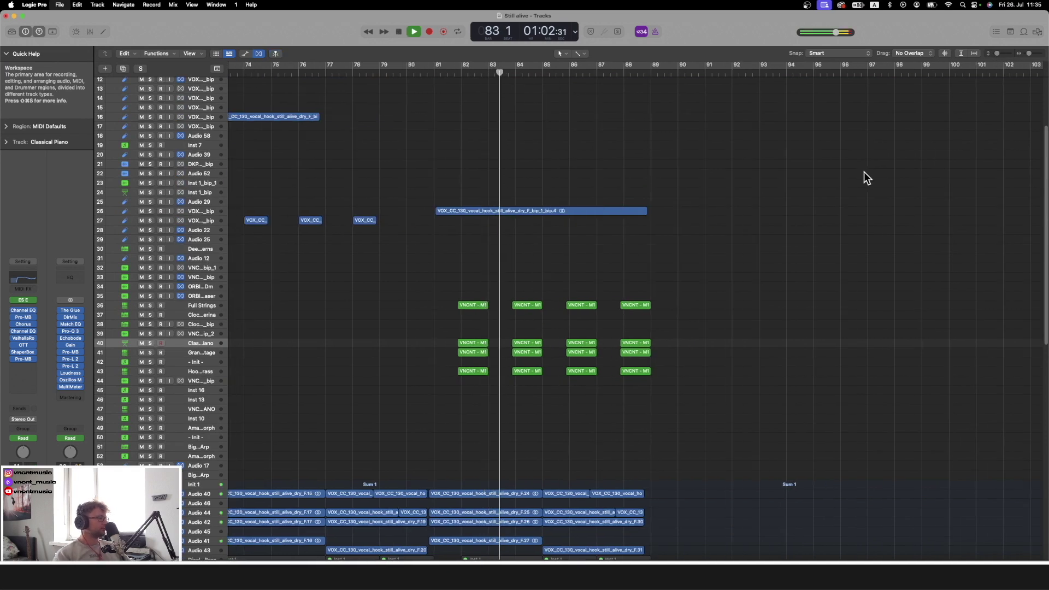
Play on through bar 99 with the bass, drum and effects tracks in view, and stop playback
scroll(863, 171, right, 2)
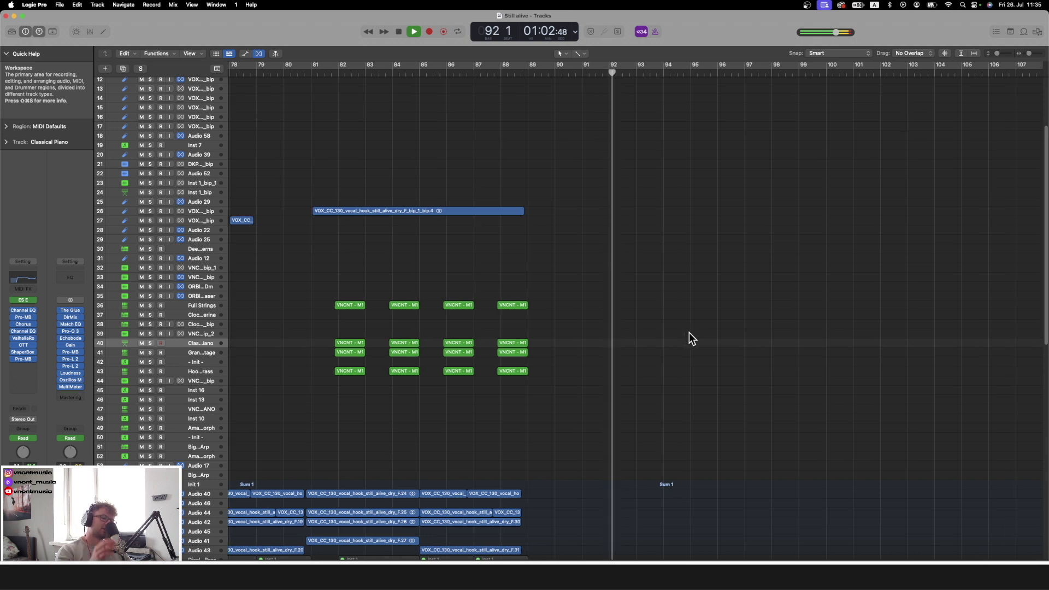
scroll(689, 336, down, 10)
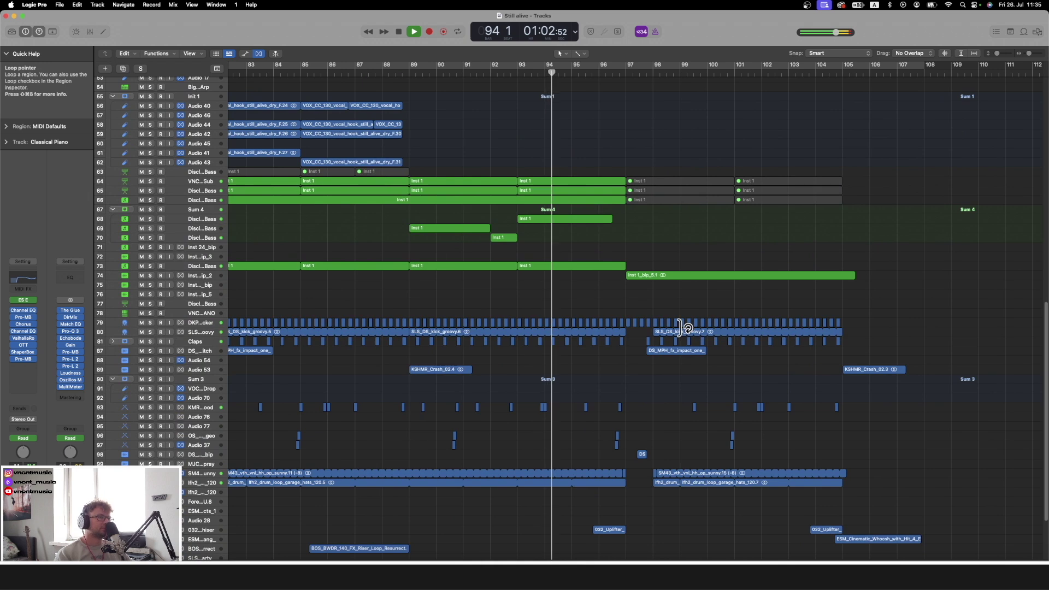
drag(995, 52, 1005, 54)
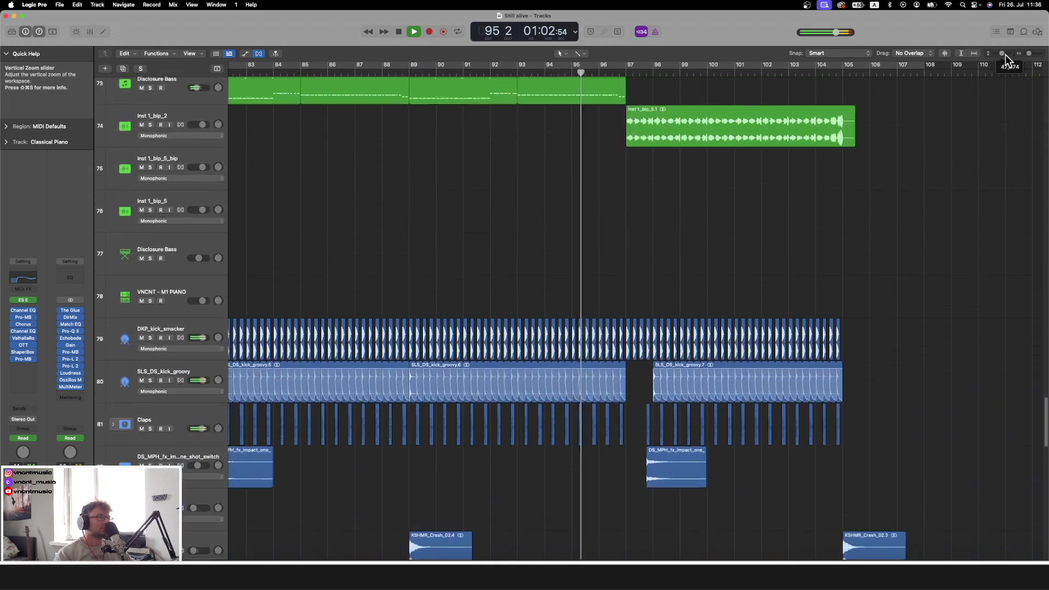
scroll(839, 162, up, 3)
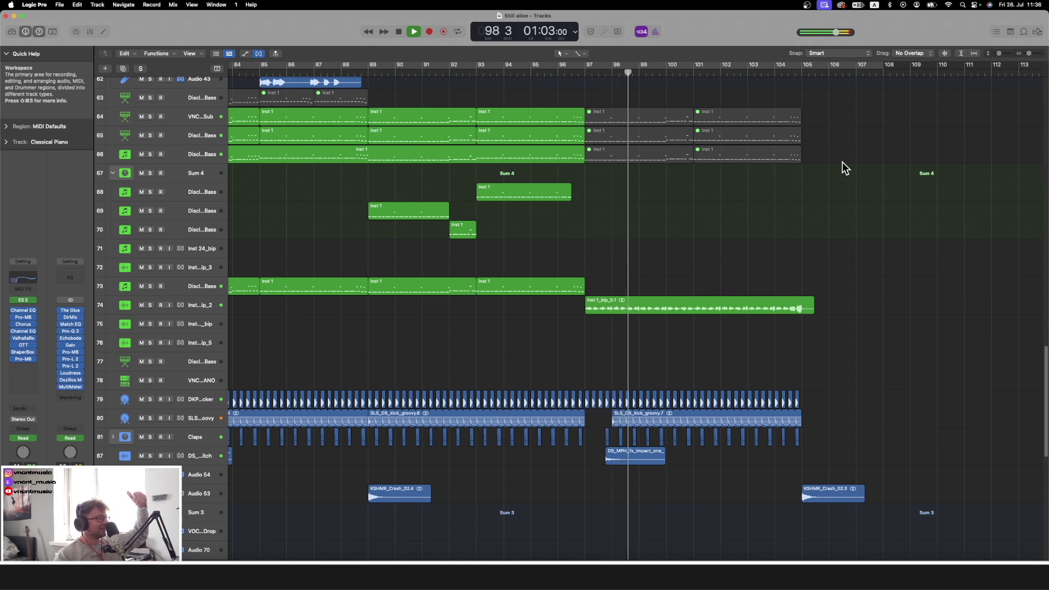
key(space)
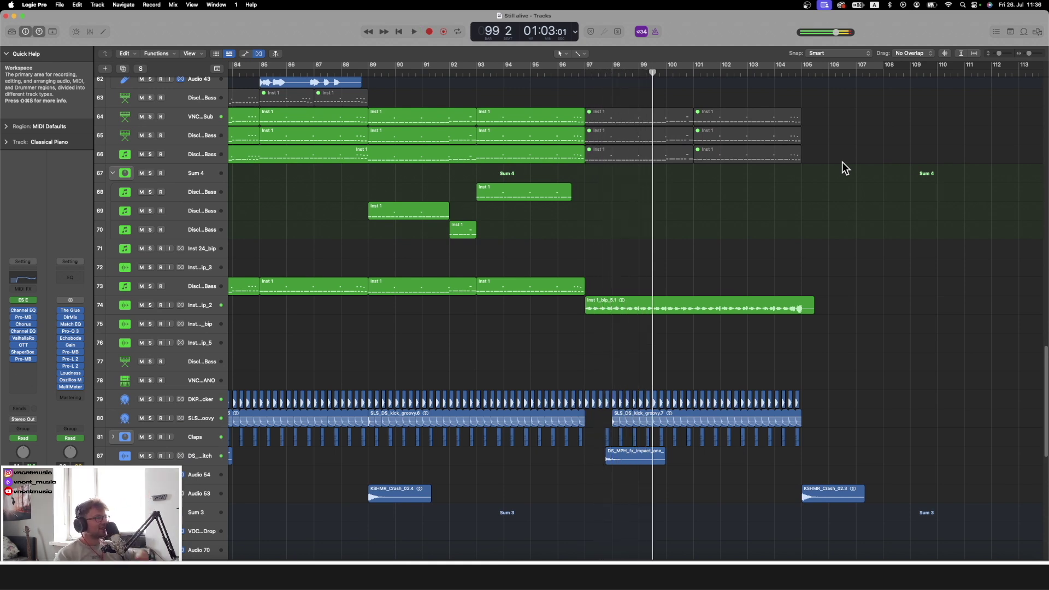
Replay the full mix from bar 97 for about one bar with the bass and drum tracks enlarged
drag(651, 74, 584, 73)
drag(1029, 53, 1031, 53)
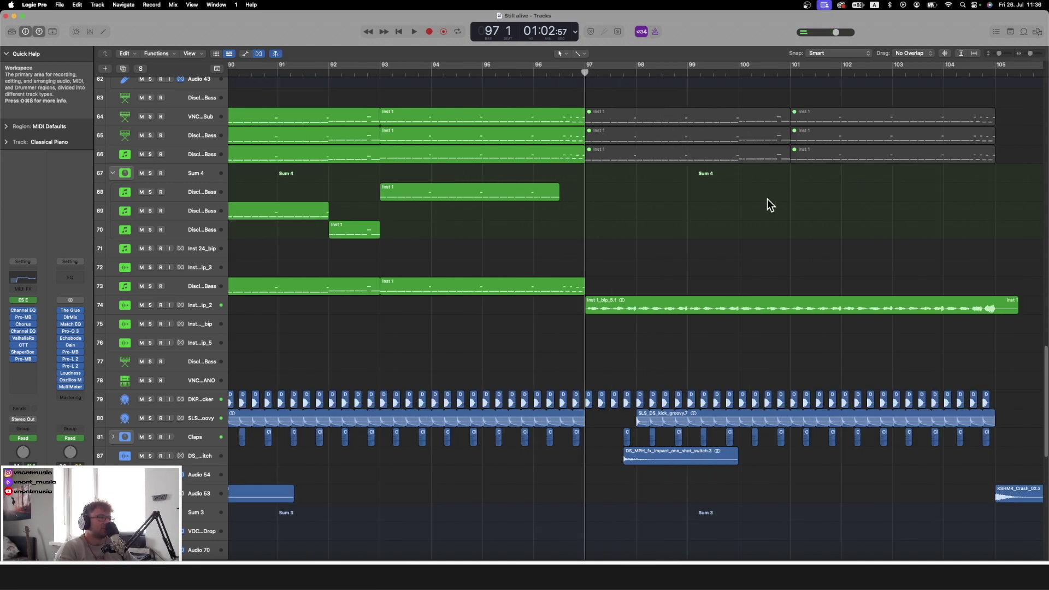
key(space)
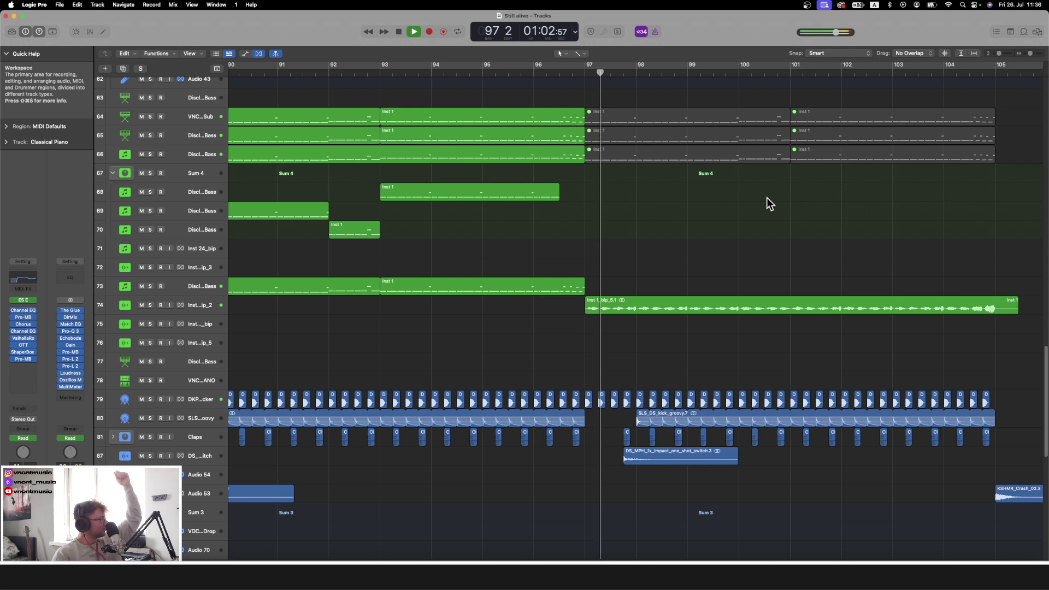
key(space)
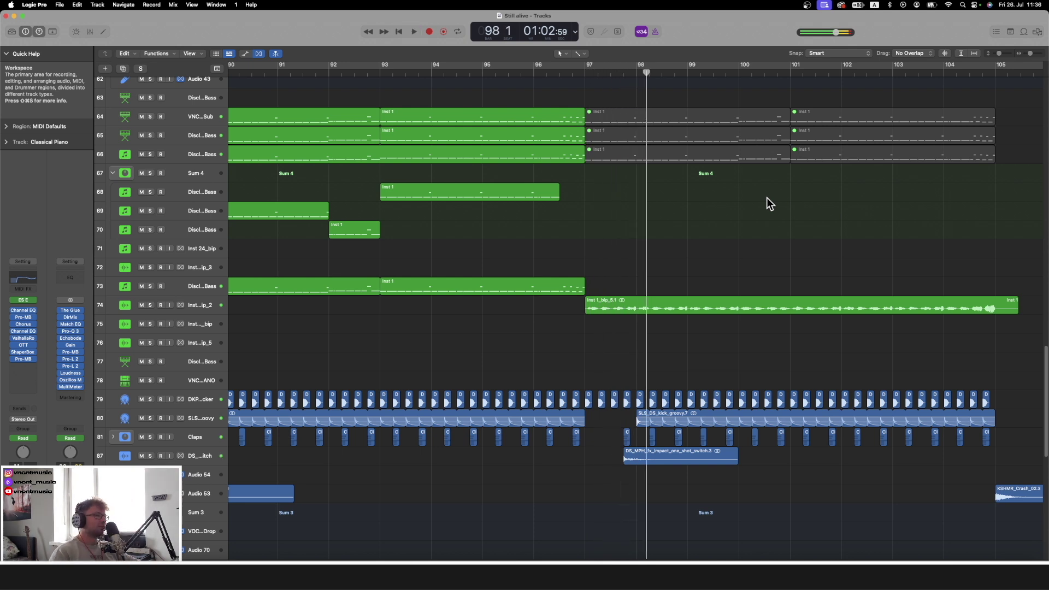
Solo the Still Alive Sub and the two Disclosure Bass tracks below it, cue the playhead shortly before bar 97, and clear the solos
scroll(677, 257, up, 3)
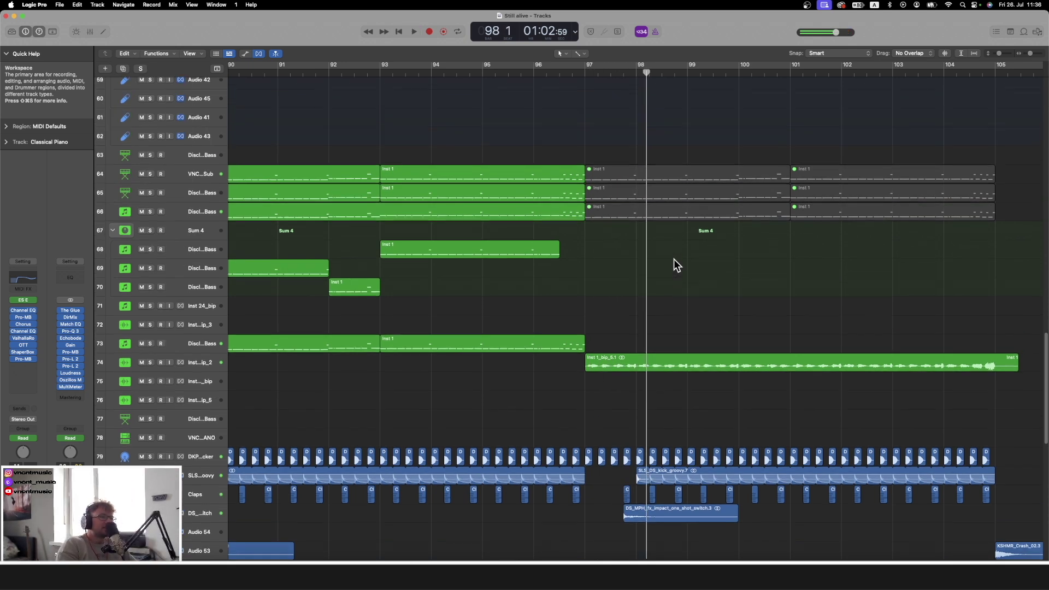
click(213, 174)
shift+click(213, 214)
key(s)
click(400, 109)
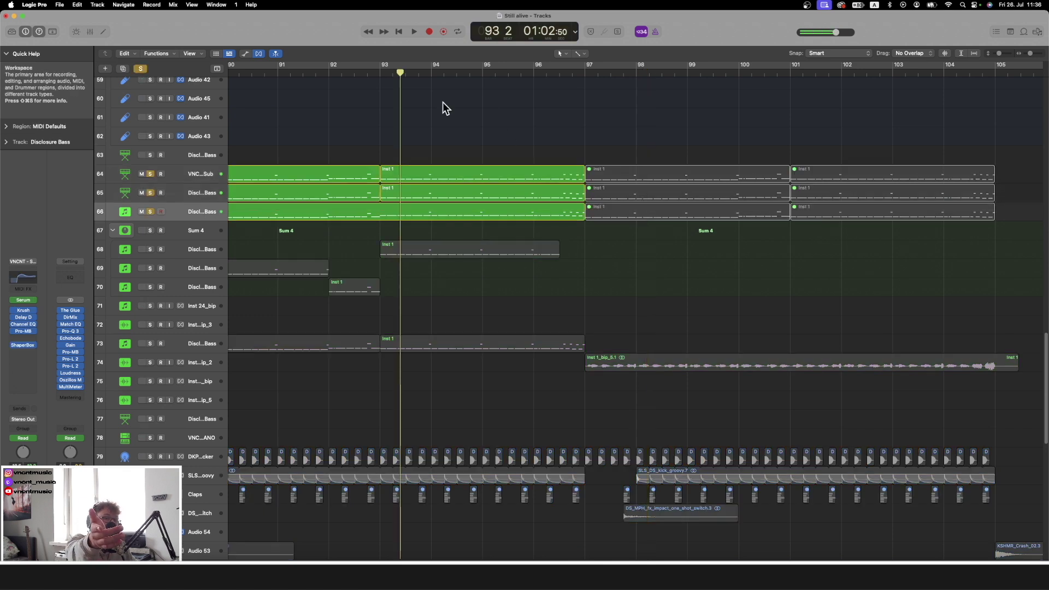
click(23, 300)
click(543, 109)
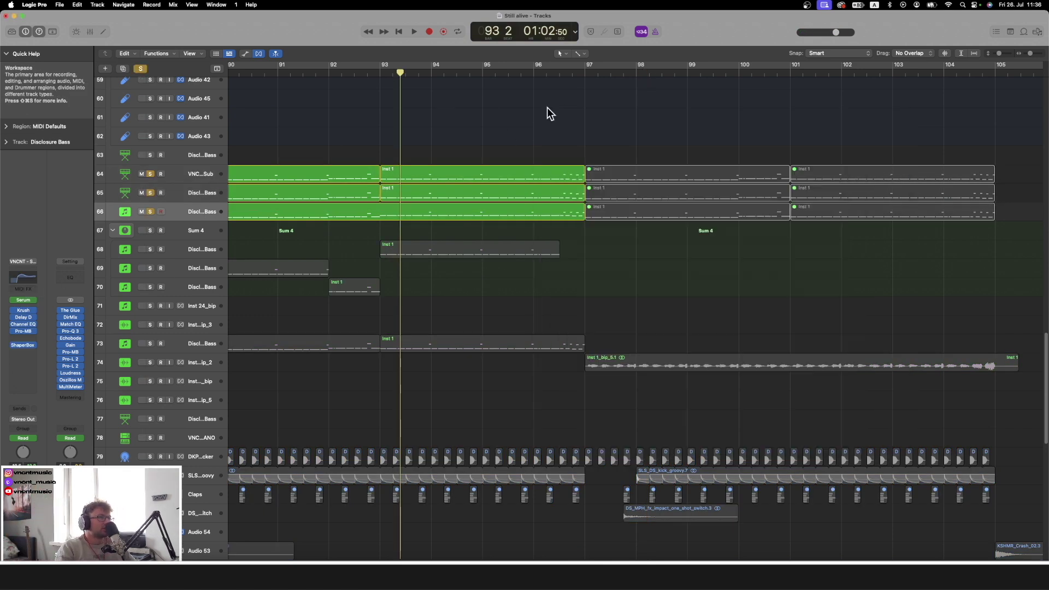
click(562, 69)
click(140, 68)
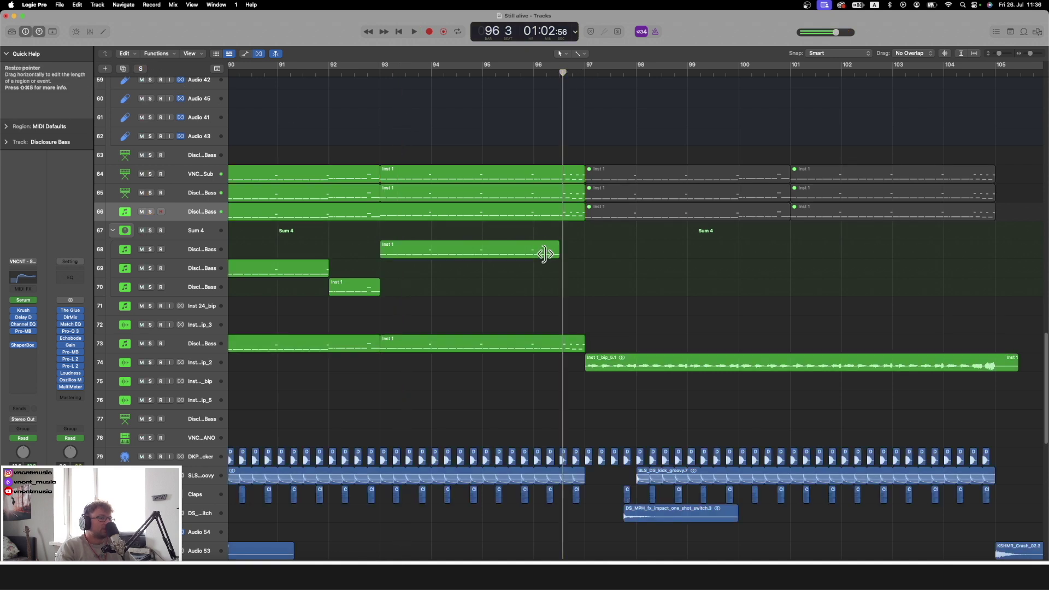
Play the full mix from the second half of bar 96 through bar 97 with the drum tracks enlarged
scroll(655, 361, down, 2)
scroll(655, 360, right, 3)
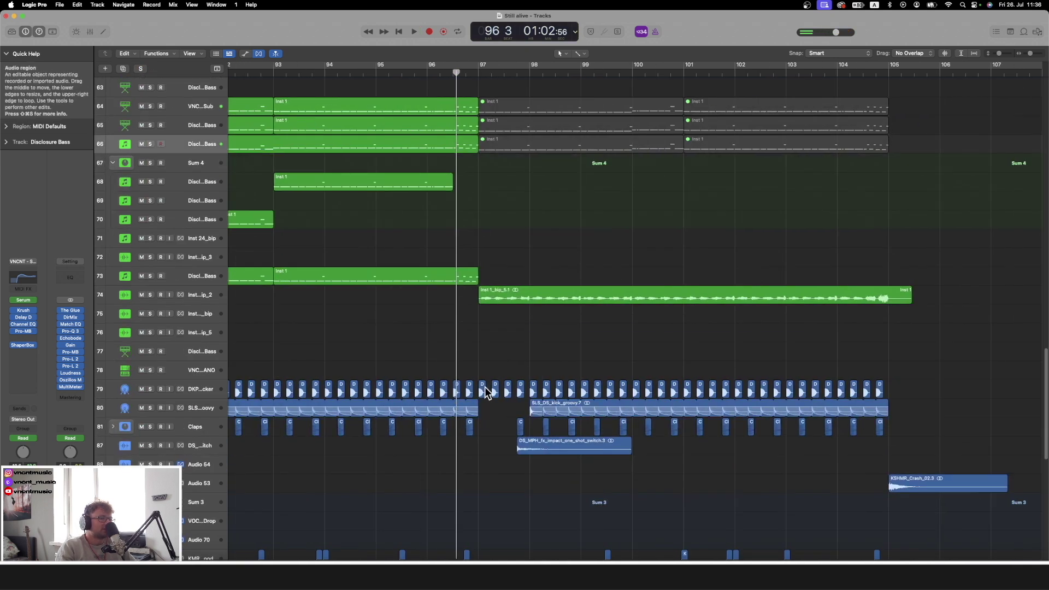
scroll(491, 355, down, 5)
key(space)
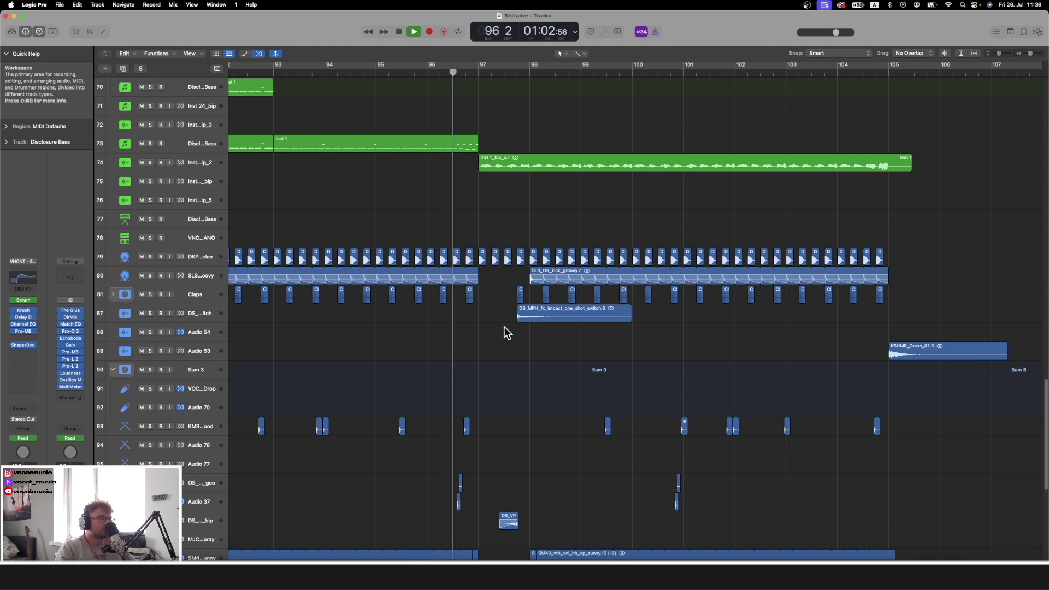
scroll(505, 327, right, 1)
click(1037, 54)
click(1037, 54)
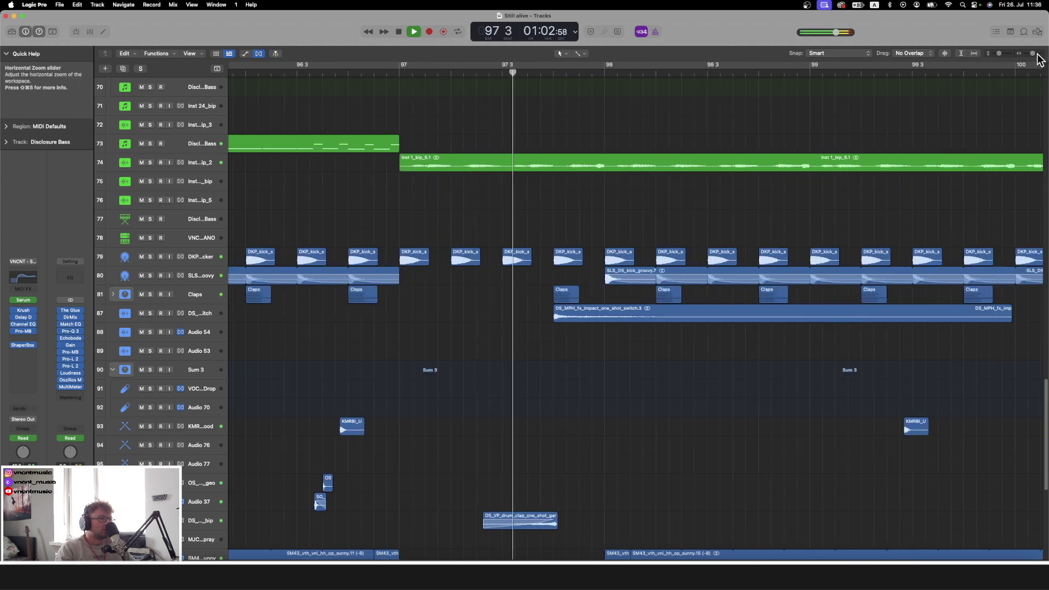
key(space)
Solo the clap one-shot and impact one-shot tracks, play them from within bar 97, and clear the solos
click(216, 518)
key(ctrl+s)
click(217, 314)
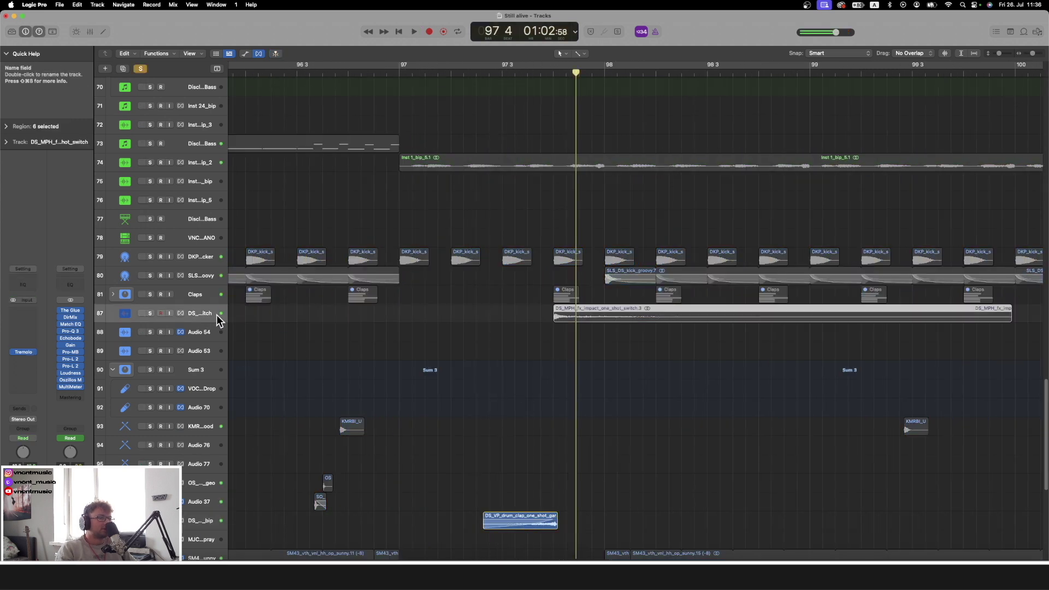
click(464, 73)
key(space)
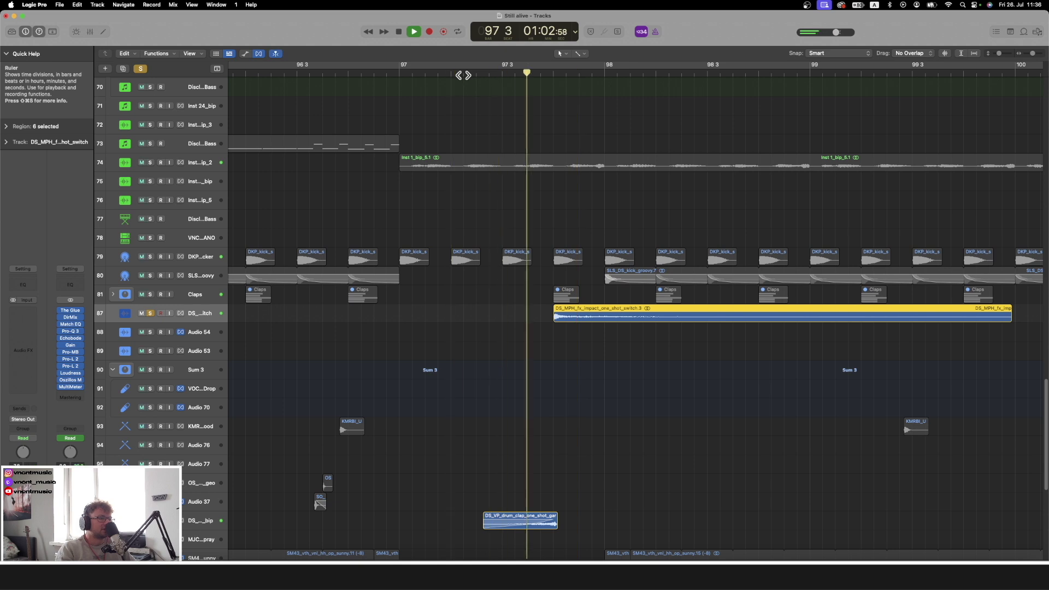
key(space)
click(141, 69)
Play the full mix on to bar 99, stop, and examine the drum and effects regions after bar 97
key(space)
click(617, 215)
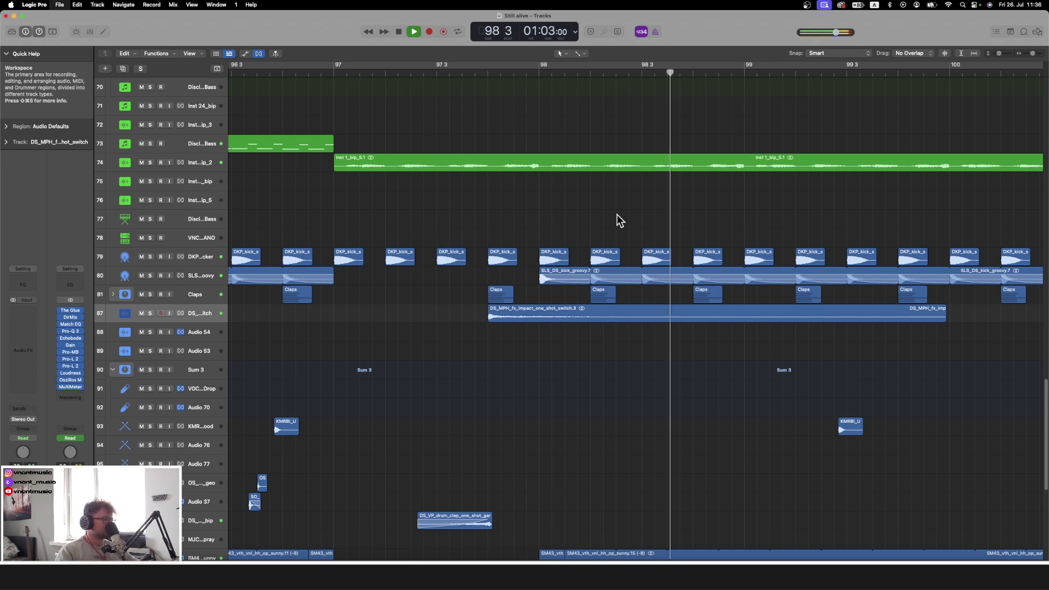
key(space)
drag(1032, 54, 1030, 54)
scroll(746, 343, down, 8)
scroll(736, 344, down, 5)
scroll(734, 347, right, 4)
scroll(727, 348, up, 13)
scroll(655, 398, down, 5)
scroll(650, 400, up, 5)
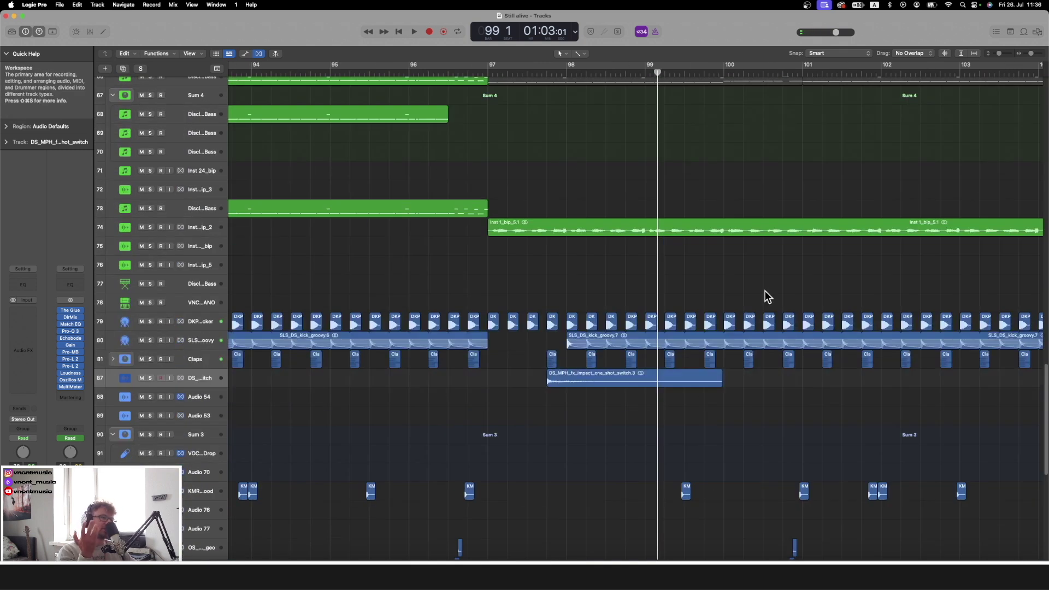
Examine the complete arrangement around the second drop and mark out the bass regions between bars 89 and 97
drag(1031, 54, 995, 55)
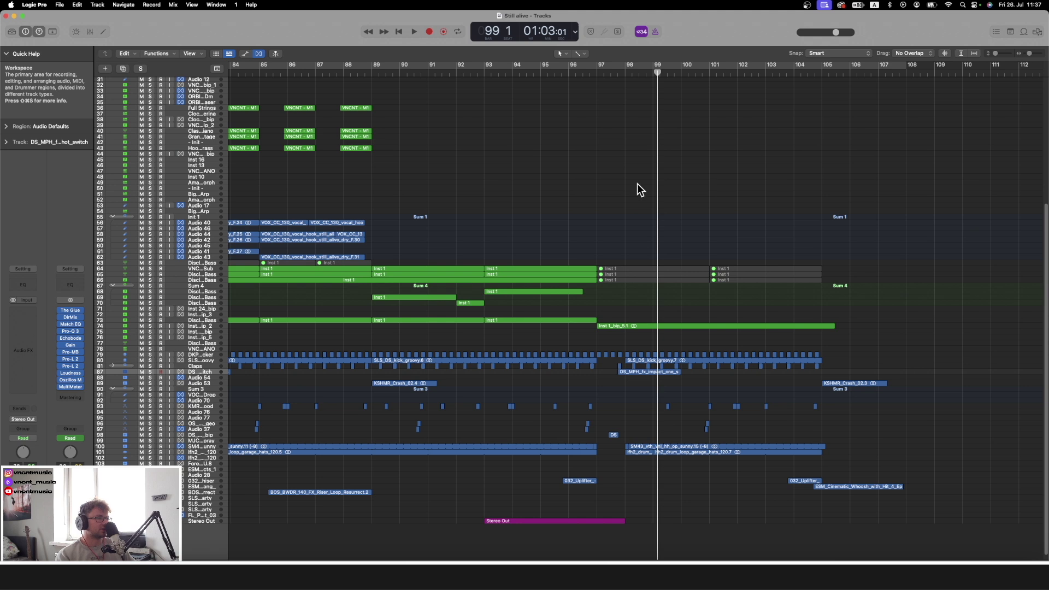
click(1003, 55)
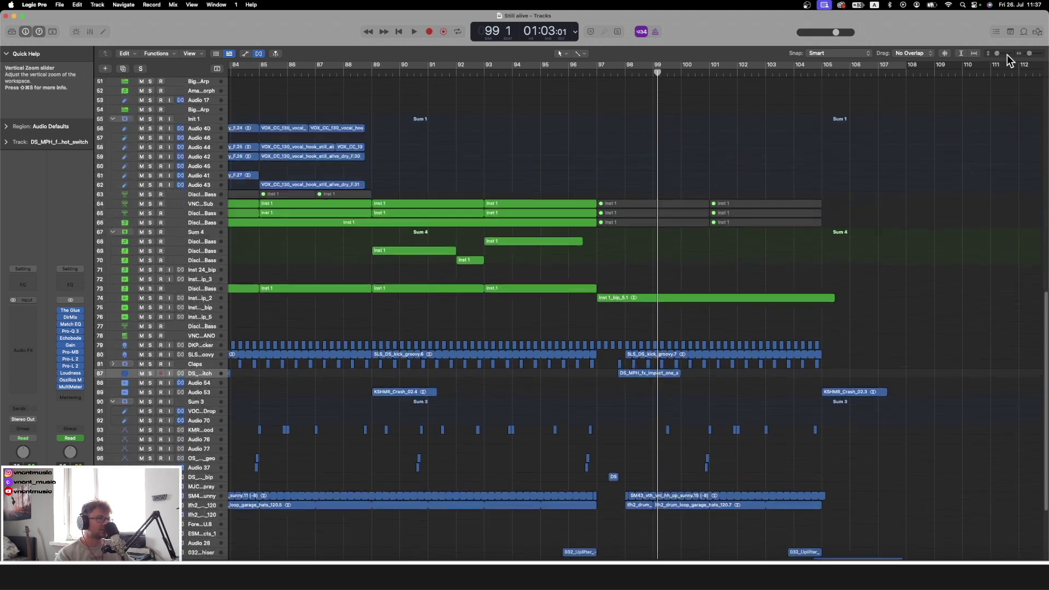
scroll(480, 204, left, 4)
scroll(576, 195, up, 2)
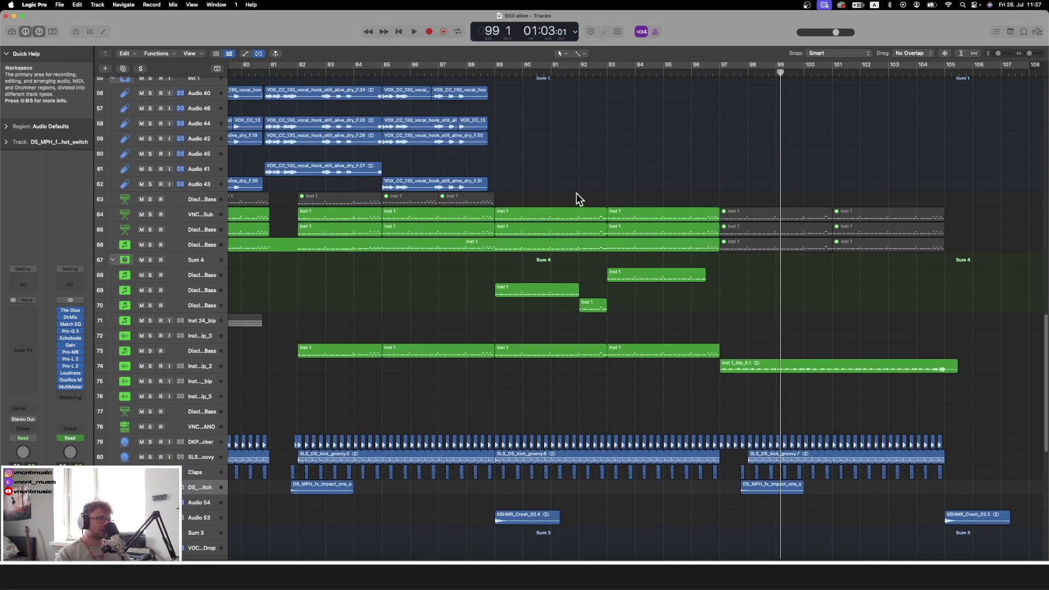
drag(517, 188, 688, 382)
click(649, 155)
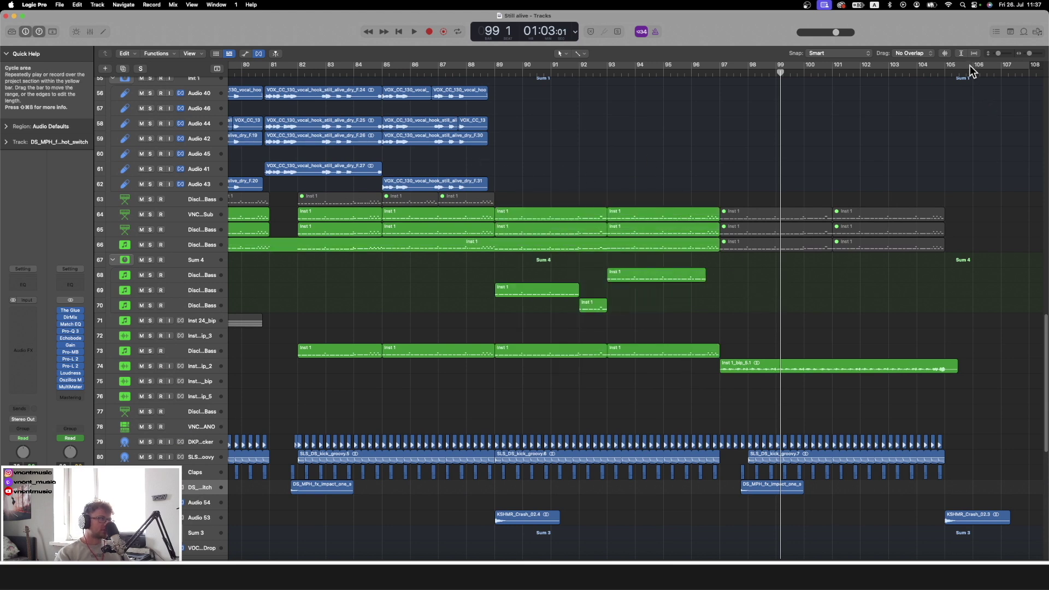
Solo the three Disclosure Bass tracks inside Sum 4 and play them briefly from bar 89
click(1004, 53)
click(1035, 53)
scroll(623, 254, left, 3)
scroll(623, 254, up, 1)
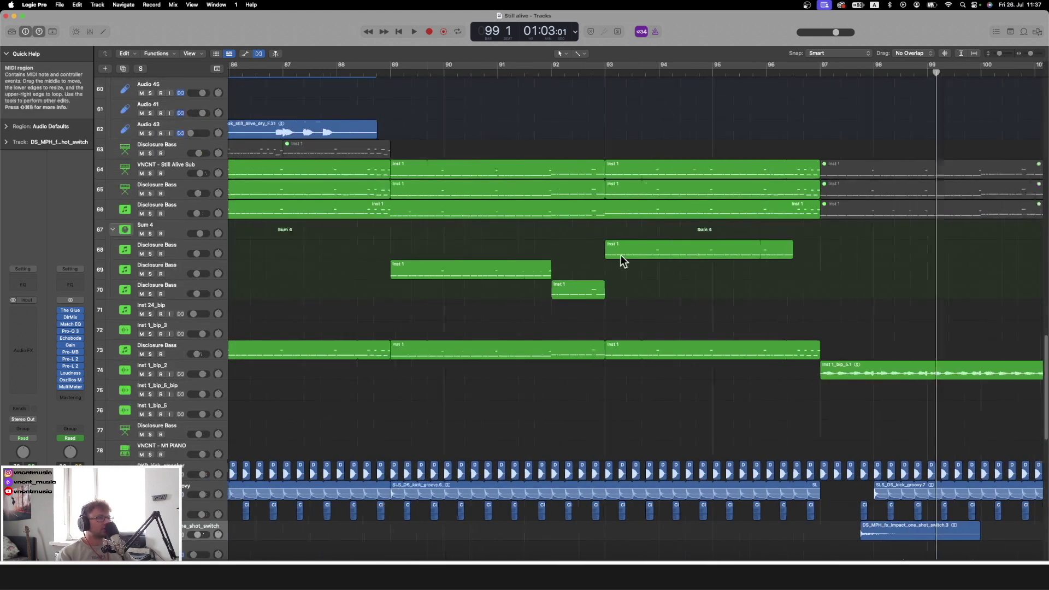
scroll(621, 256, left, 2)
click(169, 266)
key(s)
click(472, 81)
click(178, 290)
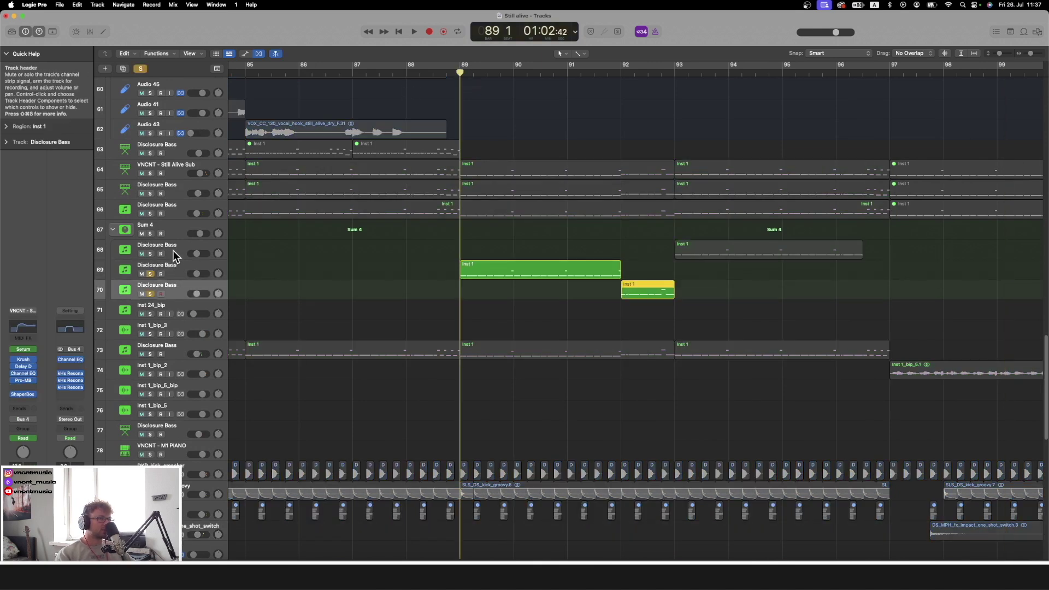
click(175, 256)
key(space)
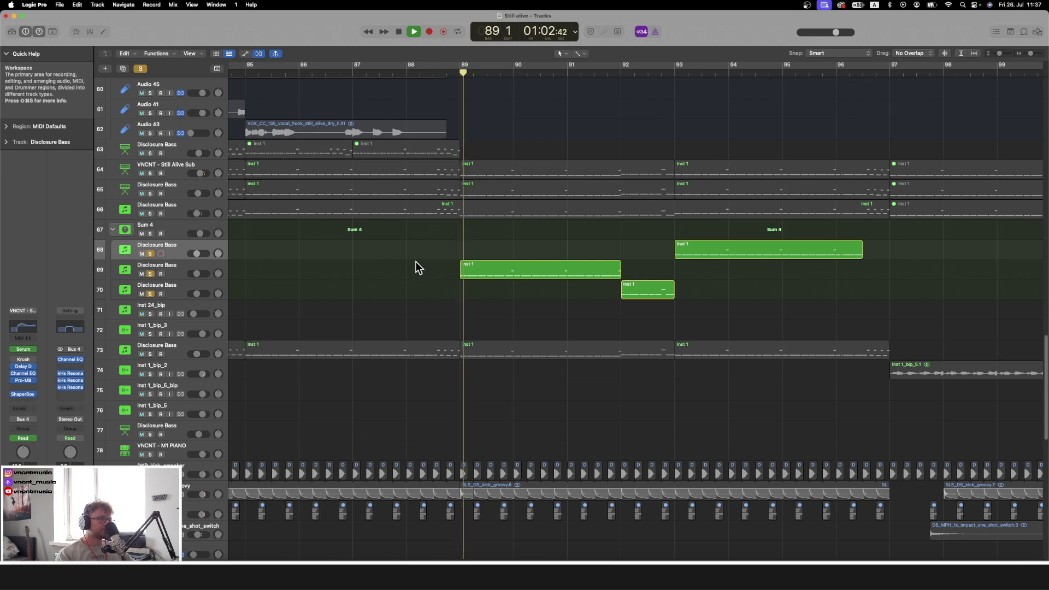
click(181, 266)
key(space)
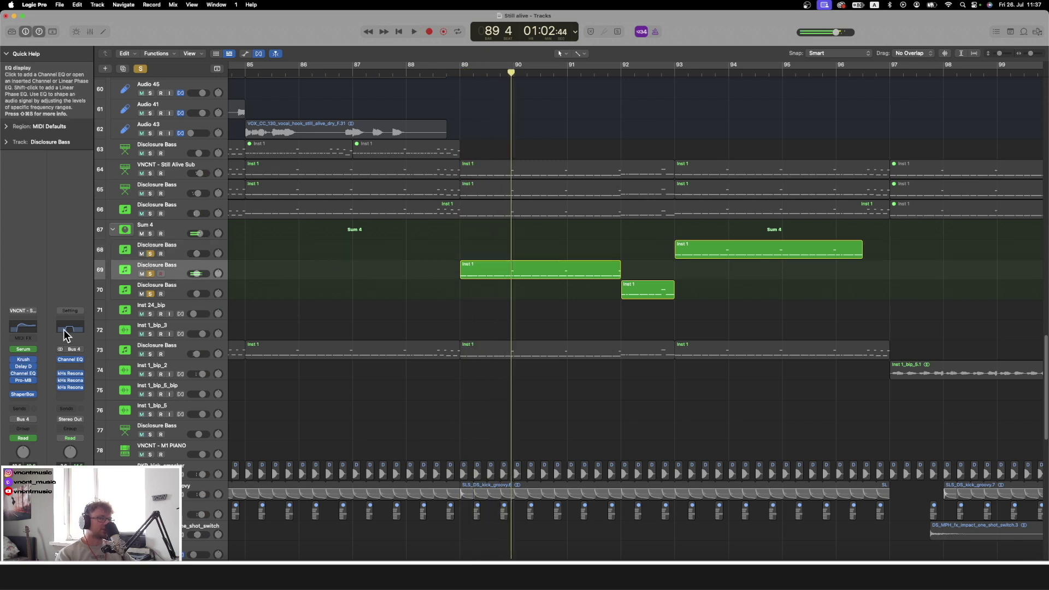
Open Serum on the Sum 4 bass track that starts at bar 89 and replay the soloed basses from there
click(24, 350)
drag(564, 125, 868, 142)
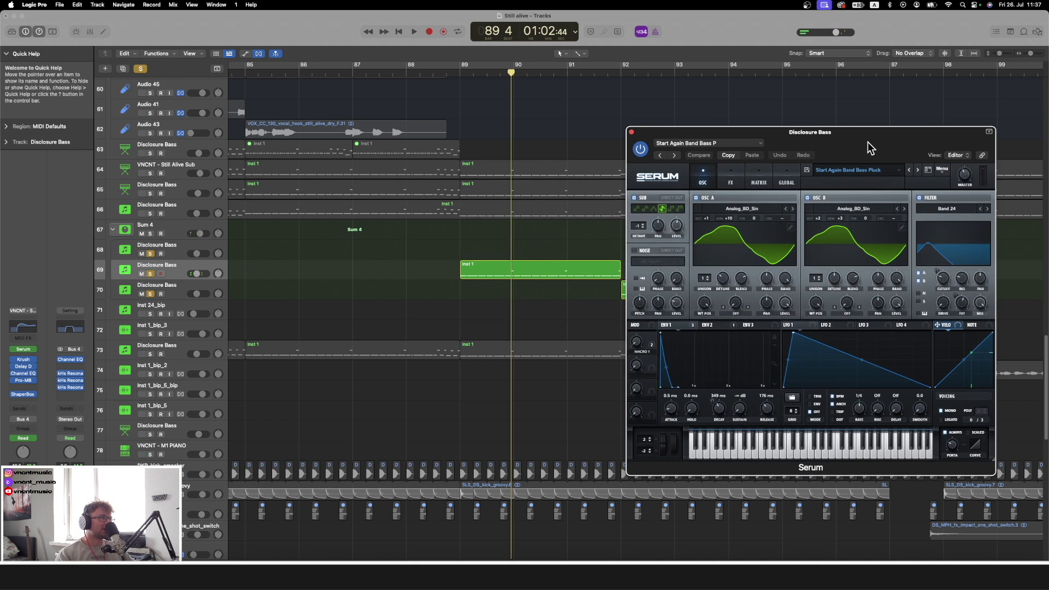
click(460, 72)
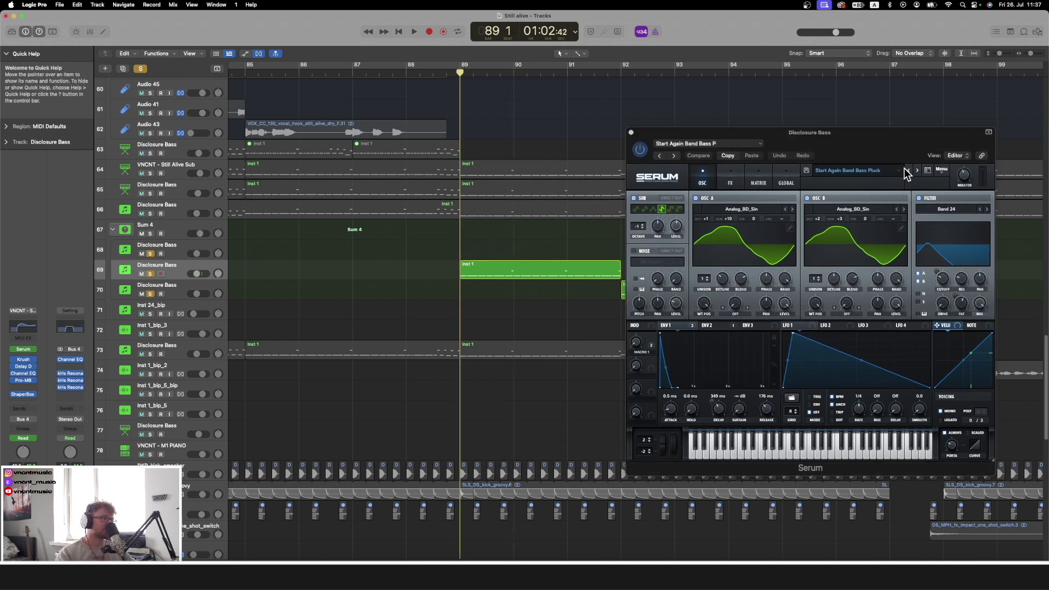
drag(879, 153, 858, 151)
key(space)
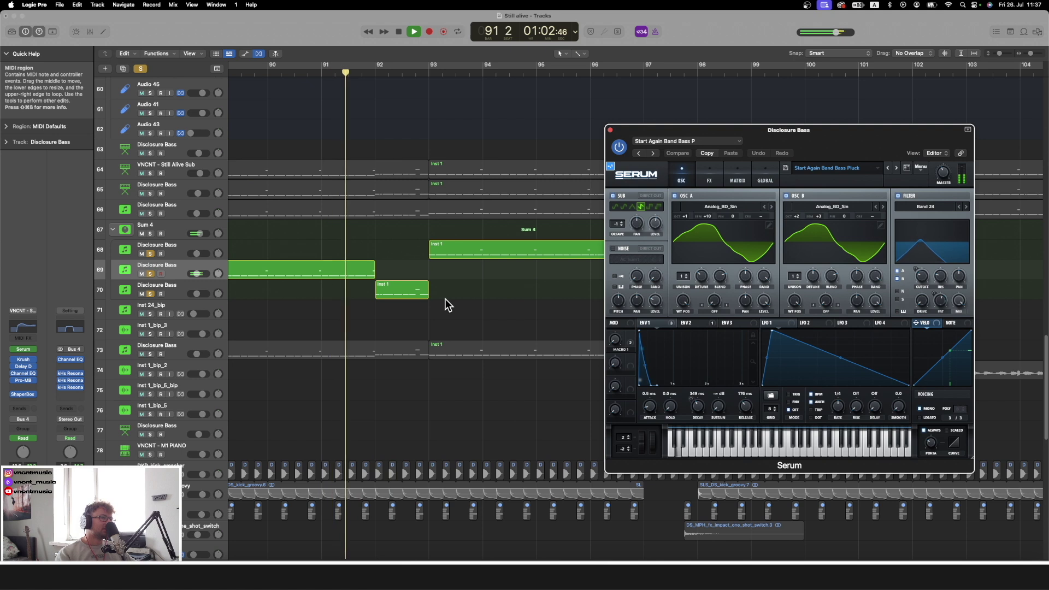
Inspect Serum on the Sum 4 bass track starting at bar 93 during playback, close both Serum windows, and stop before bar 97
click(169, 283)
click(176, 248)
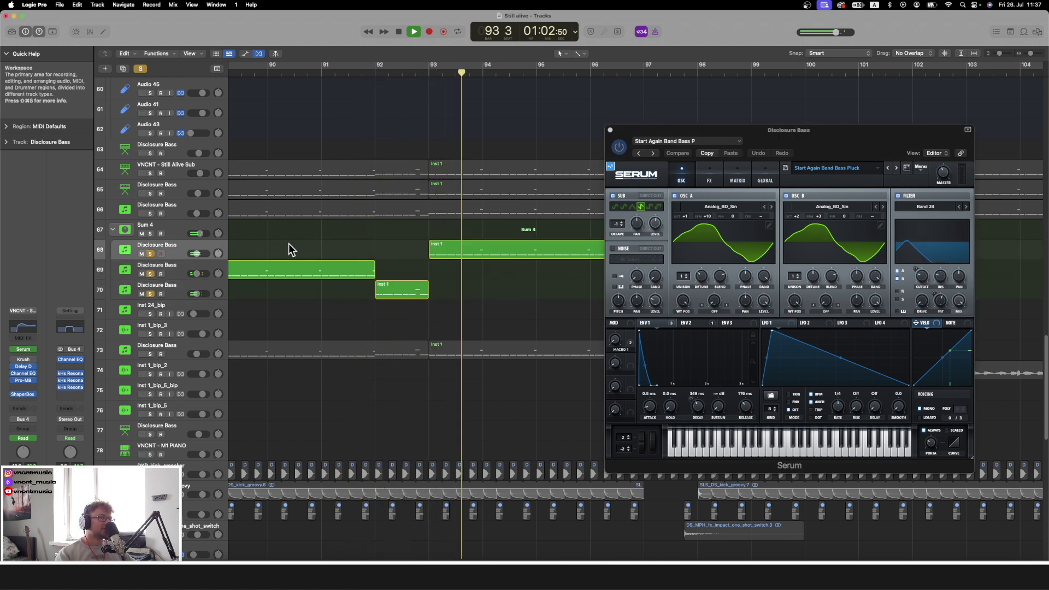
click(22, 353)
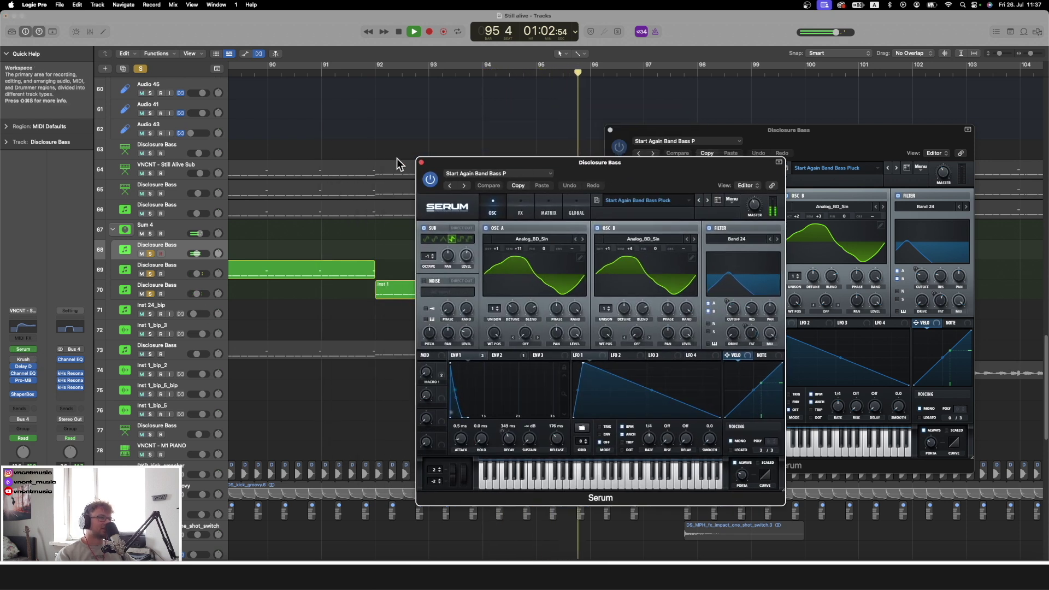
click(420, 162)
click(609, 130)
key(space)
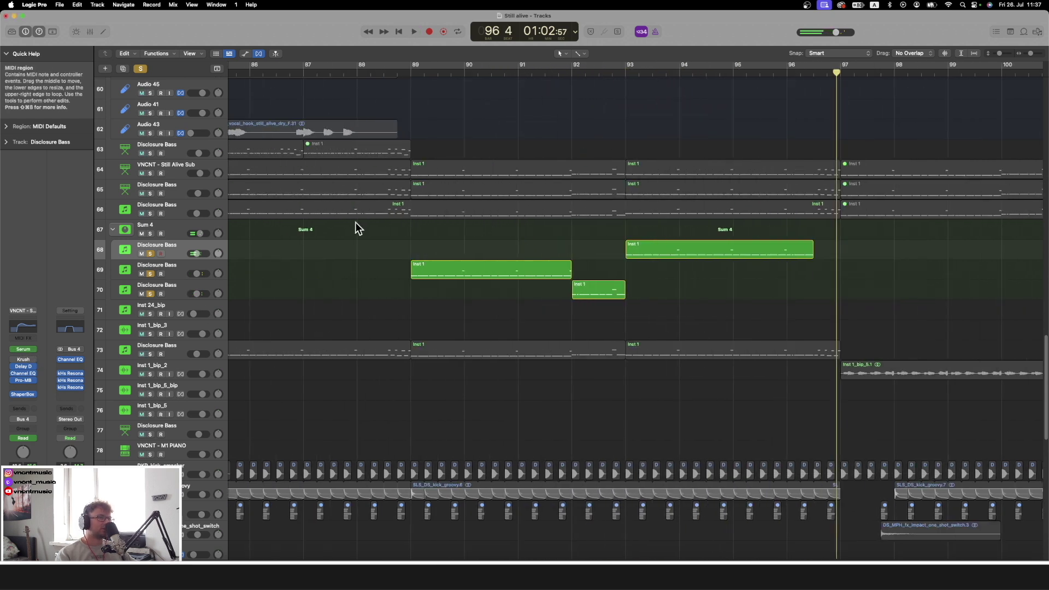
Add the VNCNT - Still Alive Sub and the two Disclosure Bass tracks below it to the solos and play from bar 89
drag(175, 207, 179, 171)
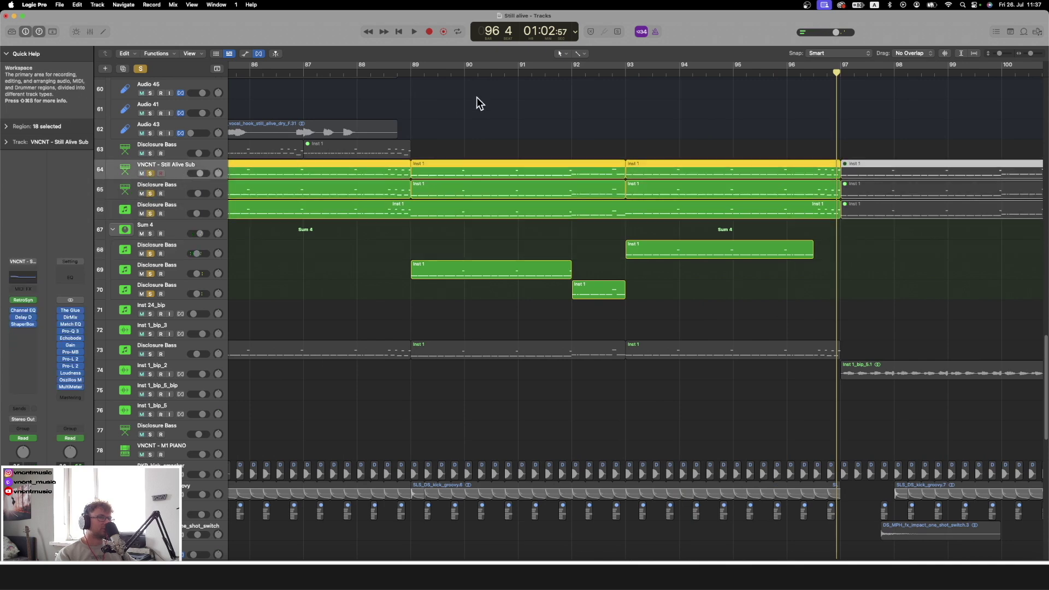
click(411, 76)
click(514, 118)
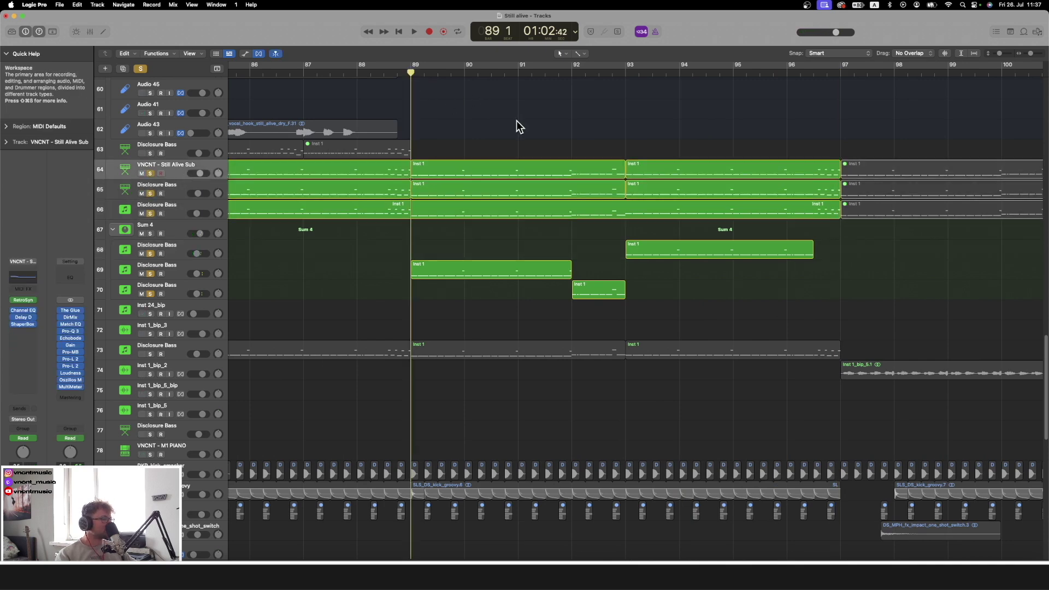
key(space)
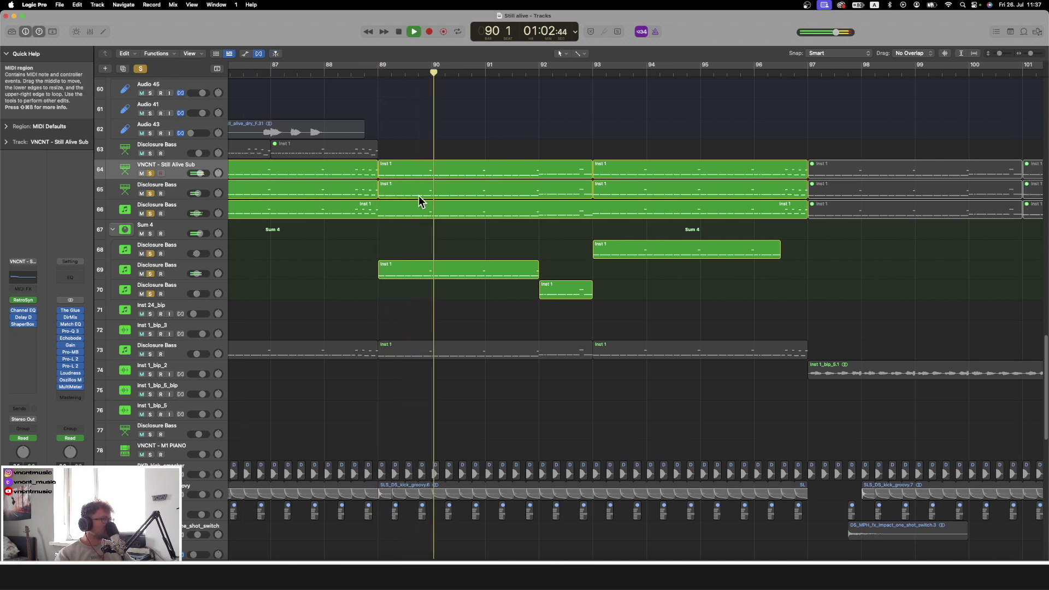
Clear all solos, follow the full mix through the transition at bar 97, and stop playback
click(143, 67)
scroll(791, 307, right, 5)
scroll(791, 307, down, 4)
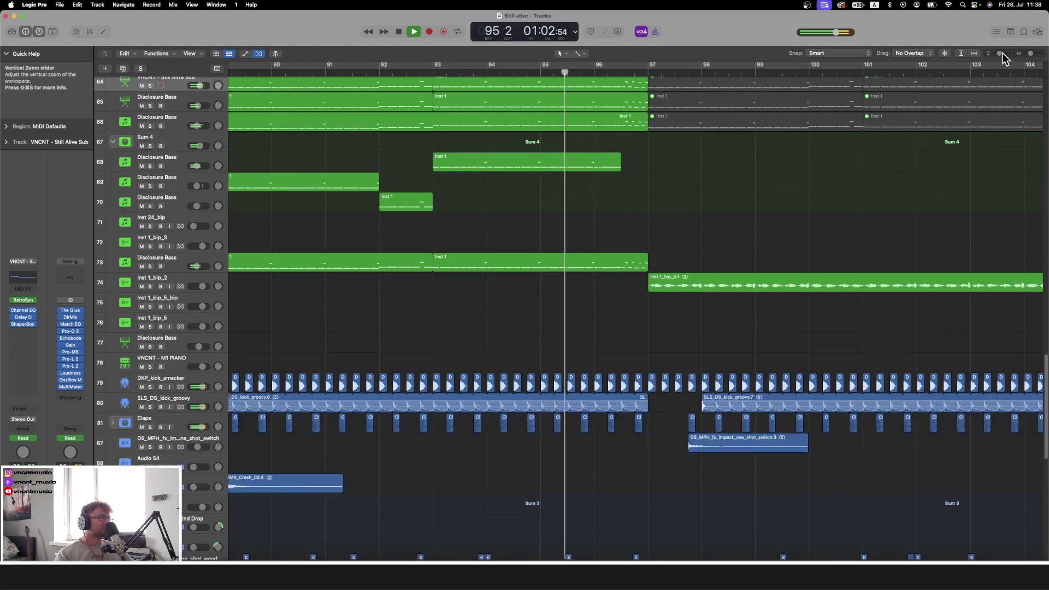
drag(1001, 53, 985, 56)
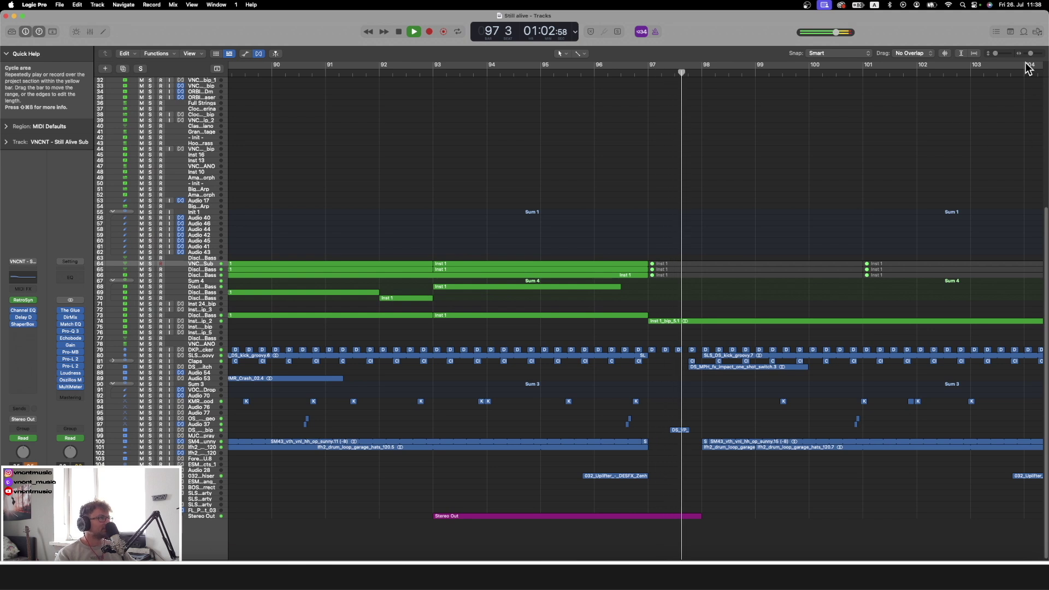
drag(1030, 53, 1025, 59)
key(space)
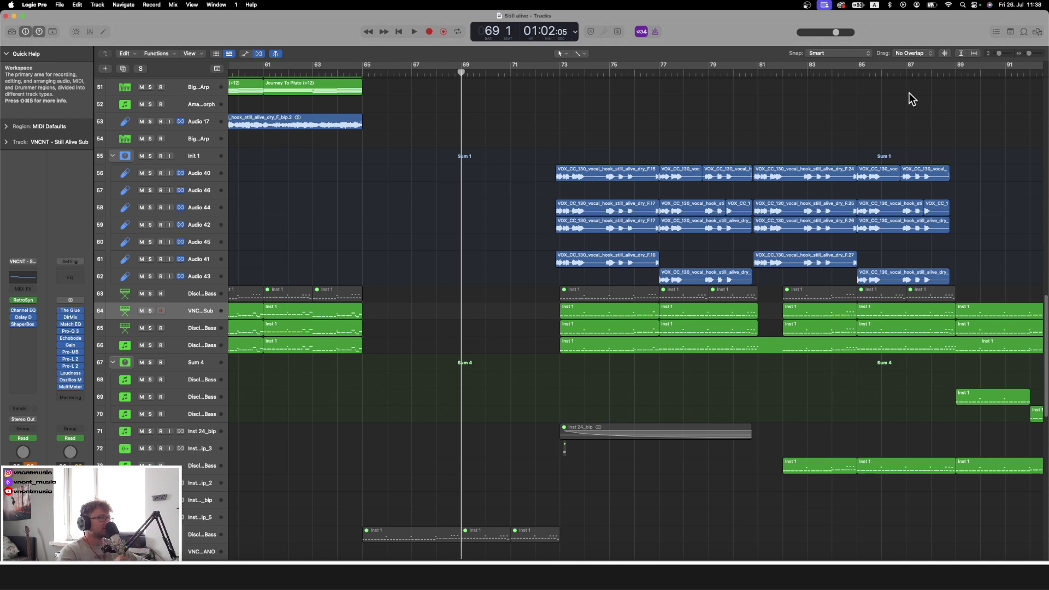
Start and stop playback briefly and examine the overall arrangement of all tracks from bar 41 to bar 105
drag(1028, 53, 995, 53)
key(space)
key(space)
drag(1026, 53, 1029, 53)
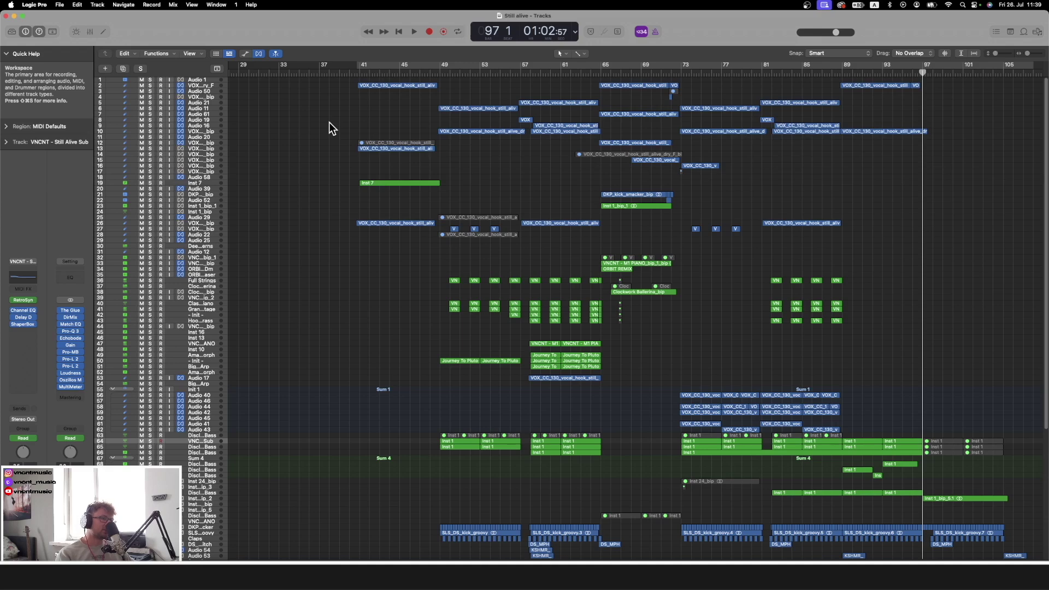
click(1005, 54)
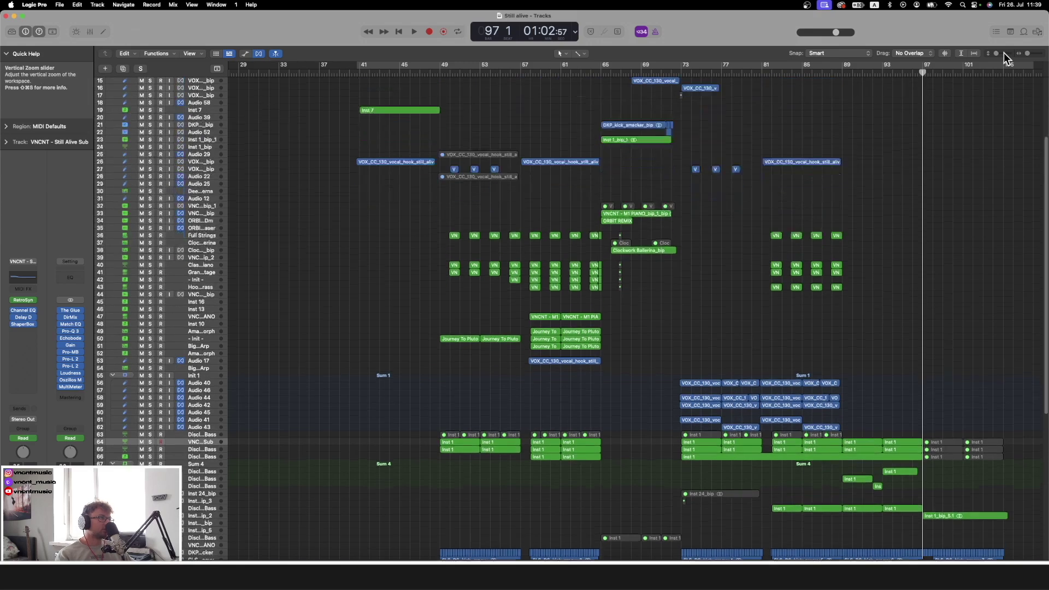
scroll(628, 244, up, 5)
Play the first drop from bar 49 and solo the VNCNT - Still Alive Sub and ForestAmbience_BWU.8 tracks
mouse_move(428, 70)
mouse_down()
mouse_move(367, 70)
mouse_move(437, 68)
mouse_up()
key(space)
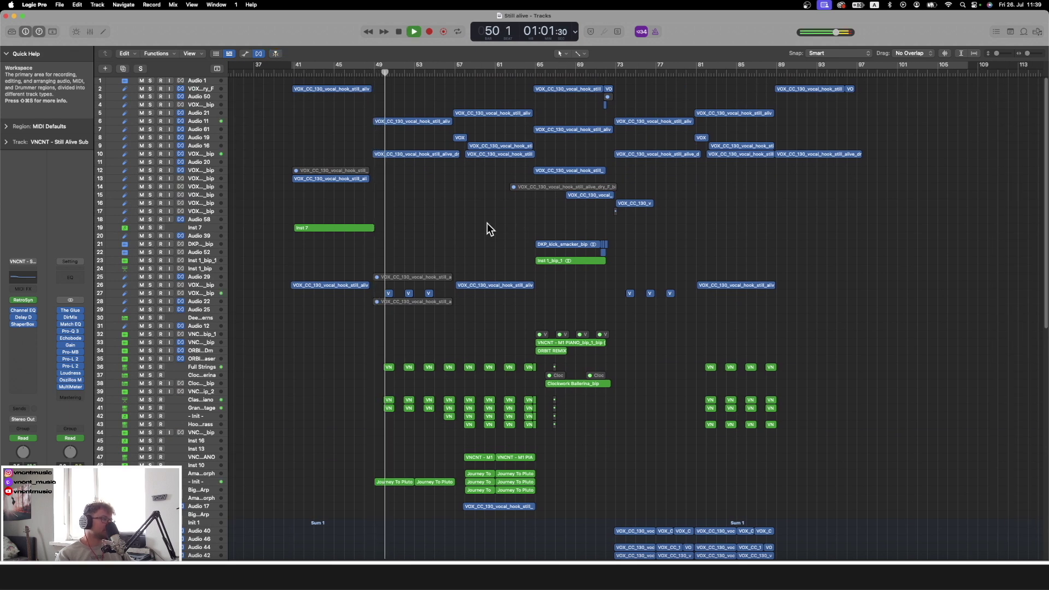
scroll(487, 223, down, 15)
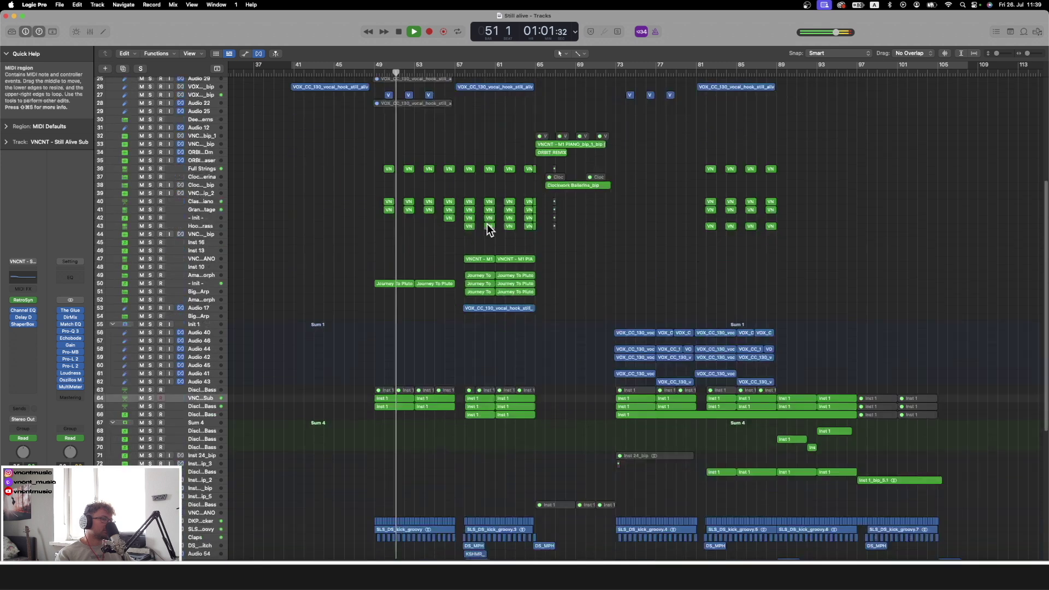
key(s)
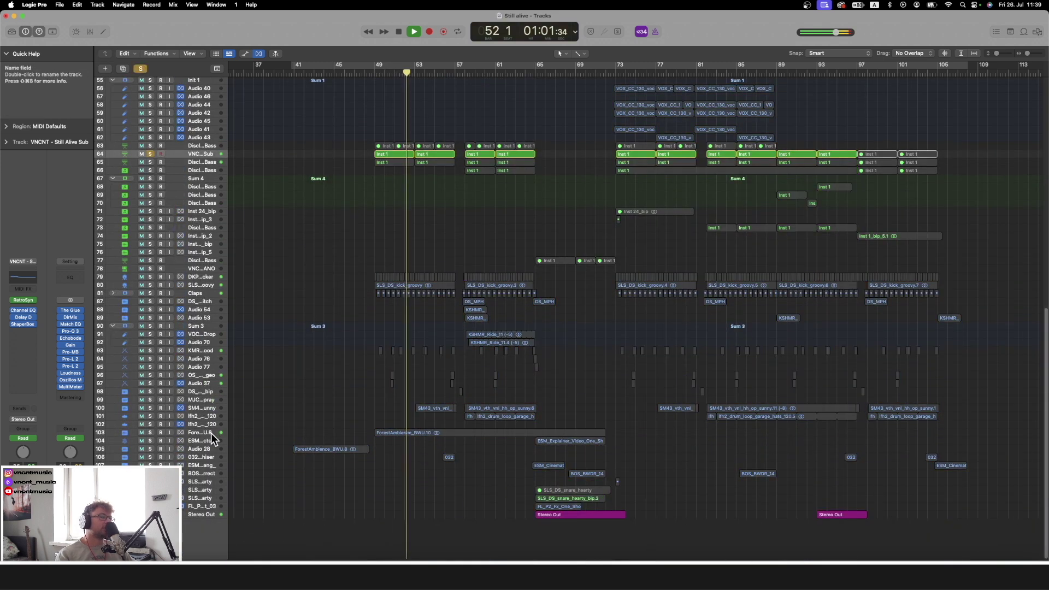
click(211, 434)
key(s)
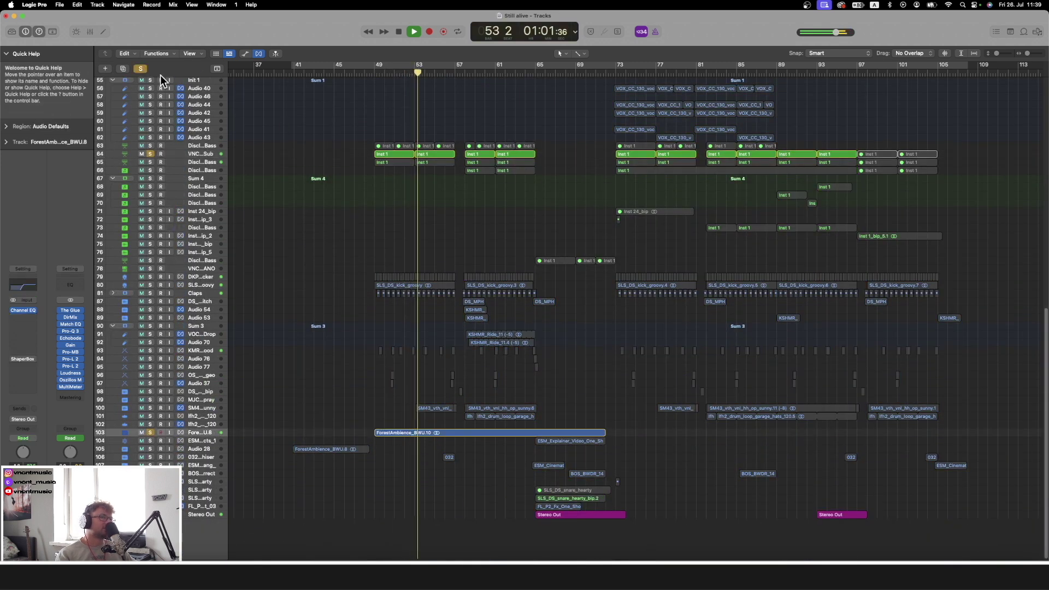
Clear all solos, stop playback, and place the playhead at bar 65
click(140, 68)
scroll(540, 255, right, 2)
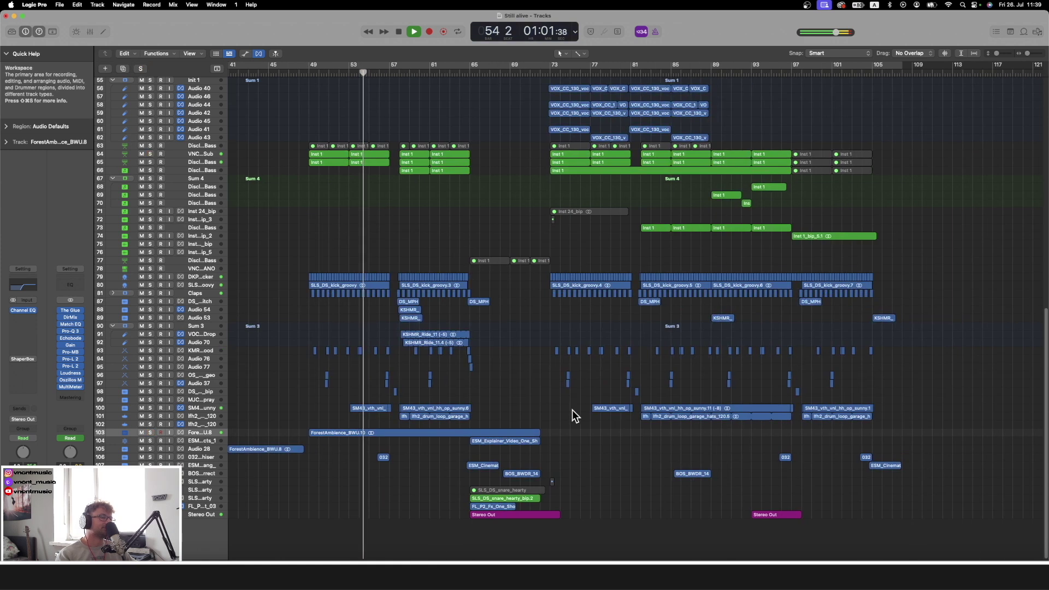
key(space)
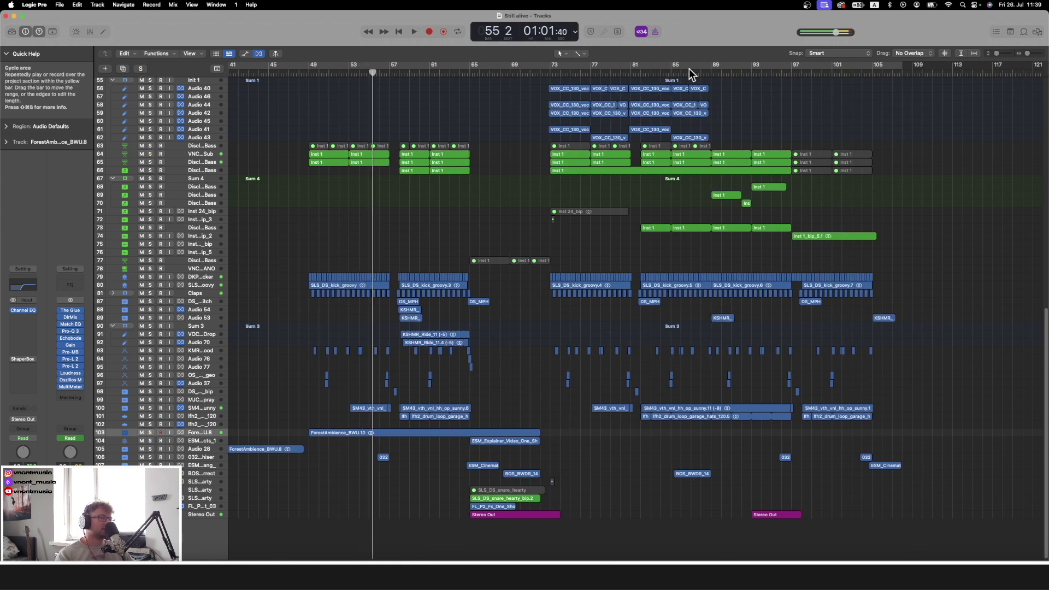
click(474, 75)
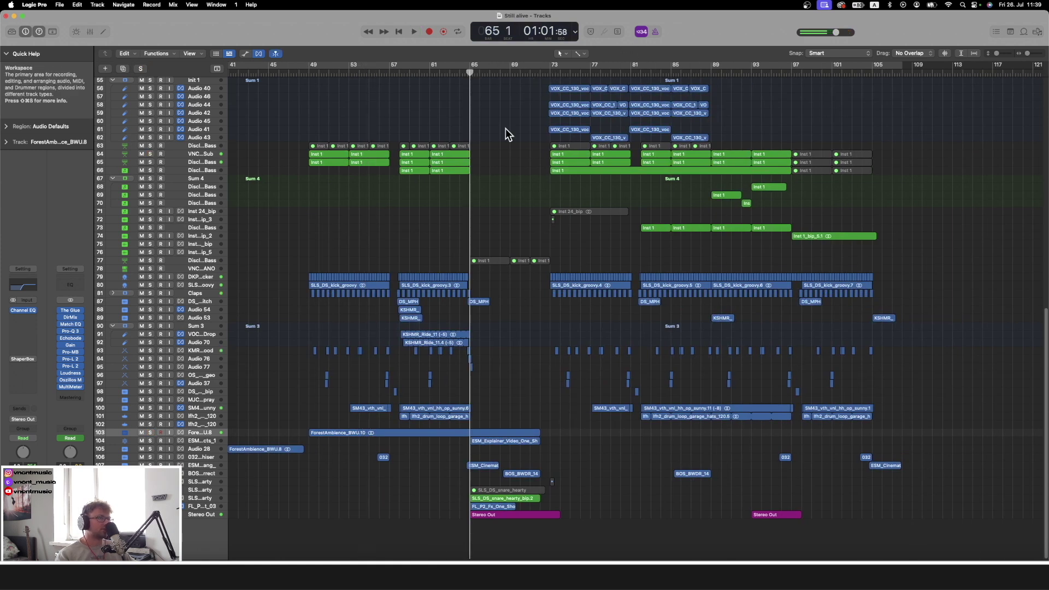
Examine the bass, drum and effects regions of the second drop between bars 83 and 100
scroll(510, 182, up, 10)
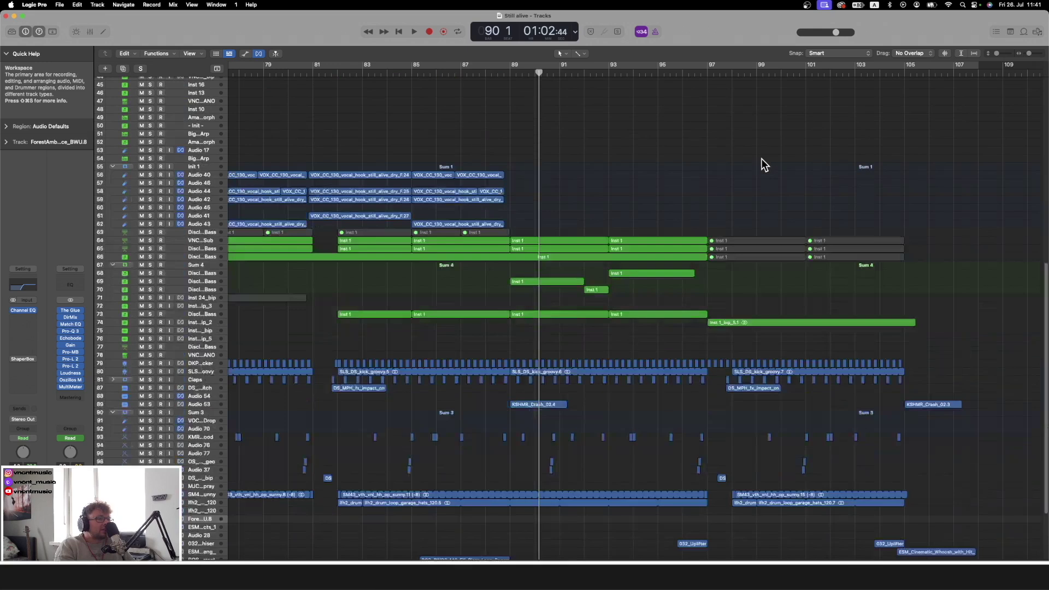
scroll(763, 165, down, 5)
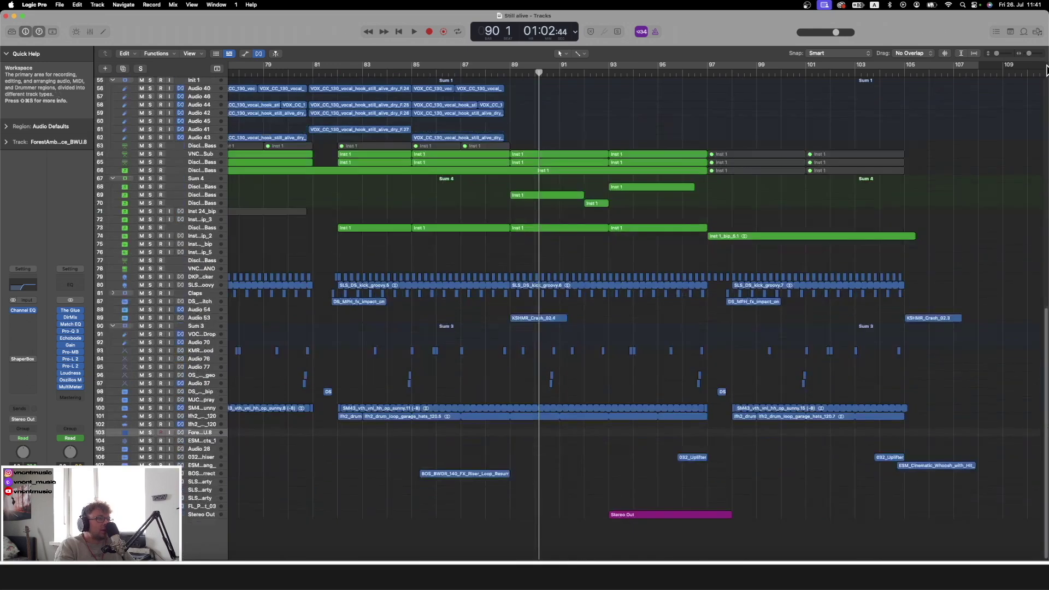
click(1035, 54)
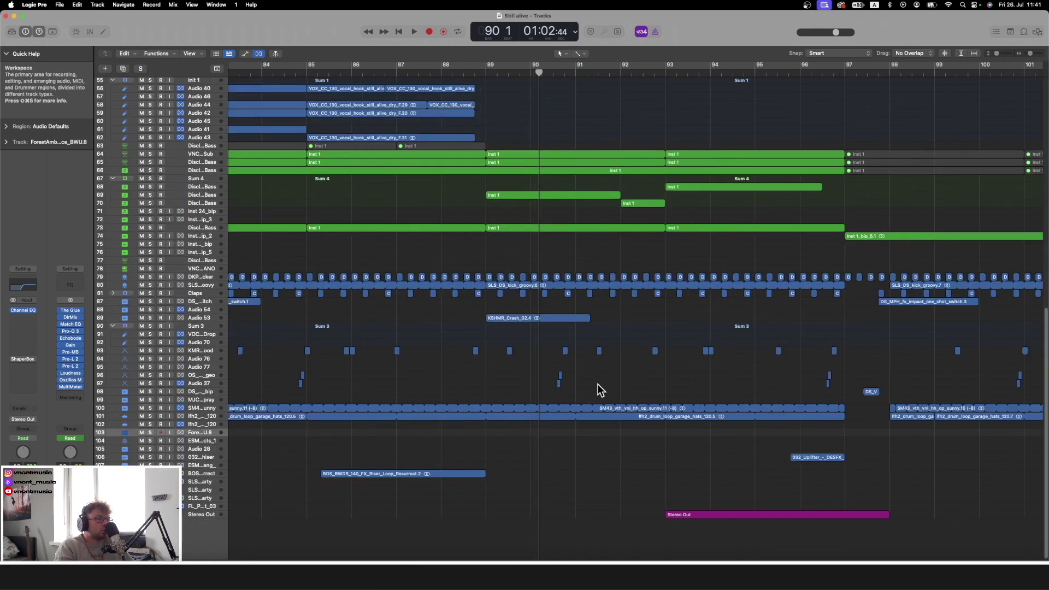
scroll(591, 316, left, 2)
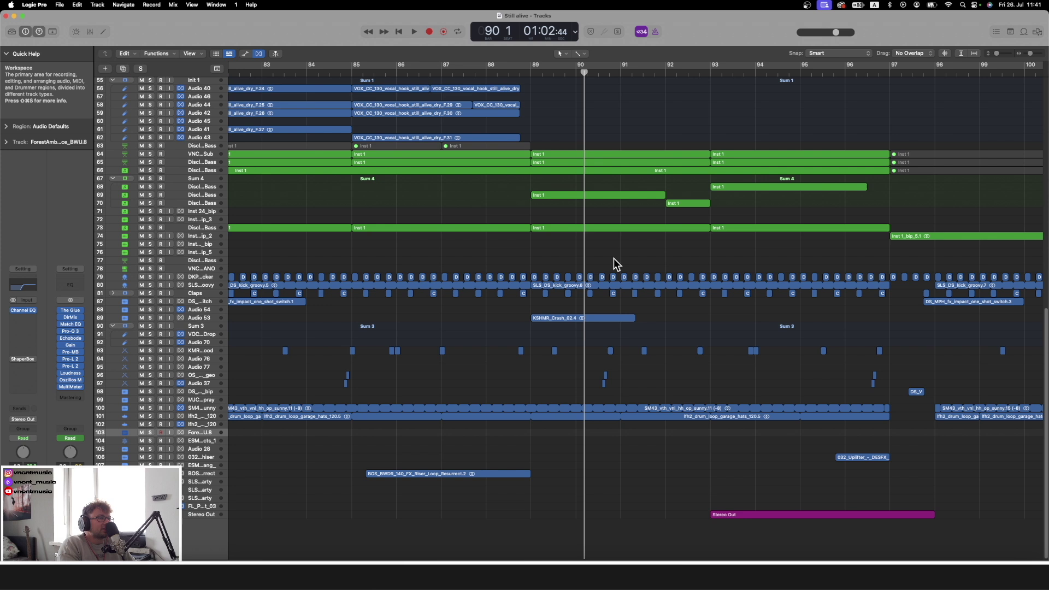
drag(1029, 54, 1023, 54)
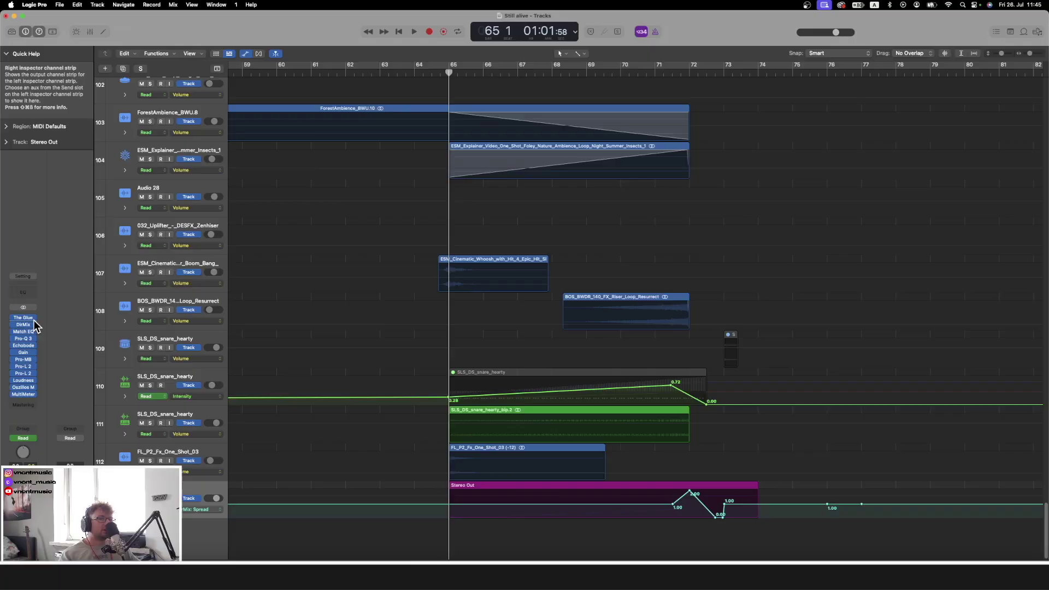
Open The Glue on the Stereo Out channel and continue in trial mode
click(23, 318)
drag(711, 143, 654, 157)
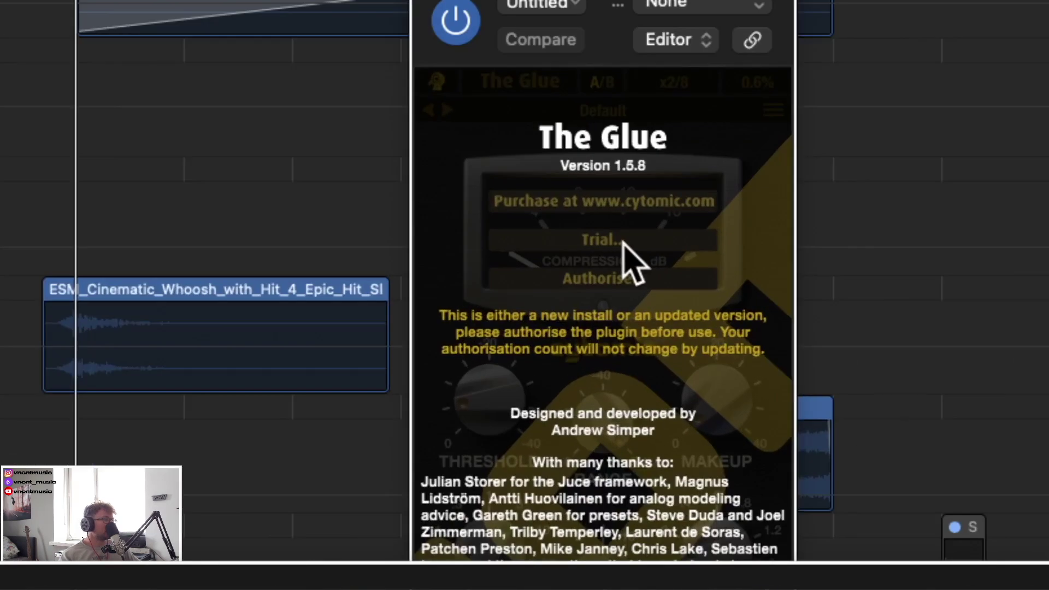
click(624, 245)
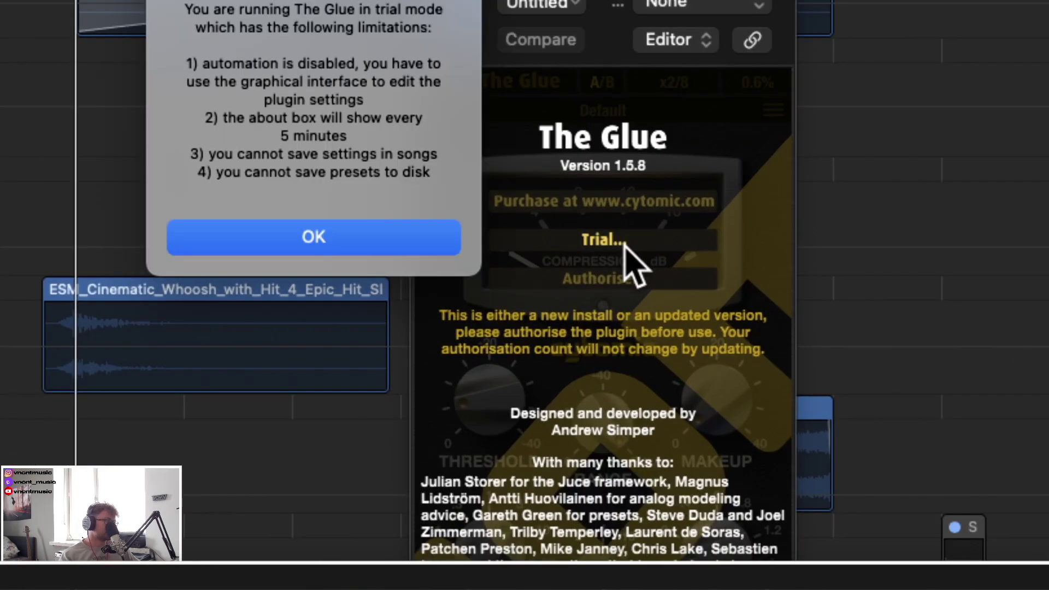
key(Return)
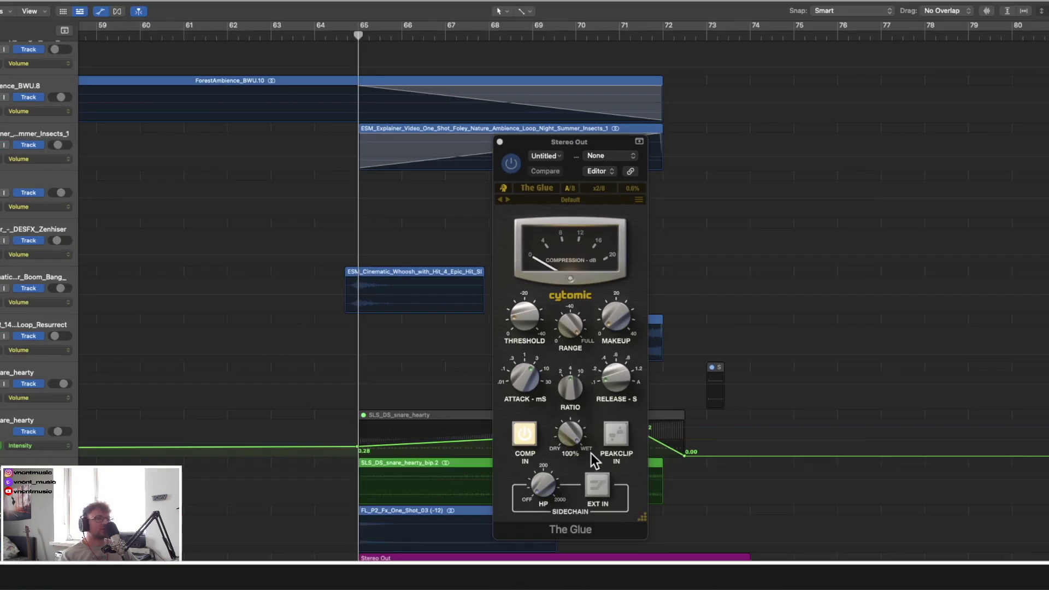
Read The Glue's attack, ratio, release, makeup and threshold settings, and play the mix from bar 72
mouse_move(535, 376)
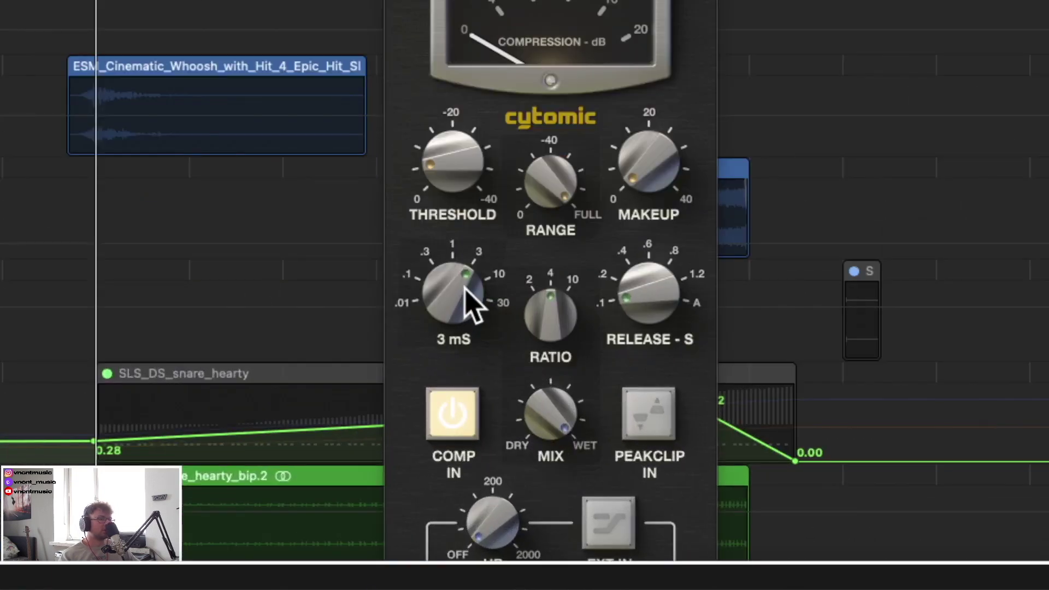
mouse_move(650, 290)
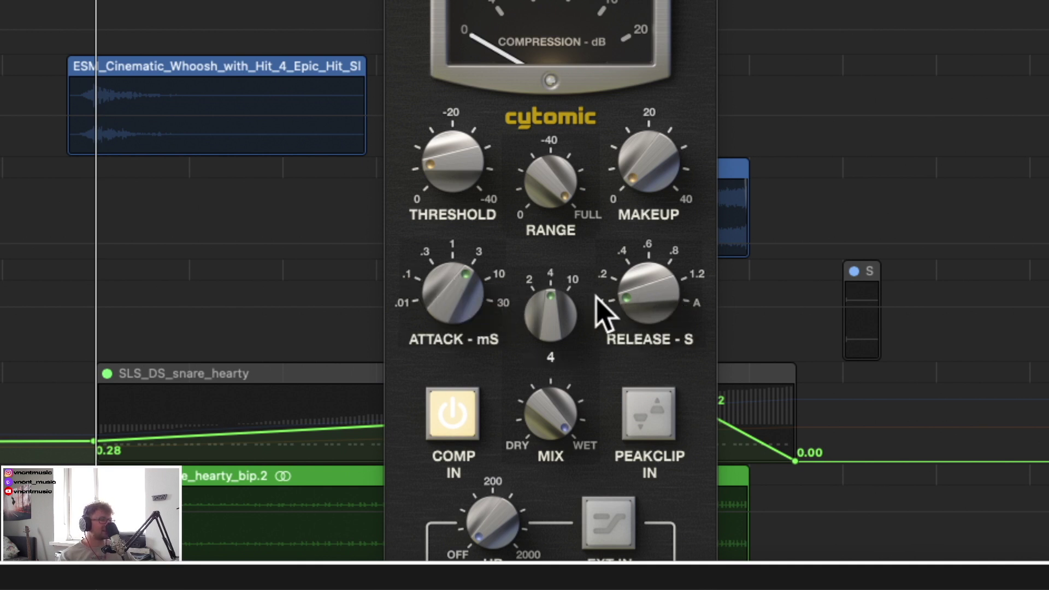
mouse_move(448, 286)
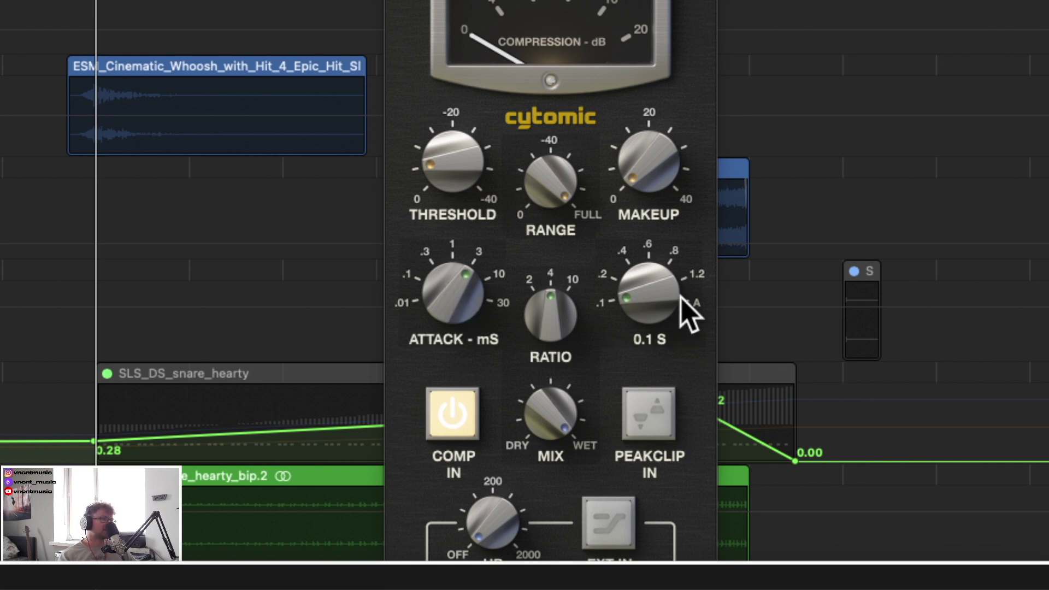
mouse_move(552, 310)
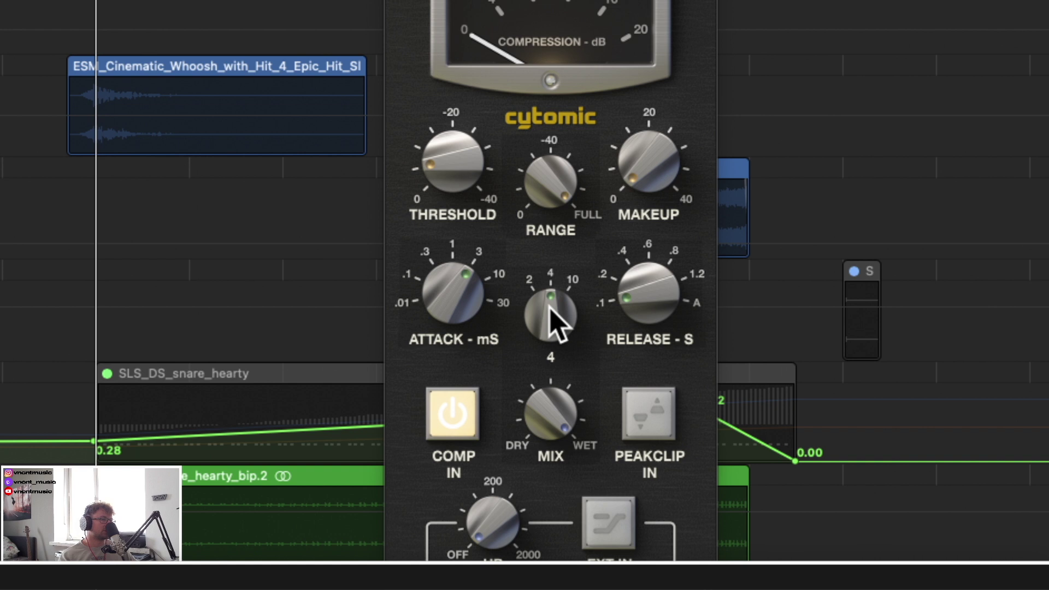
mouse_move(622, 306)
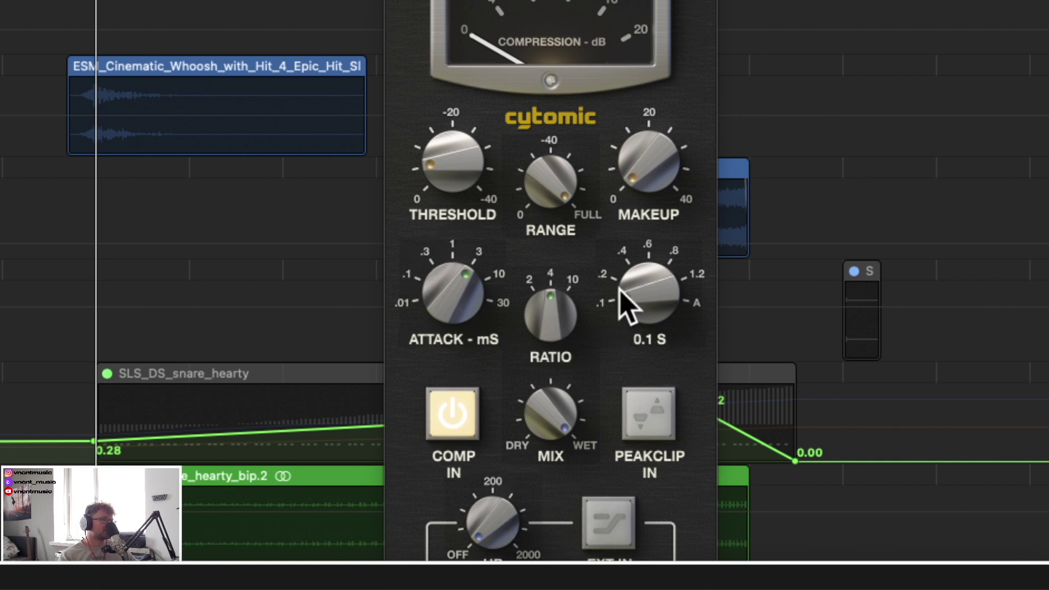
mouse_move(642, 177)
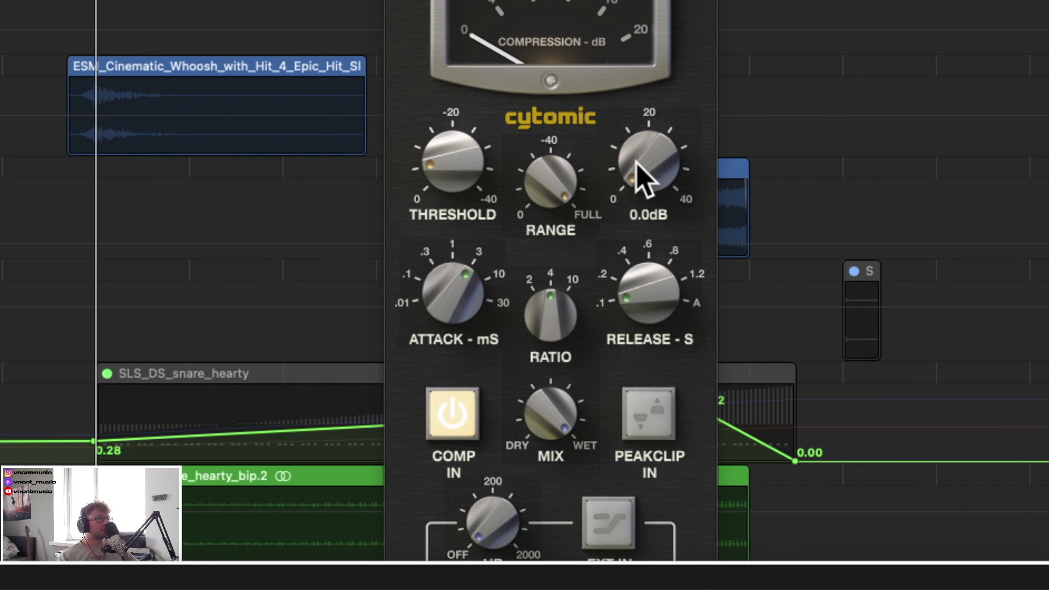
mouse_move(470, 177)
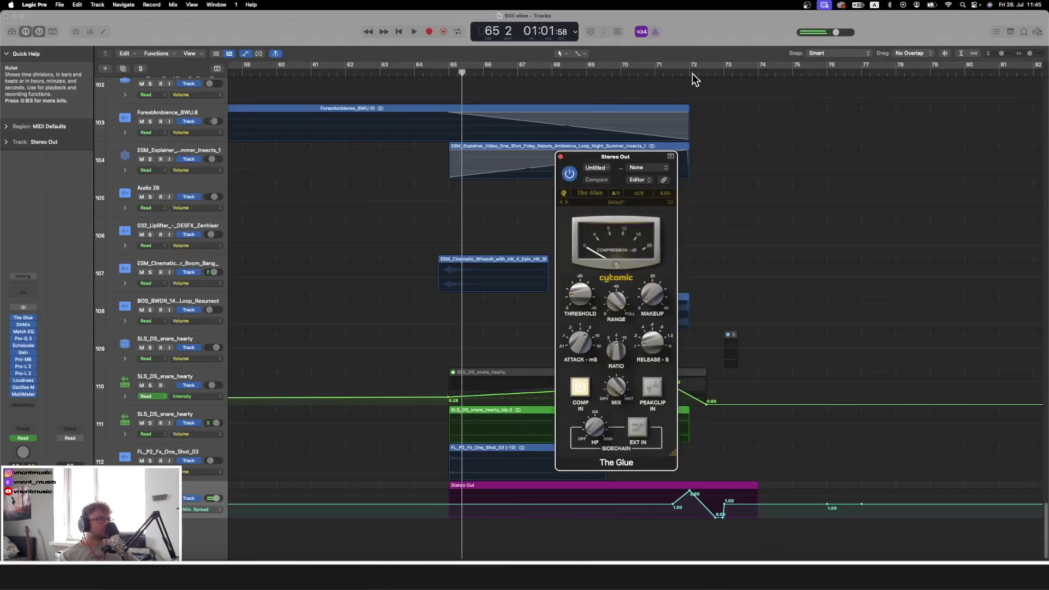
click(692, 73)
key(space)
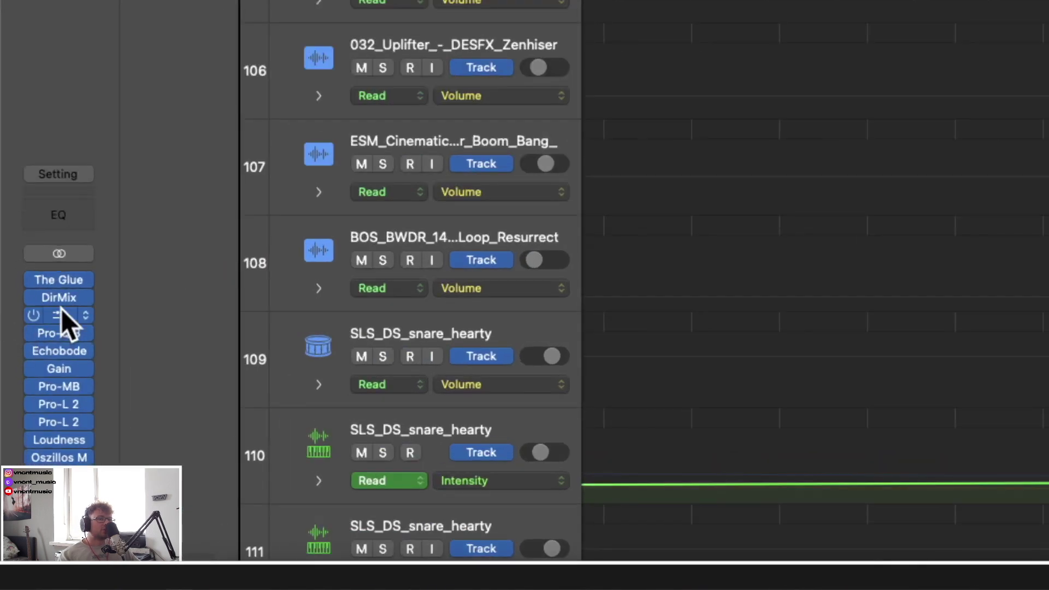
Open Match EQ on the Stereo Out channel and view its Current and Reference spectra
click(24, 331)
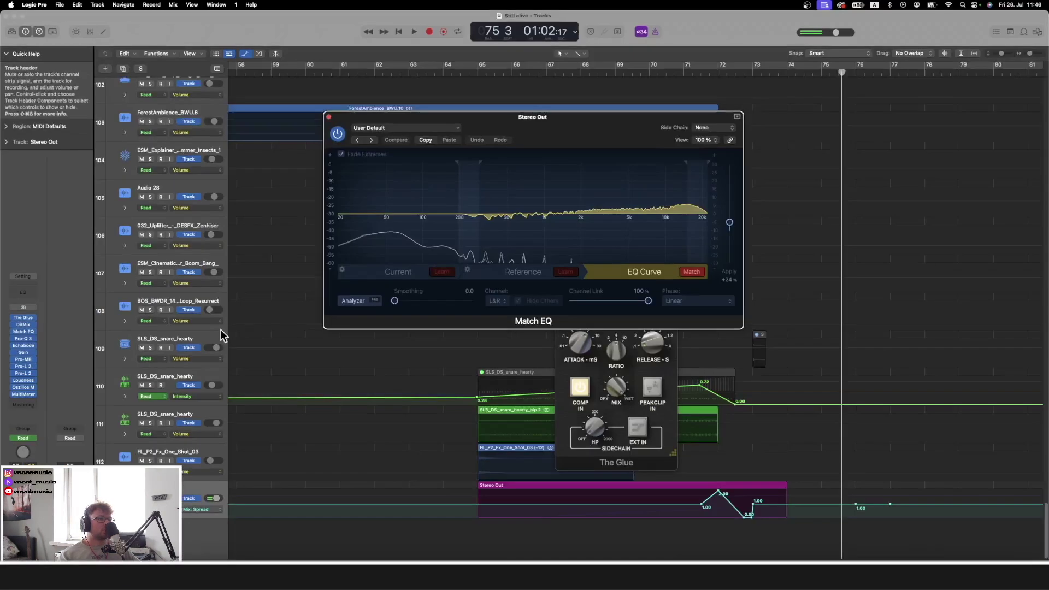
drag(632, 120, 637, 163)
click(404, 314)
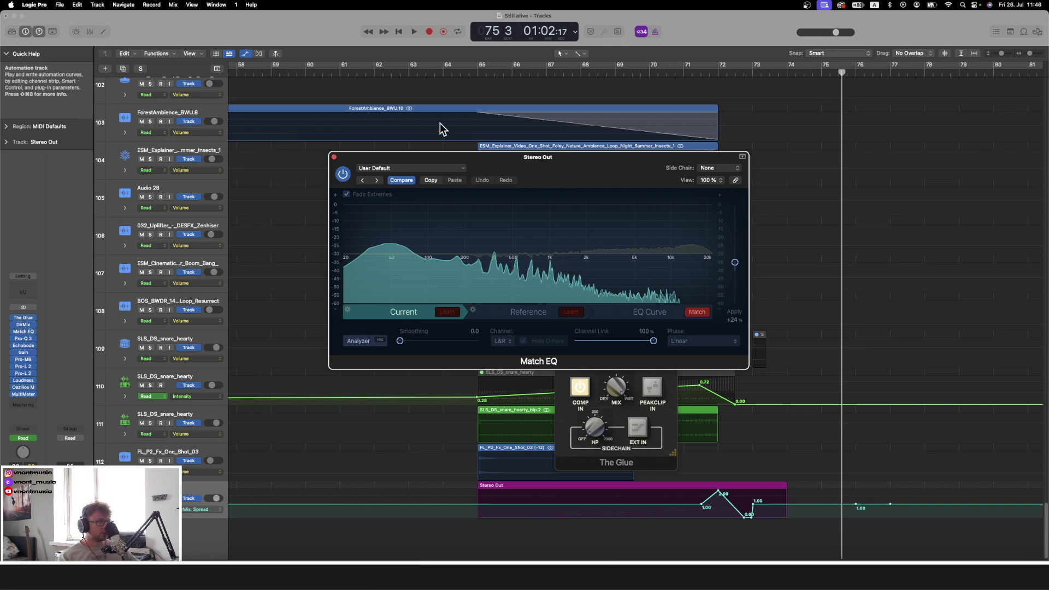
scroll(437, 121, left, 10)
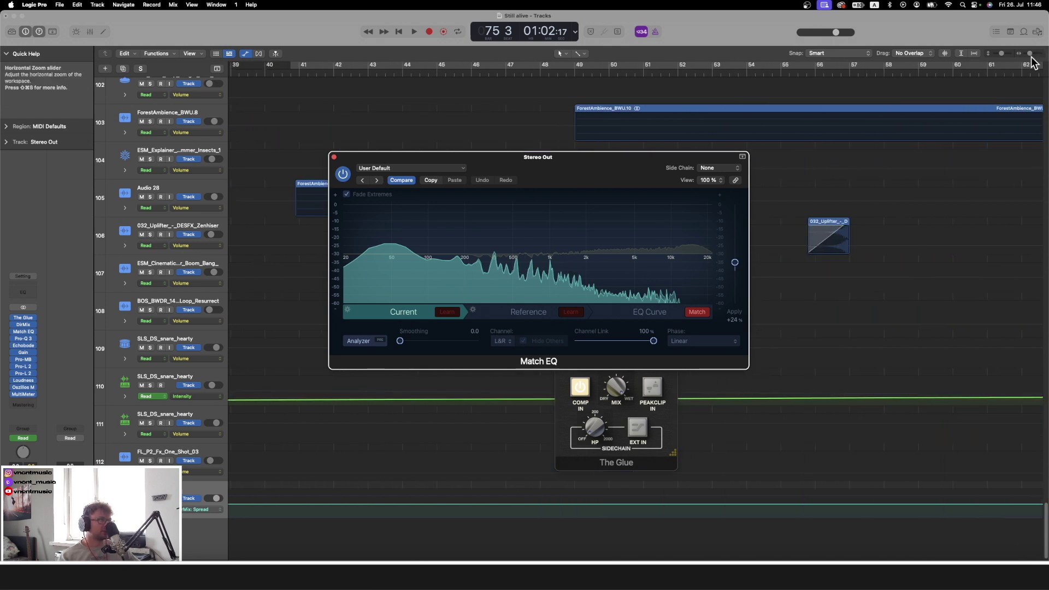
click(976, 54)
click(525, 310)
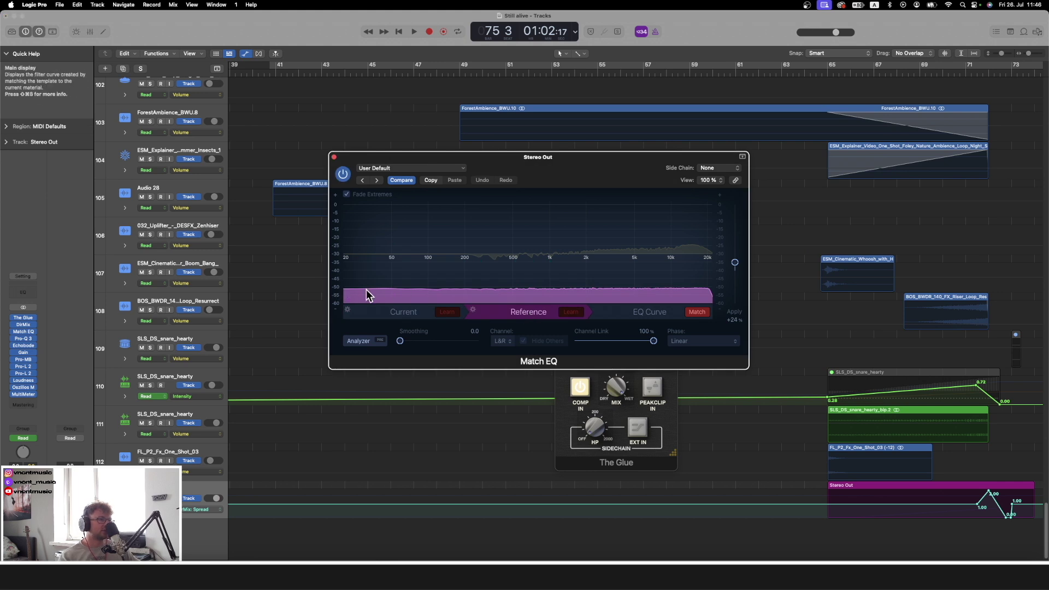
Locate the Utility Test Oscillator among the software instruments for a new track, and cancel the track creation
drag(366, 290, 463, 298)
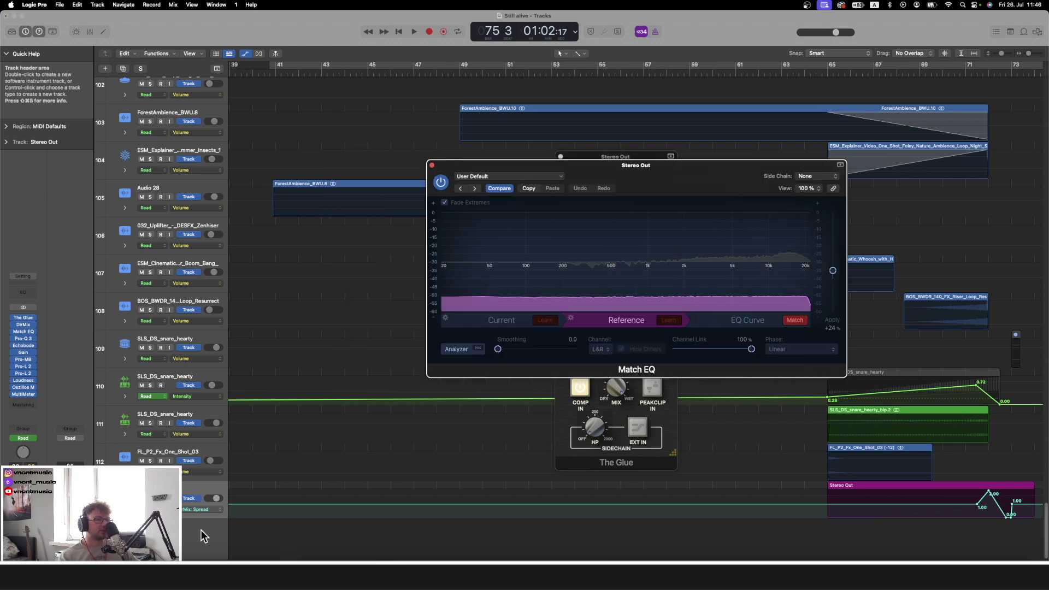
click(105, 68)
click(385, 240)
click(388, 304)
mouse_move(387, 519)
mouse_move(508, 538)
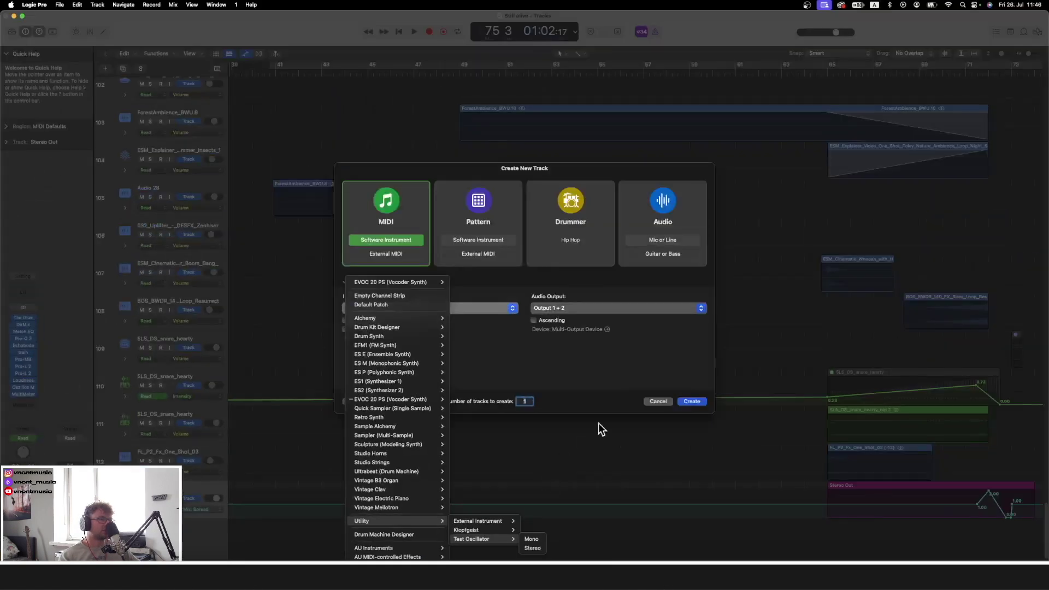
click(868, 161)
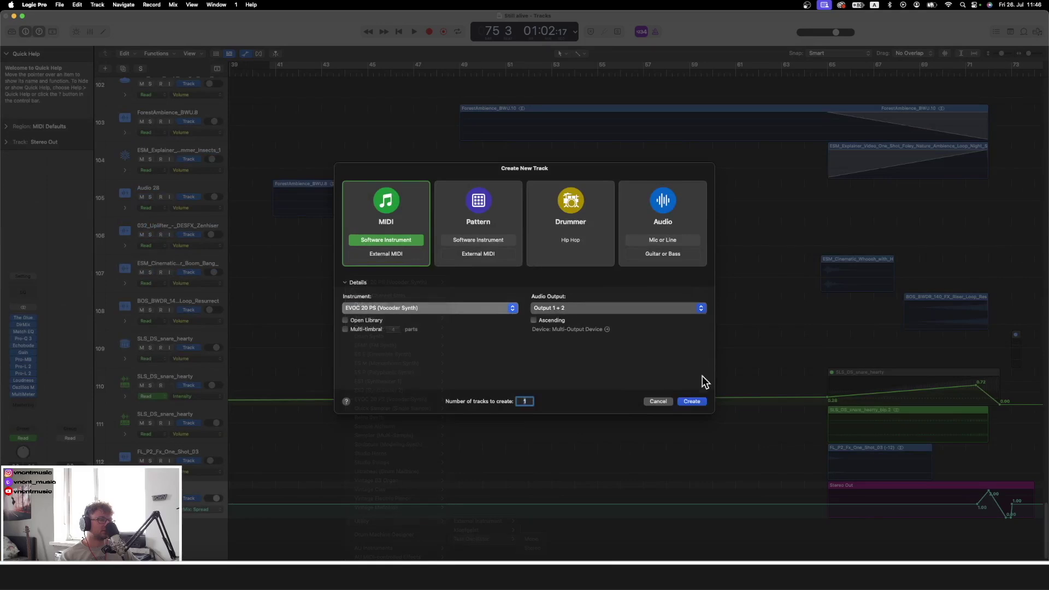
click(658, 401)
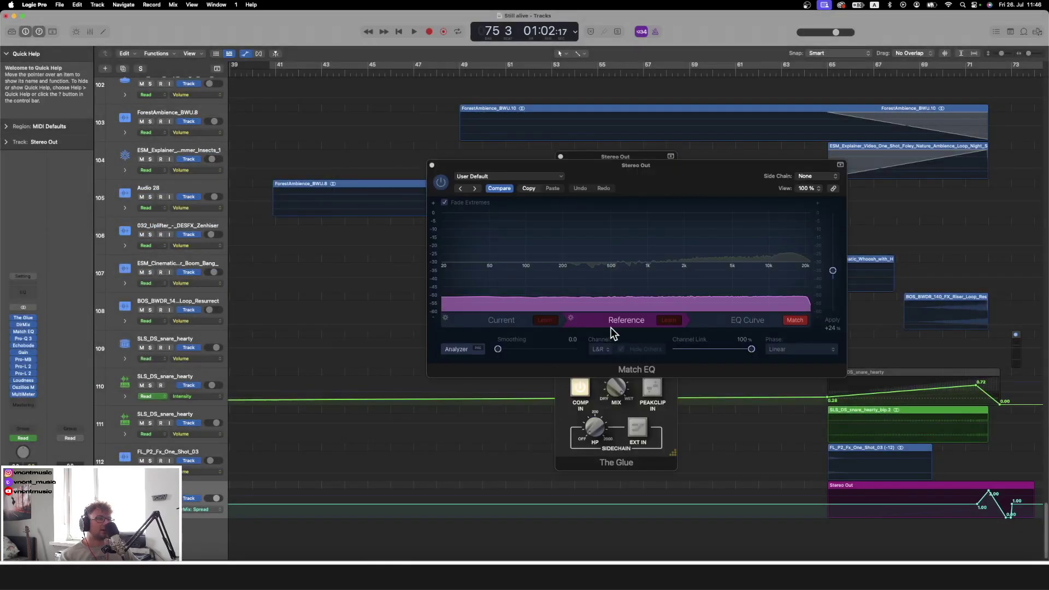
View Match EQ's EQ Curve and Smoothing setting, and close Match EQ
click(738, 319)
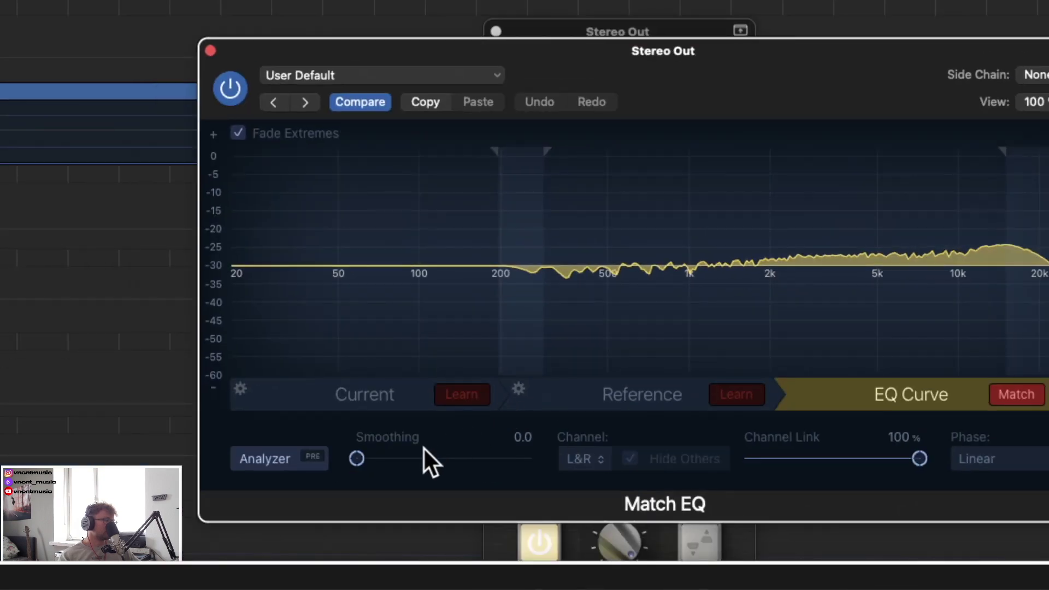
mouse_move(359, 453)
mouse_down()
mouse_move(533, 447)
mouse_move(347, 460)
mouse_up()
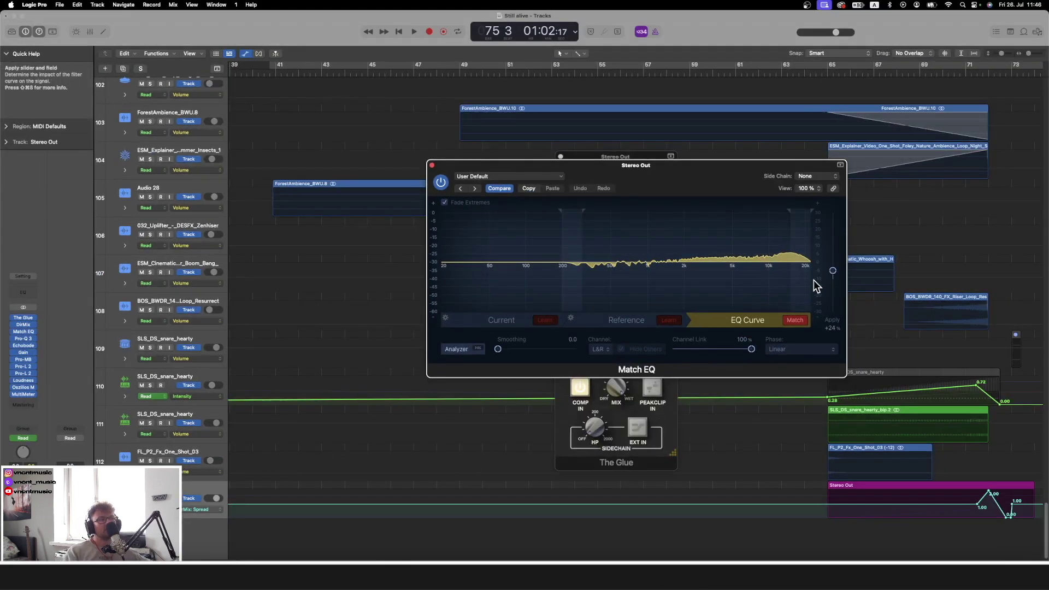
click(432, 165)
scroll(687, 199, right, 4)
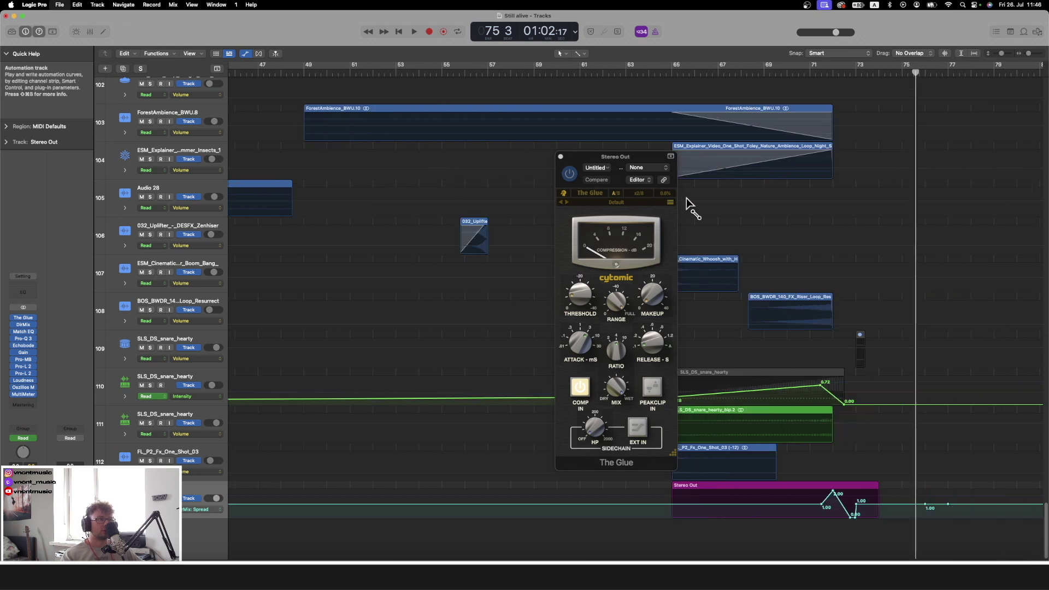
scroll(743, 201, right, 1)
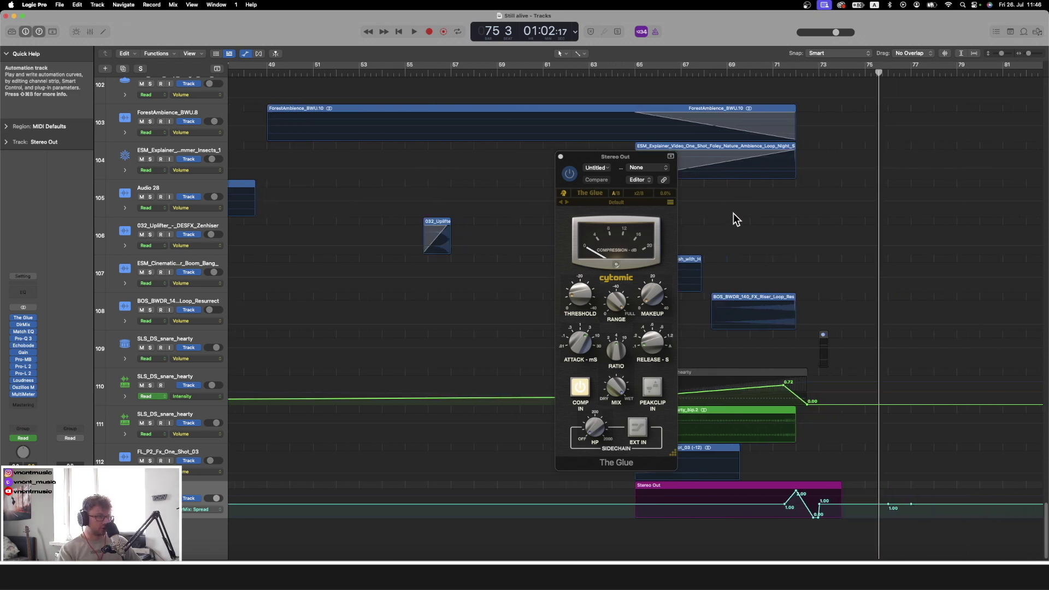
Close The Glue and open Pro-Q 3 on the Stereo Out channel to view its bands
click(559, 156)
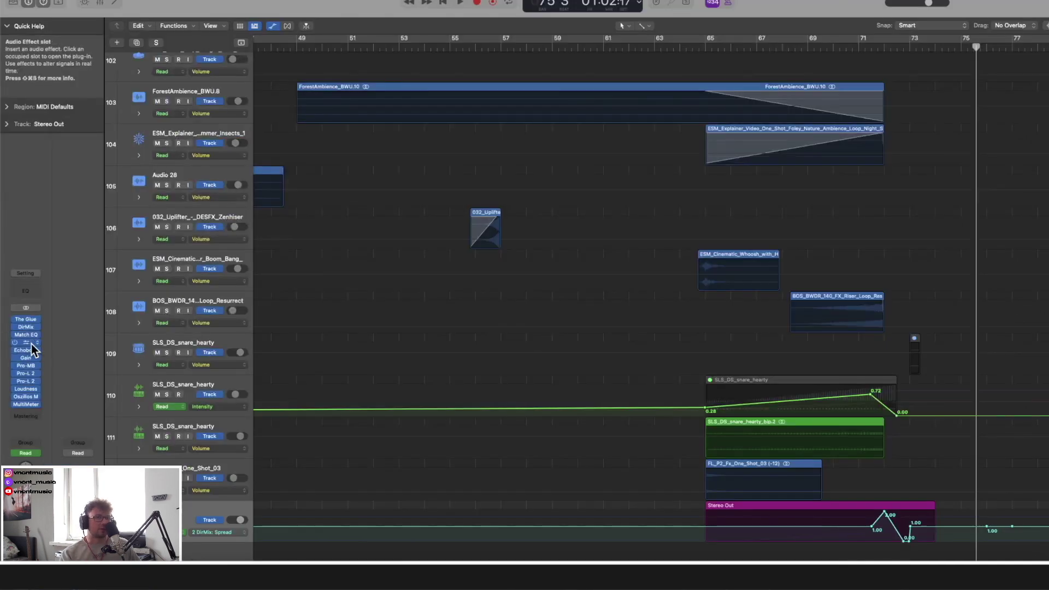
click(95, 359)
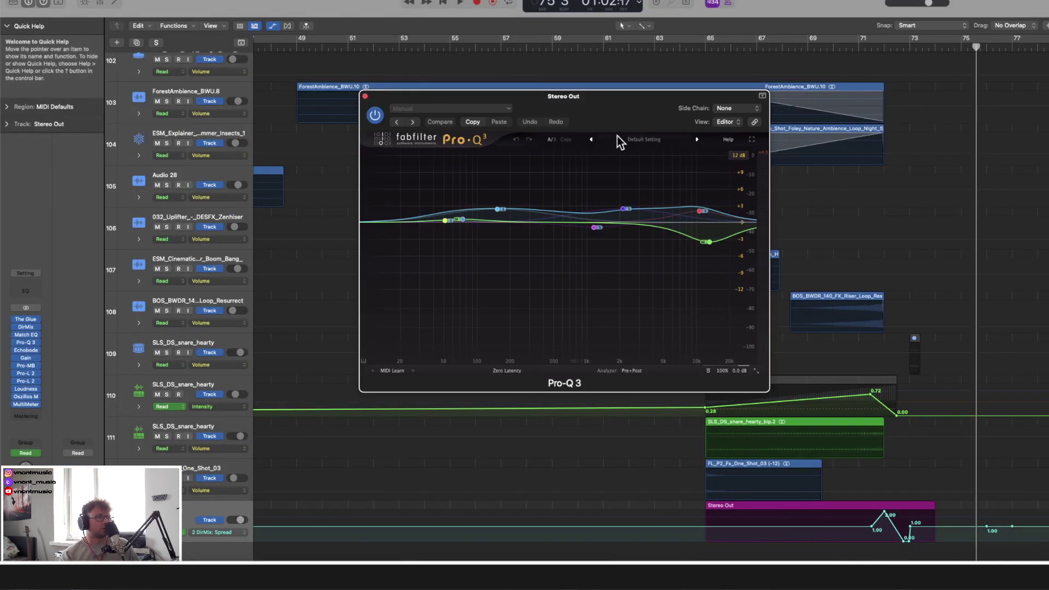
drag(608, 103, 597, 125)
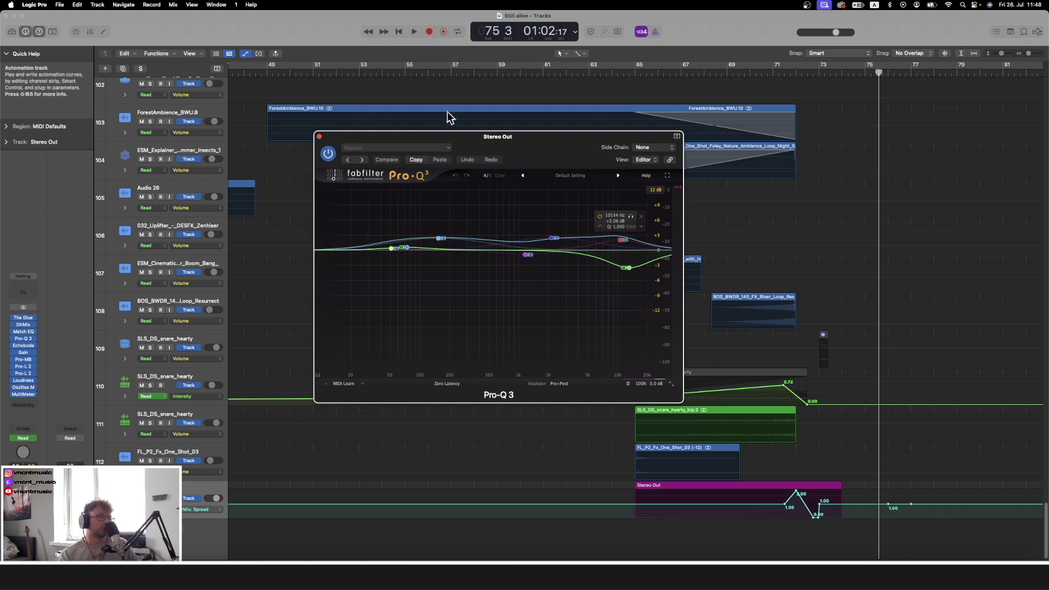
Play the mix from about bar 70 while bypassing and re-enabling Pro-Q 3 to compare, and close Pro-Q 3
click(640, 68)
drag(640, 68, 818, 86)
drag(818, 86, 703, 86)
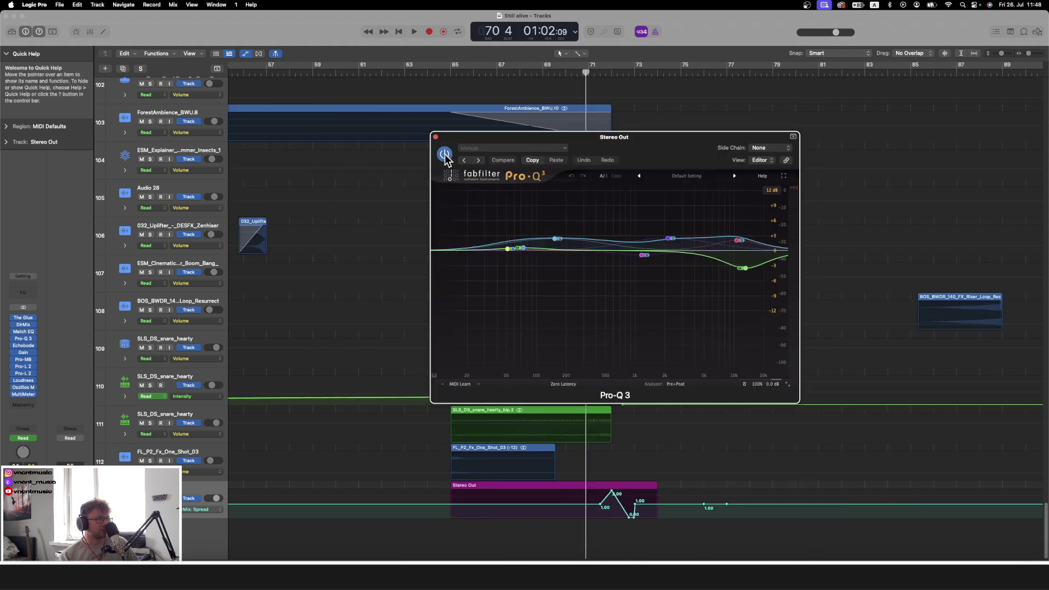
key(space)
click(445, 155)
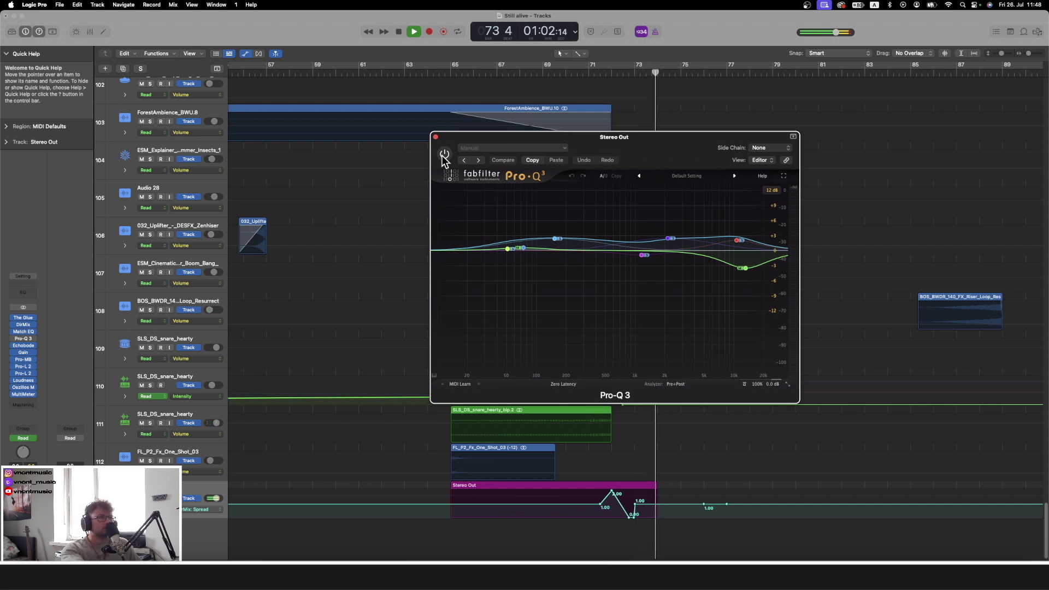
click(444, 155)
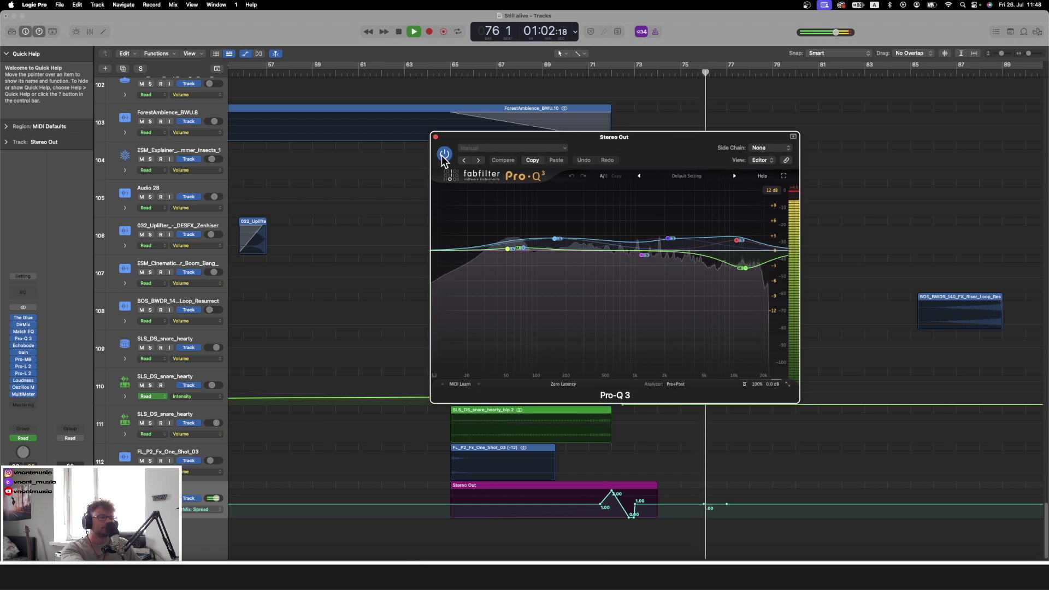
click(444, 156)
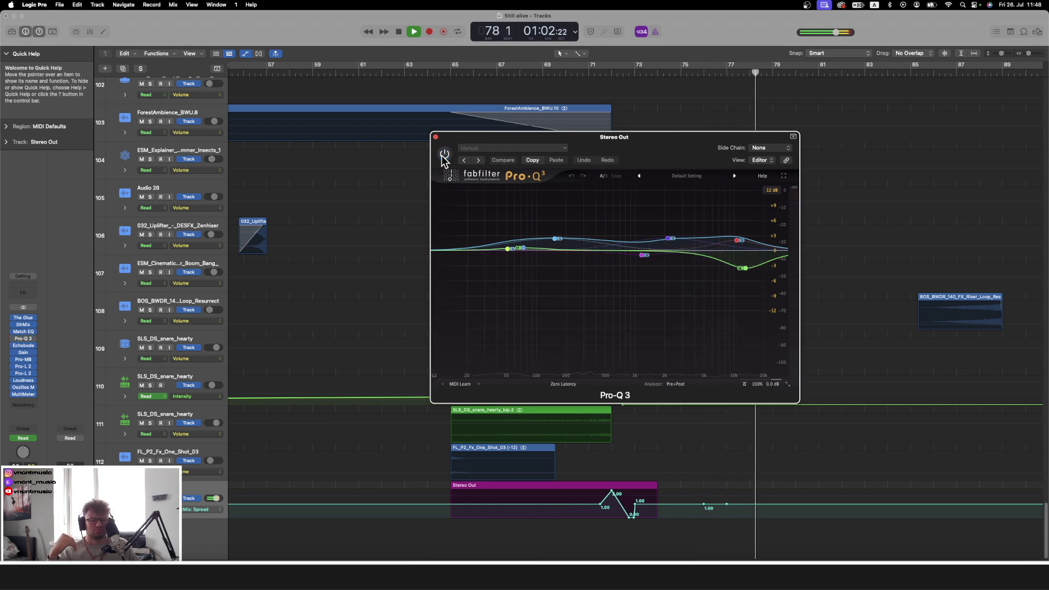
click(444, 155)
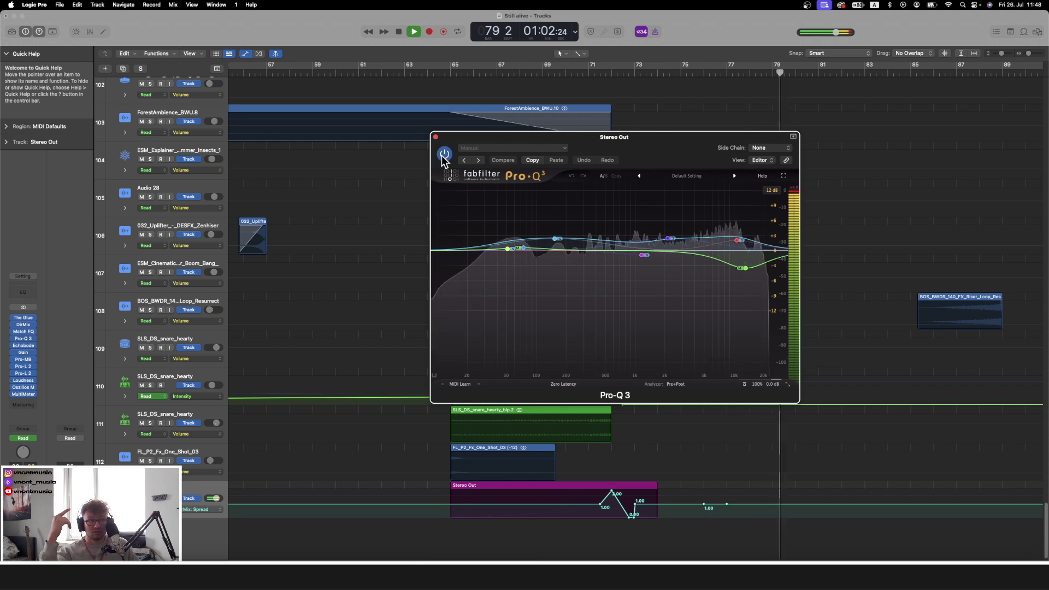
key(space)
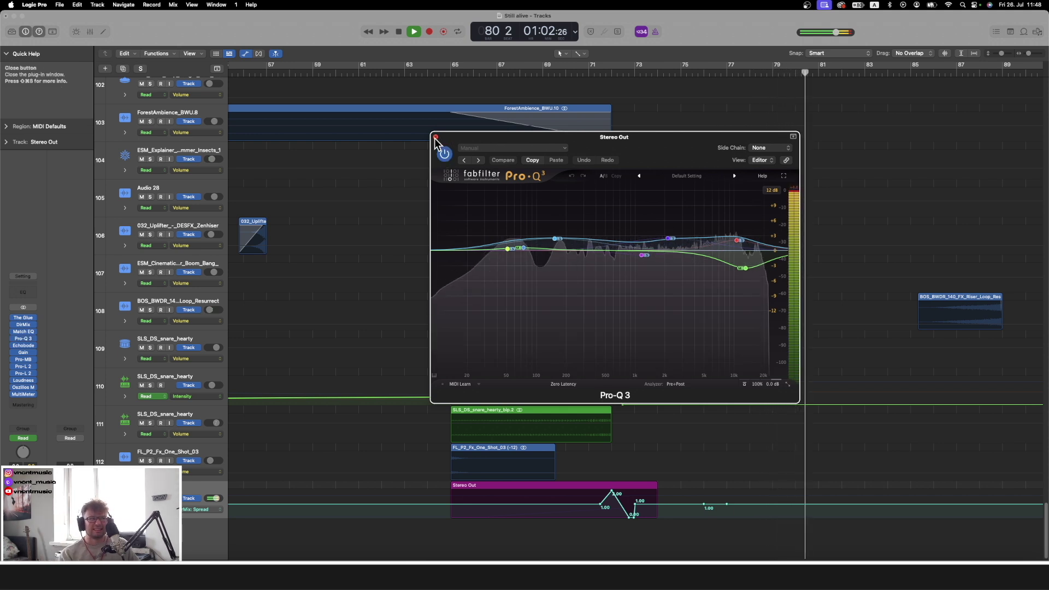
click(436, 136)
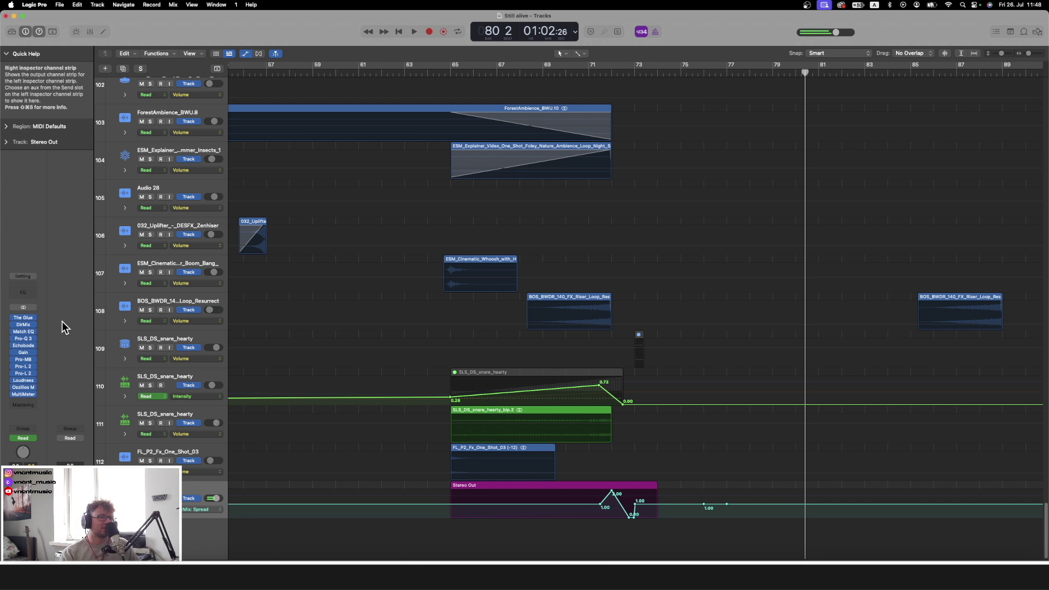
Open Echobode on the Stereo Out channel, decline its update page, and audition the build-up around bar 70
click(24, 346)
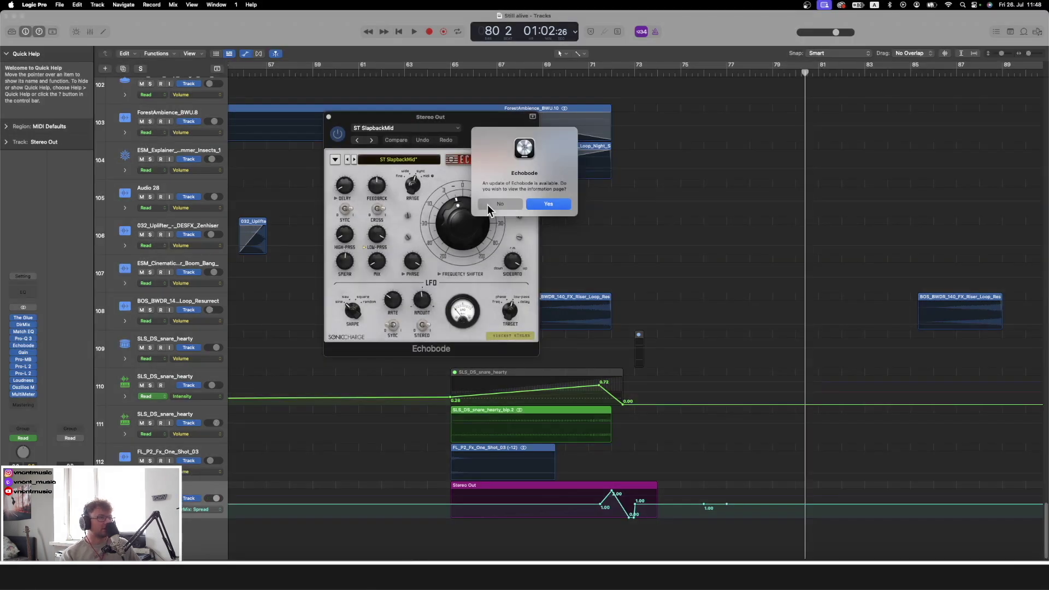
click(498, 204)
drag(459, 118, 686, 96)
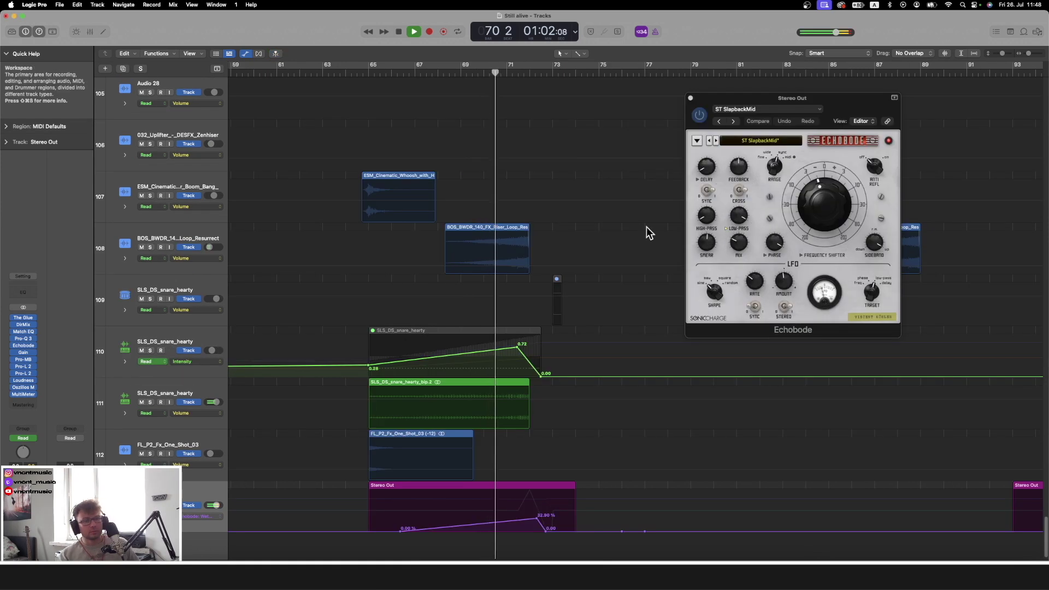
key(space)
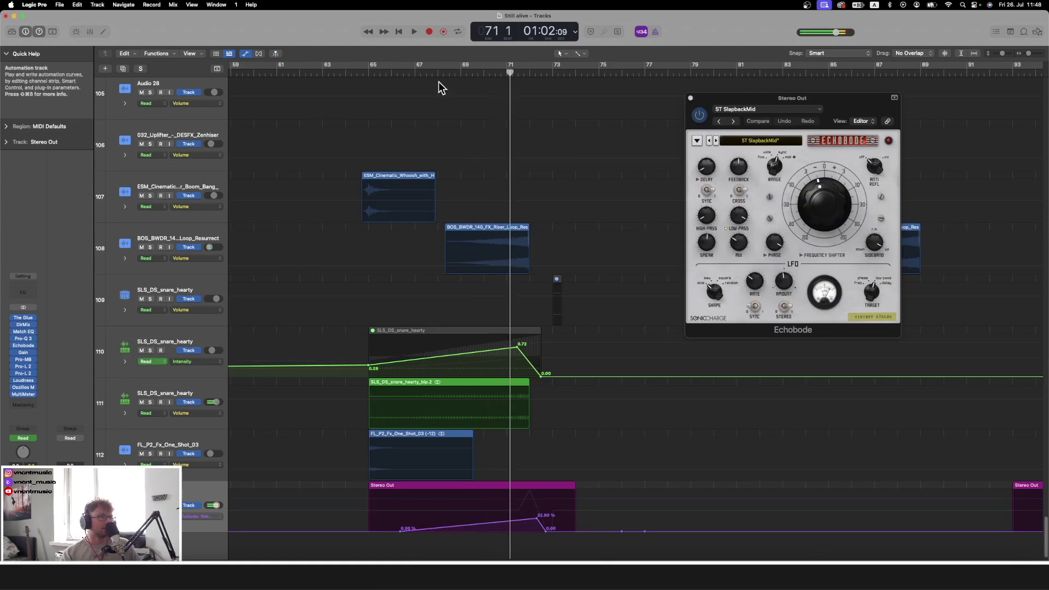
Play the mix from about bar 67 and try Echobode's wet mix at 100%
drag(468, 74, 427, 83)
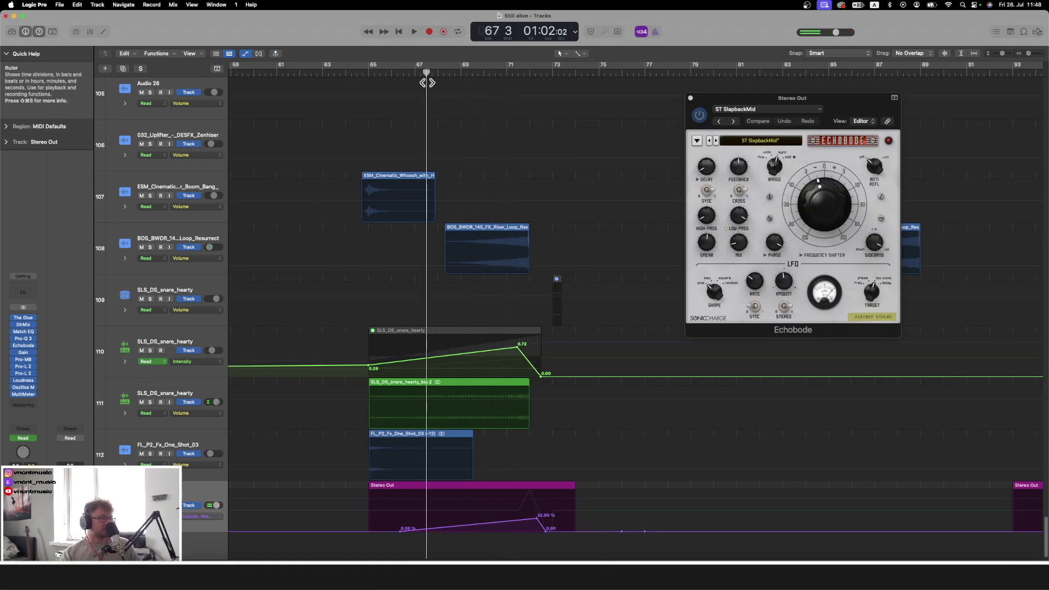
key(space)
drag(739, 242, 762, 121)
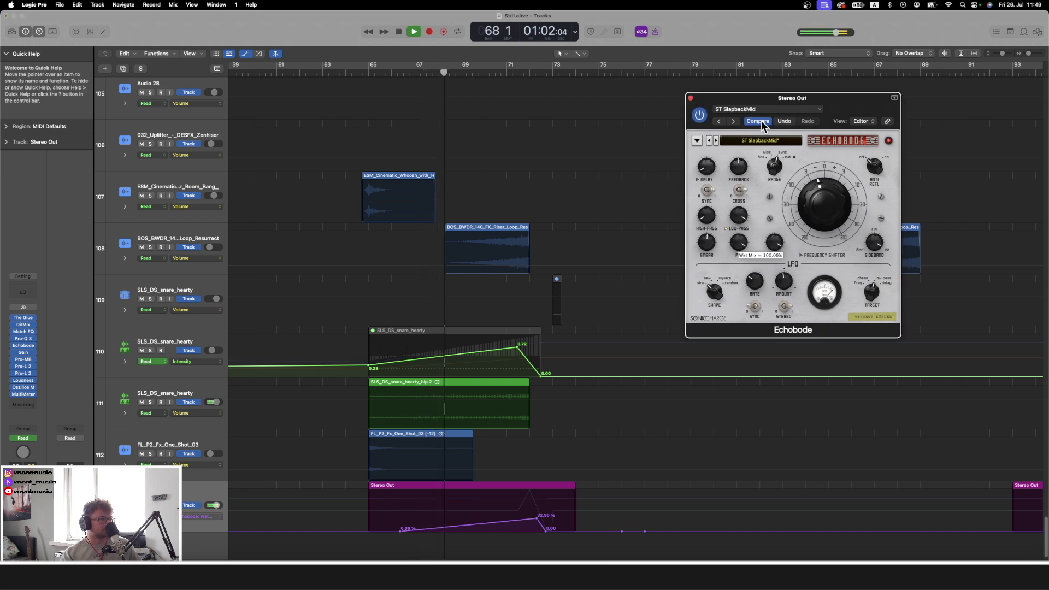
key(space)
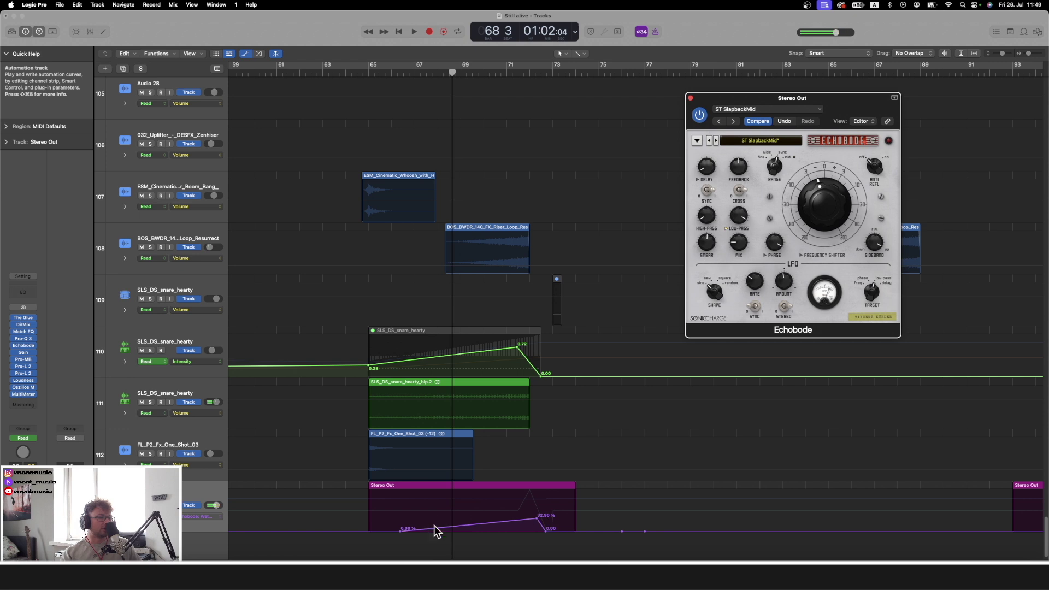
Audition the first Echobode automation point on Stereo Out raised near bar 66, restore it to 0.00 %, and close Echobode
drag(402, 528, 402, 490)
click(404, 73)
key(space)
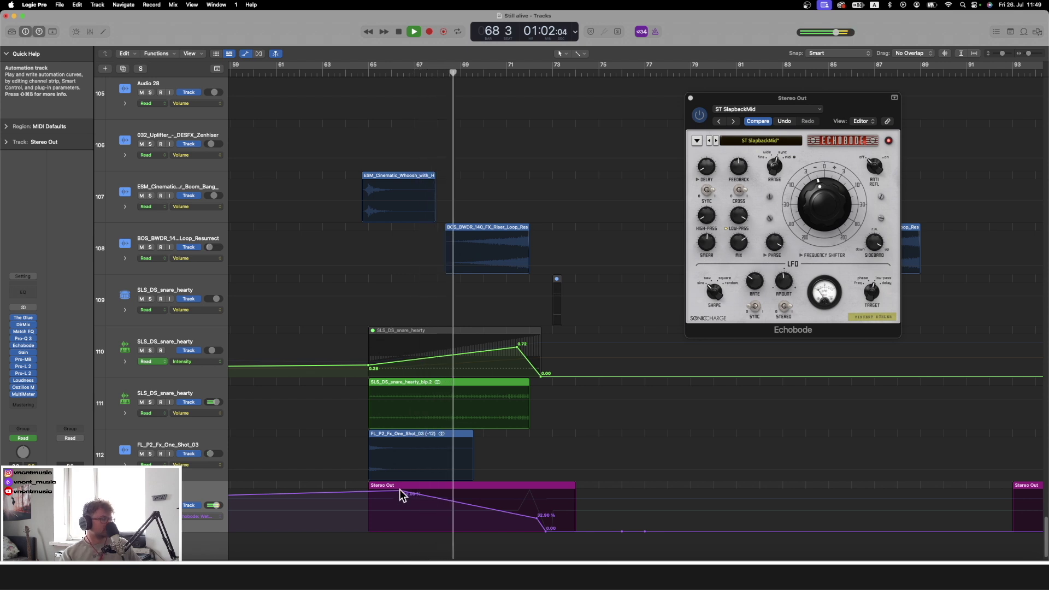
key(space)
drag(398, 490, 400, 528)
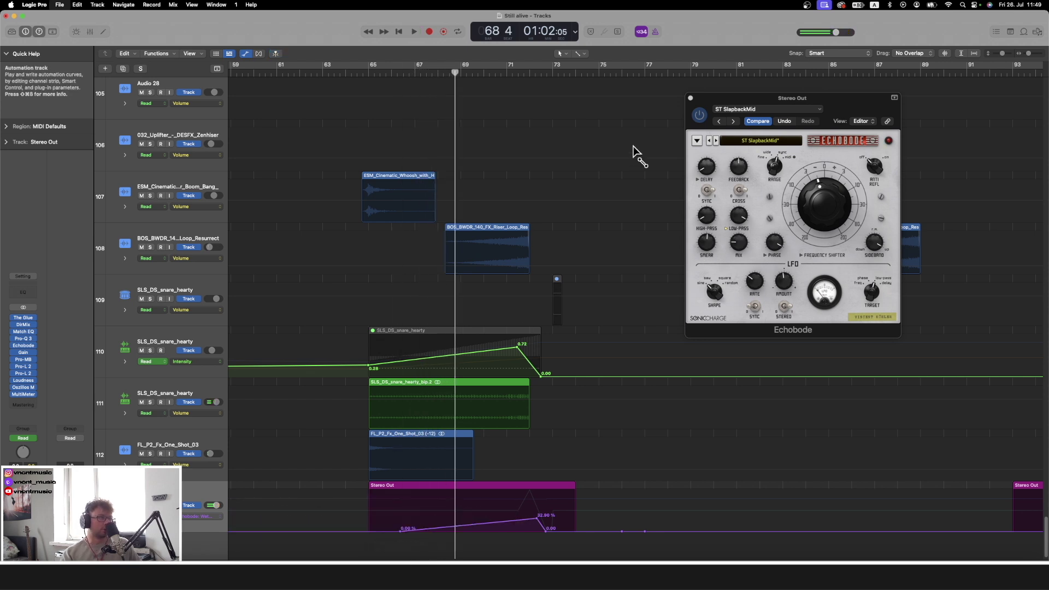
click(691, 98)
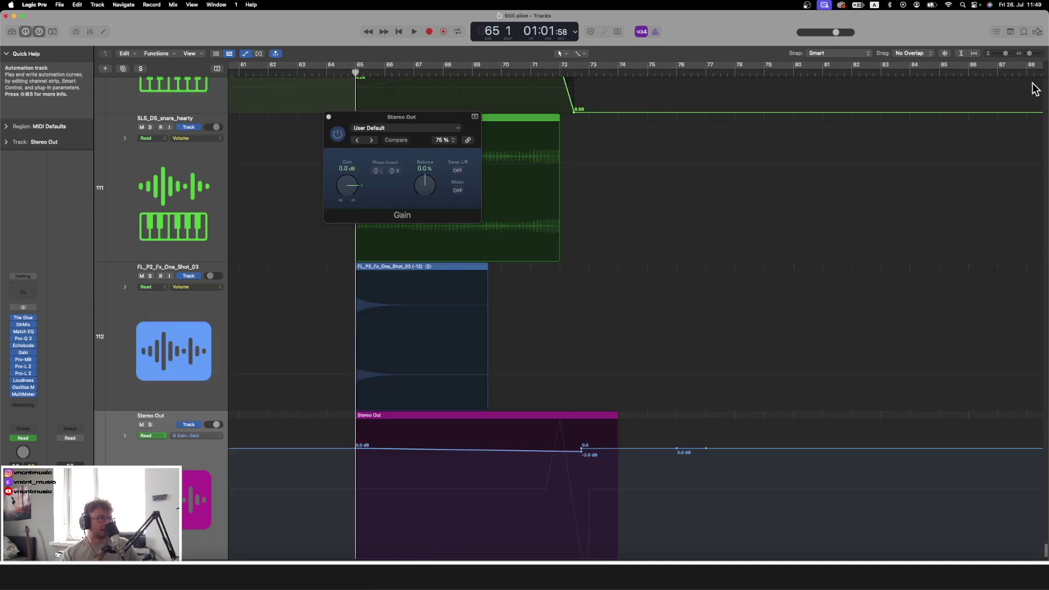
Play the transition into bar 73 to hear the Gain automation on the Stereo Out track
key(super+s)
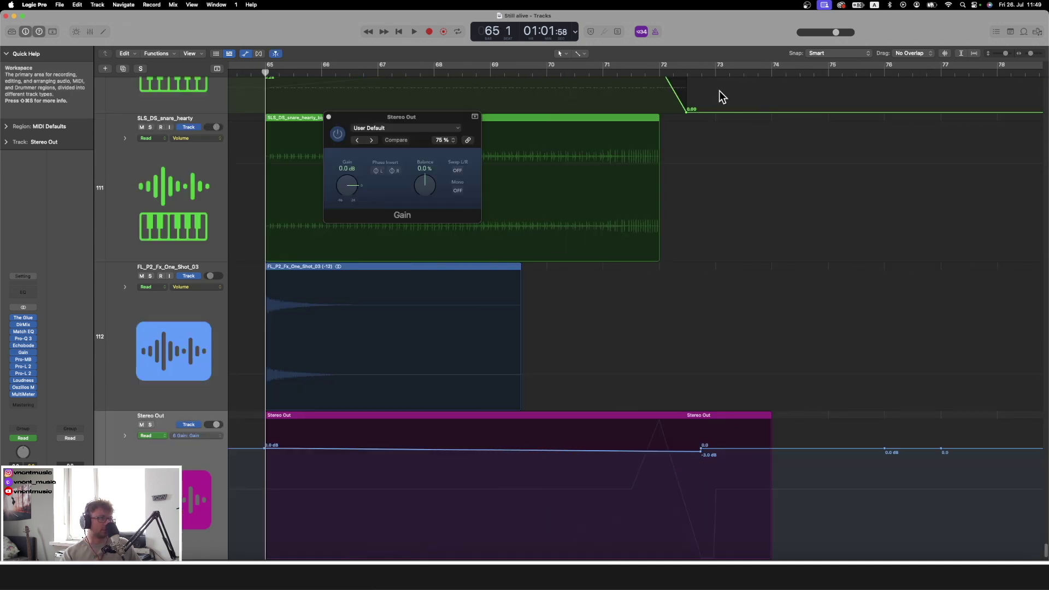
click(637, 72)
key(space)
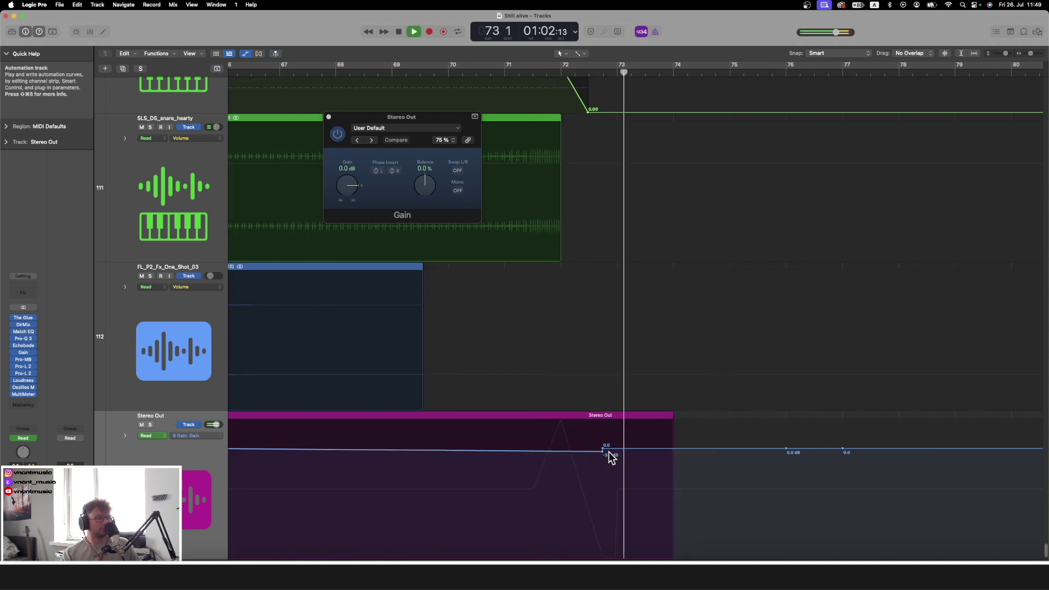
key(space)
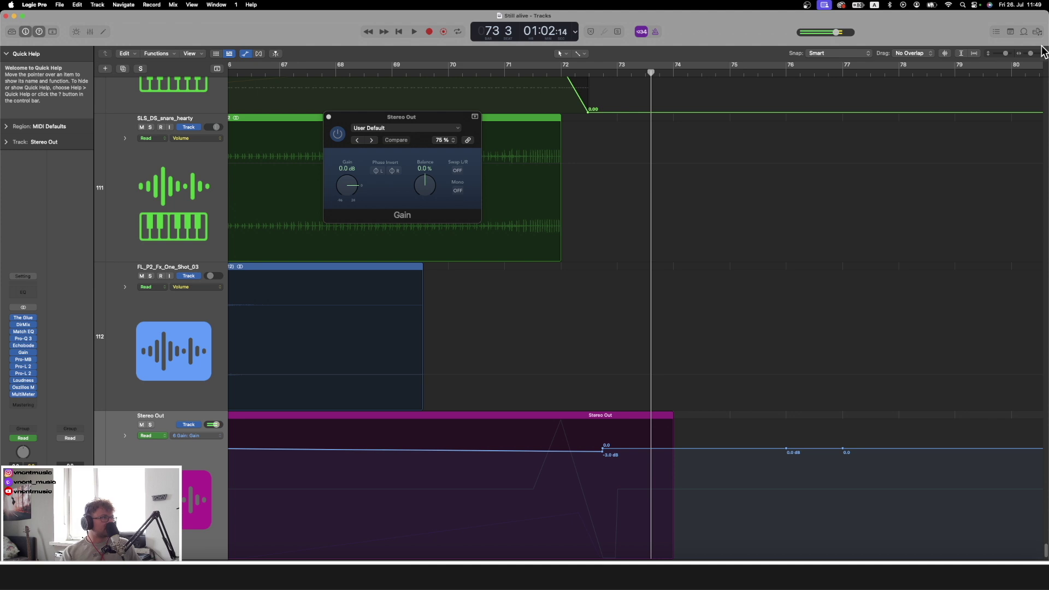
Open Pro-MB on the Stereo Out channel in place of Gain, and play the mix from about bar 58 through it
drag(1032, 53, 997, 62)
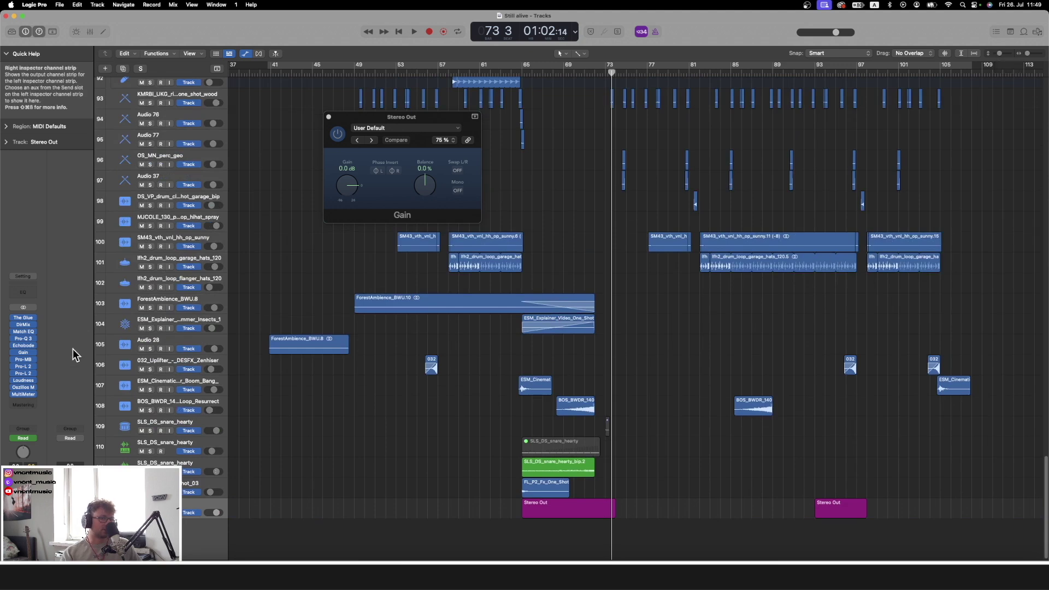
click(23, 361)
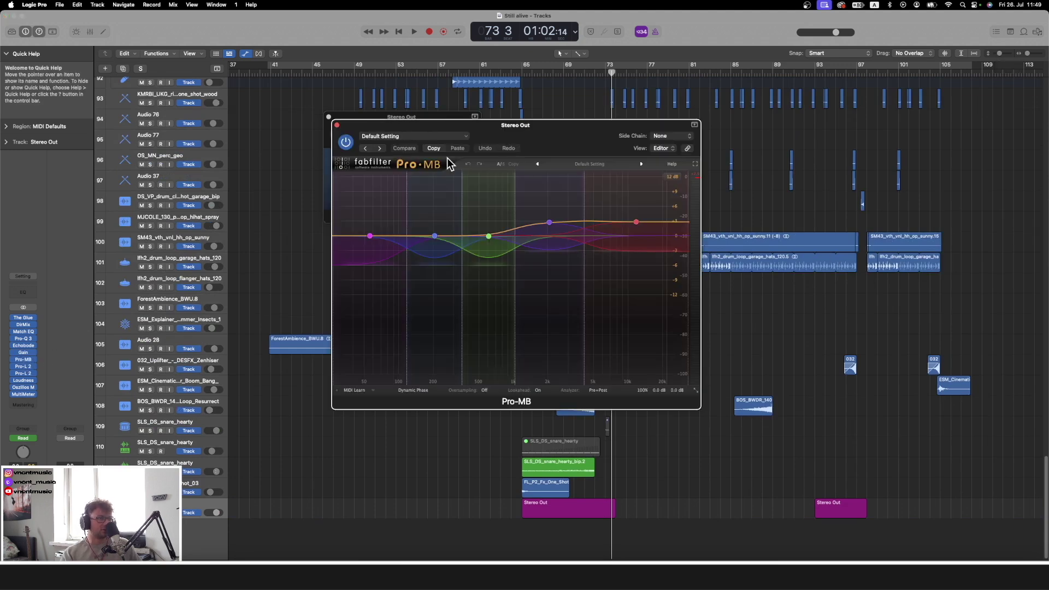
click(327, 115)
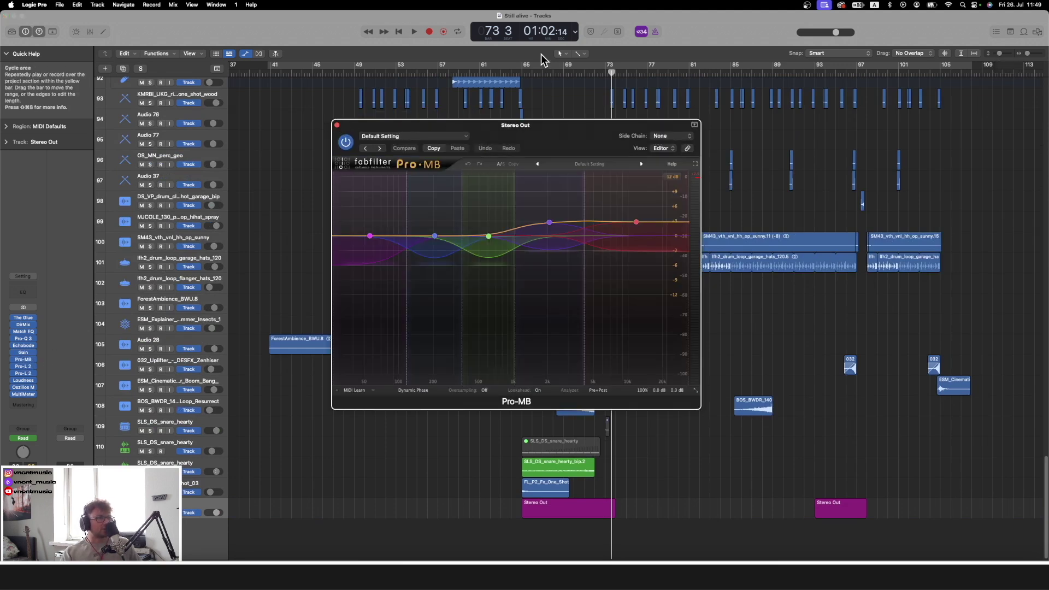
double_click(451, 75)
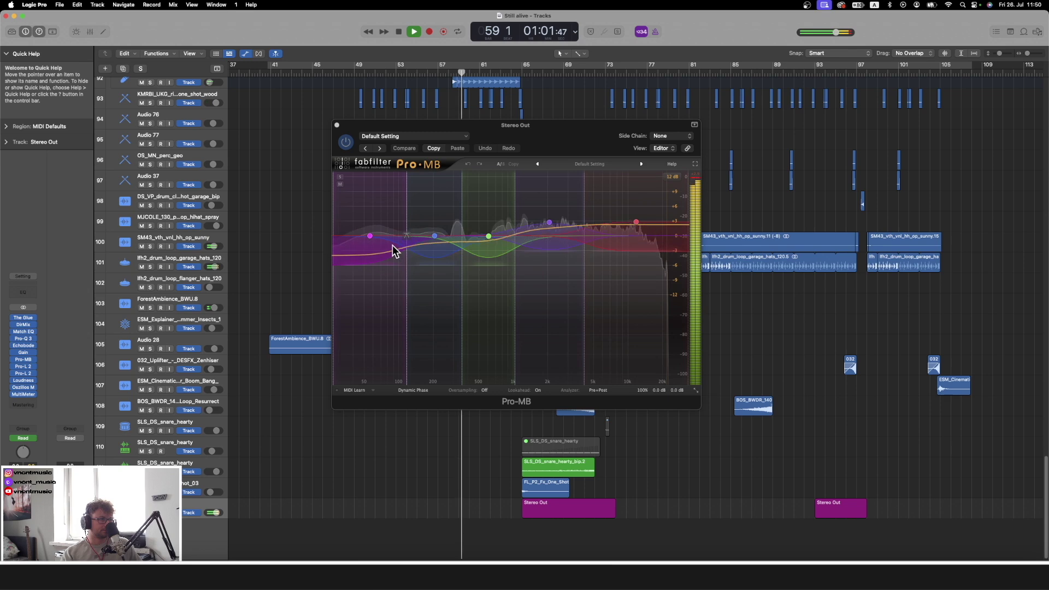
key(space)
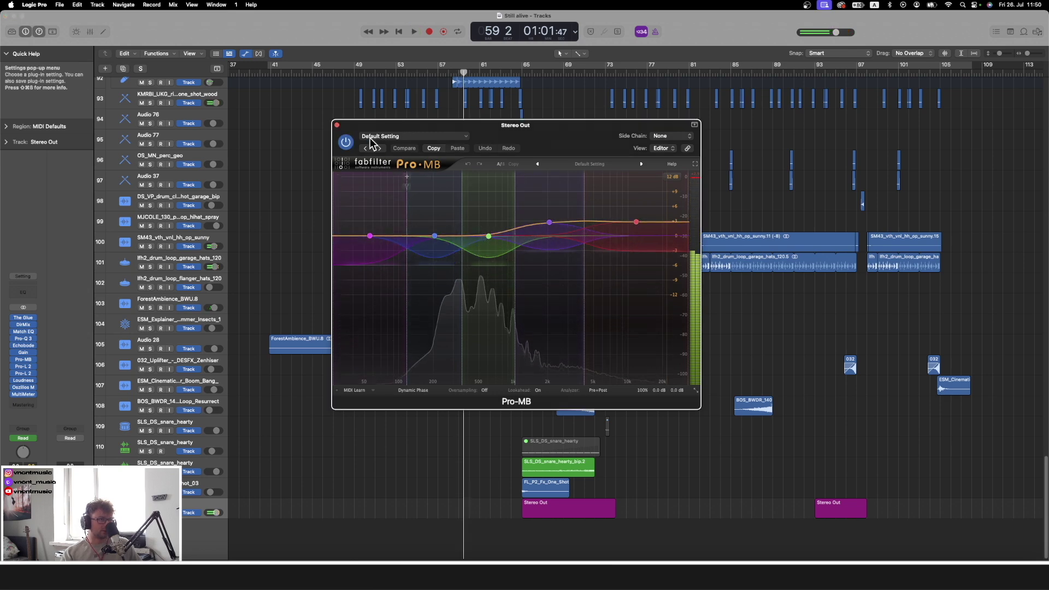
Audition the mix from about bar 59 with Pro-MB bypassed on Stereo Out, re-enable it, and close its window
key(space)
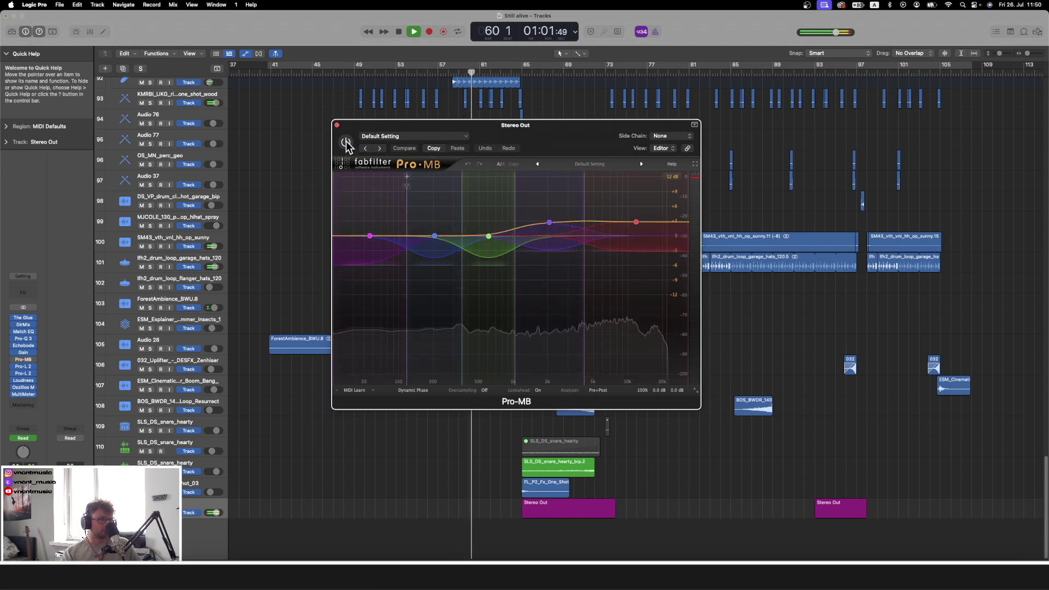
click(346, 141)
key(space)
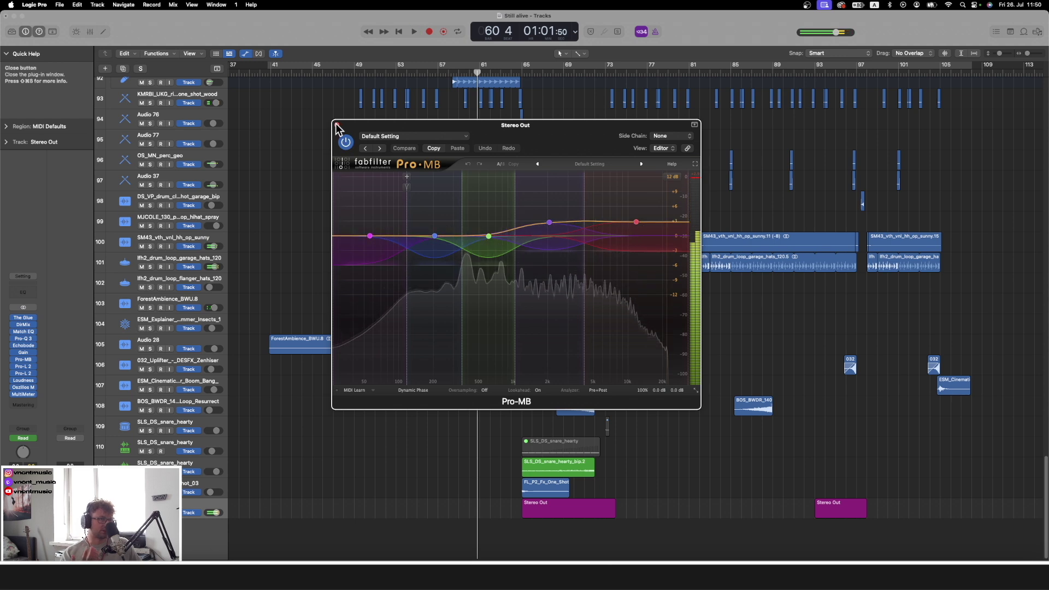
click(337, 125)
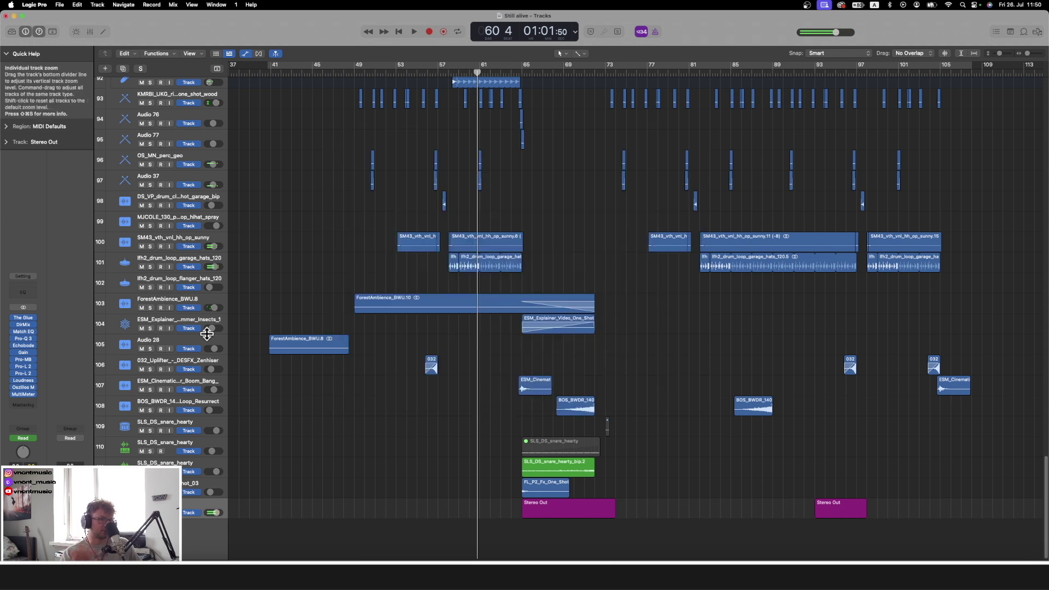
Open both Pro-L 2 limiters on Stereo Out side by side, play the mix from about bar 60 through them, and close both
click(24, 366)
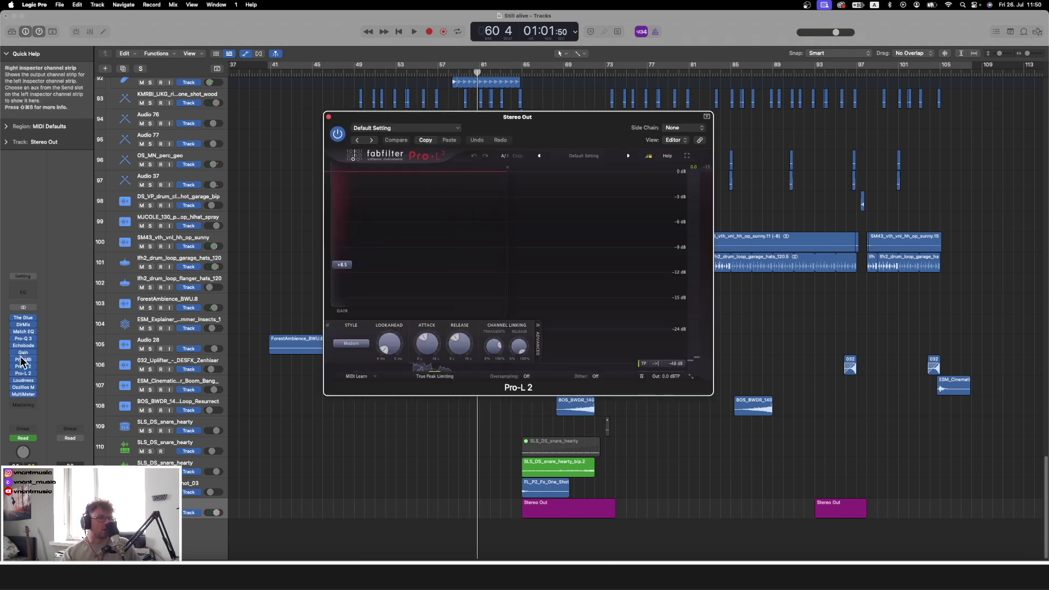
click(27, 373)
drag(517, 143, 705, 119)
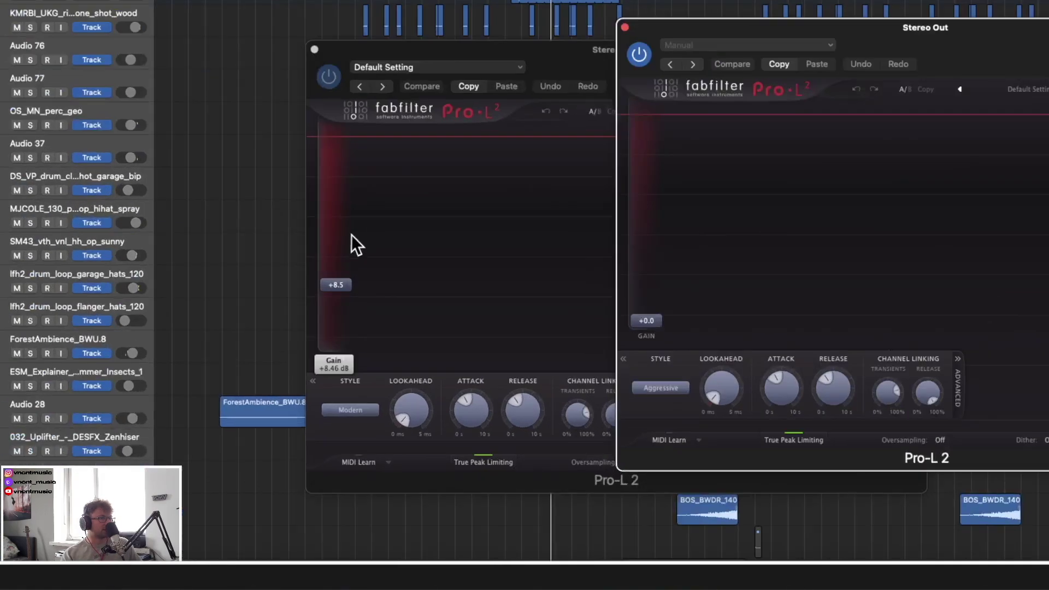
mouse_move(350, 260)
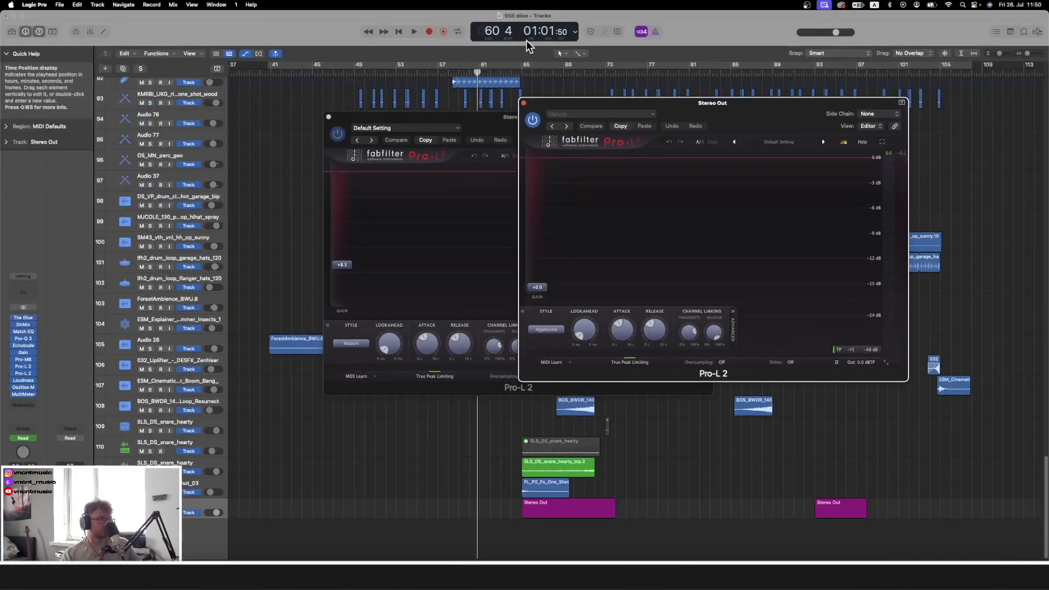
key(space)
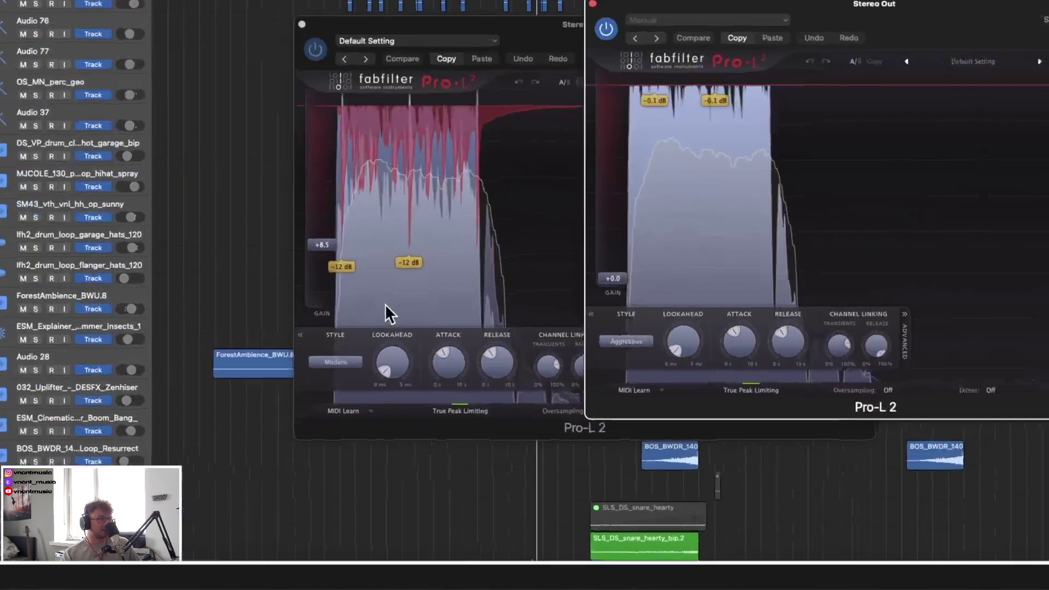
key(space)
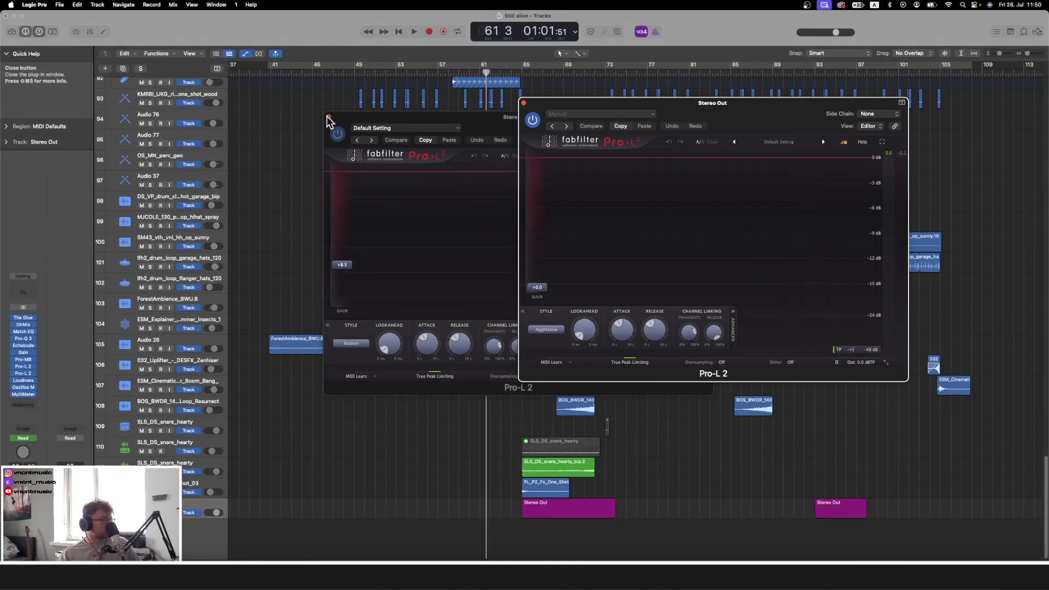
click(329, 118)
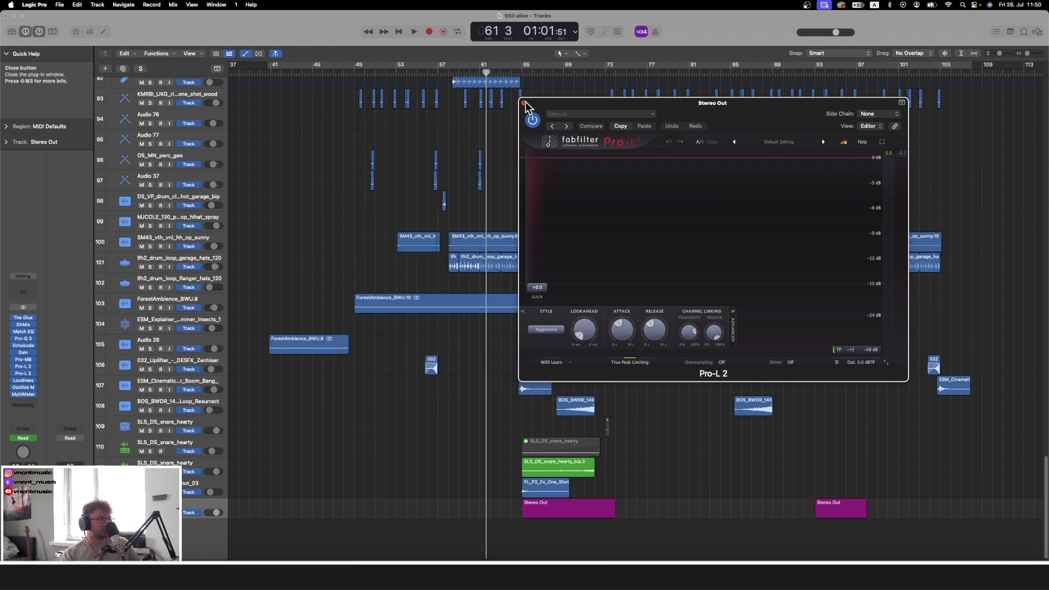
click(523, 103)
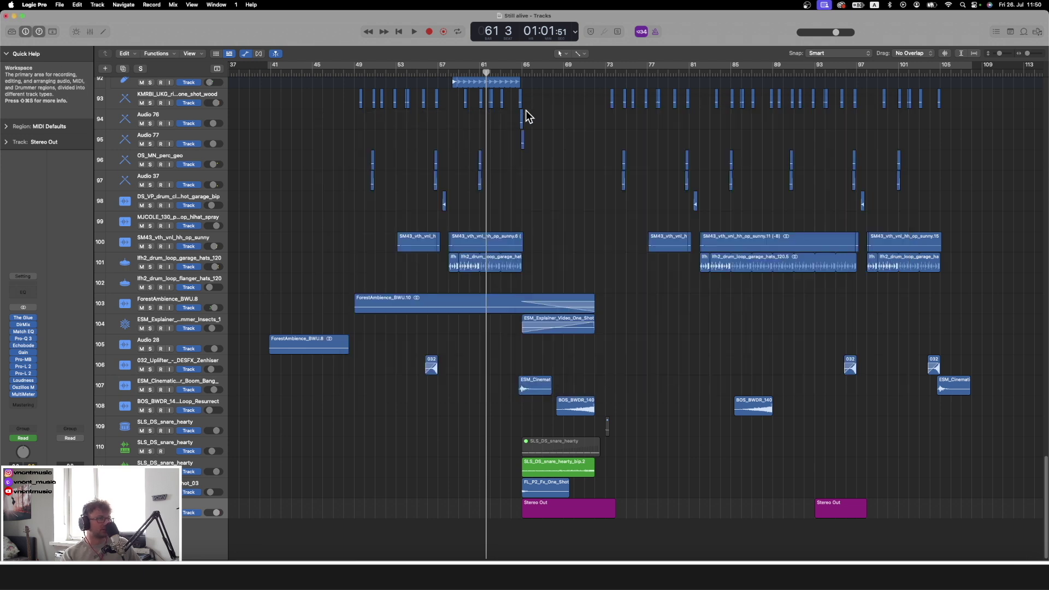
Show the Stereo Out channel's Loudness Meter and Oszillos Mega Scope side by side, with the playhead near bar 70
click(25, 381)
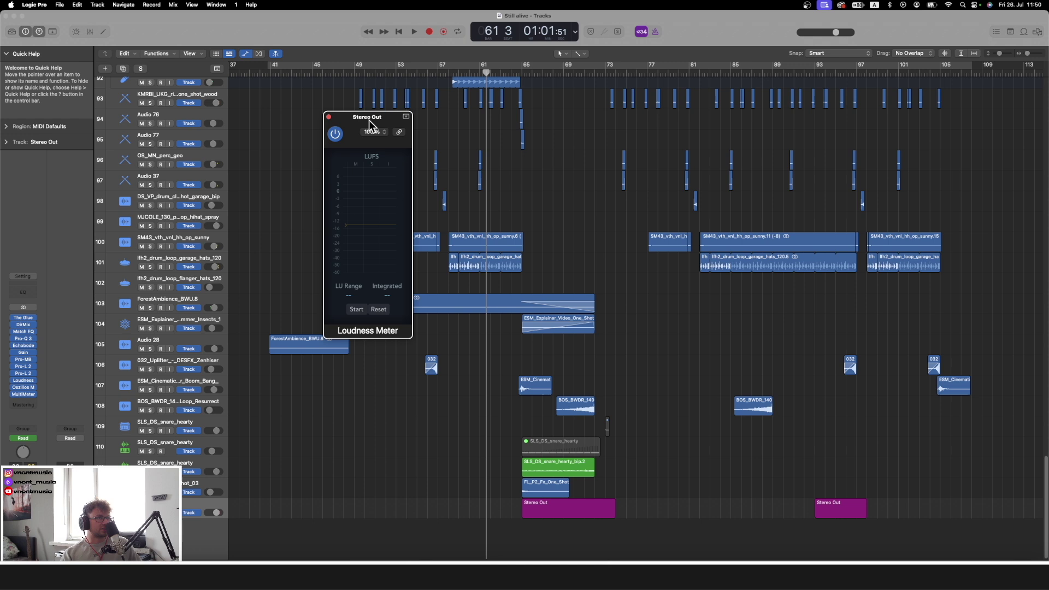
drag(369, 124, 531, 167)
drag(568, 74, 589, 76)
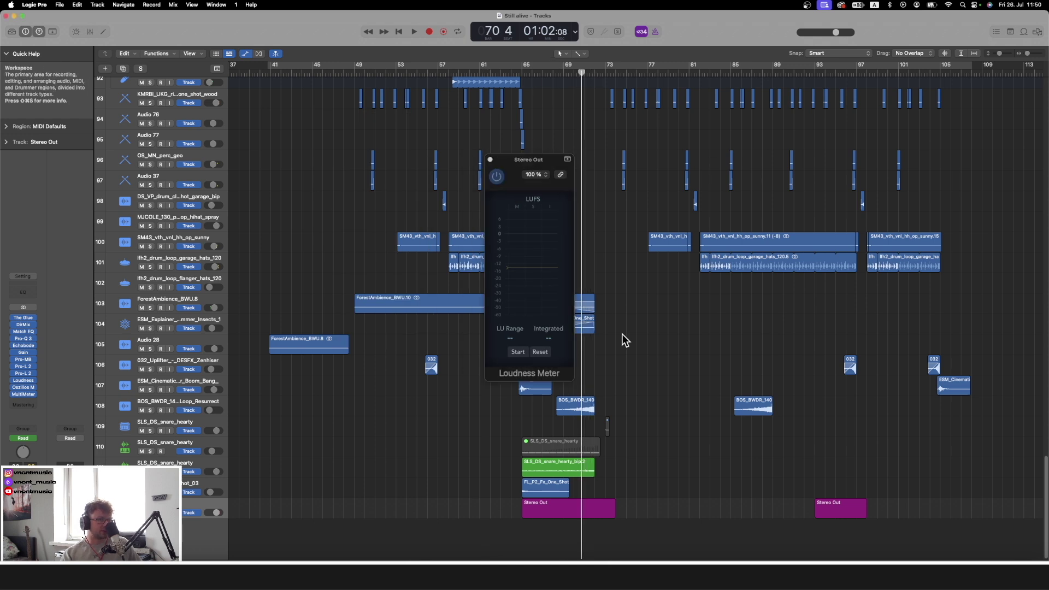
click(24, 387)
drag(490, 117, 248, 82)
Set the Mega Scope's gain to -2.0 dB while playing the mix from about bar 70, and close the Loudness Meter
key(space)
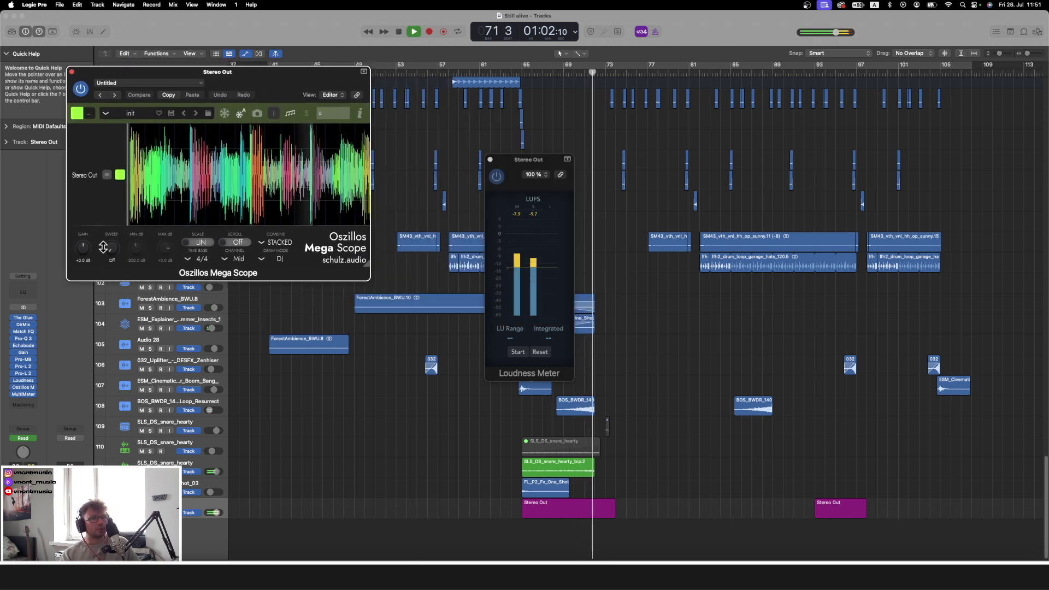
drag(83, 248, 84, 265)
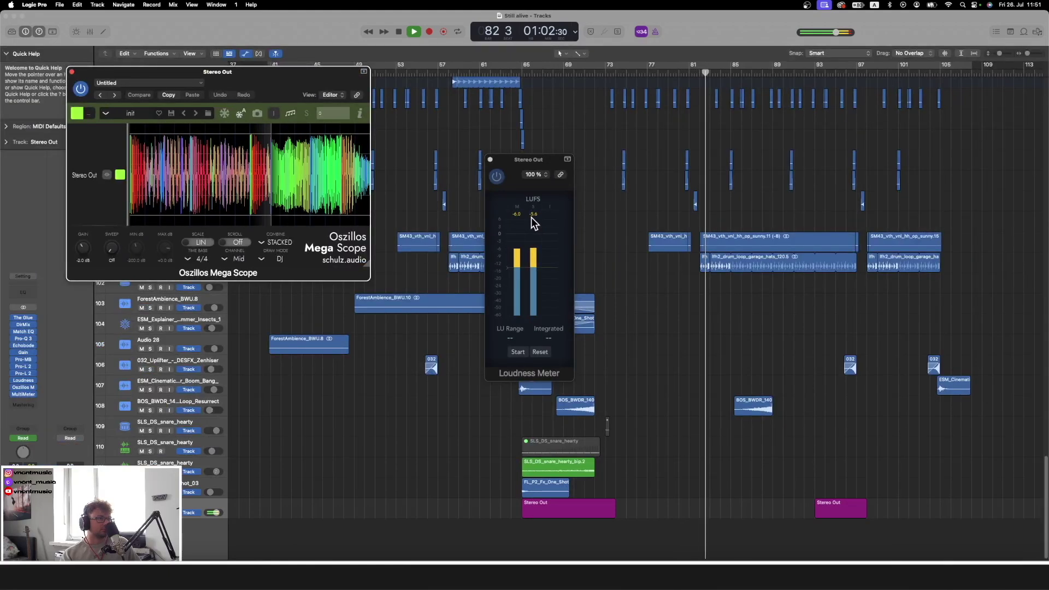
key(space)
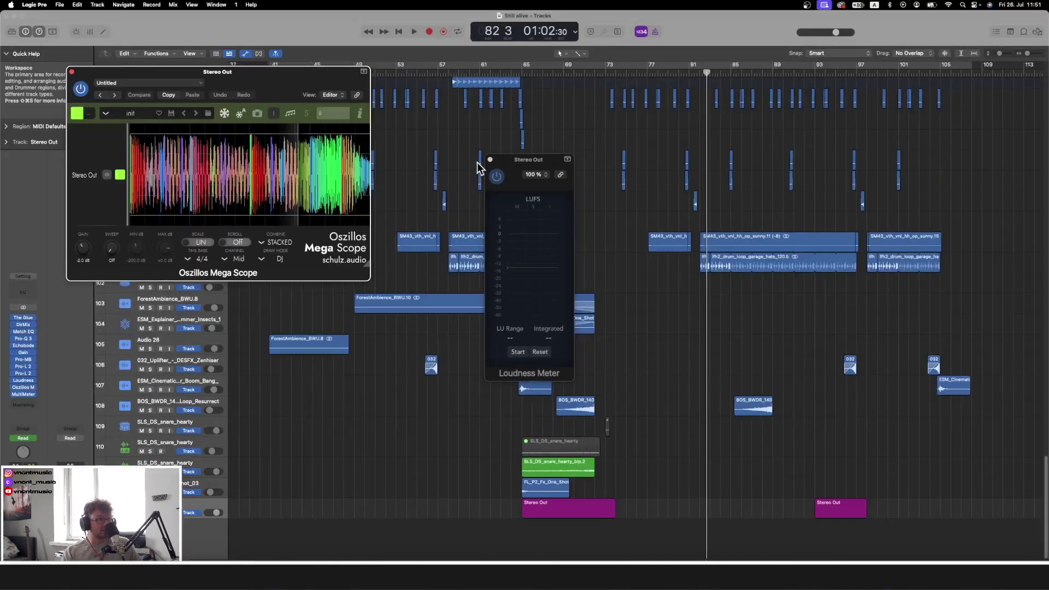
click(489, 160)
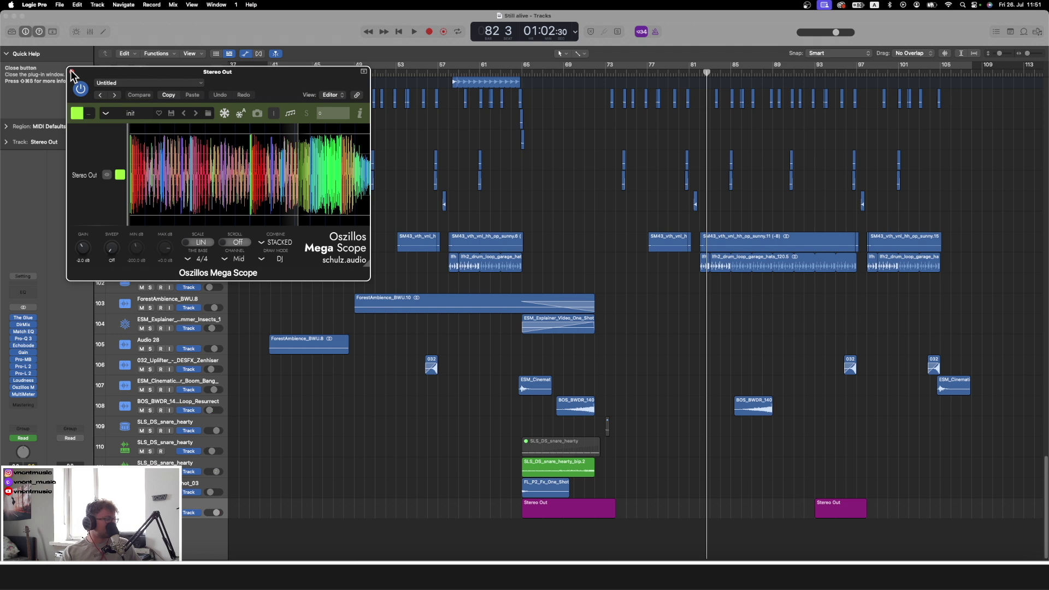
Play the mix from about bar 82 through the Mega Scope, and zoom the arrangement in on bars 75 to 105
key(space)
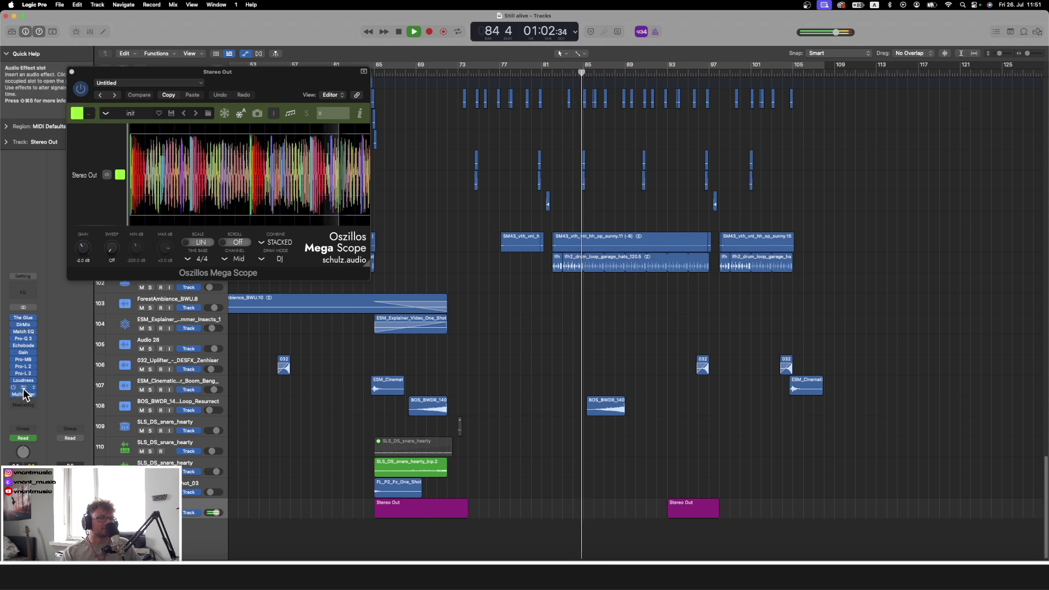
key(space)
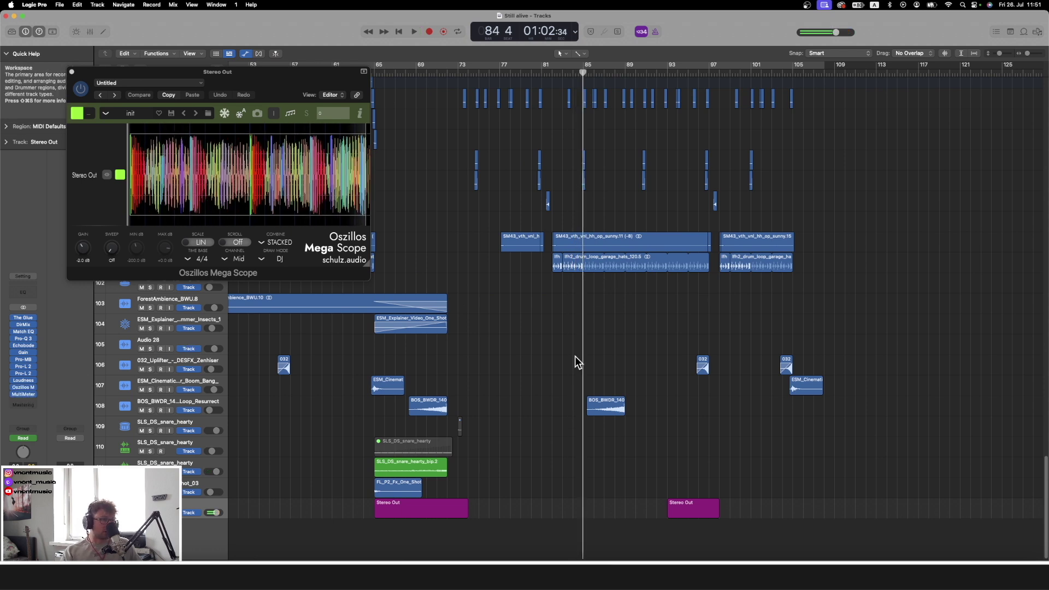
drag(1026, 52, 1001, 51)
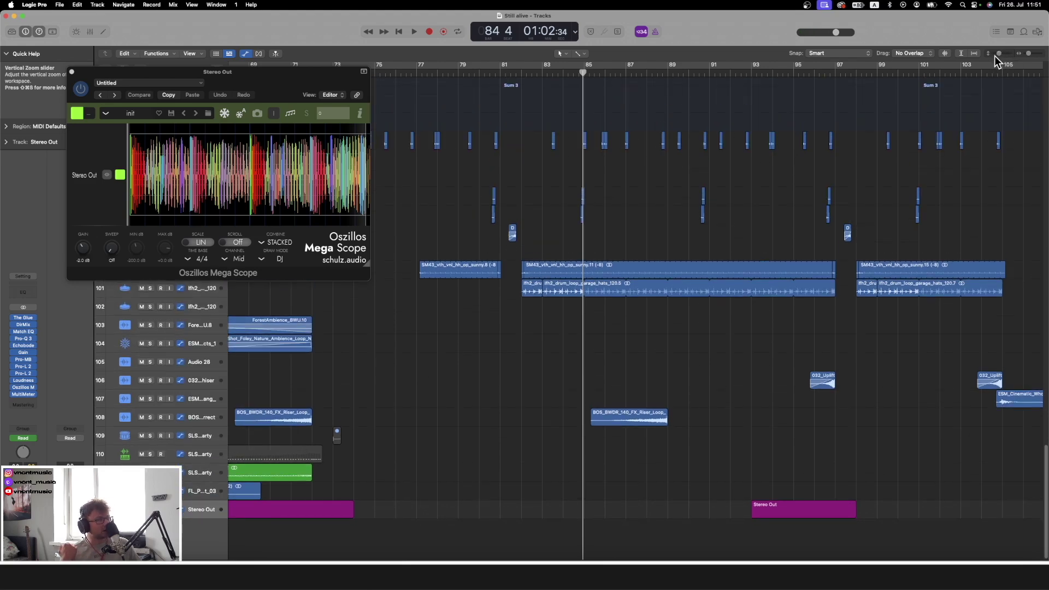
drag(1028, 55, 1027, 57)
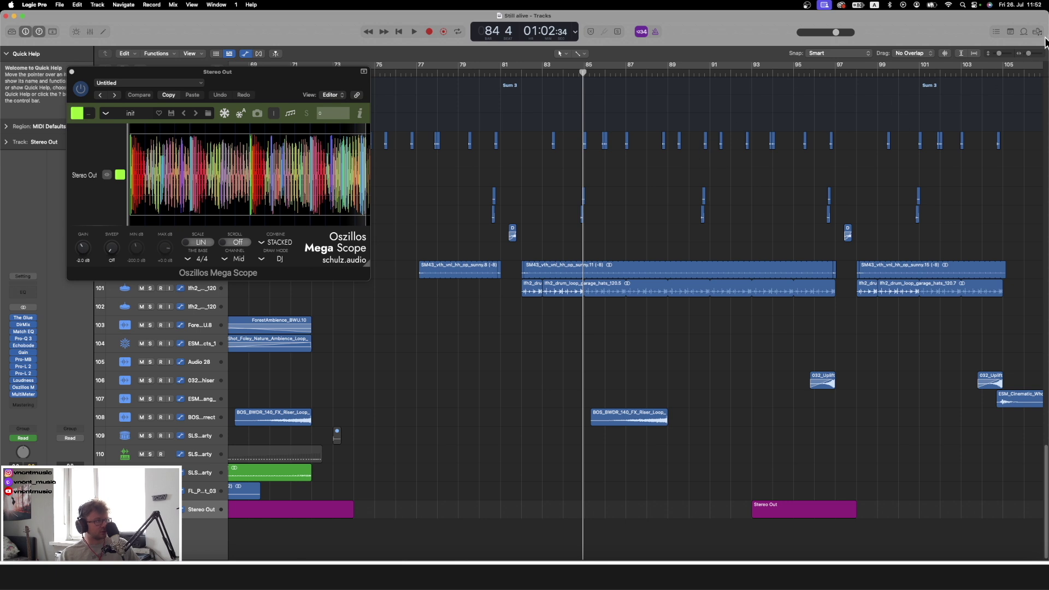
drag(1029, 52, 1029, 48)
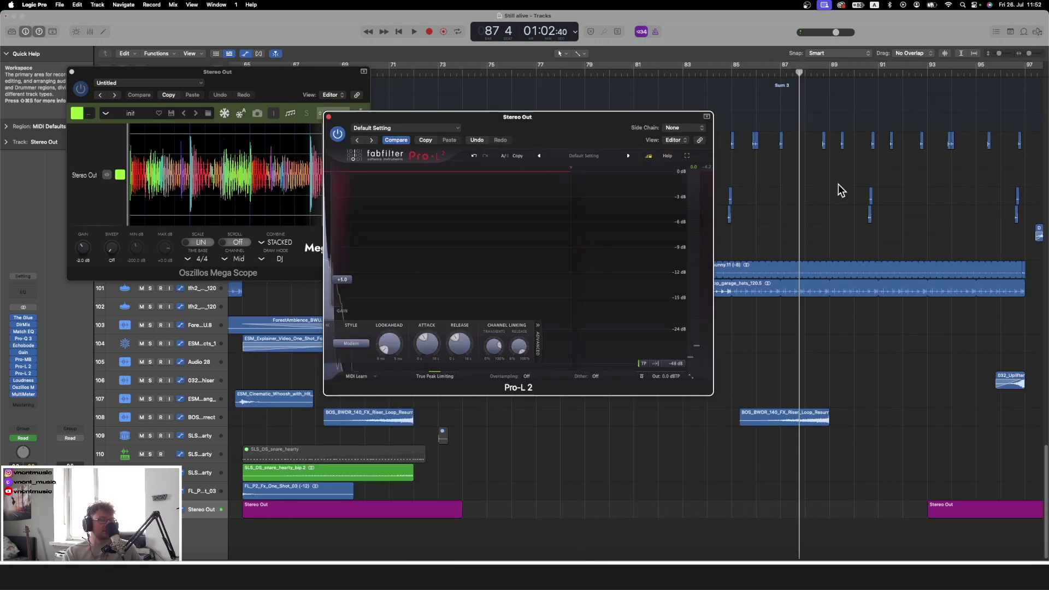
Play the mix from about bar 79 with the first Pro-L 2 at +5.0 dB gain, monitored on the Mega Scope and Loudness Meter
scroll(827, 174, left, 3)
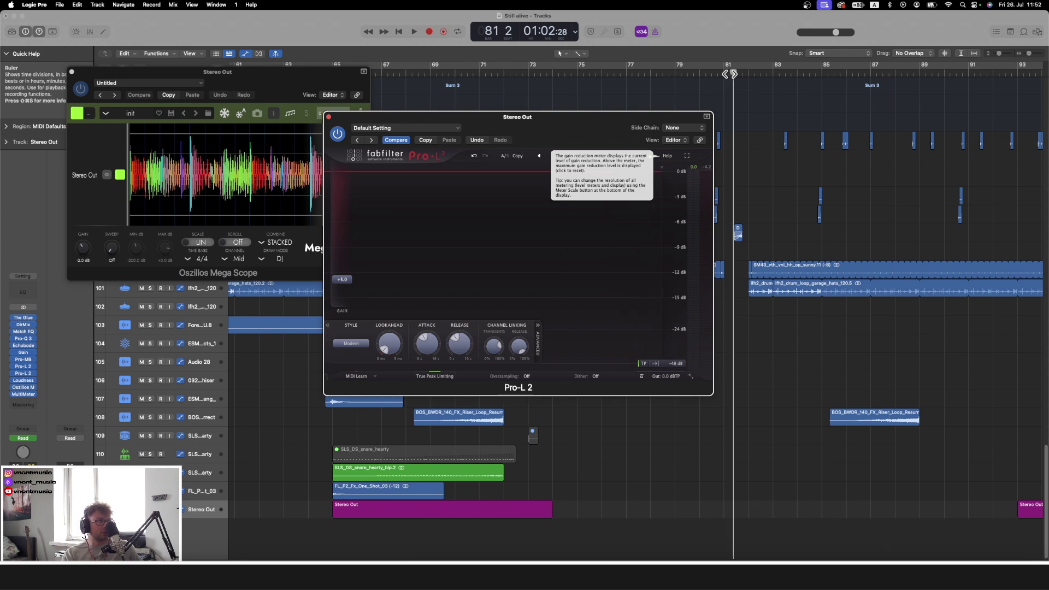
drag(671, 89, 688, 86)
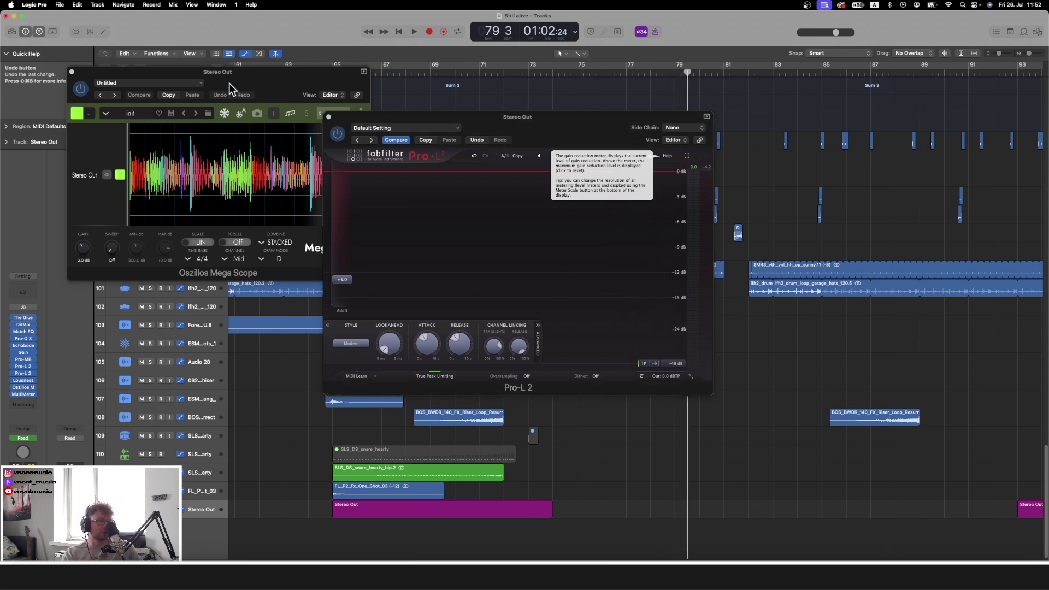
drag(271, 87, 241, 92)
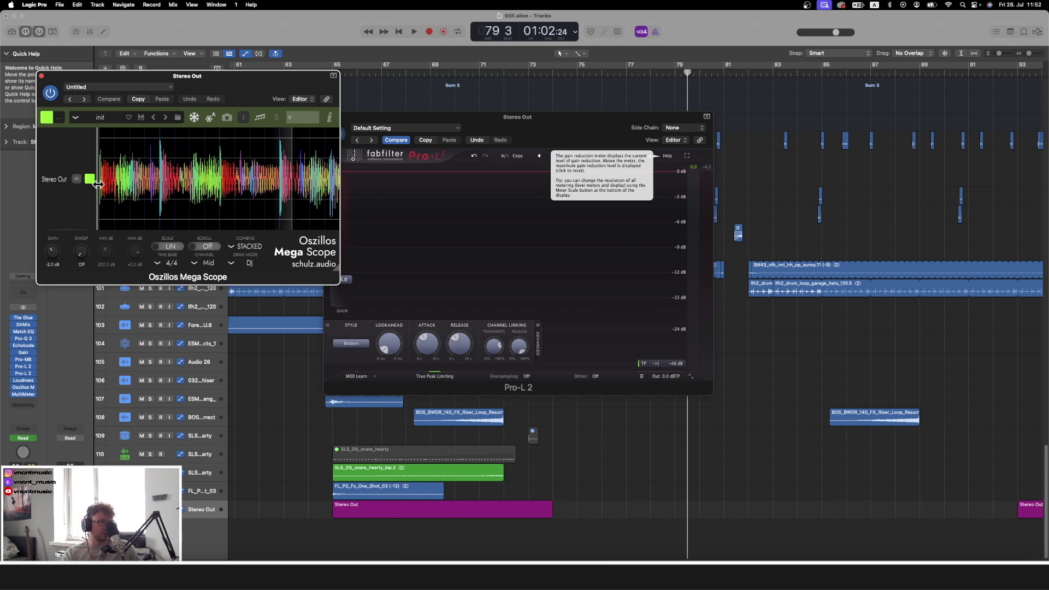
key(space)
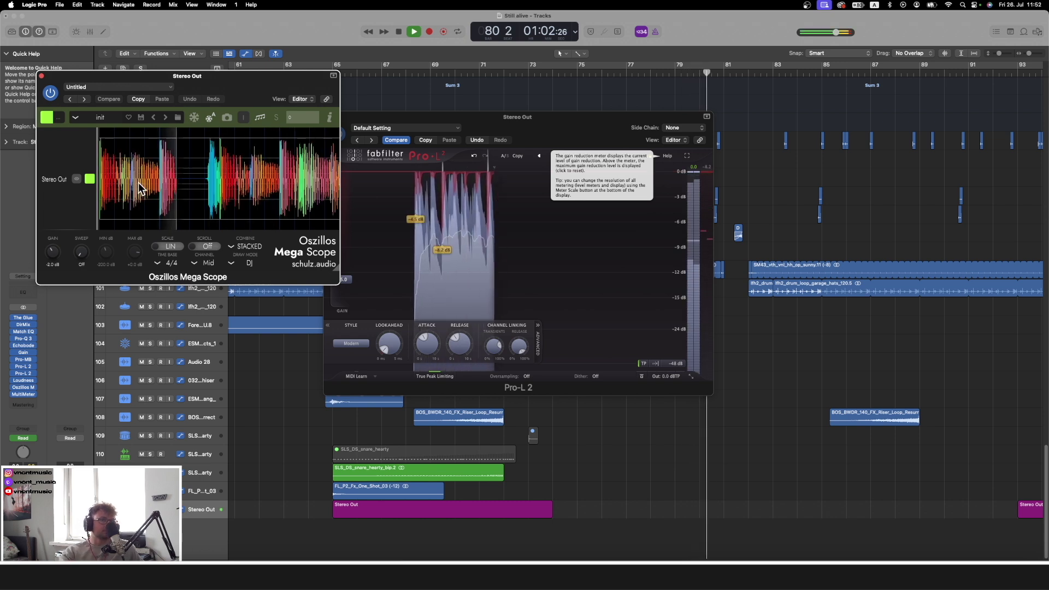
click(24, 381)
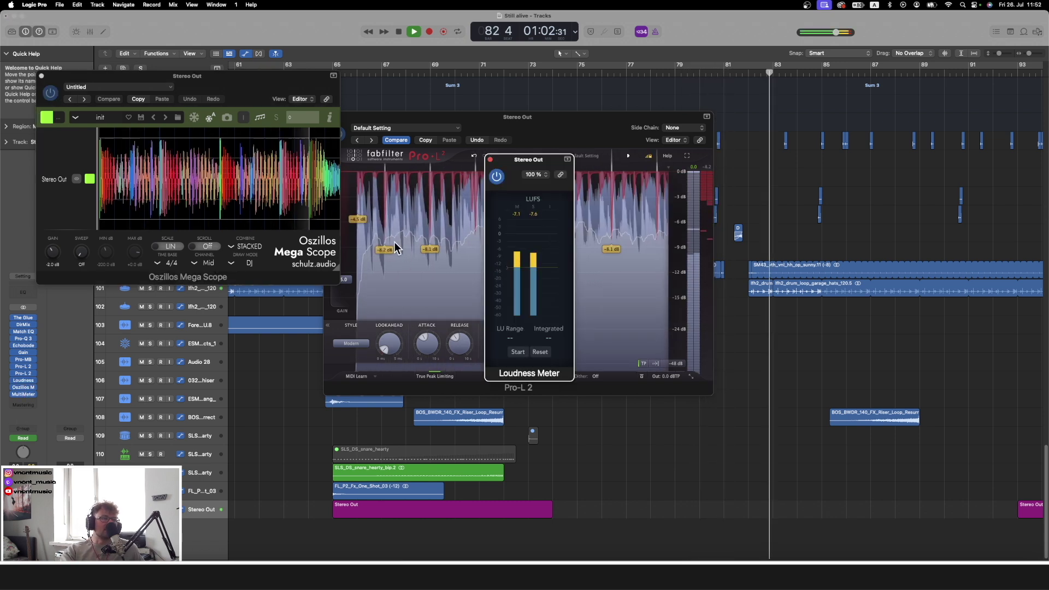
Audition the first Pro-L 2 at +7.0 dB gain against the Loudness Meter, and restore its gain to +8.5 dB
click(371, 270)
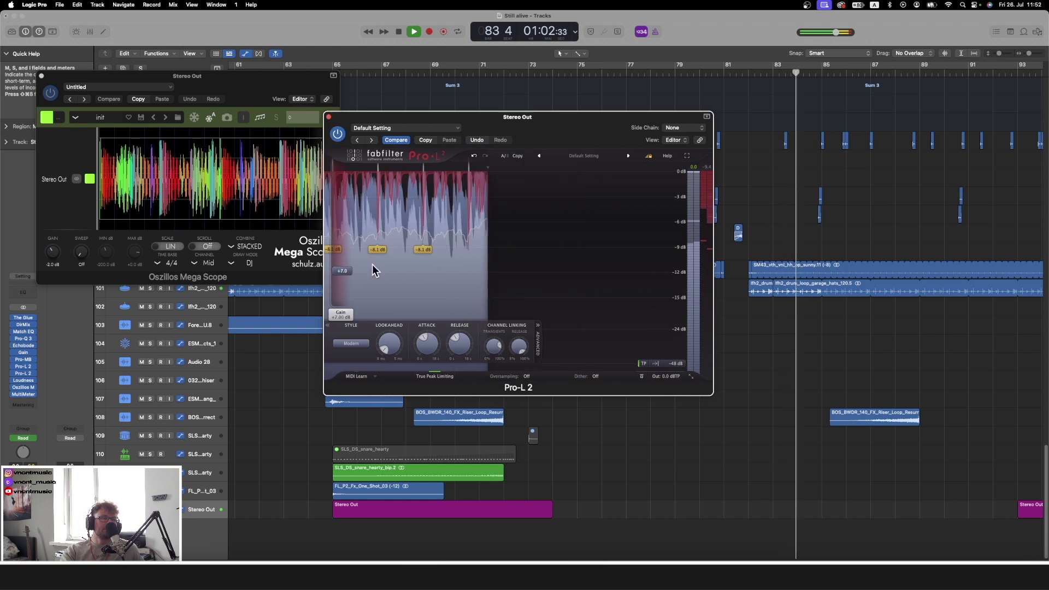
click(23, 380)
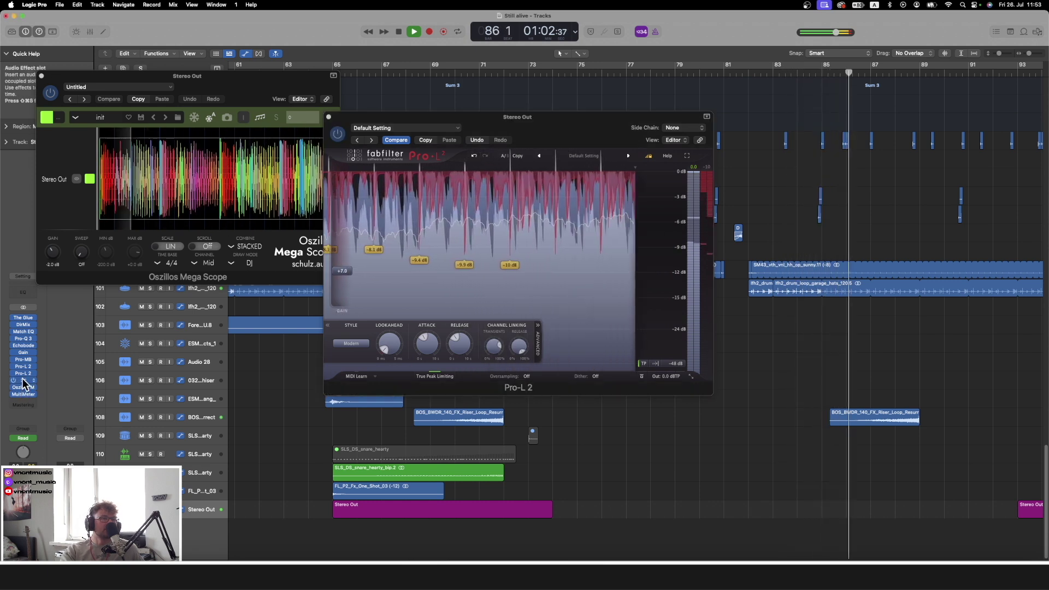
click(23, 381)
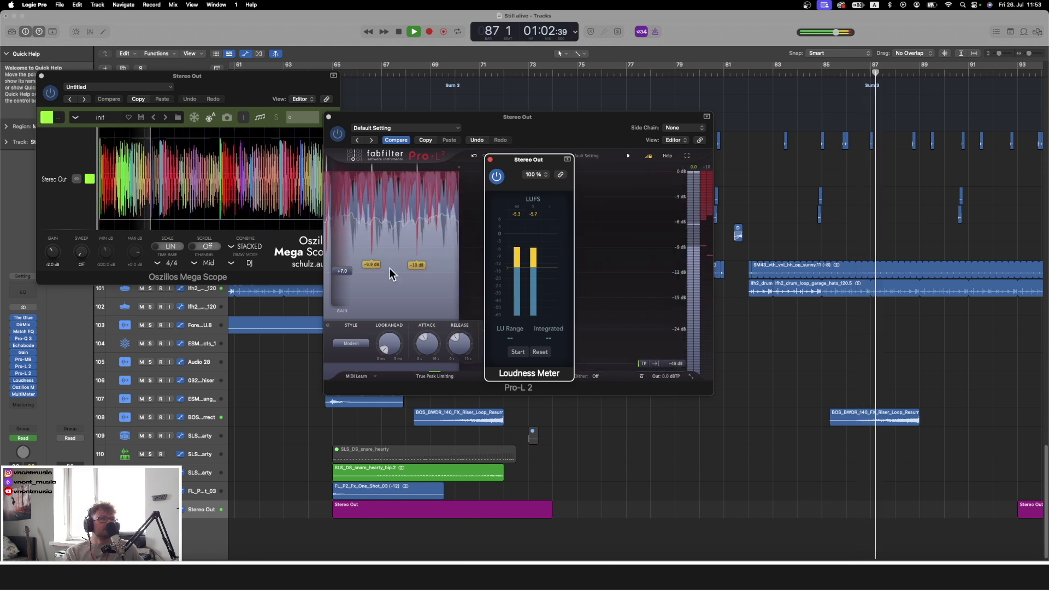
click(23, 381)
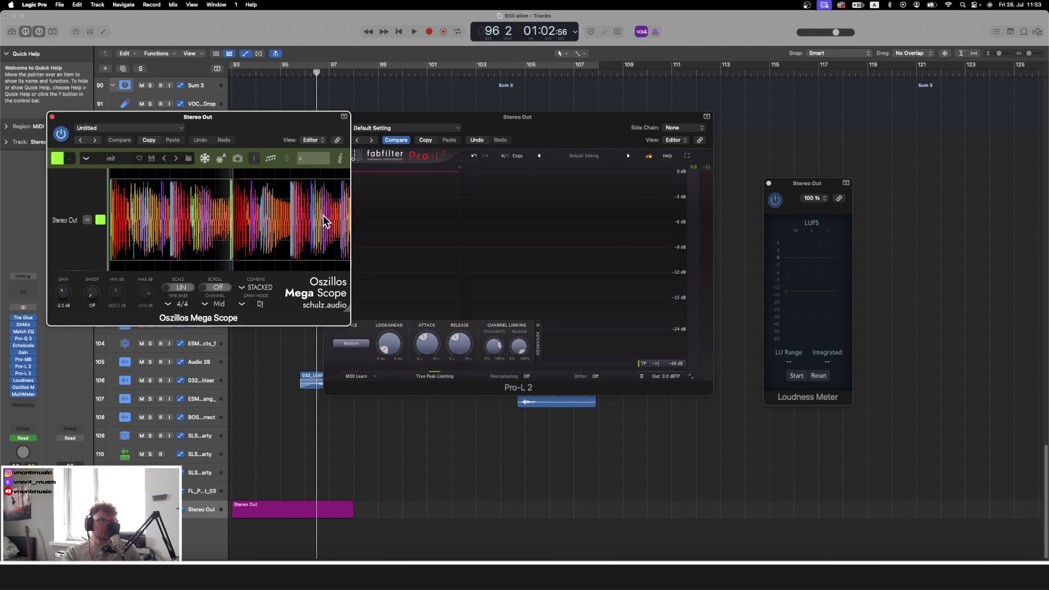
click(550, 122)
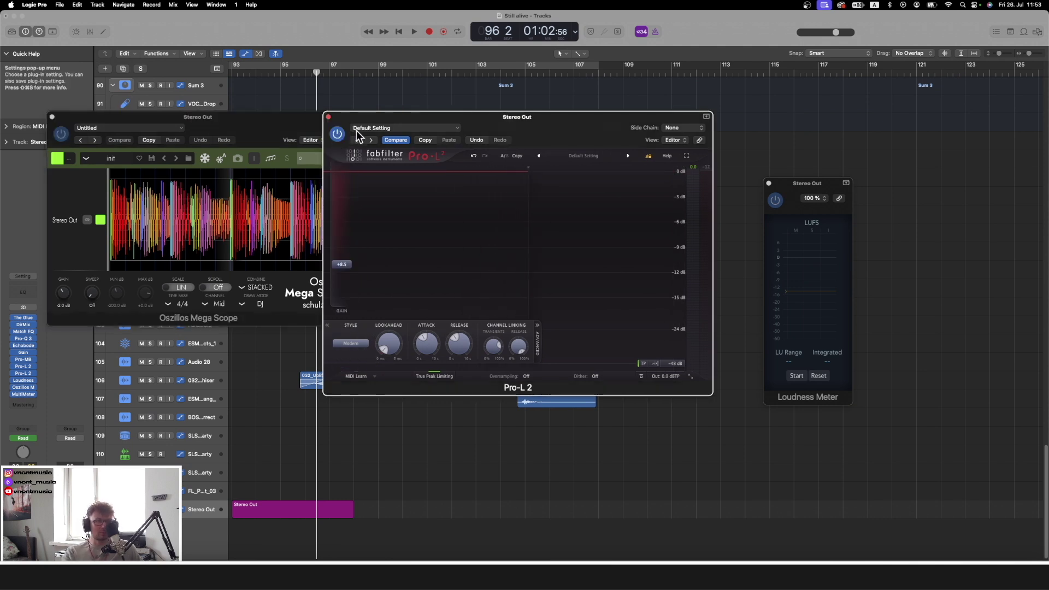